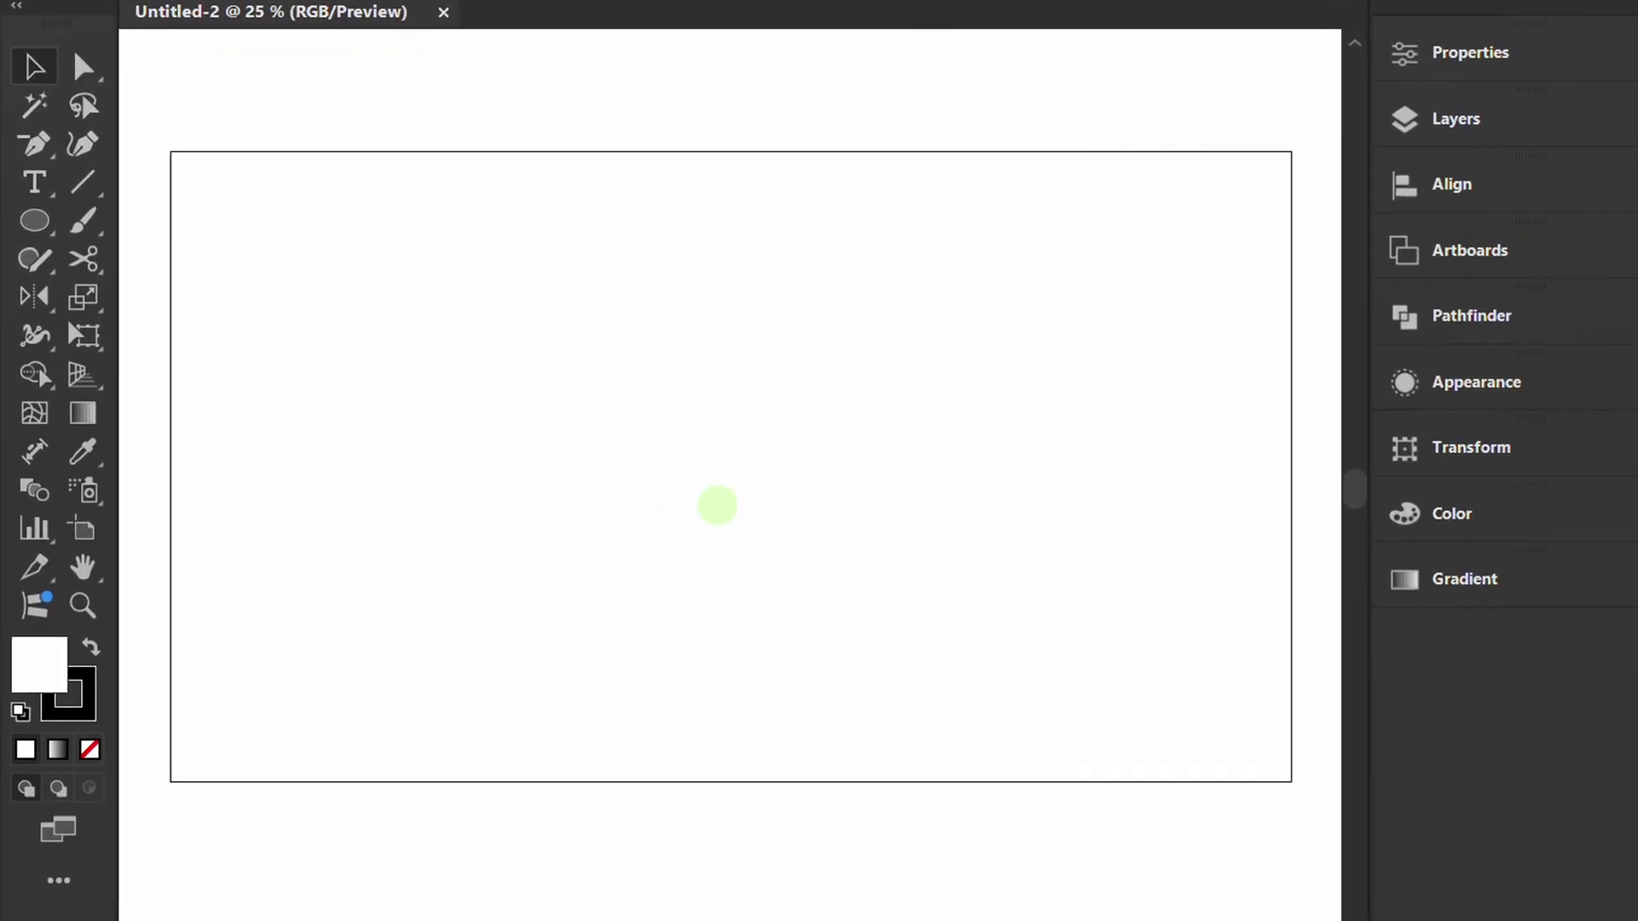
# With the Line Segment Tool, draw a horizontal and a vertical line crossing at the artboard centre.
pyautogui.click(87, 165)
pyautogui.click(213, 165)
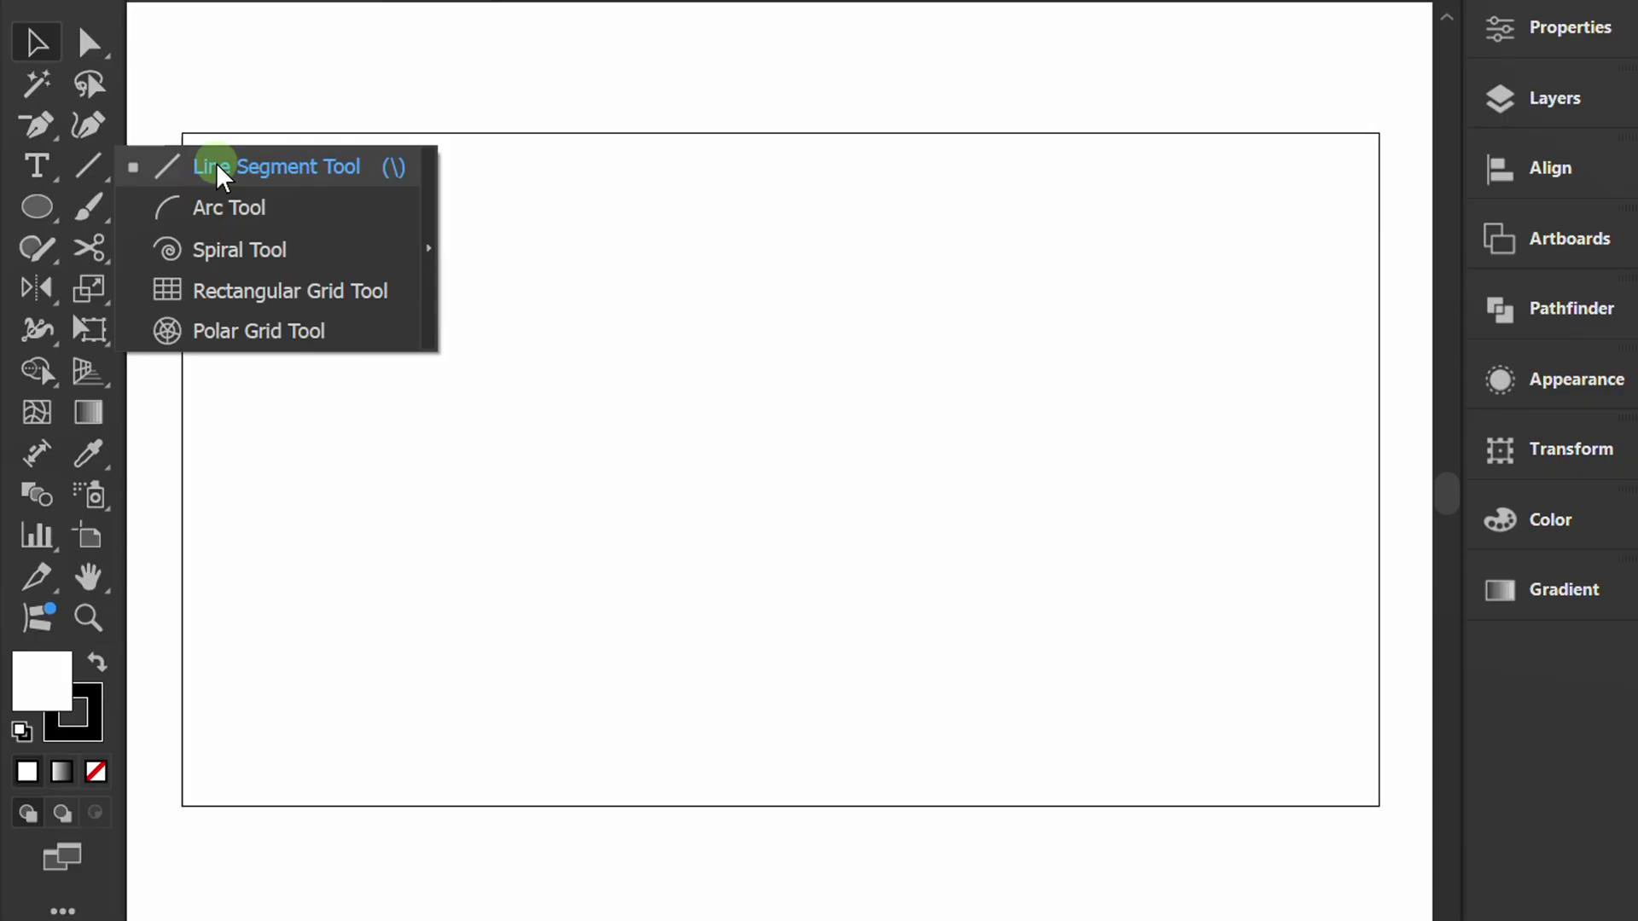
pyautogui.moveTo(181, 468); pyautogui.dragTo(1380, 468)
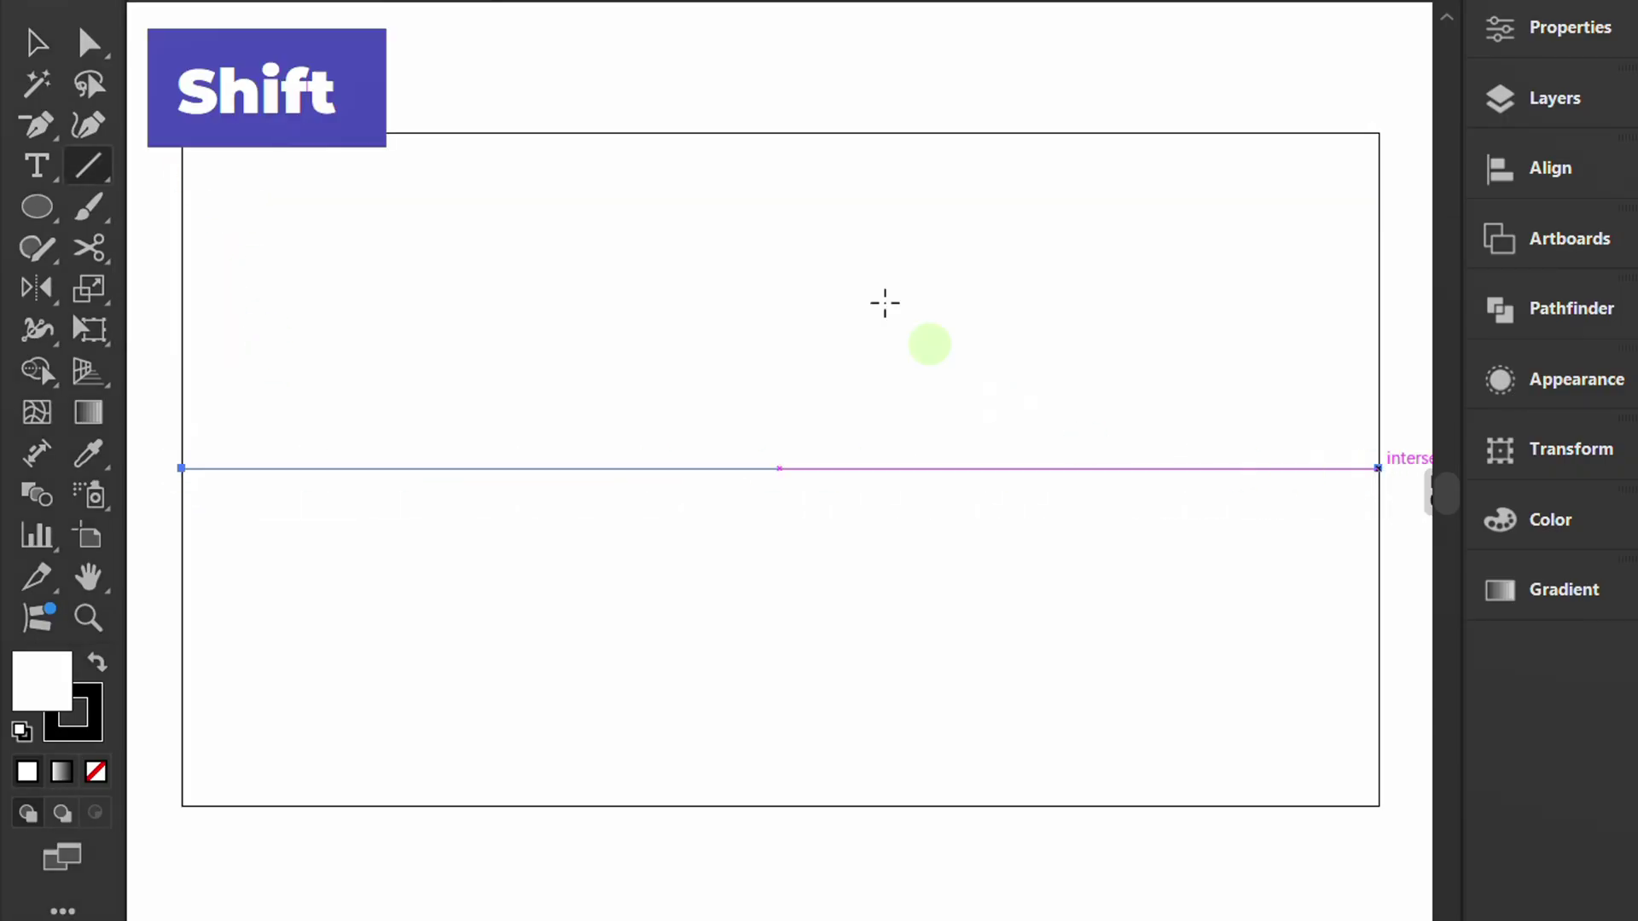
pyautogui.moveTo(779, 133); pyautogui.dragTo(779, 804)
pyautogui.press('v')
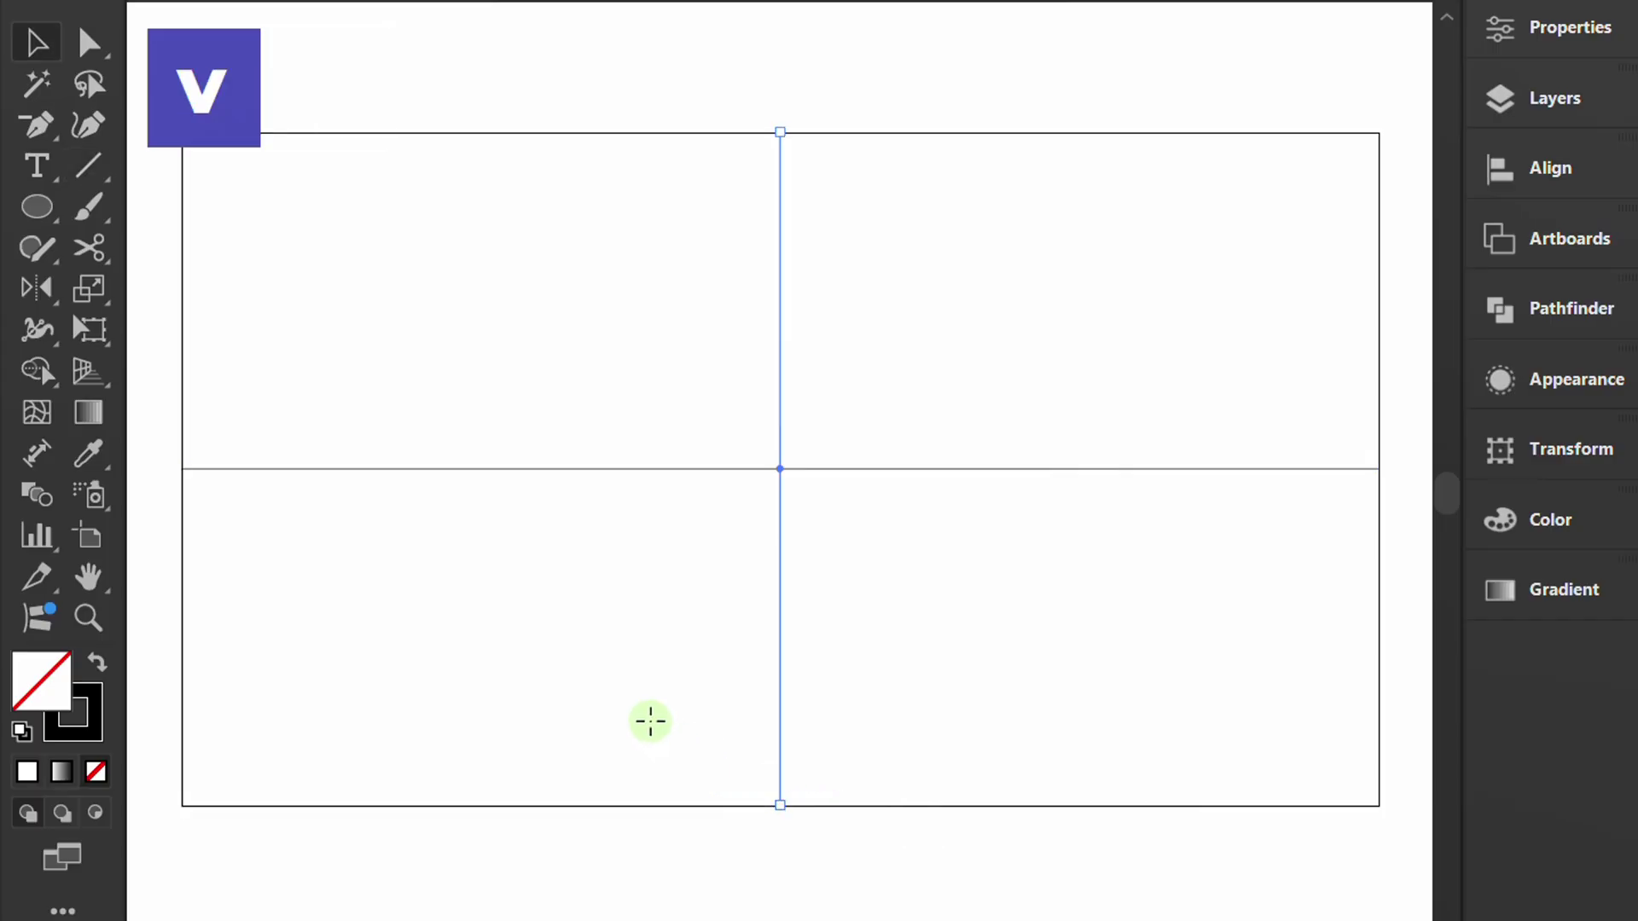
pyautogui.click(600, 683)
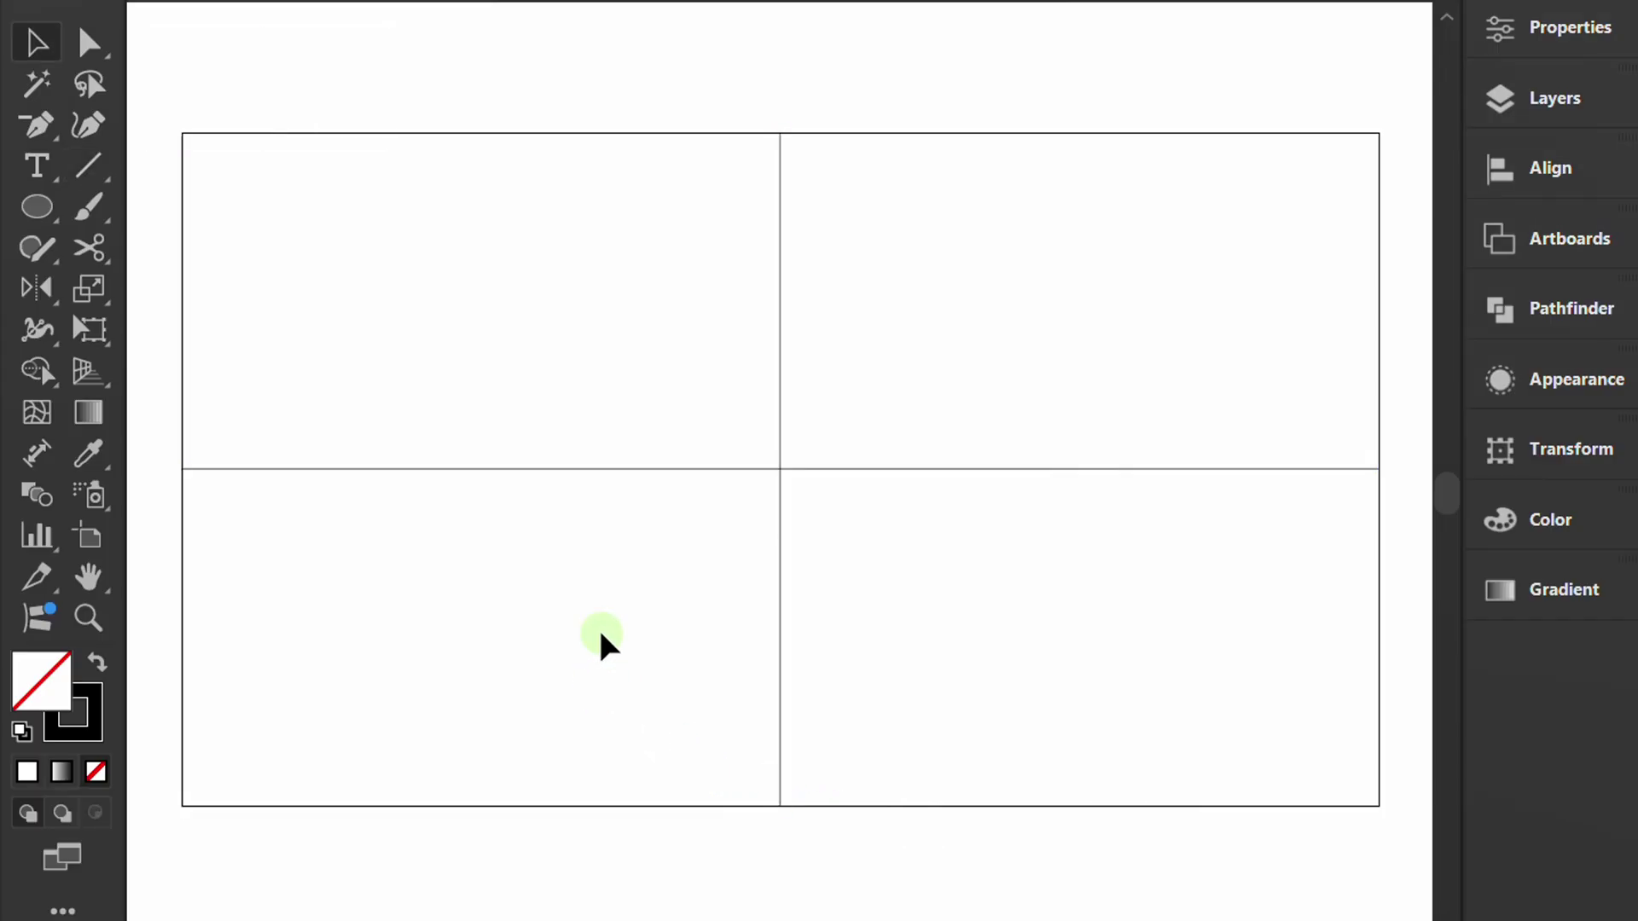
# Copy the horizontal line 50 px lower using Move with horizontal 0 and vertical 50 px.
pyautogui.moveTo(605, 408); pyautogui.dragTo(545, 554)
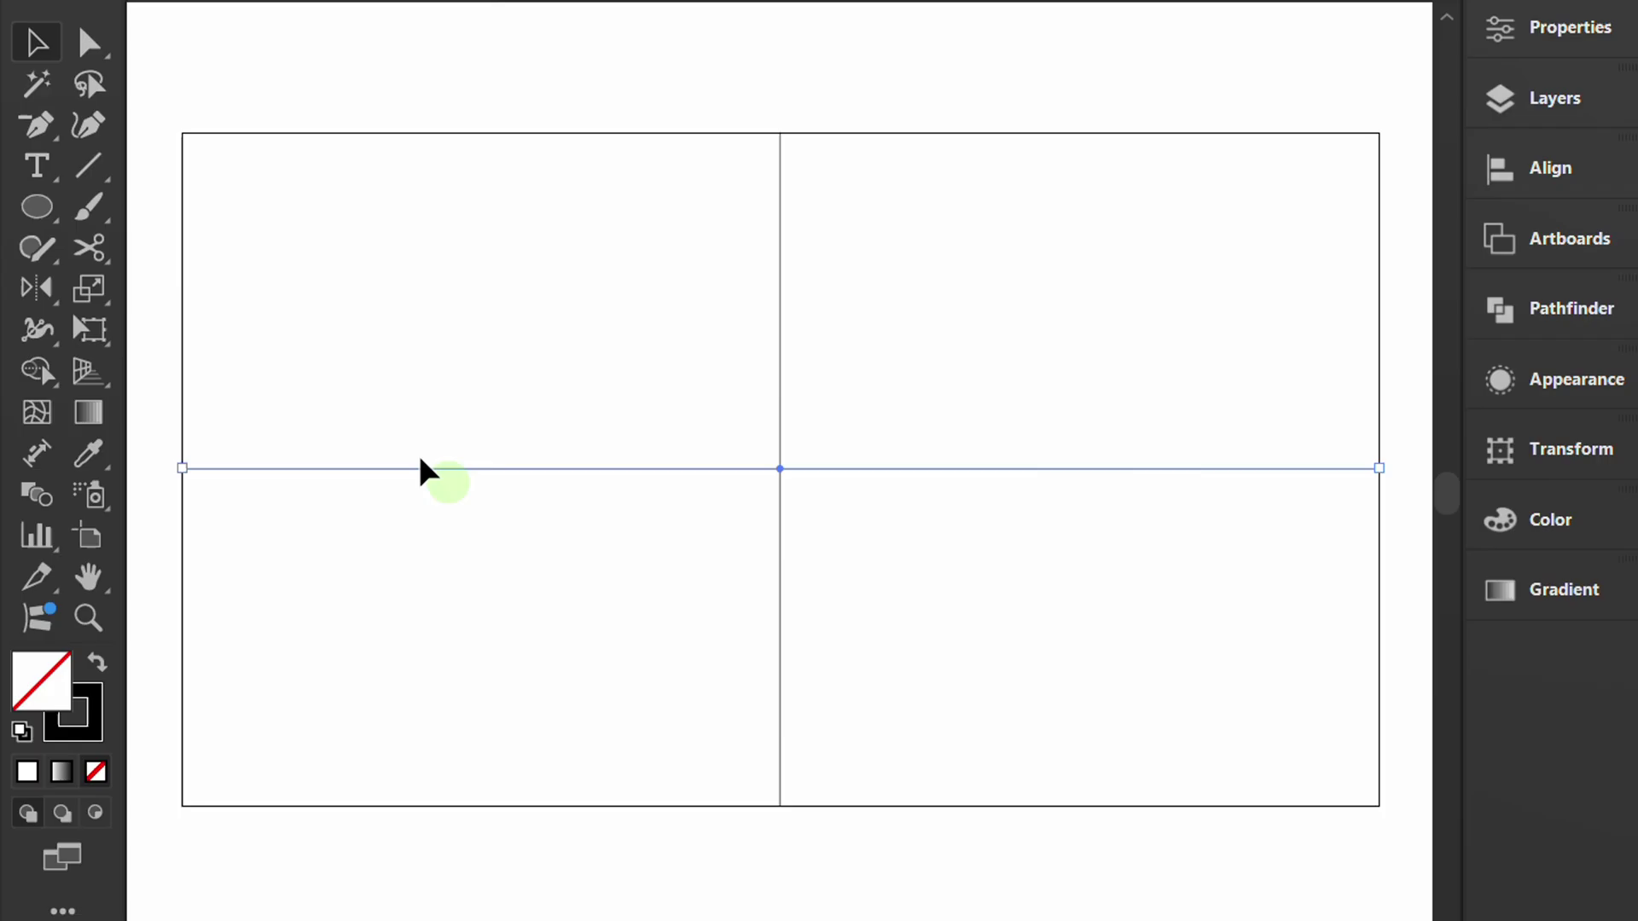
pyautogui.doubleClick(32, 41)
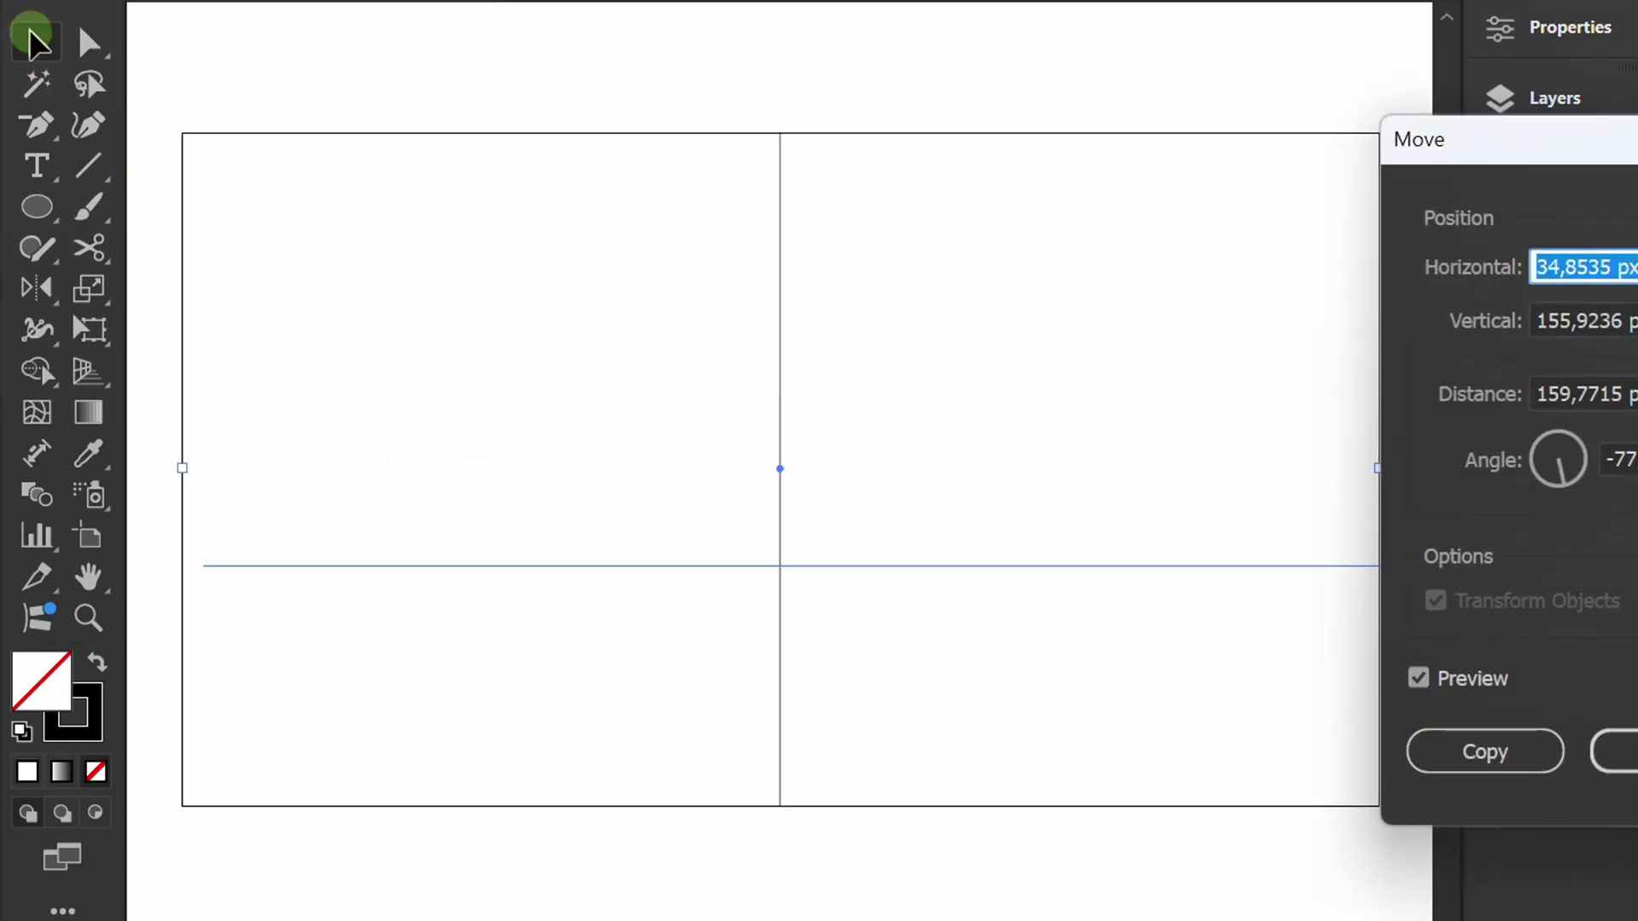
pyautogui.moveTo(1564, 132); pyautogui.dragTo(1030, 111)
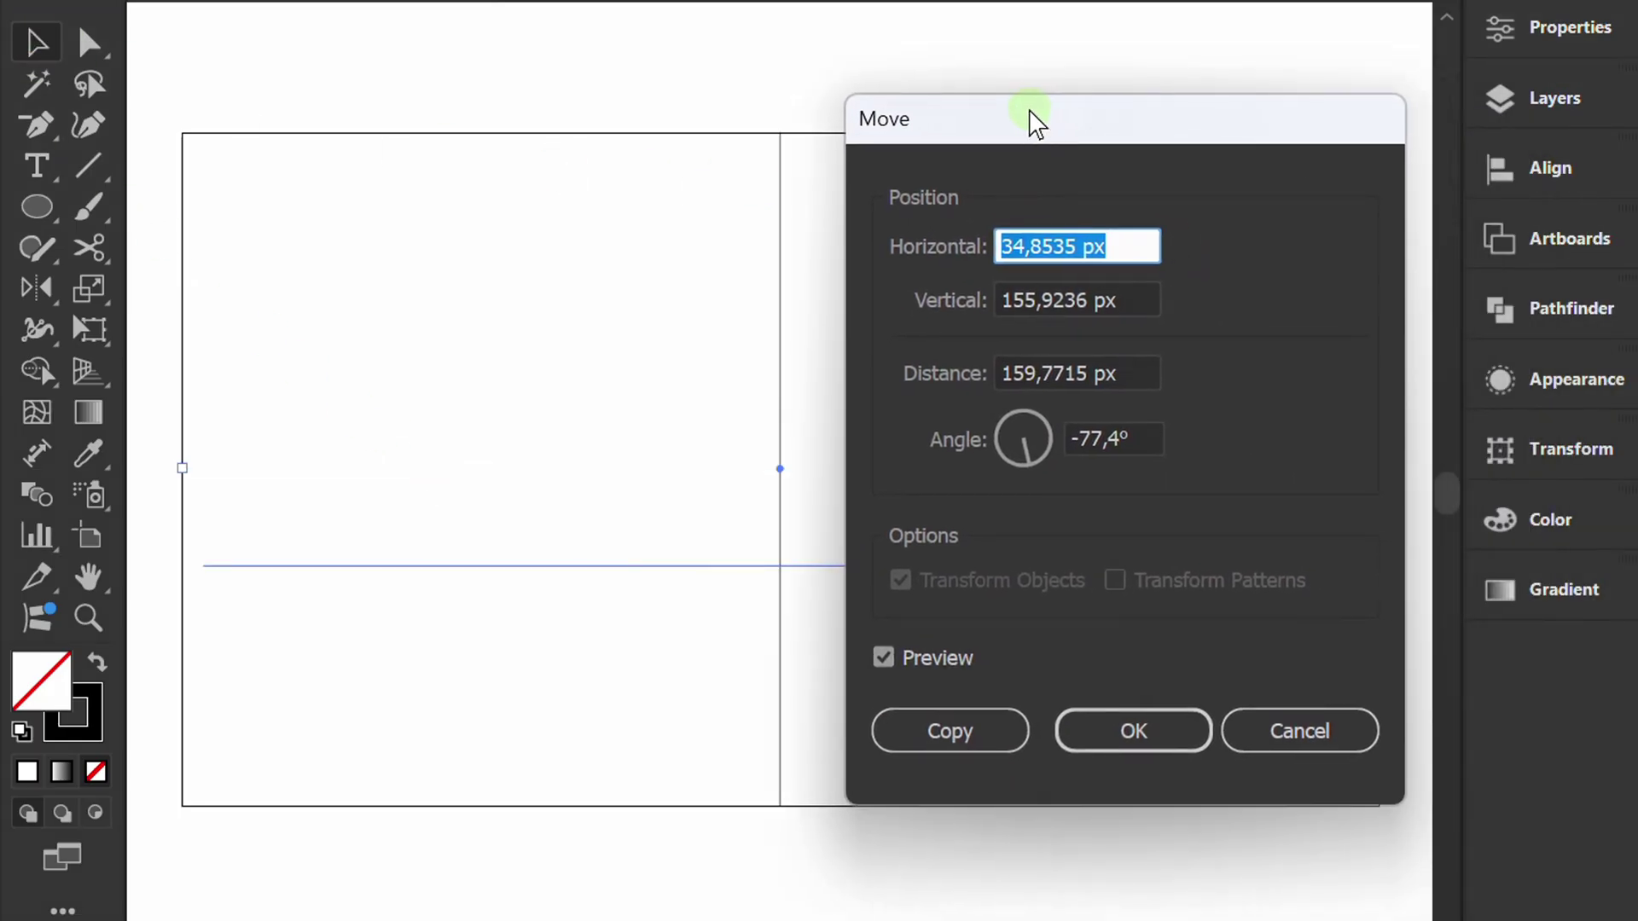
pyautogui.write('0')
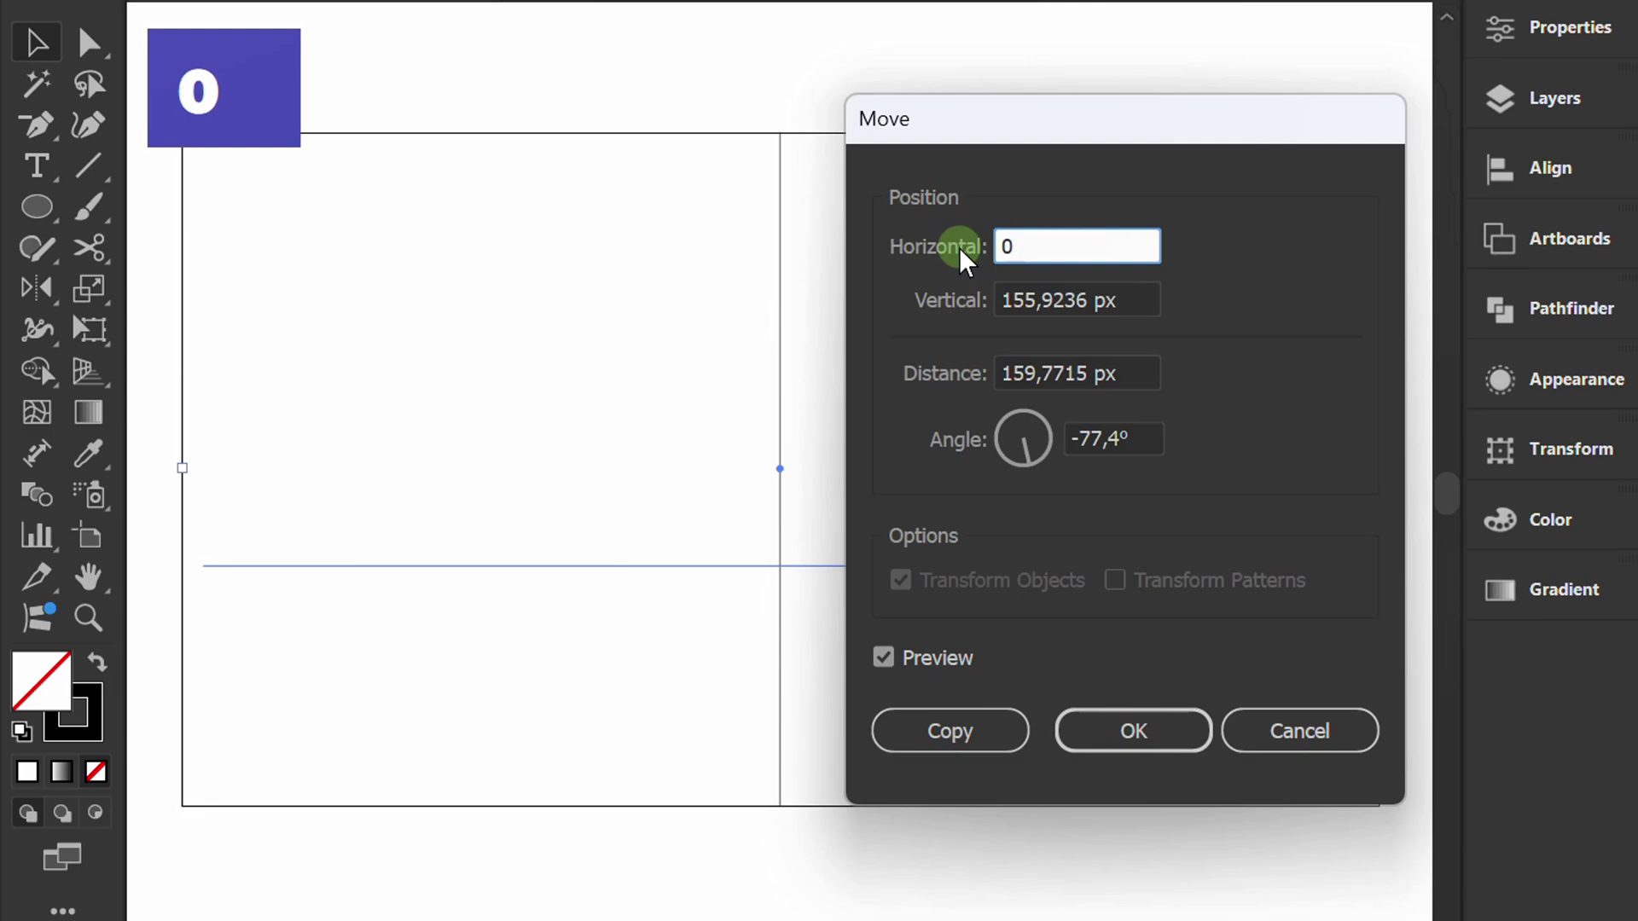
pyautogui.click(1109, 300)
pyautogui.scroll(-20, 1118, 303)
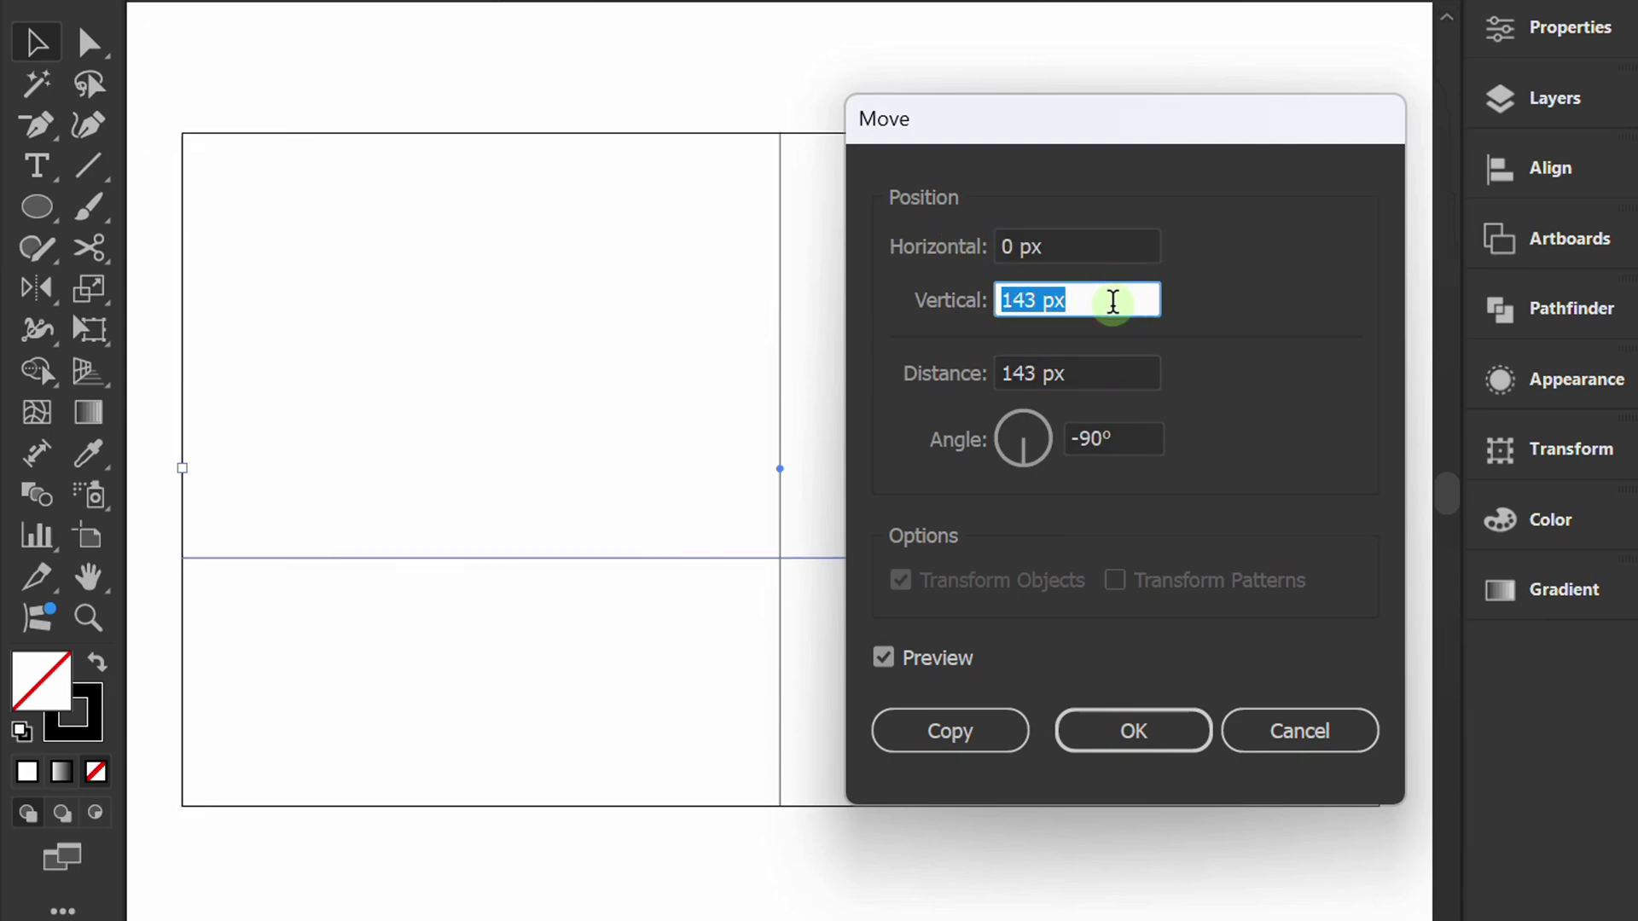
pyautogui.scroll(-20, 1067, 300)
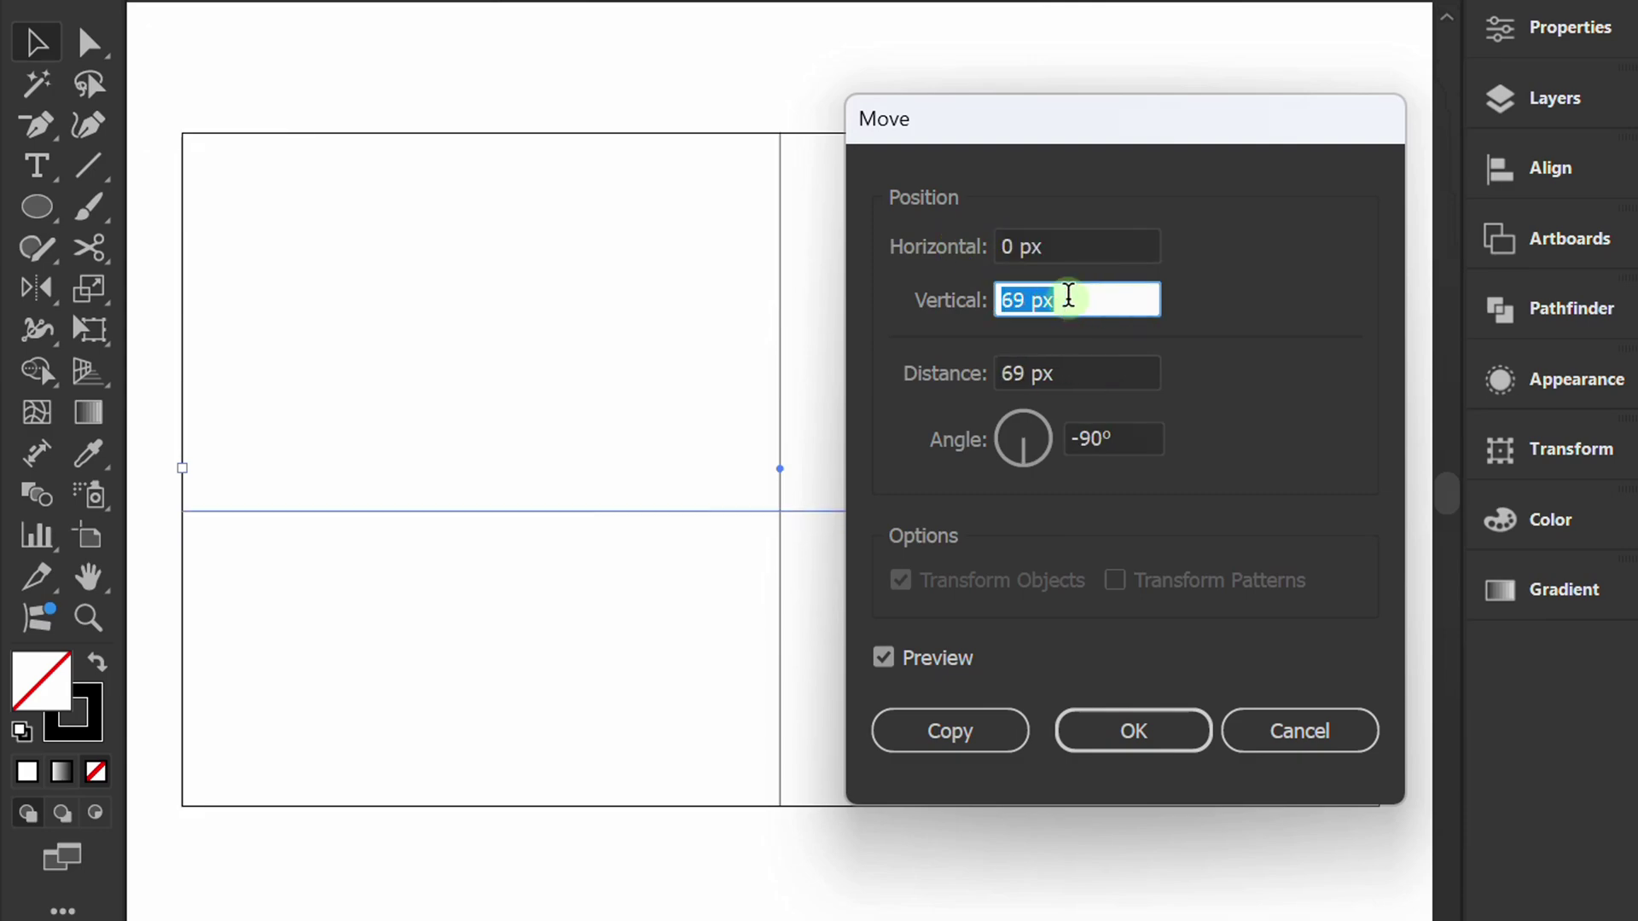
pyautogui.scroll(-13, 1069, 296)
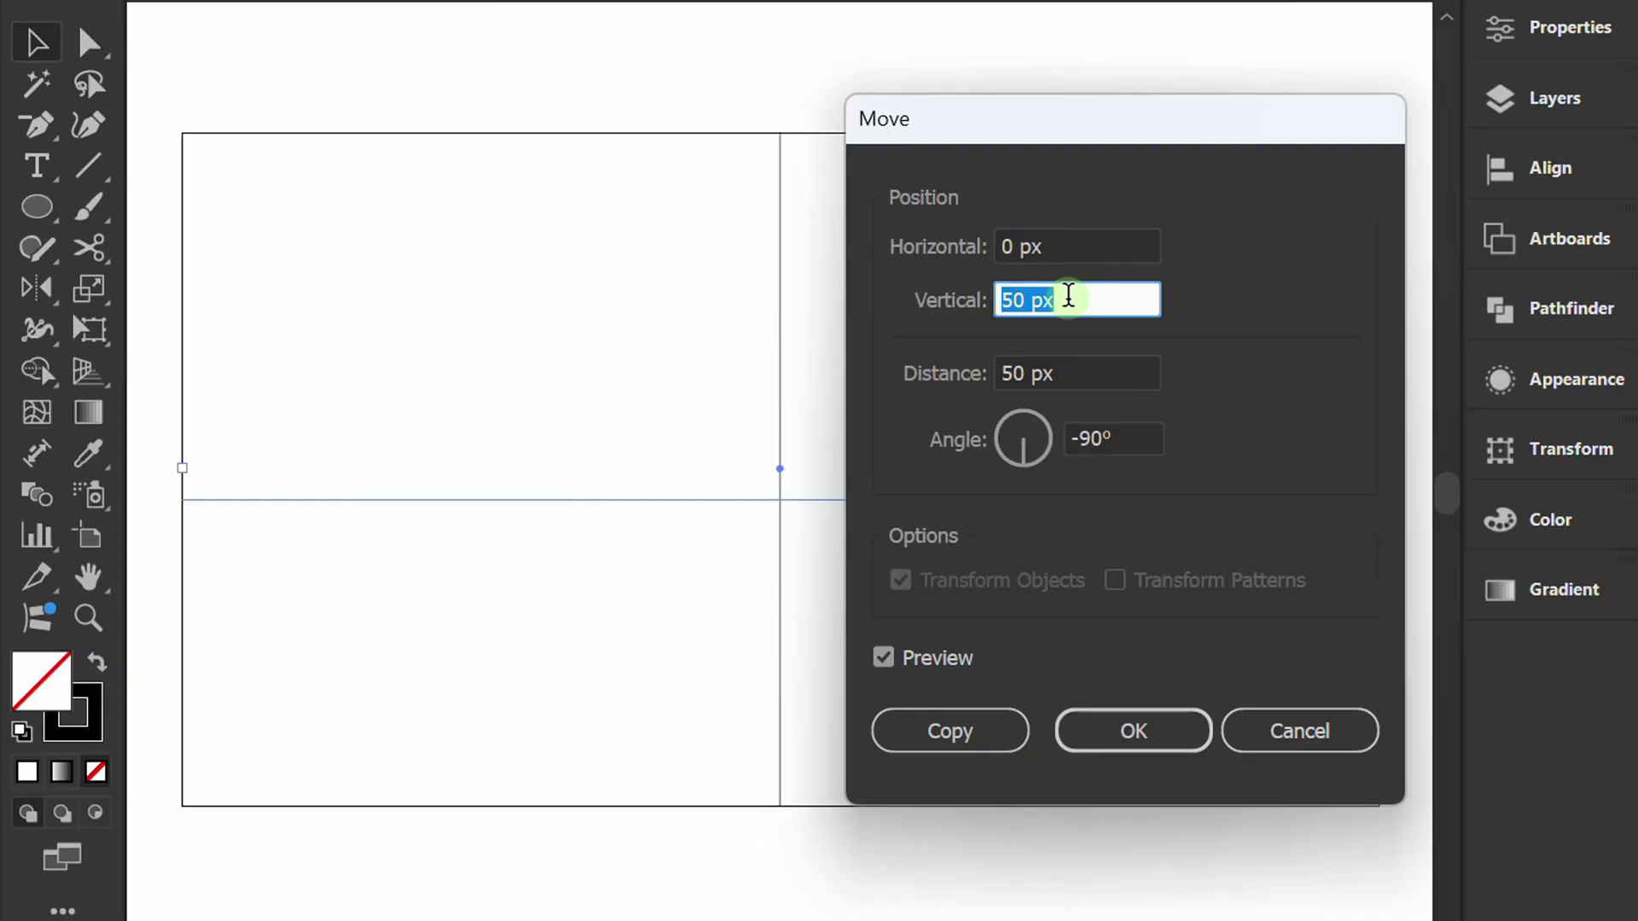
pyautogui.click(945, 737)
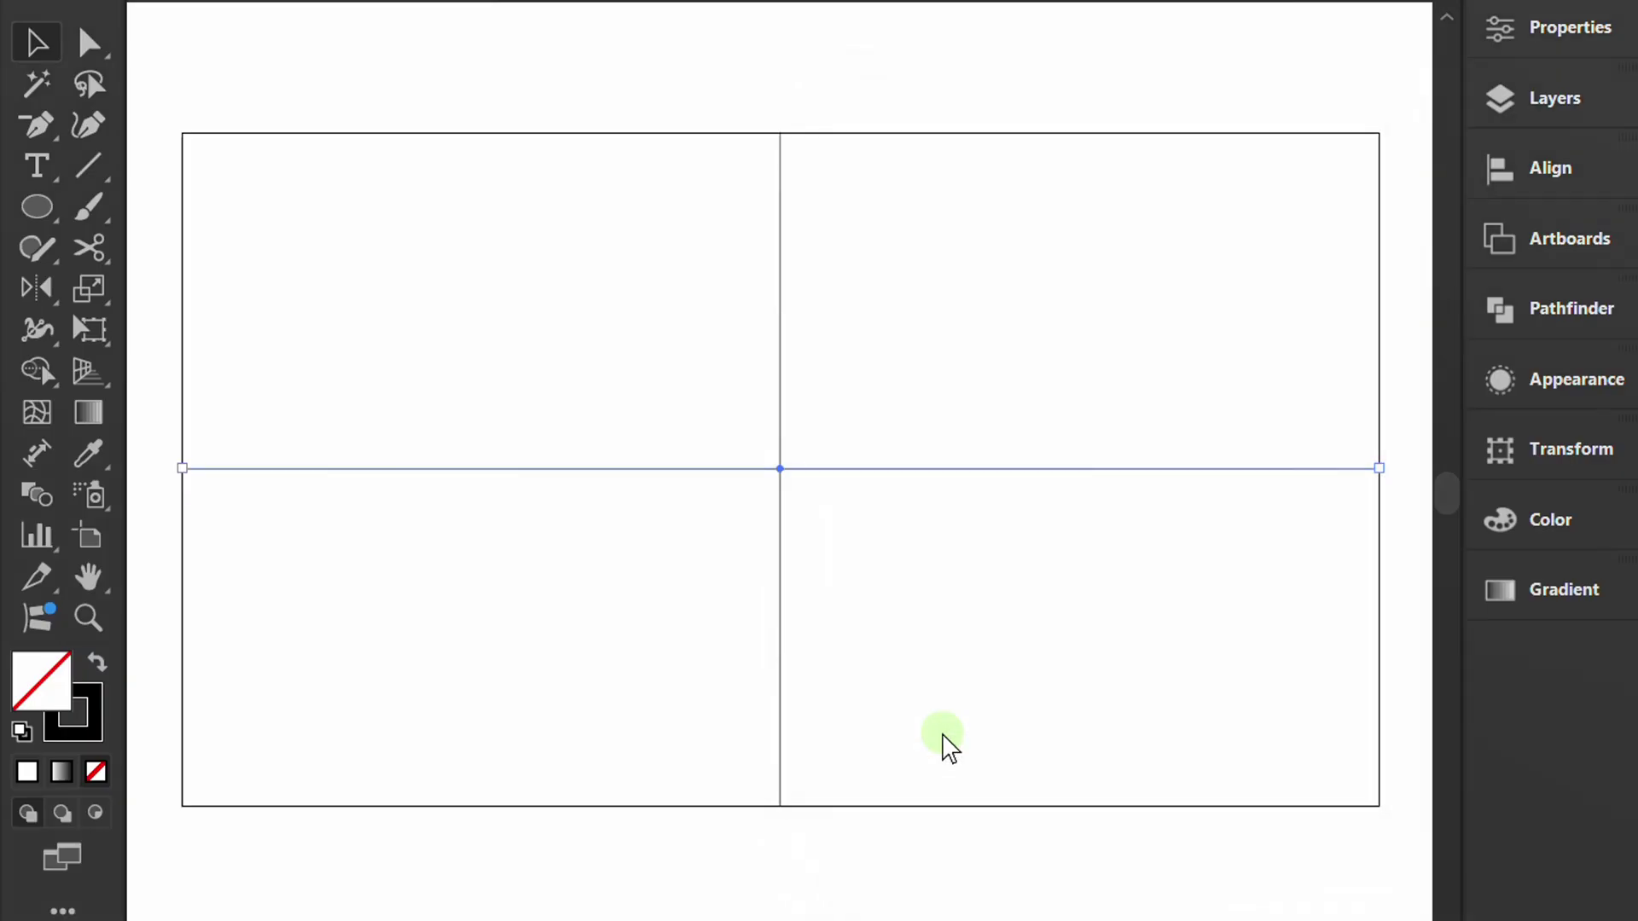
pyautogui.click(640, 616)
# Copy the centre horizontal line 50 px higher using a vertical move of -50 px.
pyautogui.scroll(2, 625, 580)
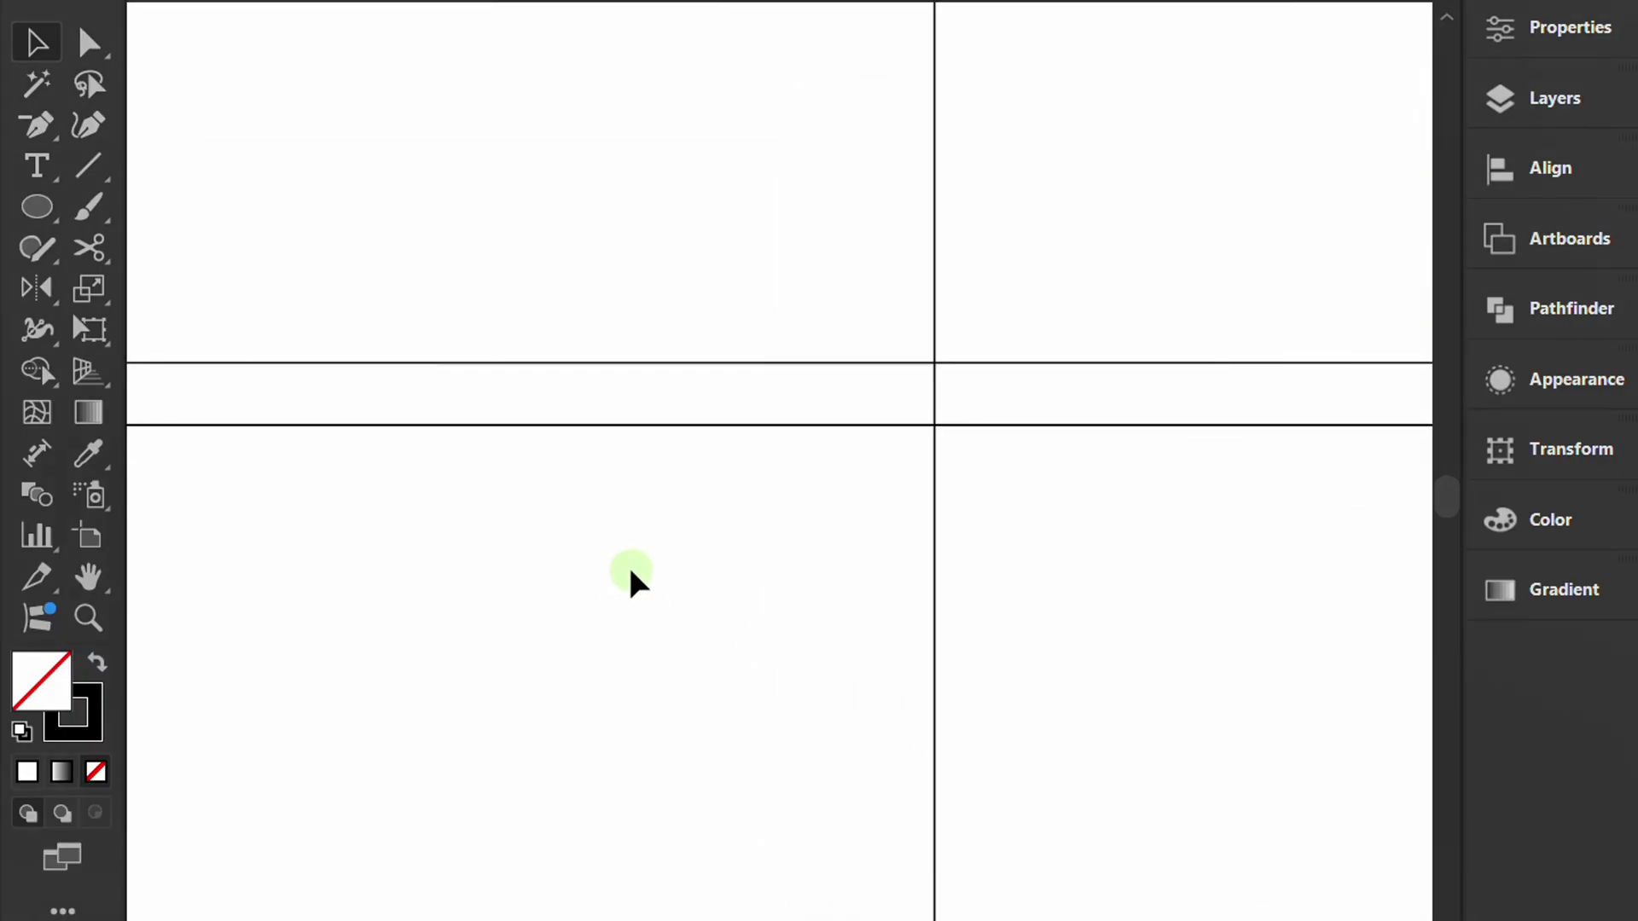
pyautogui.moveTo(759, 324); pyautogui.dragTo(667, 378)
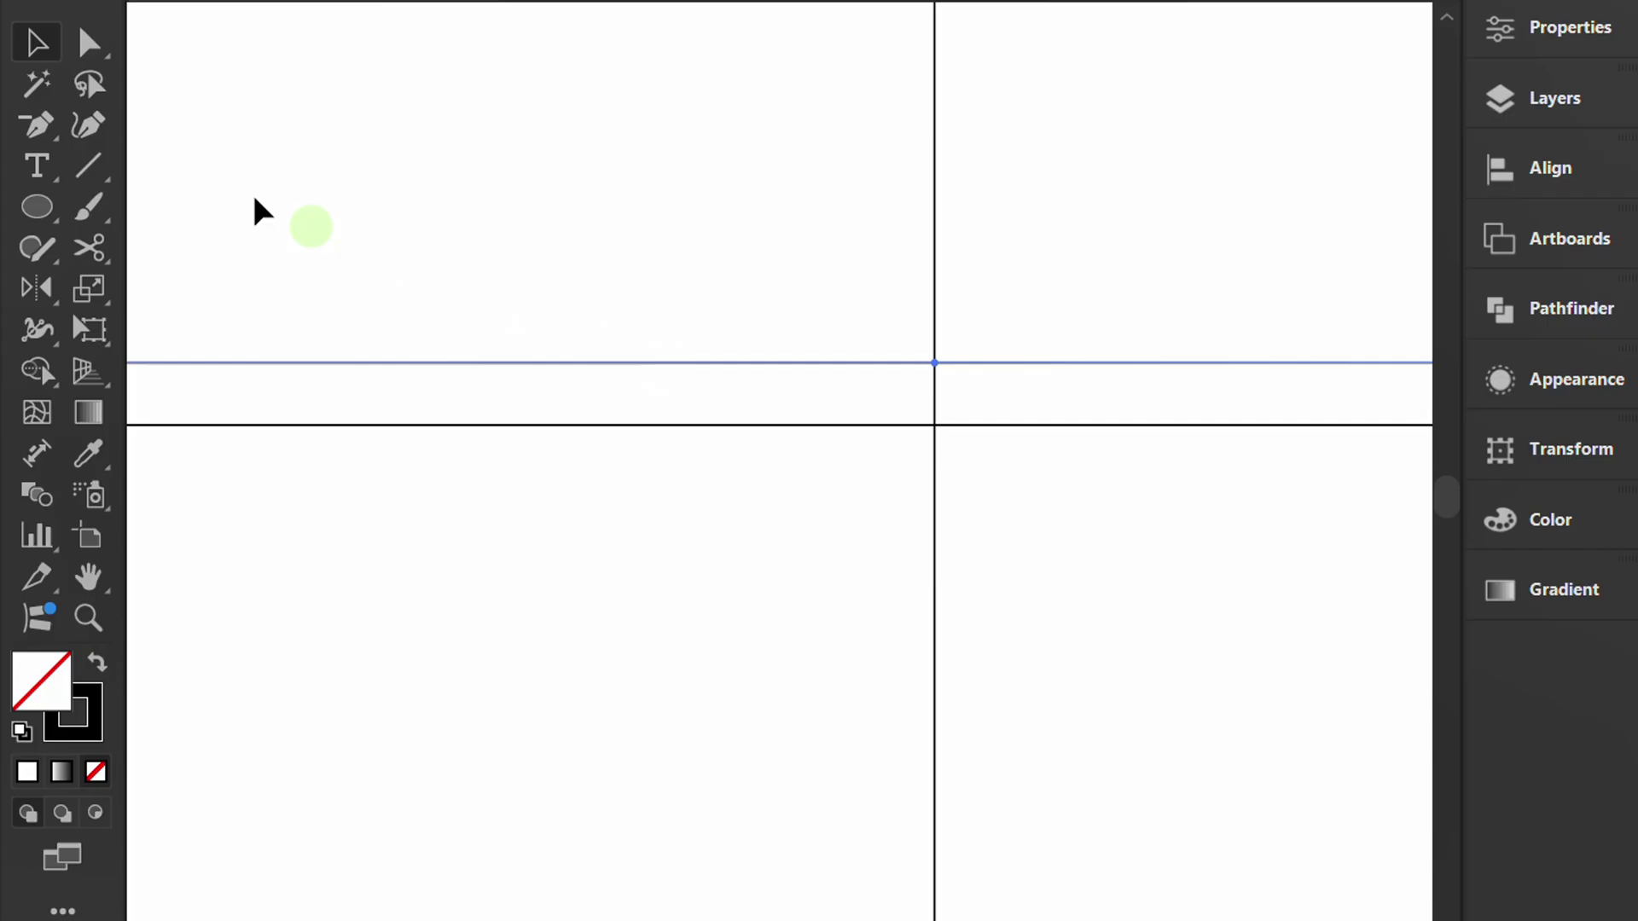
pyautogui.doubleClick(39, 44)
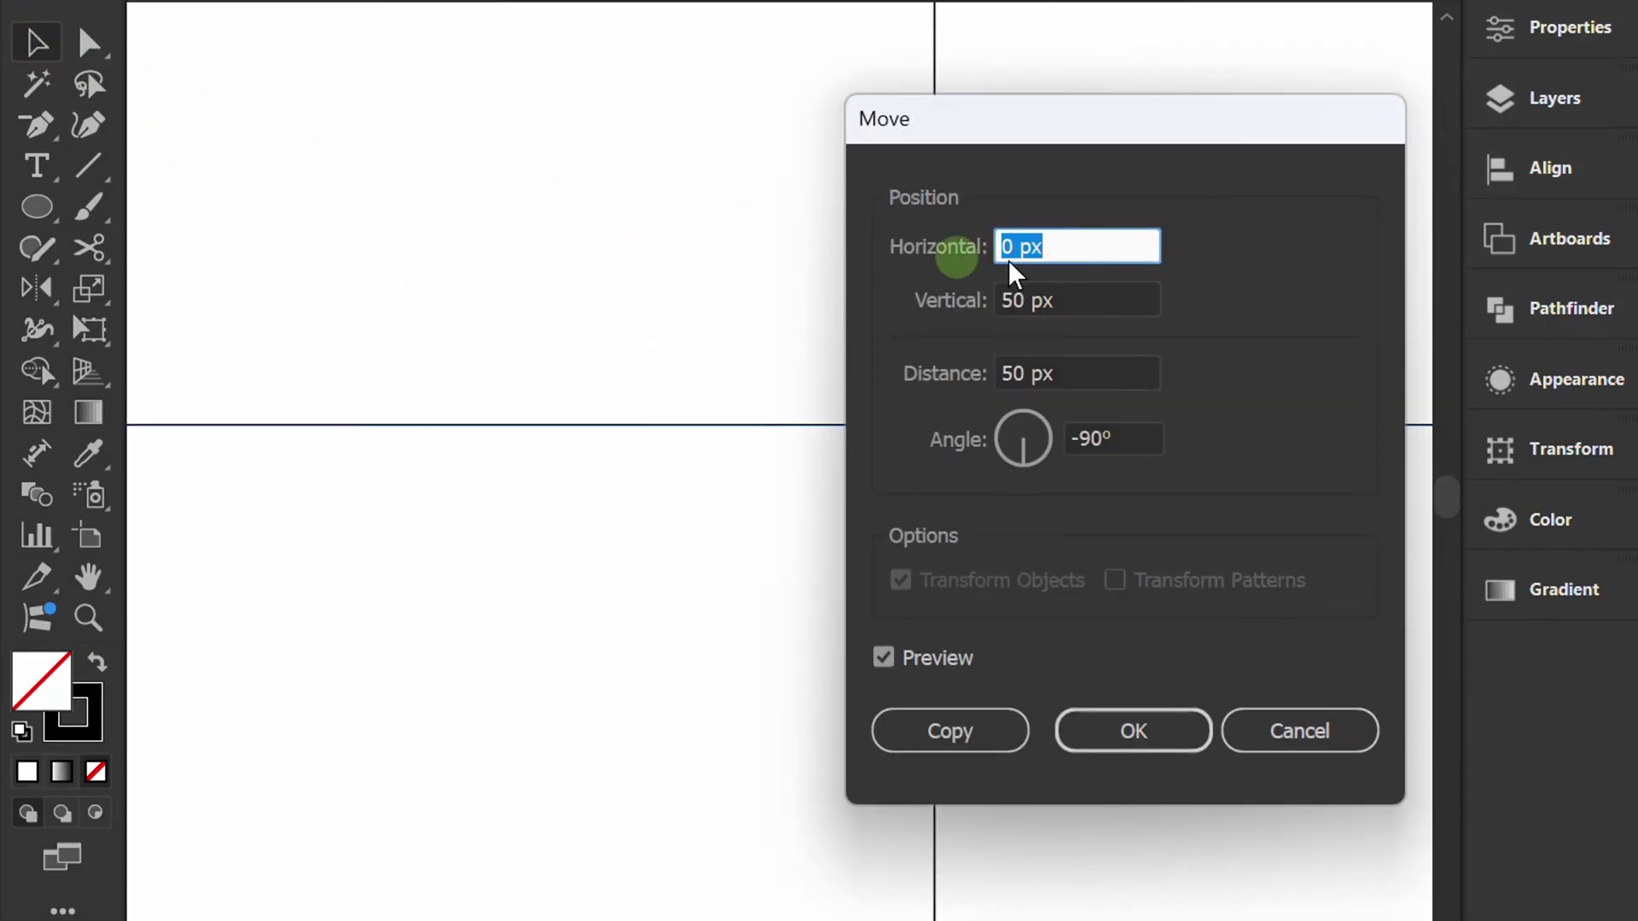
pyautogui.click(1007, 294)
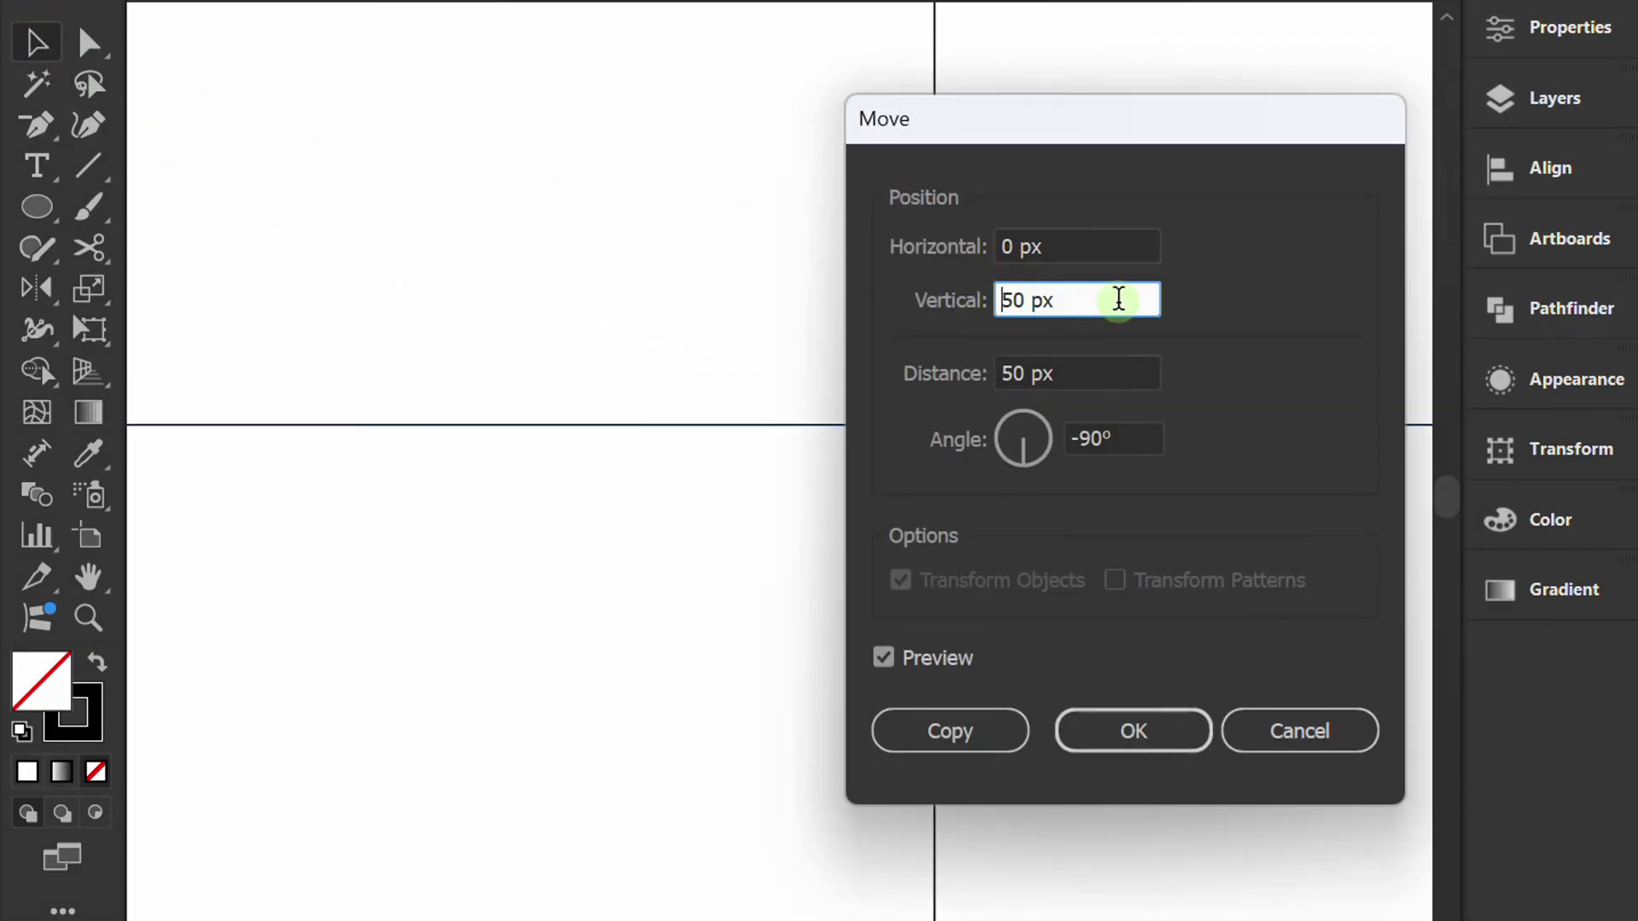
pyautogui.write('-')
pyautogui.click(946, 733)
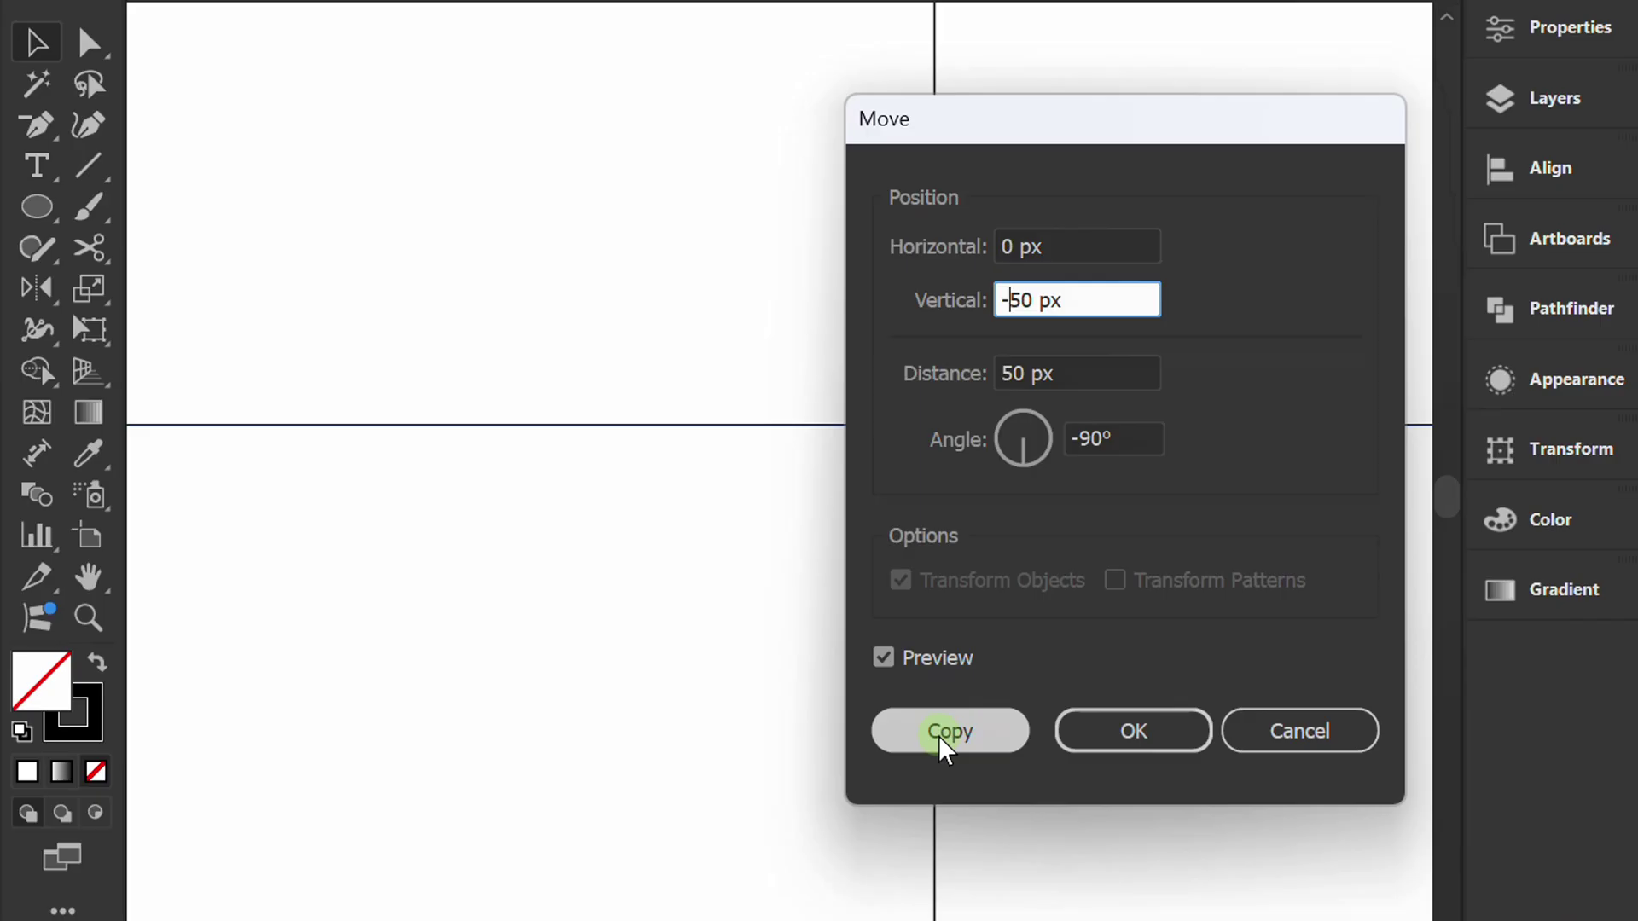
pyautogui.click(723, 633)
# Convert all the crossing lines into guides with Make Guides.
pyautogui.scroll(-1, 793, 616)
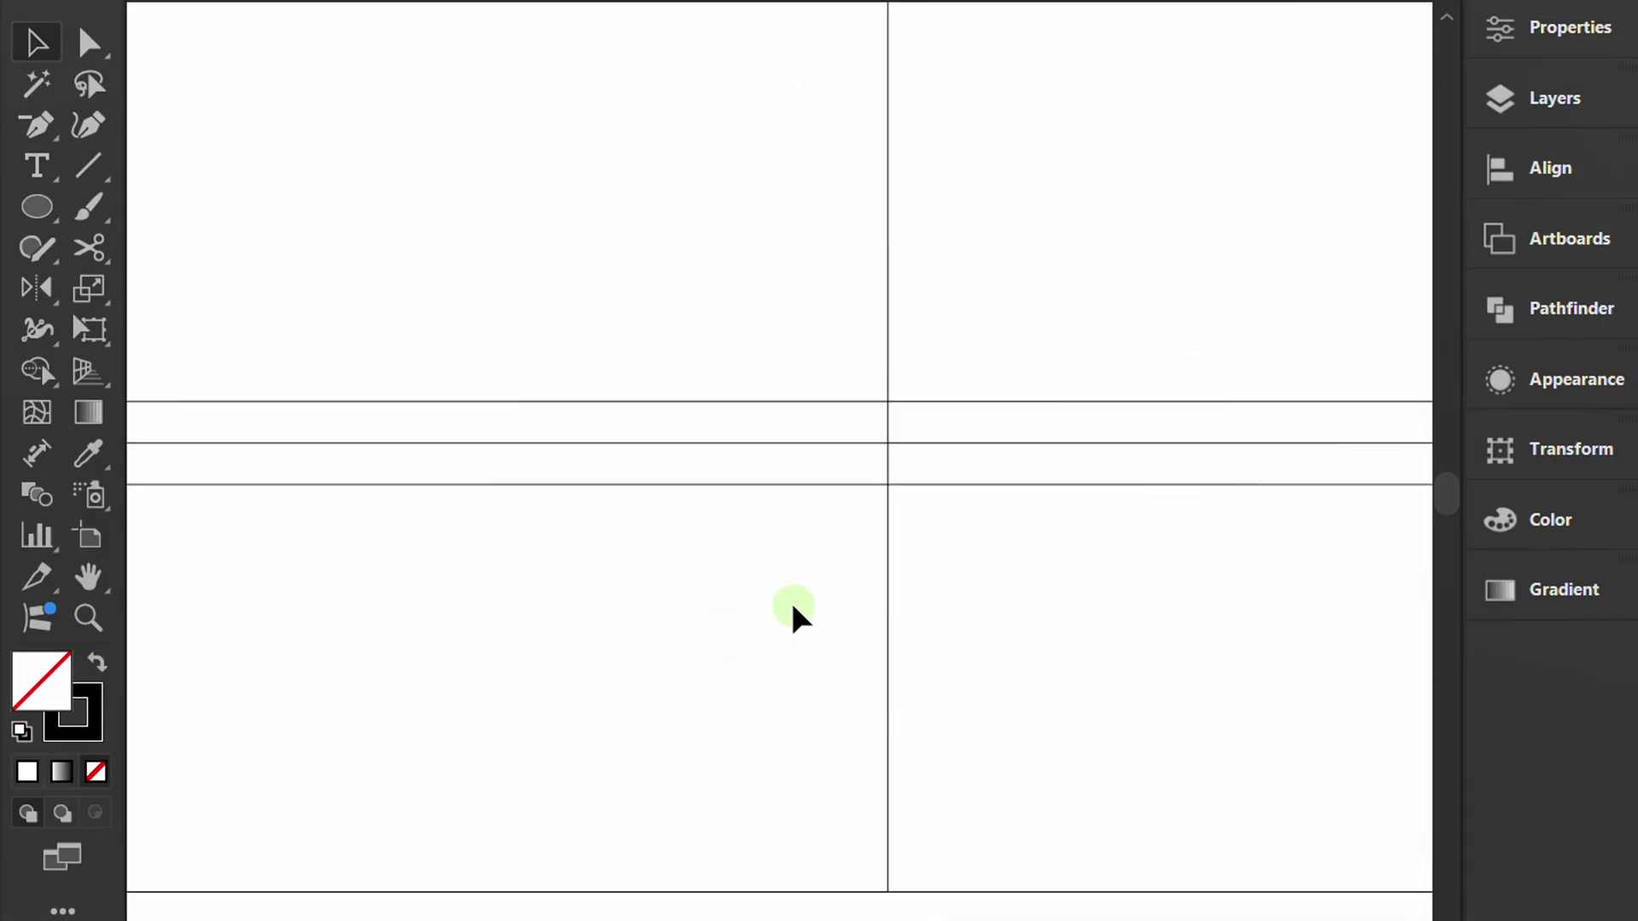
pyautogui.moveTo(983, 329); pyautogui.dragTo(802, 522)
pyautogui.rightClick(658, 269)
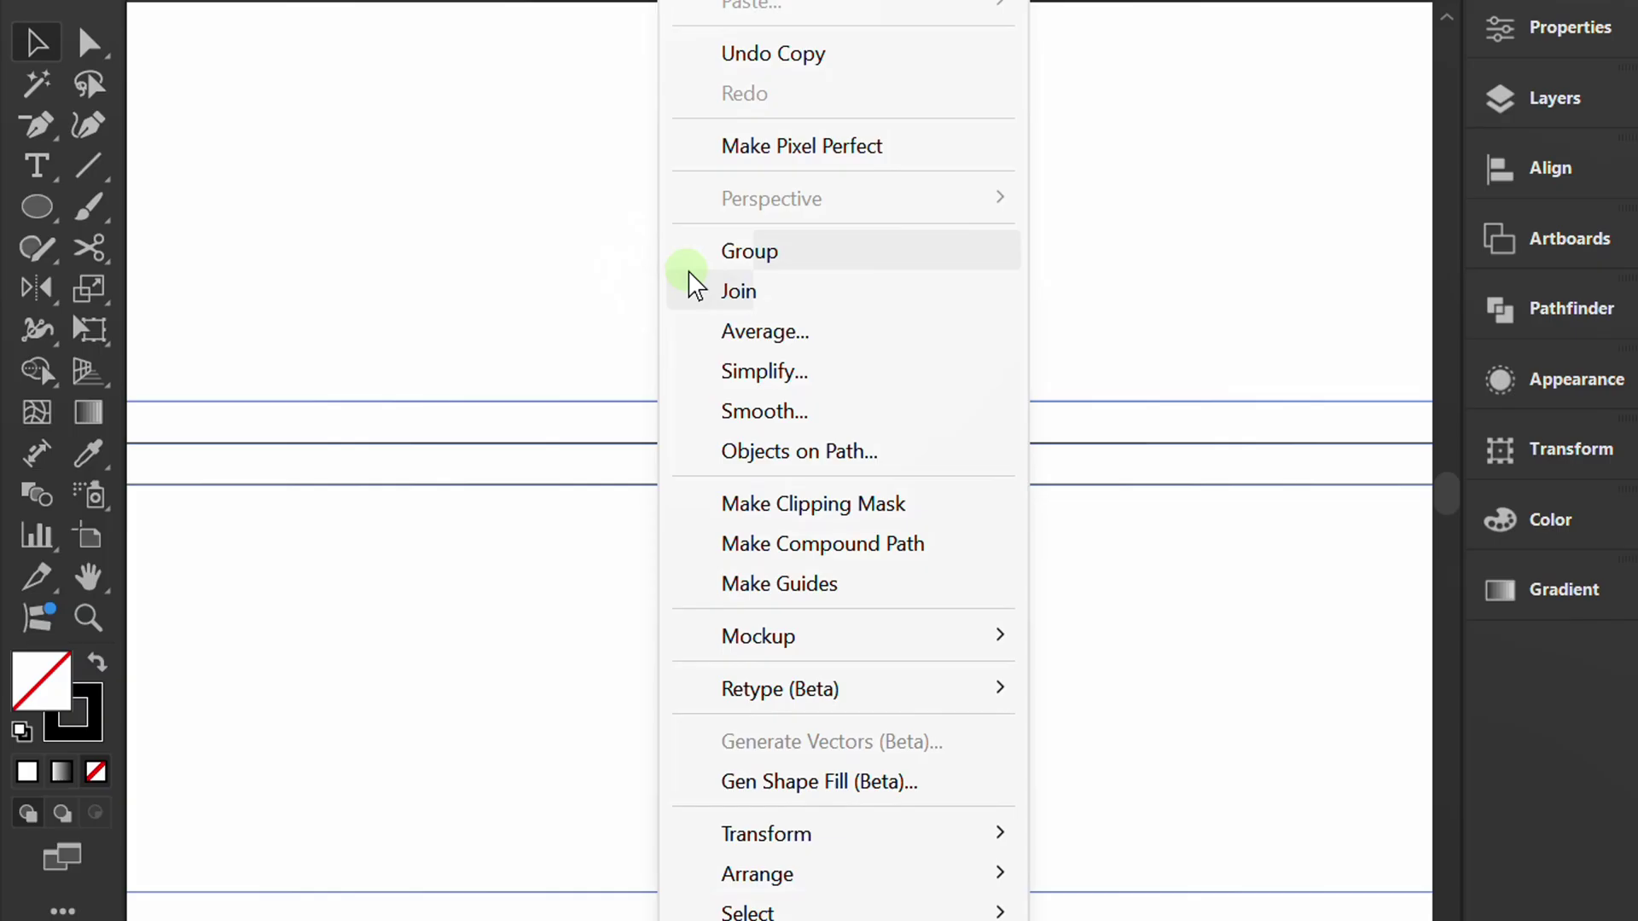
pyautogui.click(872, 591)
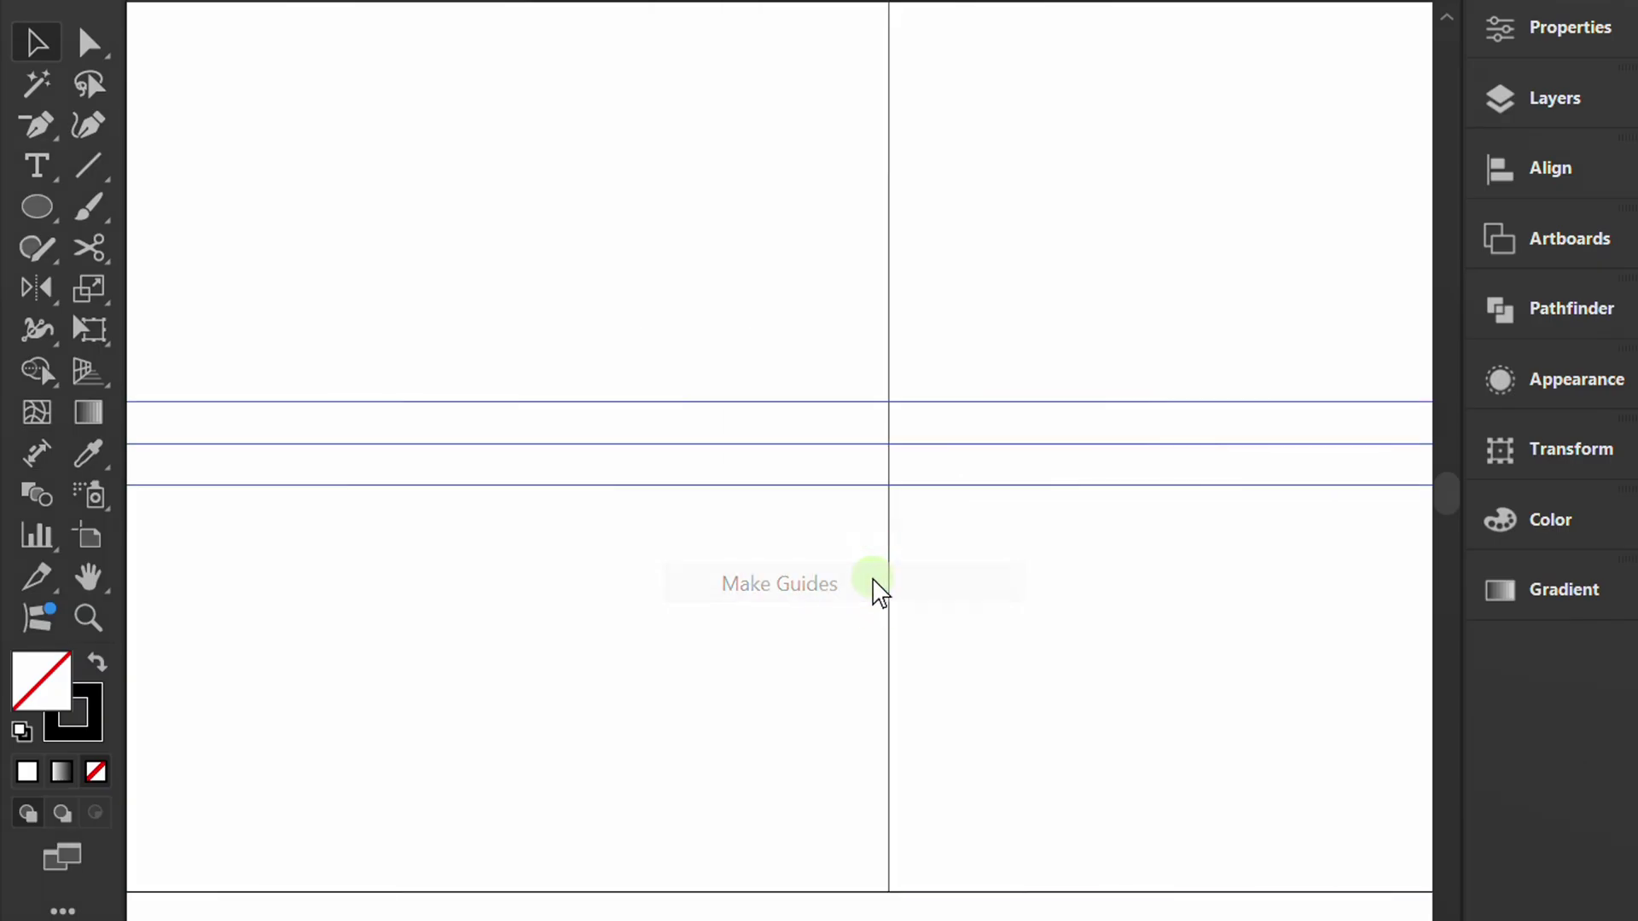
# Create a 20 × 20 px square with the Rectangle tool.
pyautogui.moveTo(36, 207); pyautogui.dragTo(163, 209)
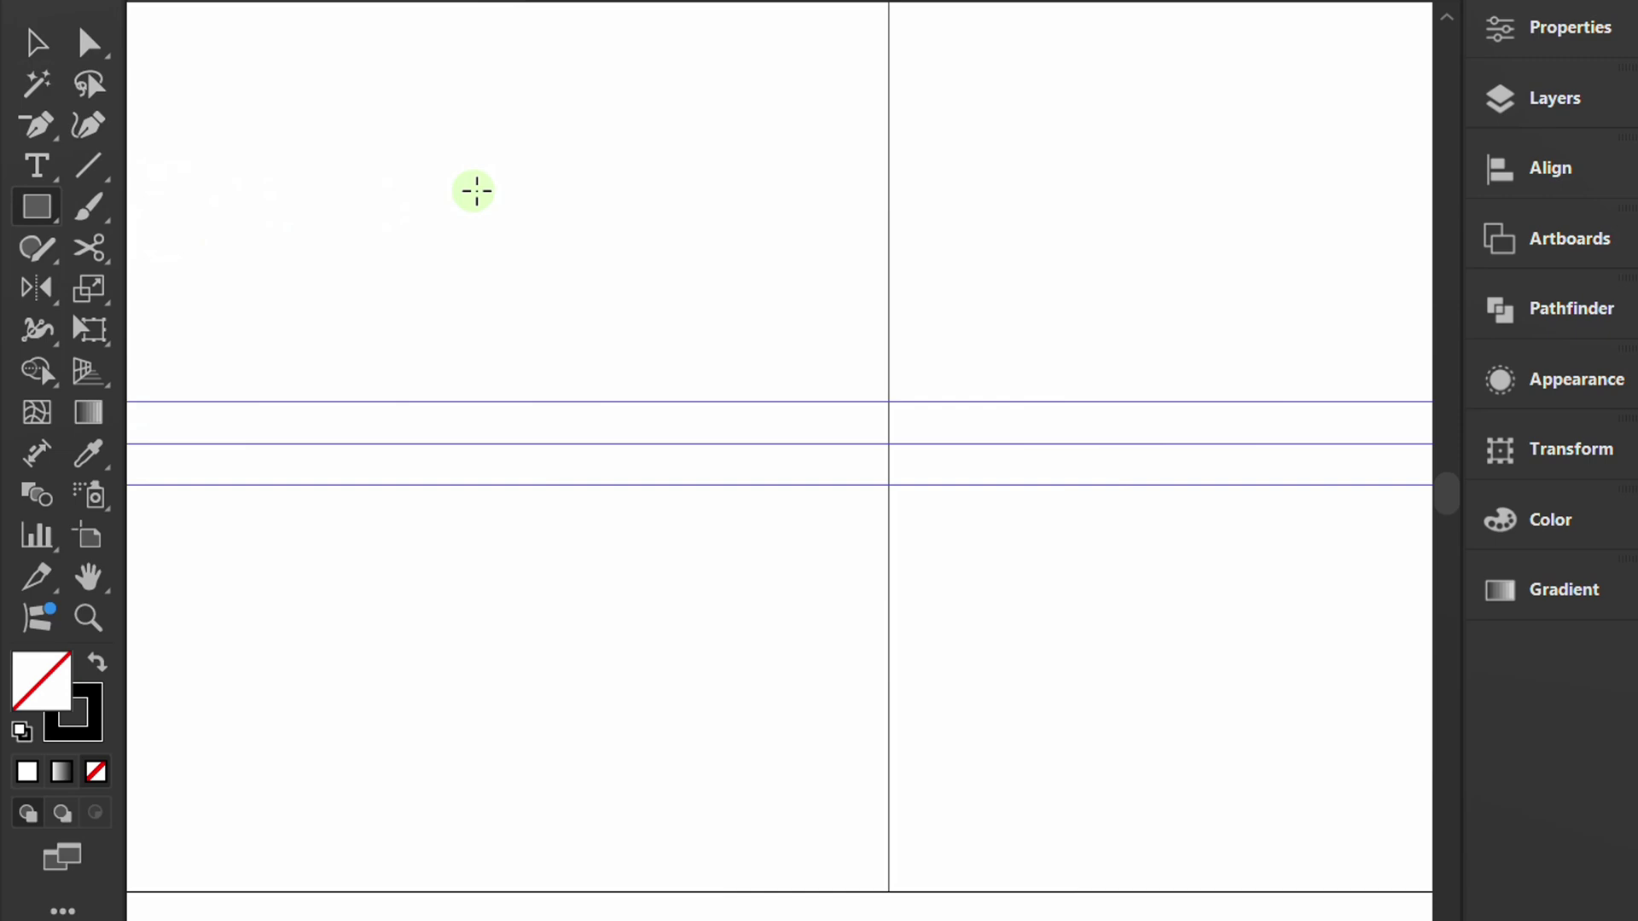
pyautogui.scroll(1, 520, 186)
pyautogui.click(585, 187)
pyautogui.moveTo(1009, 343); pyautogui.dragTo(787, 183)
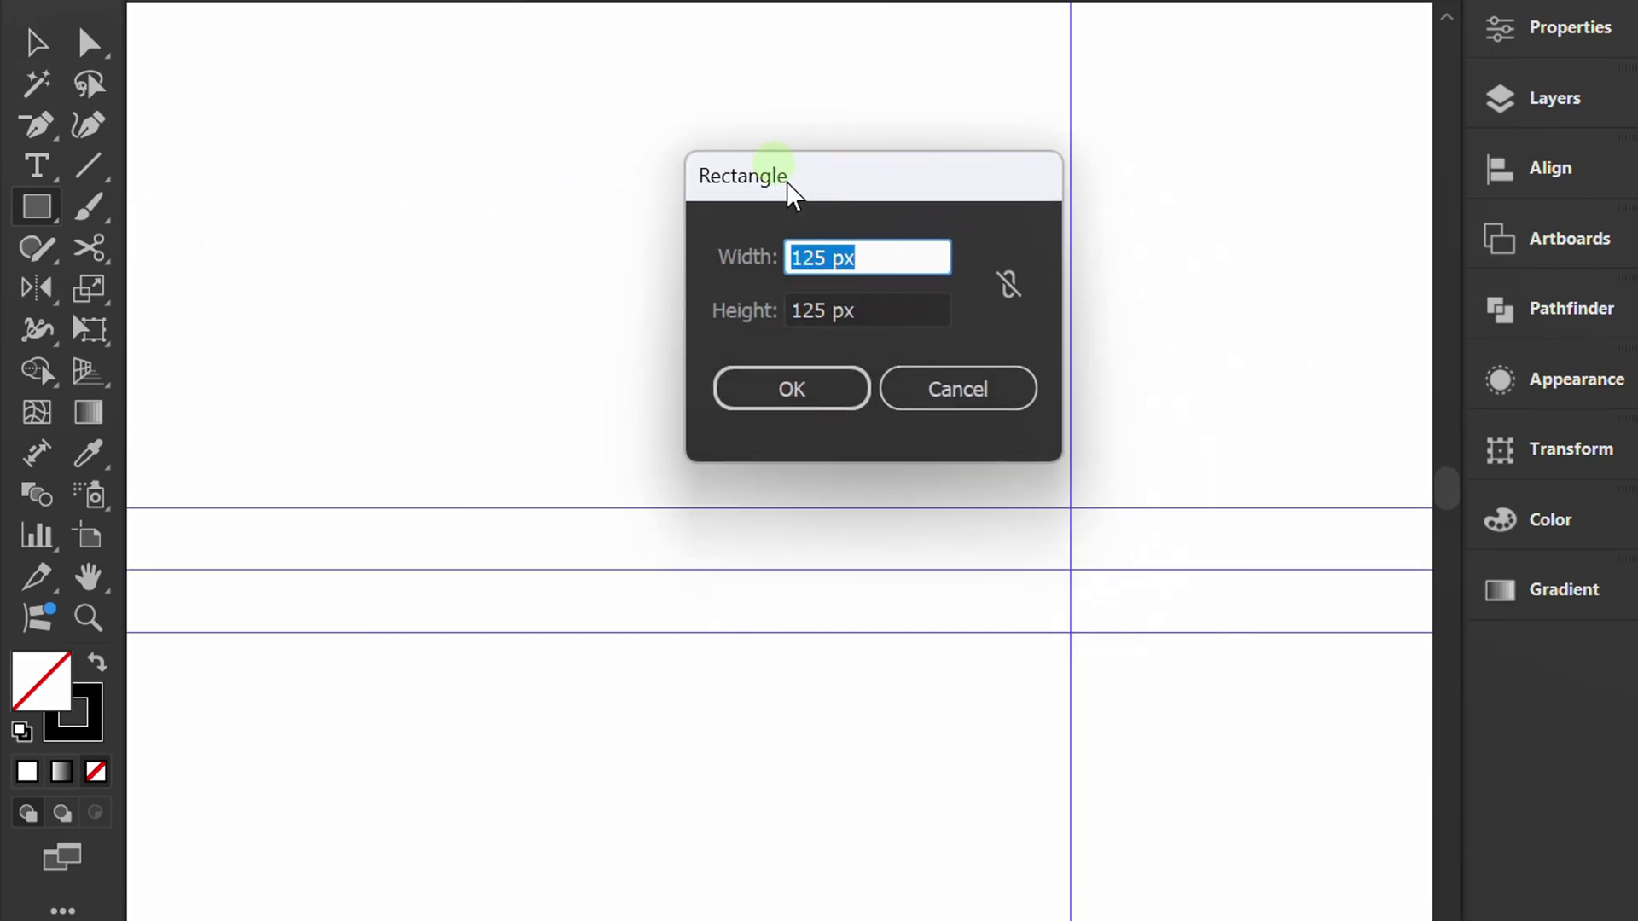
pyautogui.write('20')
pyautogui.press('Tab')
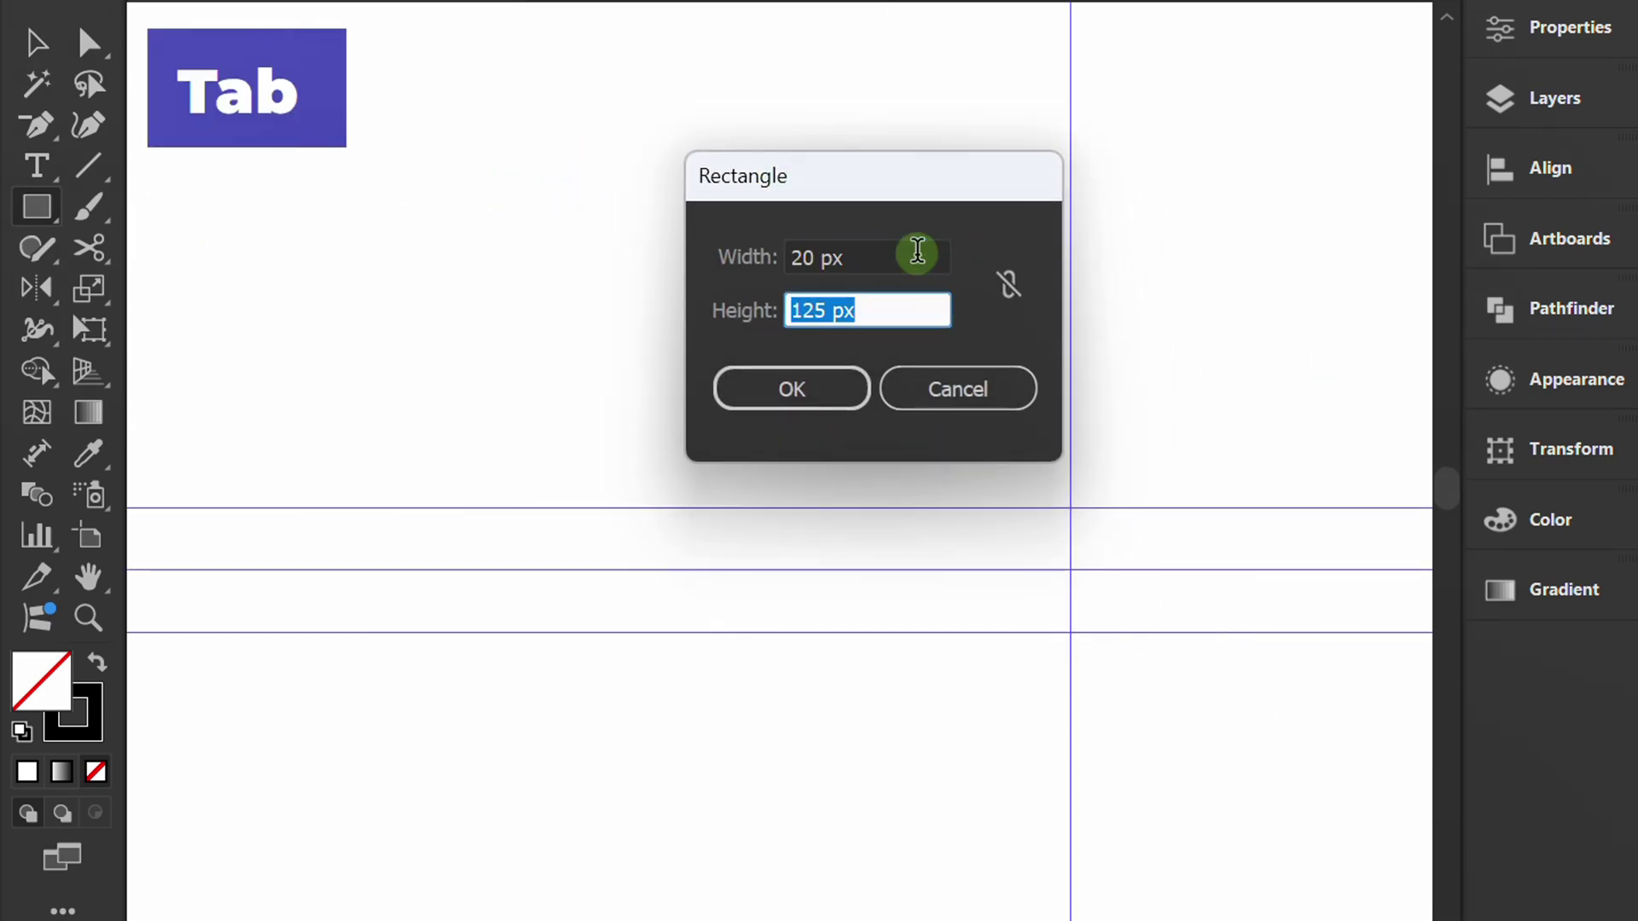
pyautogui.write('20')
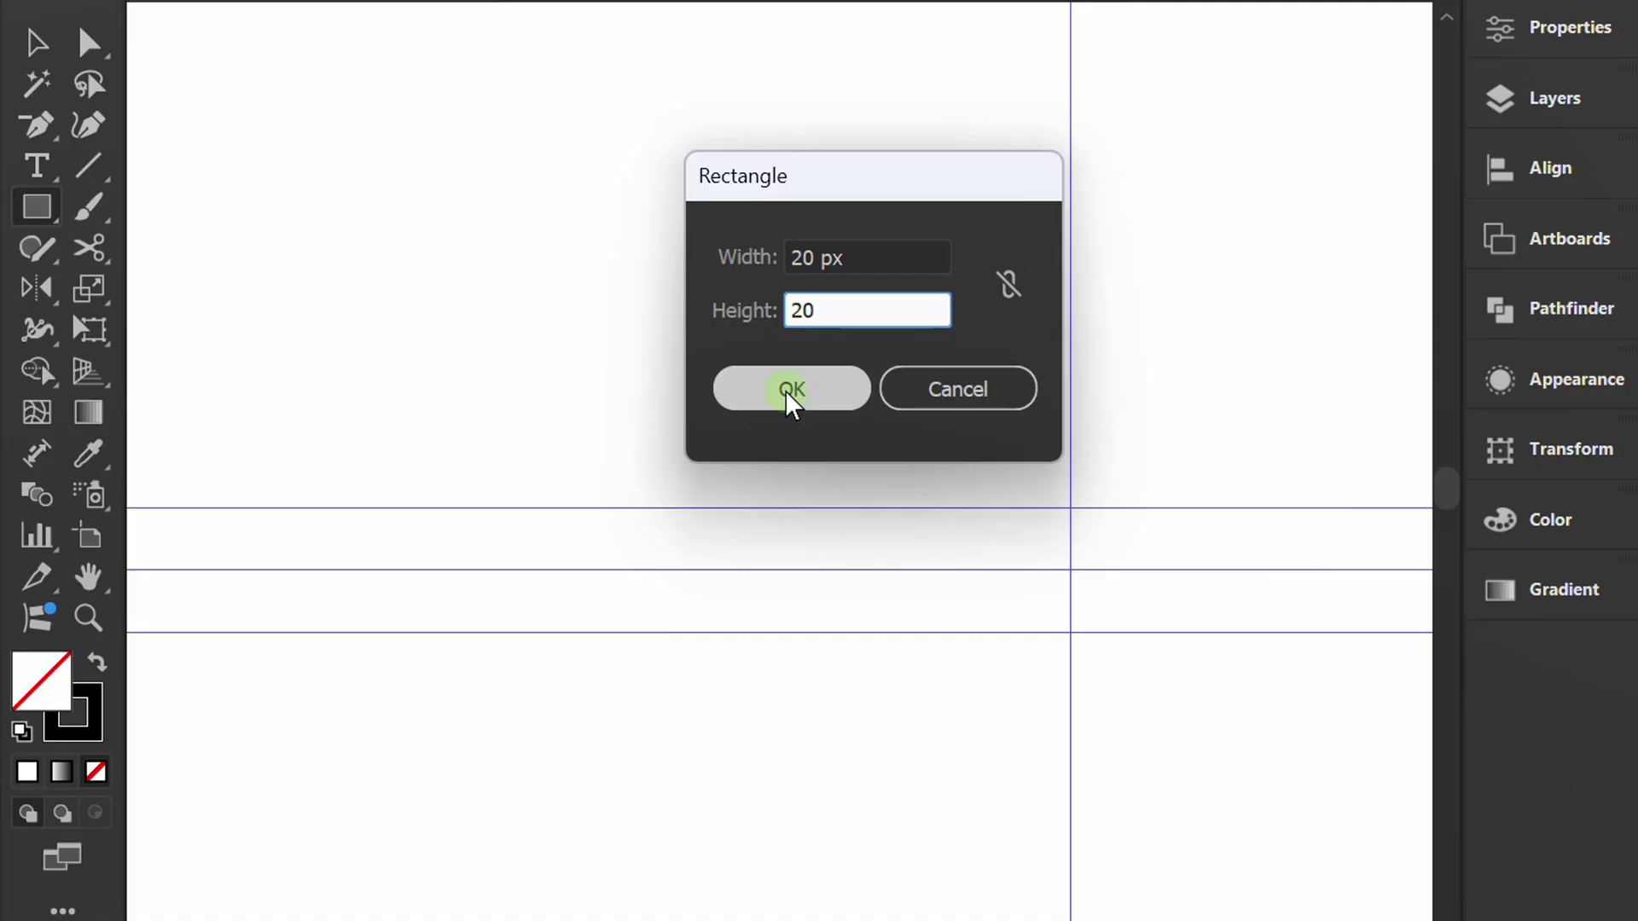
pyautogui.click(790, 389)
pyautogui.scroll(5, 589, 190)
pyautogui.press('v')
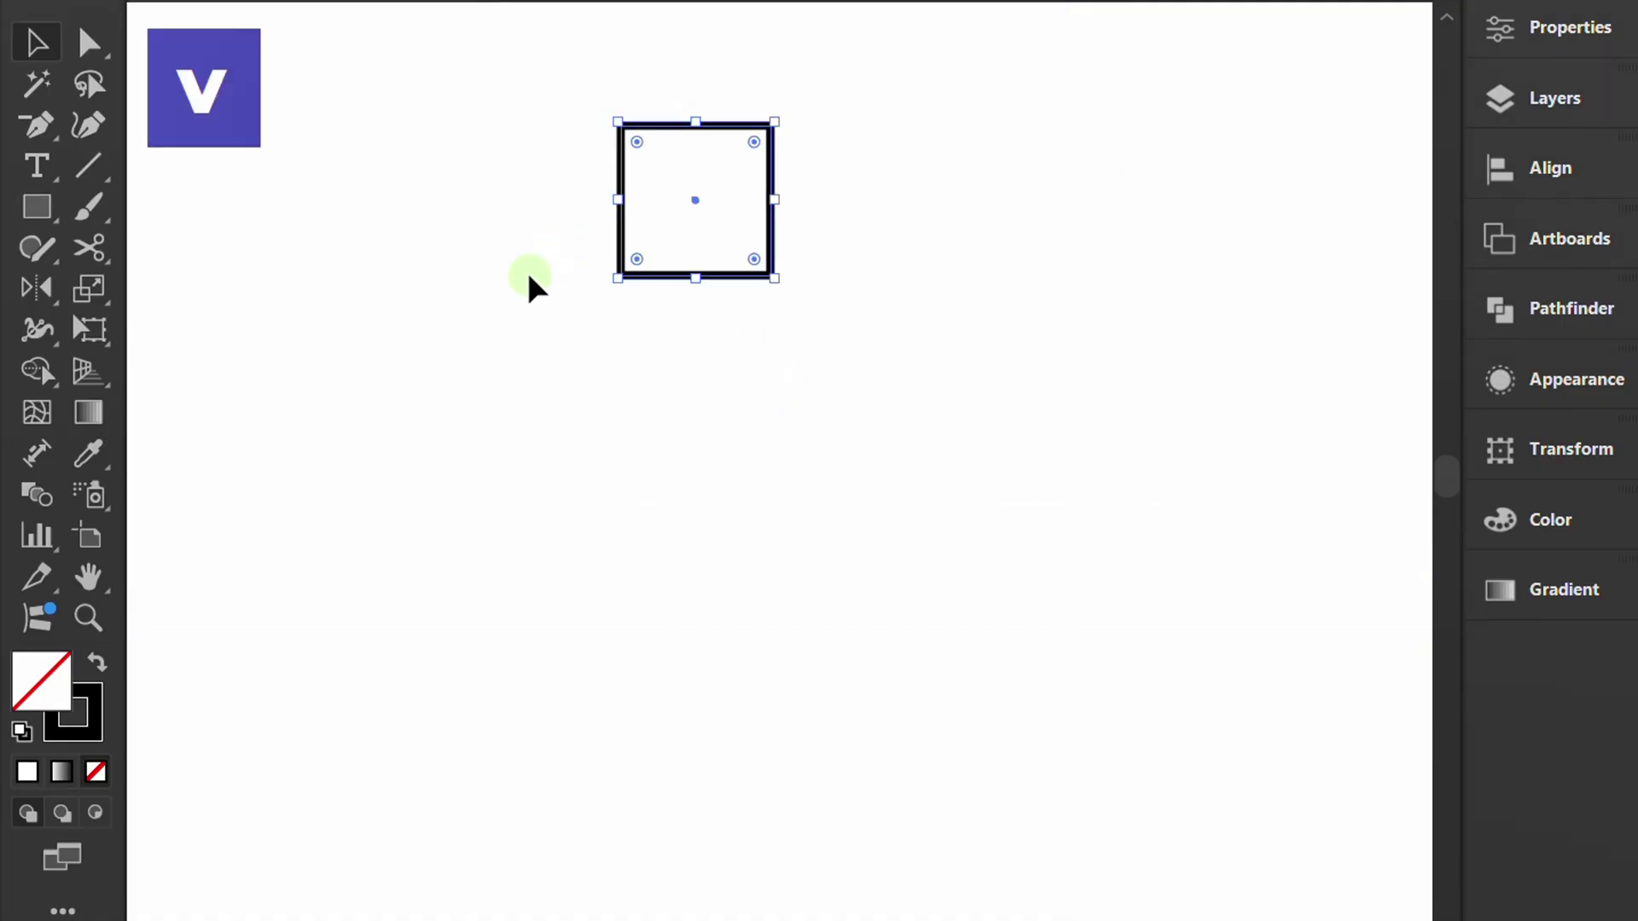
pyautogui.click(537, 285)
# Duplicate the 20 px square directly below the original.
pyautogui.moveTo(845, 139); pyautogui.dragTo(679, 347)
pyautogui.click(779, 540)
pyautogui.scroll(2, 779, 541)
pyautogui.hscroll(3, 944, 329)
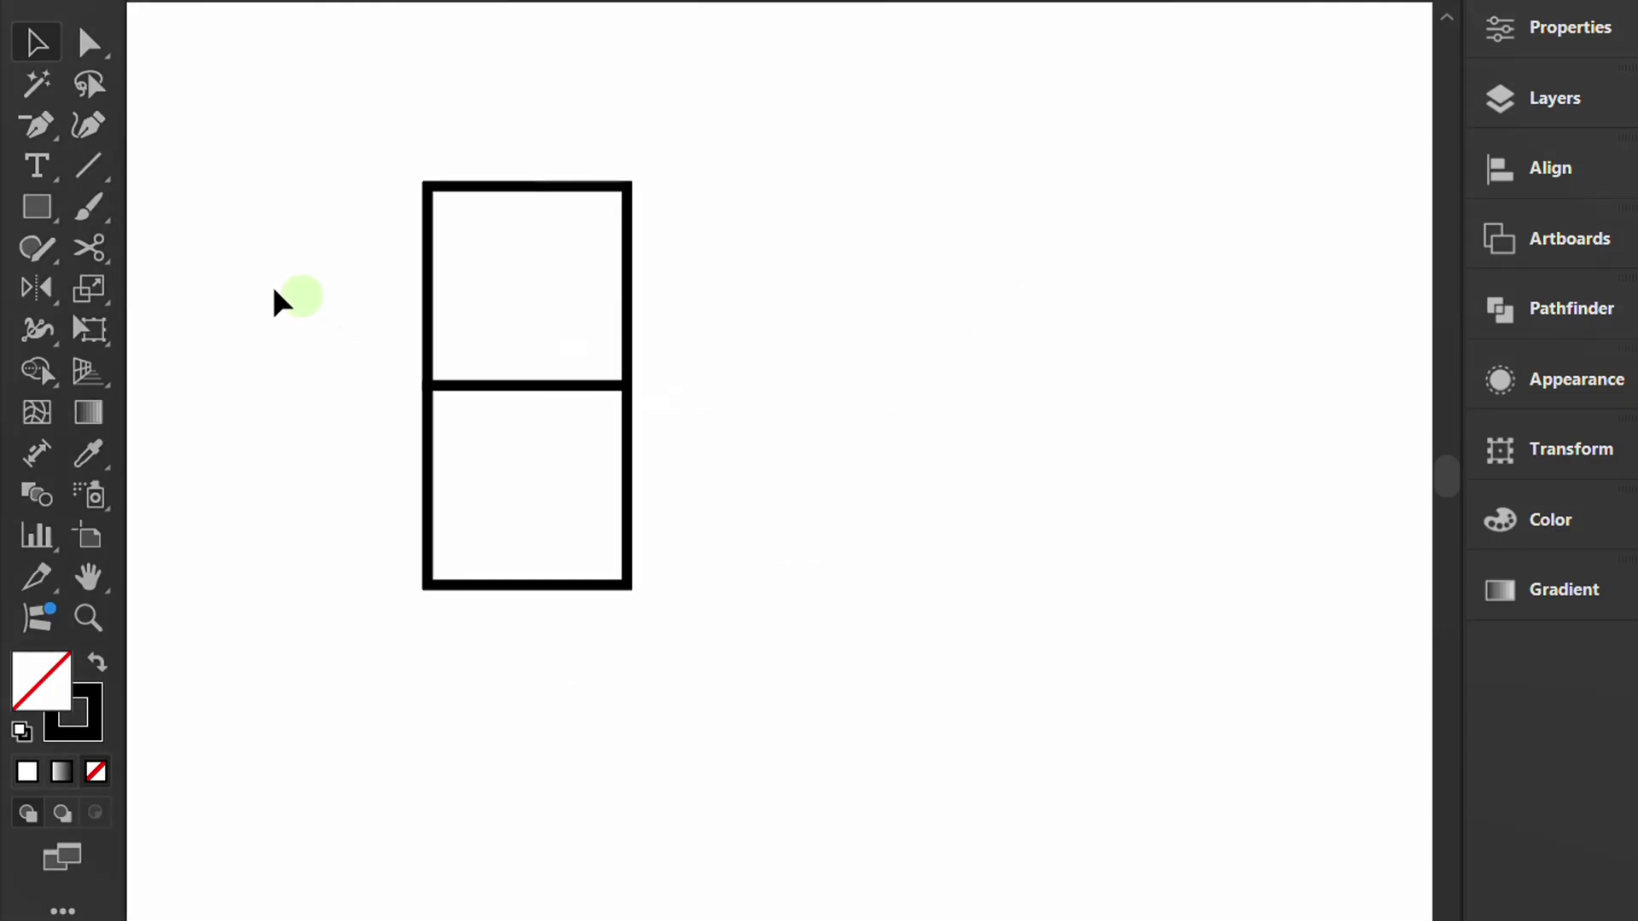
# Shift-draw three larger adjoining squares, up to a 100 px square on the left, and select all five.
pyautogui.click(35, 209)
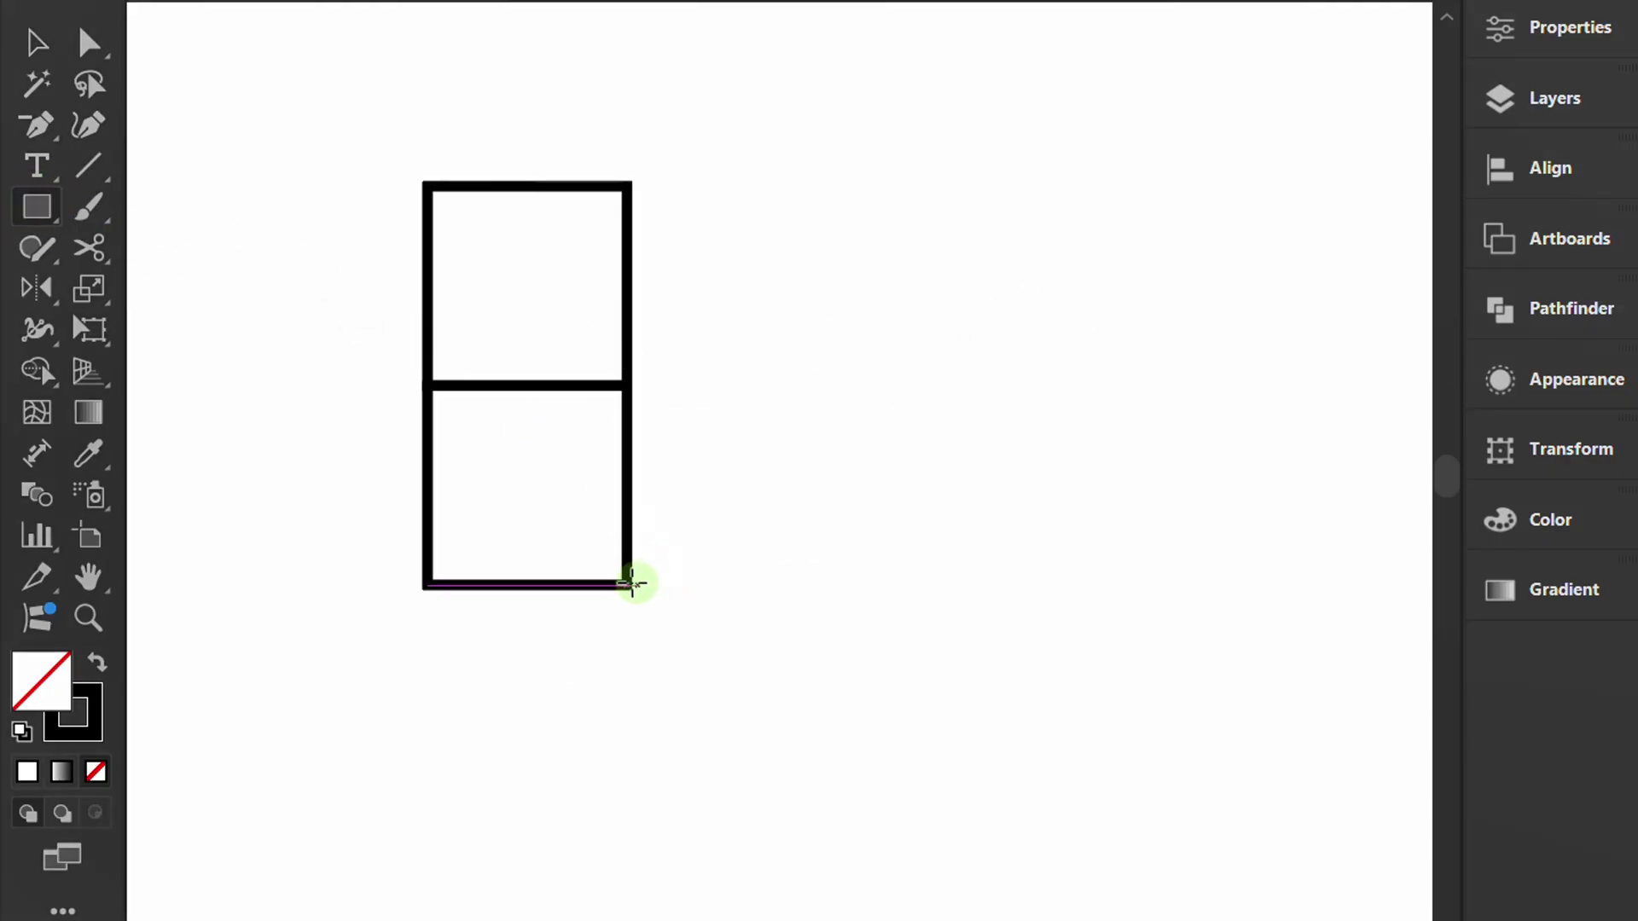
pyautogui.moveTo(627, 585); pyautogui.dragTo(669, 183)
pyautogui.press('shift')
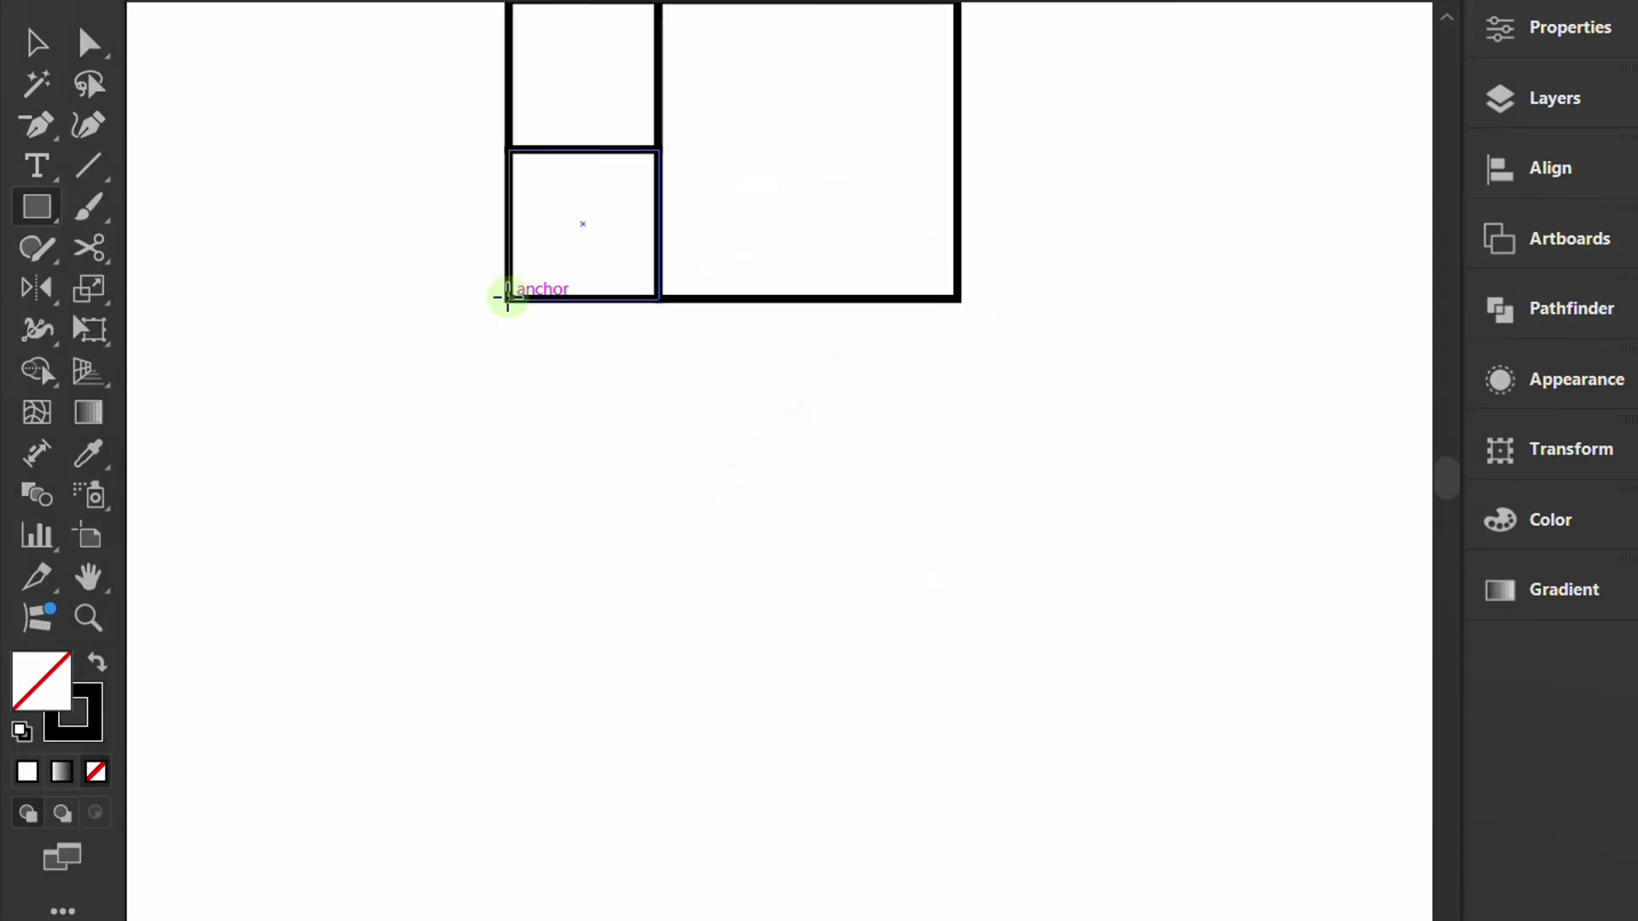
pyautogui.moveTo(507, 297); pyautogui.dragTo(955, 490)
pyautogui.press('shift')
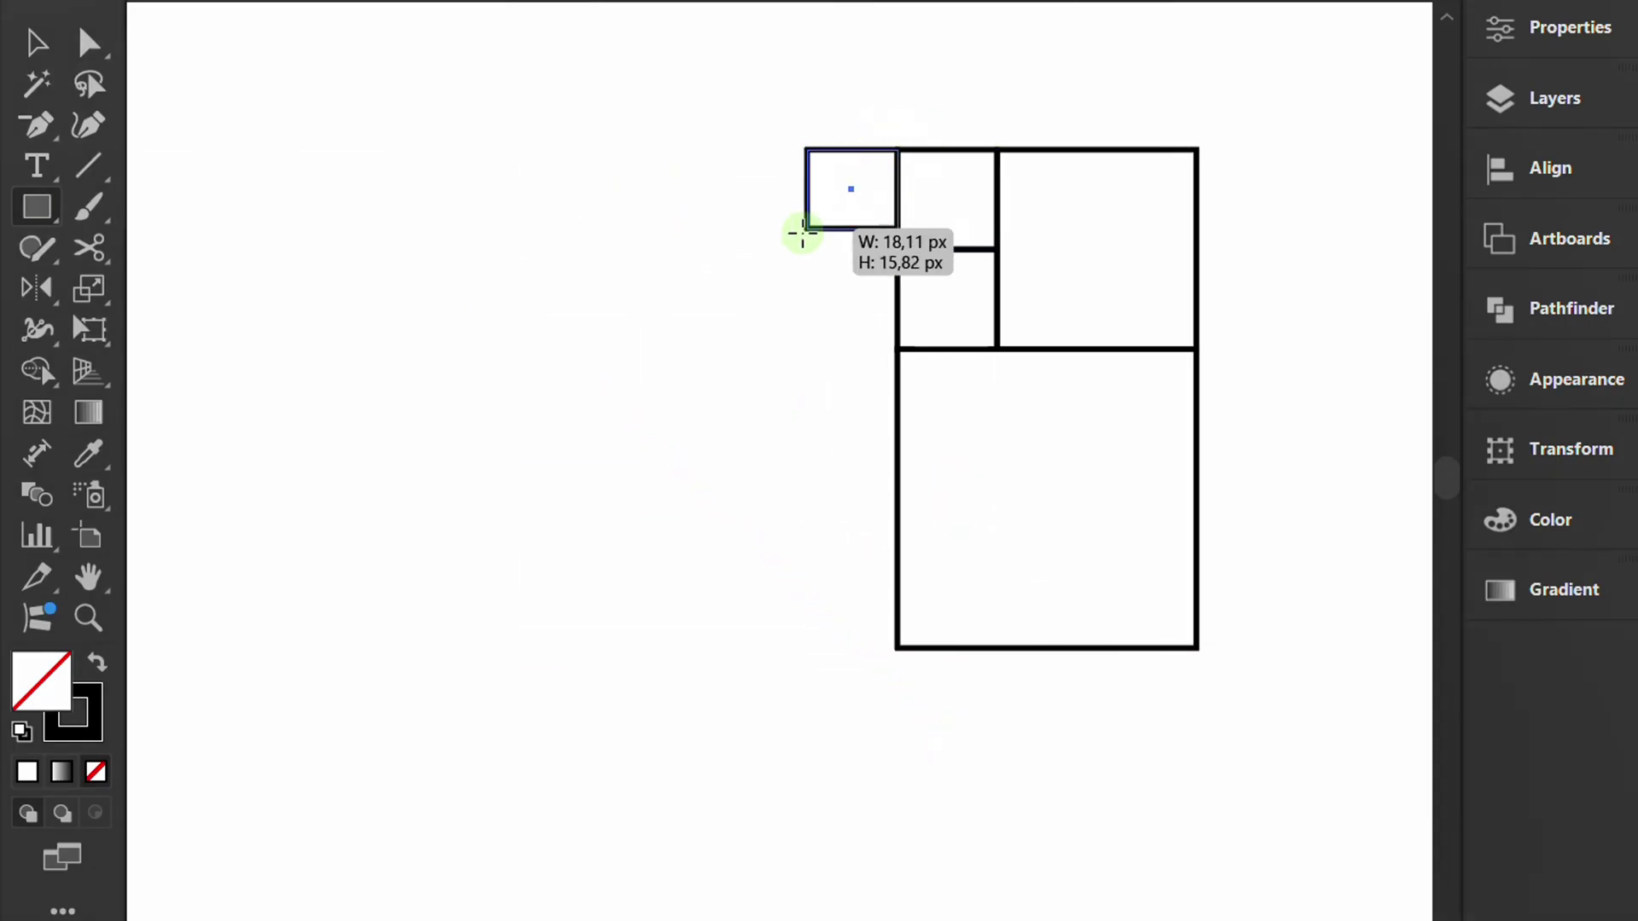
pyautogui.moveTo(797, 233); pyautogui.dragTo(721, 648)
pyautogui.press('shift')
pyautogui.press('v')
pyautogui.click(666, 759)
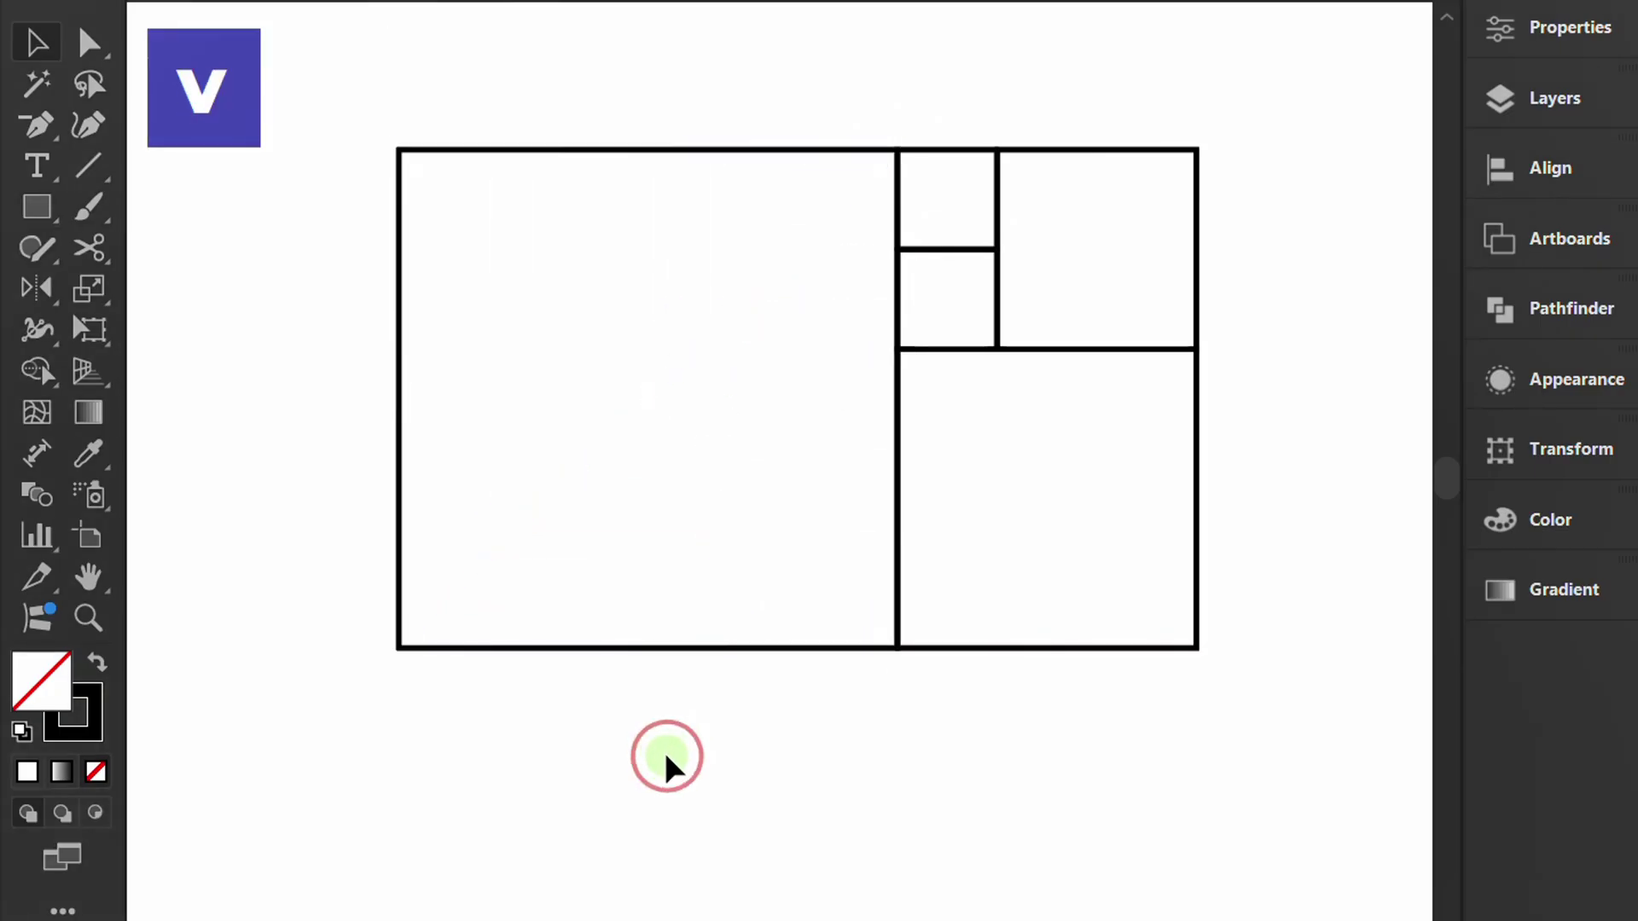
pyautogui.moveTo(1103, 91); pyautogui.dragTo(810, 477)
# Group the five squares and move the group onto the guide intersection.
pyautogui.rightClick(690, 306)
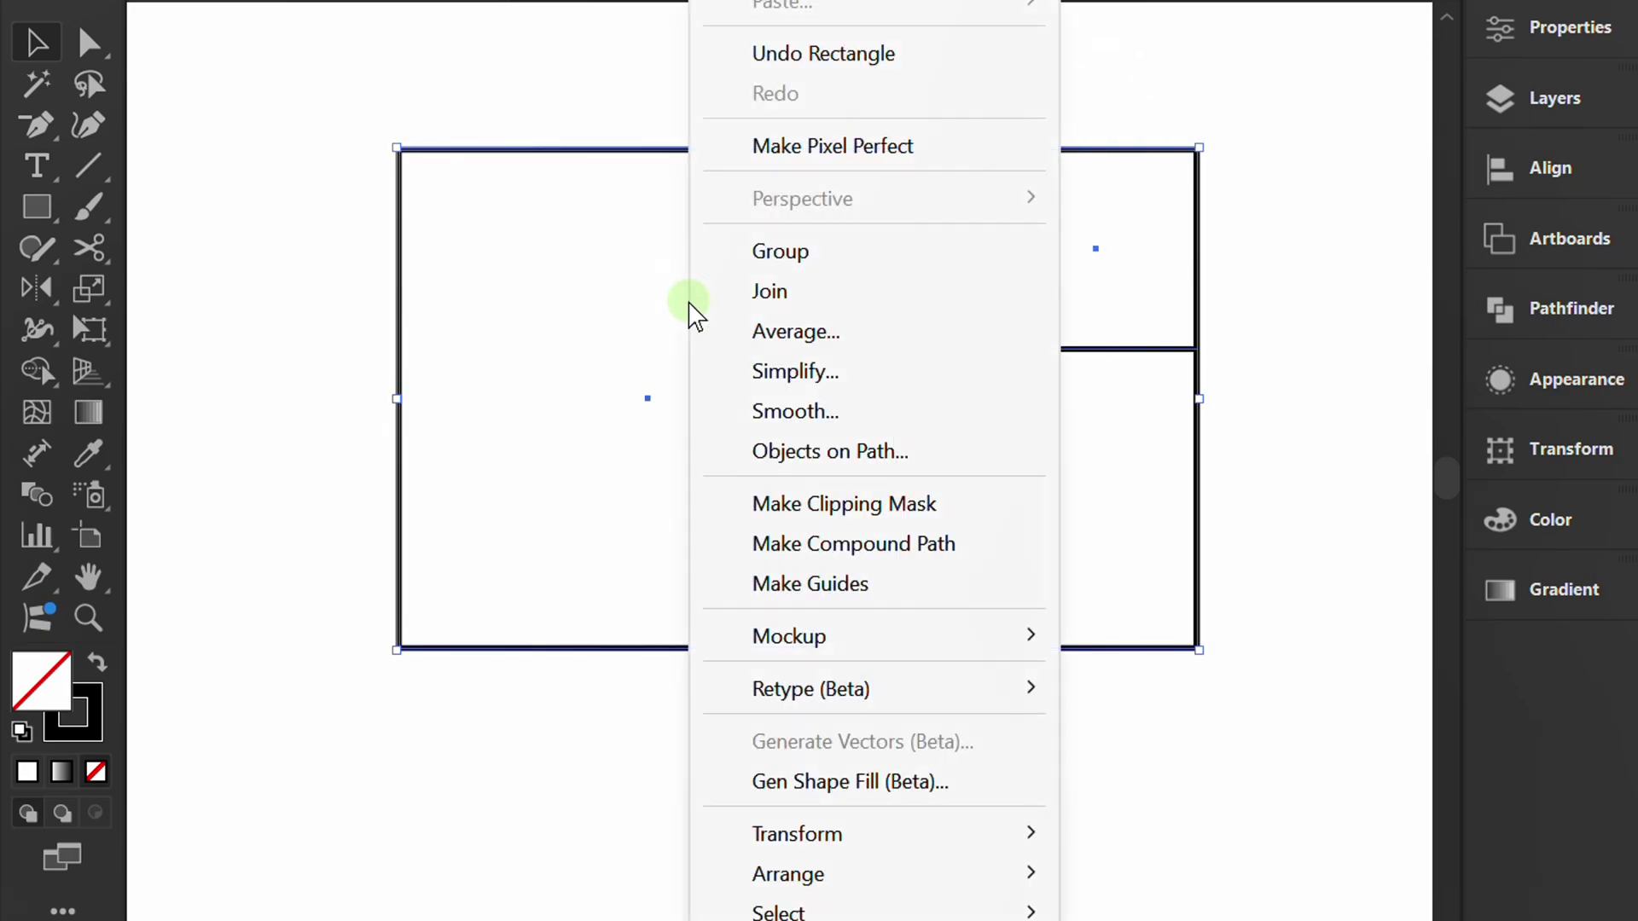
pyautogui.click(821, 254)
pyautogui.click(290, 428)
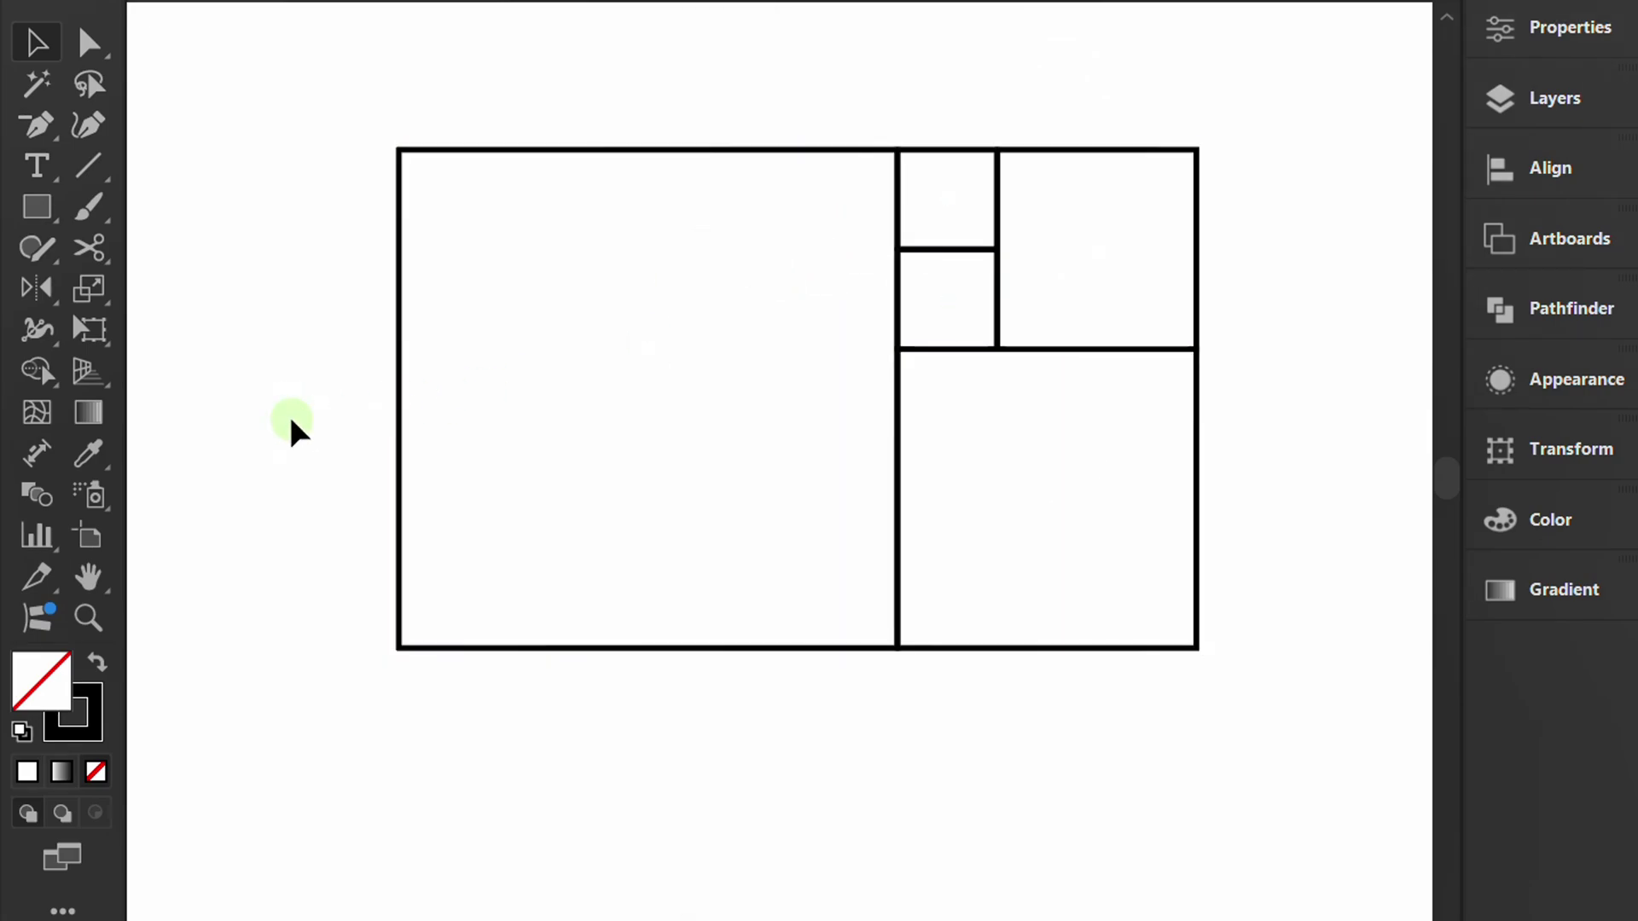
pyautogui.scroll(-5, 388, 276)
pyautogui.click(523, 346)
pyautogui.moveTo(518, 350); pyautogui.dragTo(933, 680)
# Lock the grouped square outlines with Ctrl+2 and zoom out.
pyautogui.scroll(3, 932, 680)
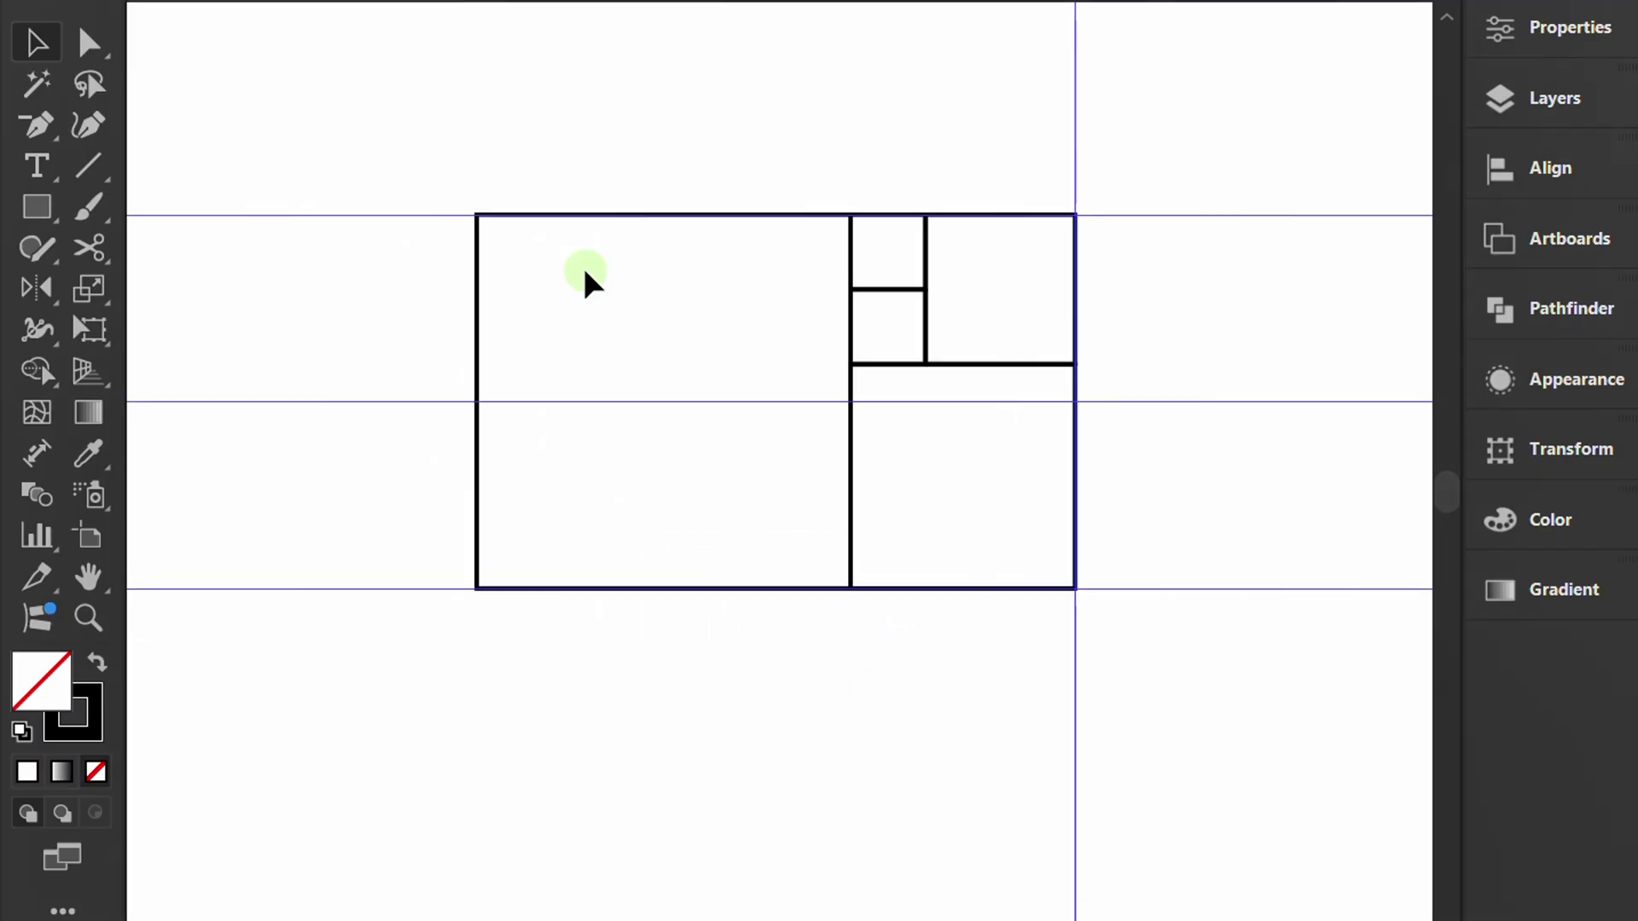
pyautogui.click(749, 214)
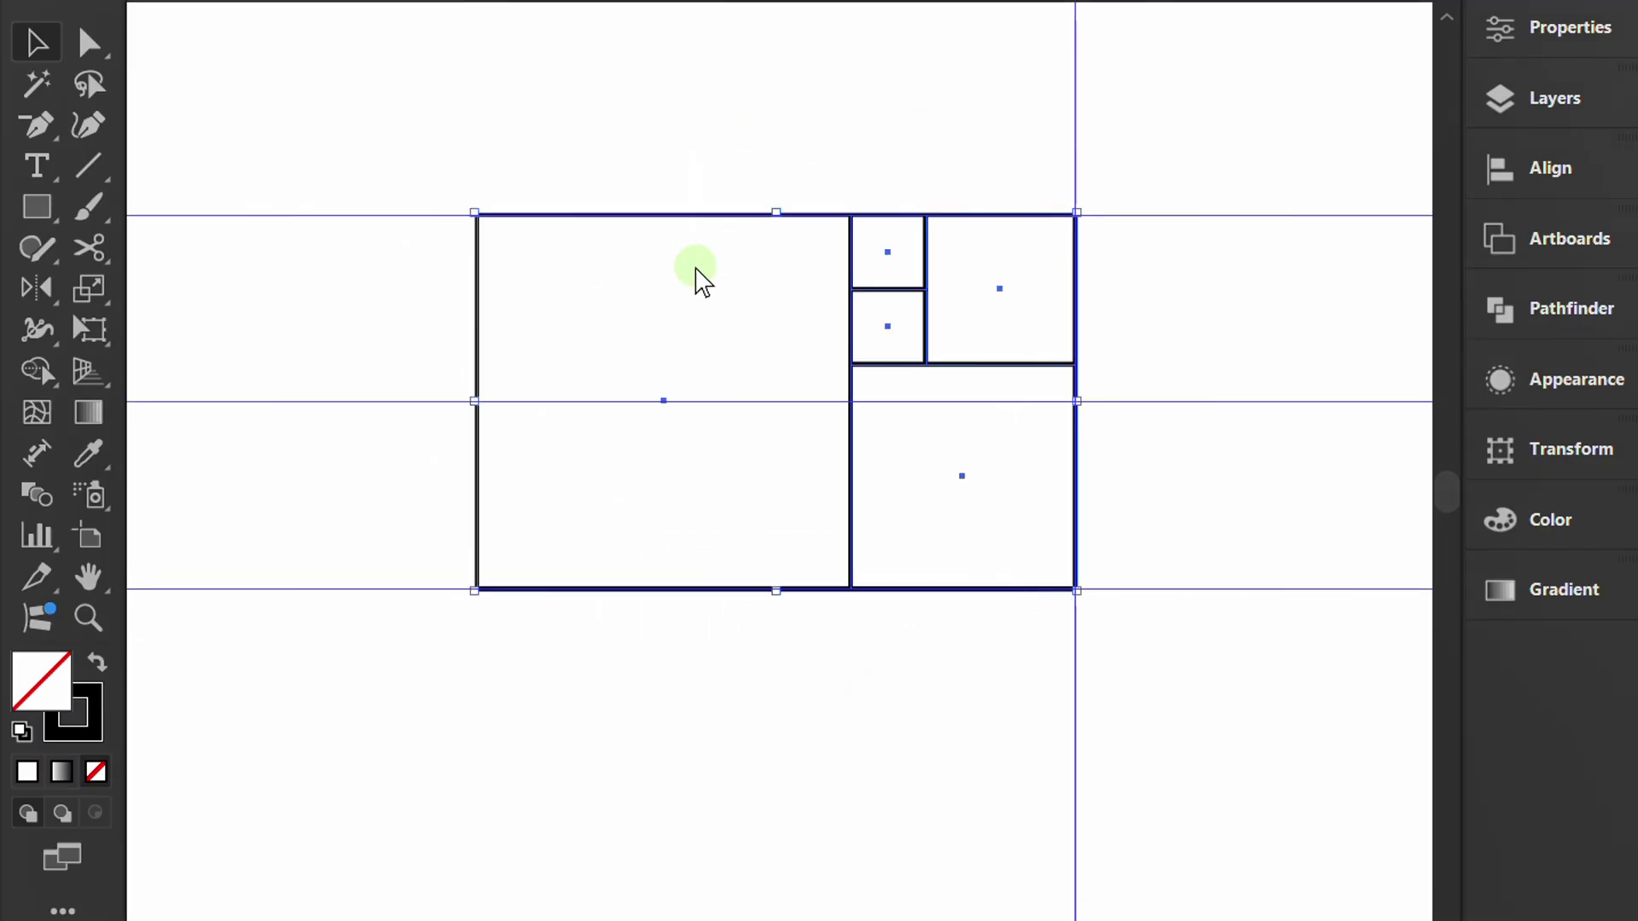
pyautogui.hotkey('ctrl', '2')
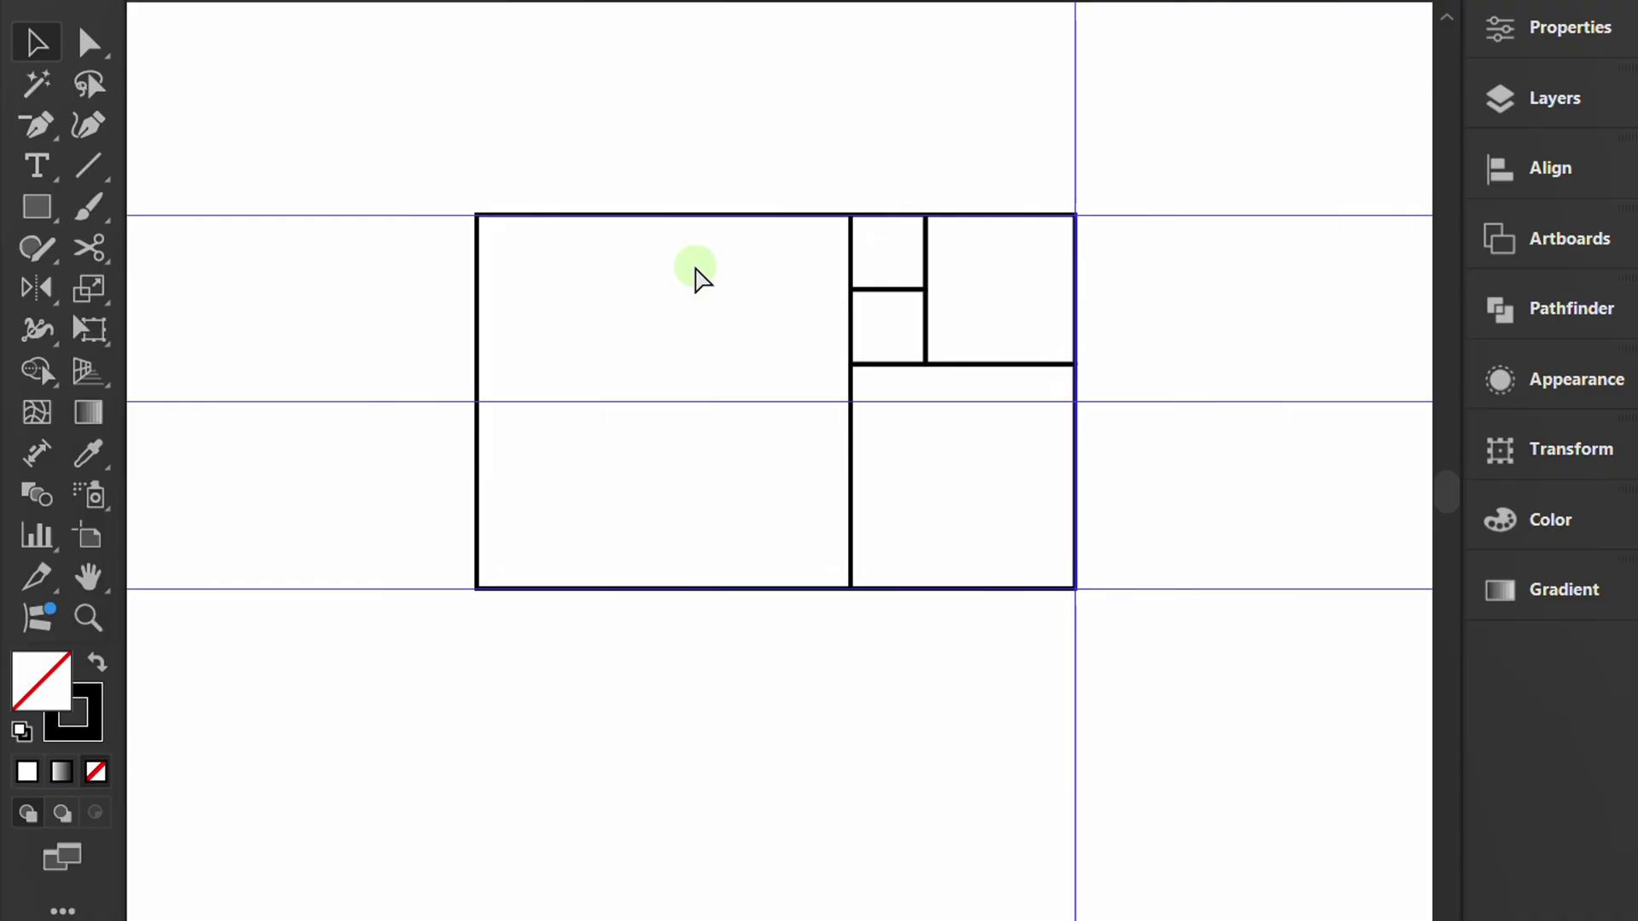
pyautogui.scroll(-3, 696, 161)
pyautogui.press('space')
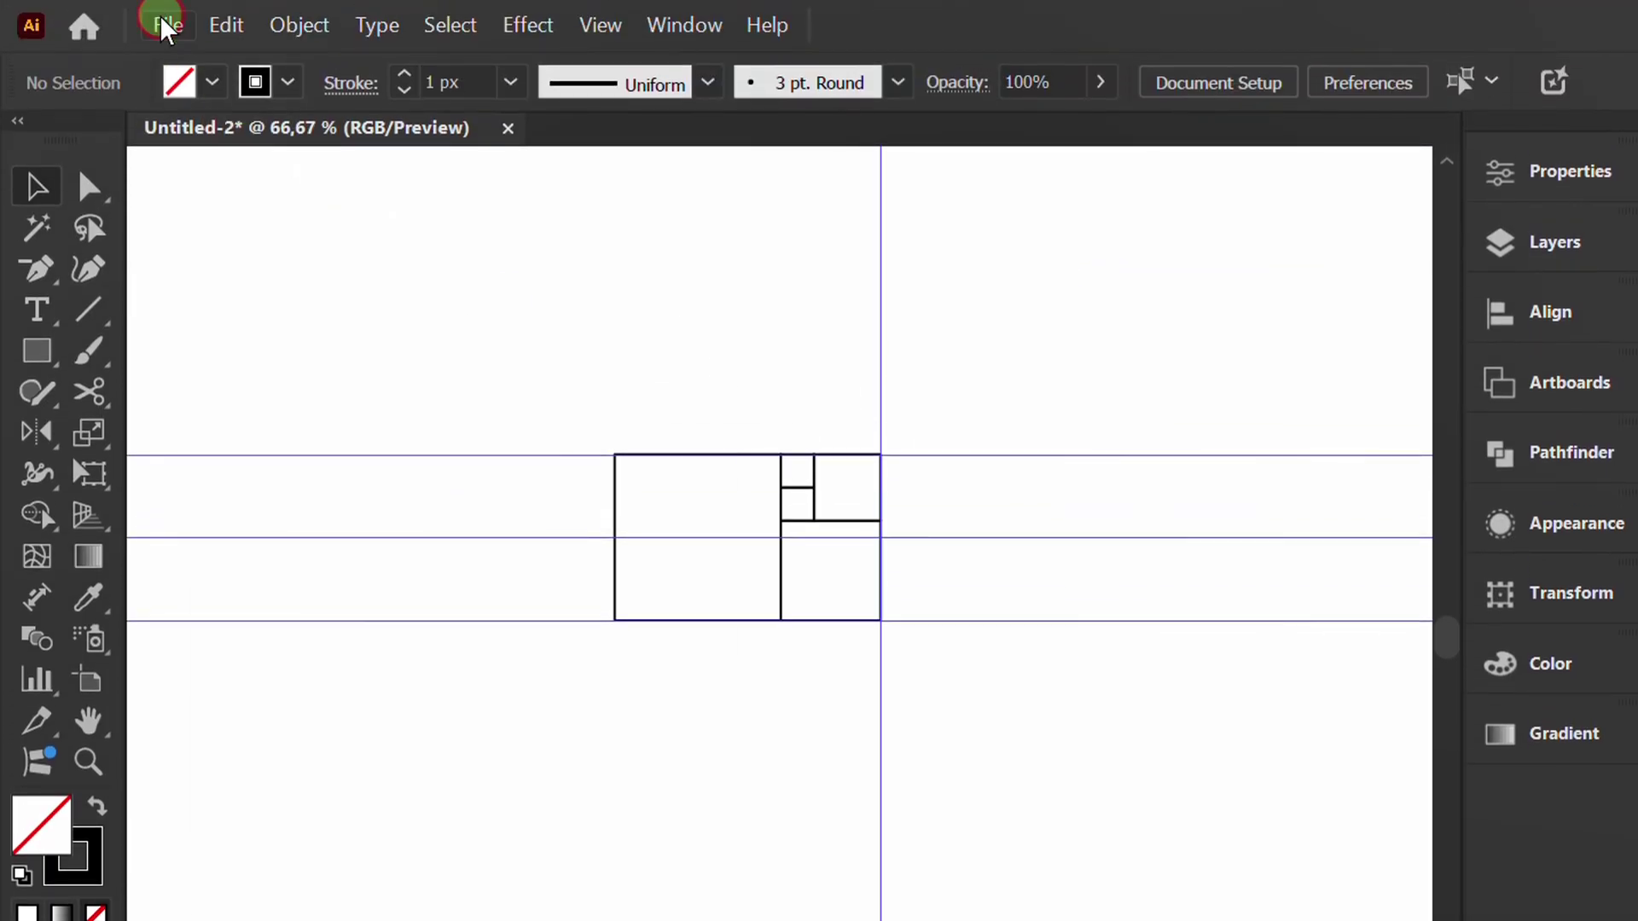
# Place the scroll ornament image file onto the artboard.
pyautogui.click(163, 22)
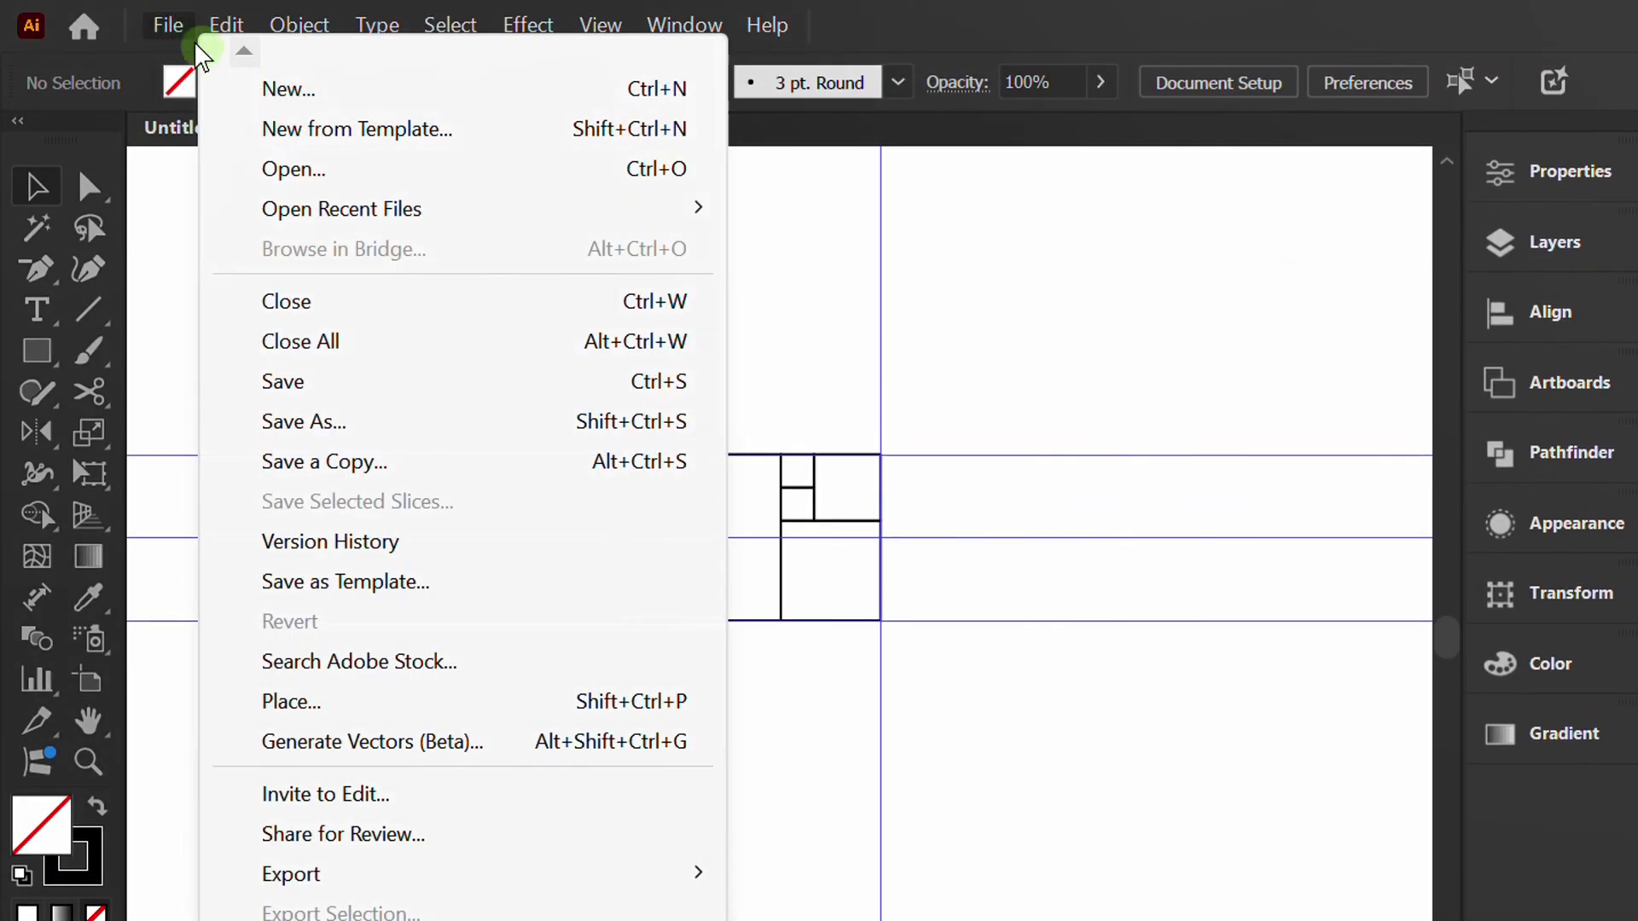
pyautogui.click(334, 710)
pyautogui.click(638, 411)
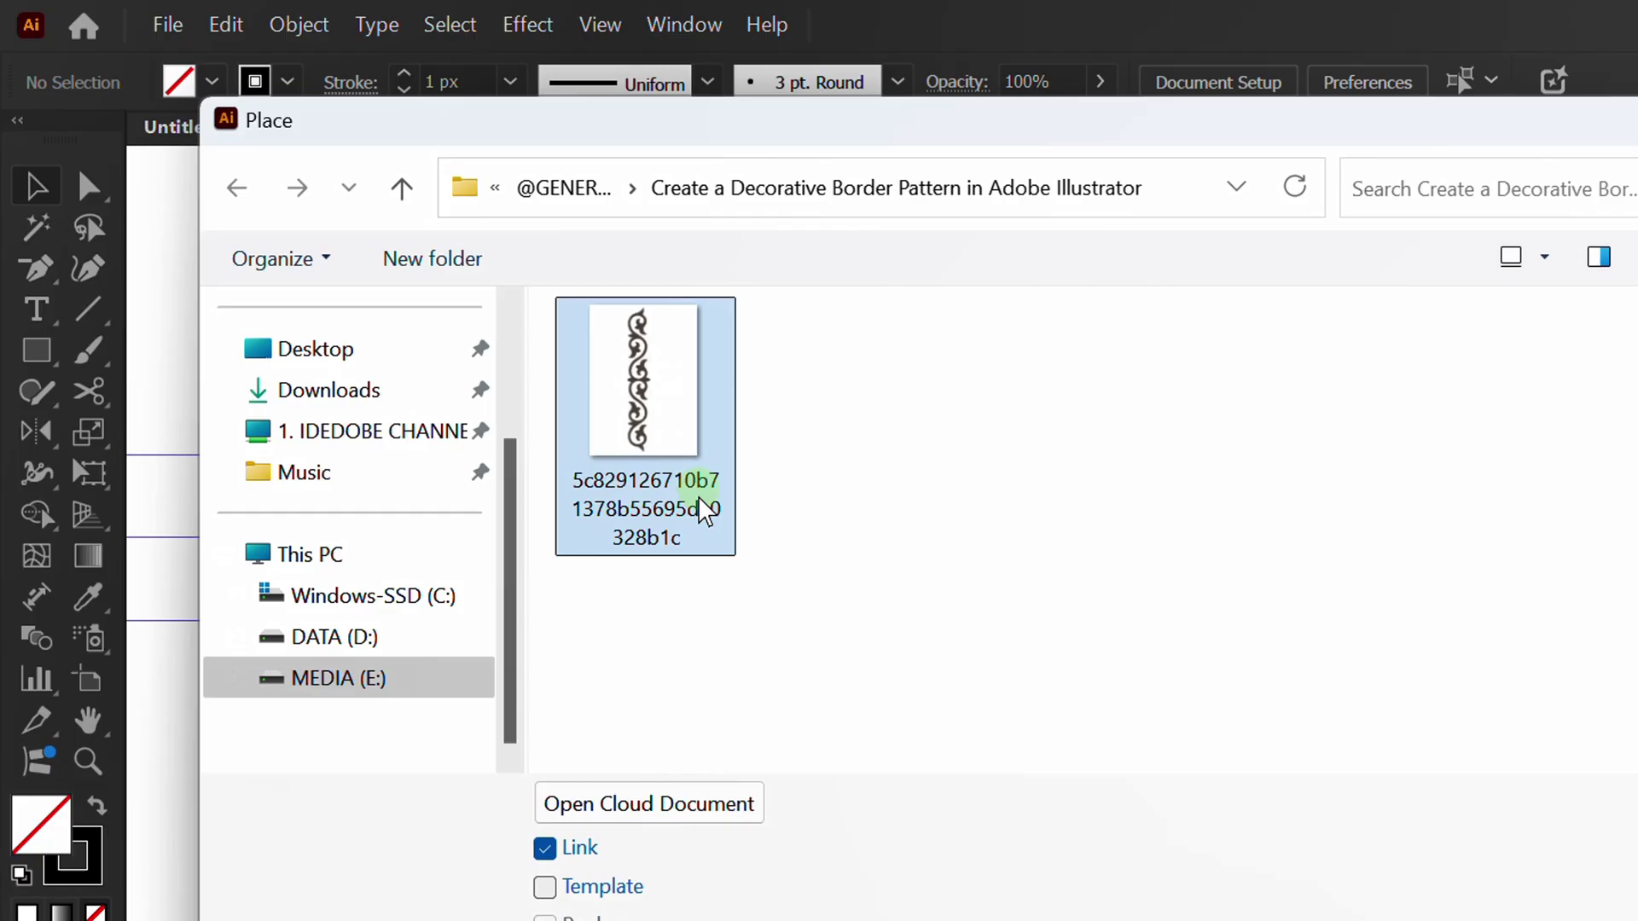
pyautogui.click(1288, 863)
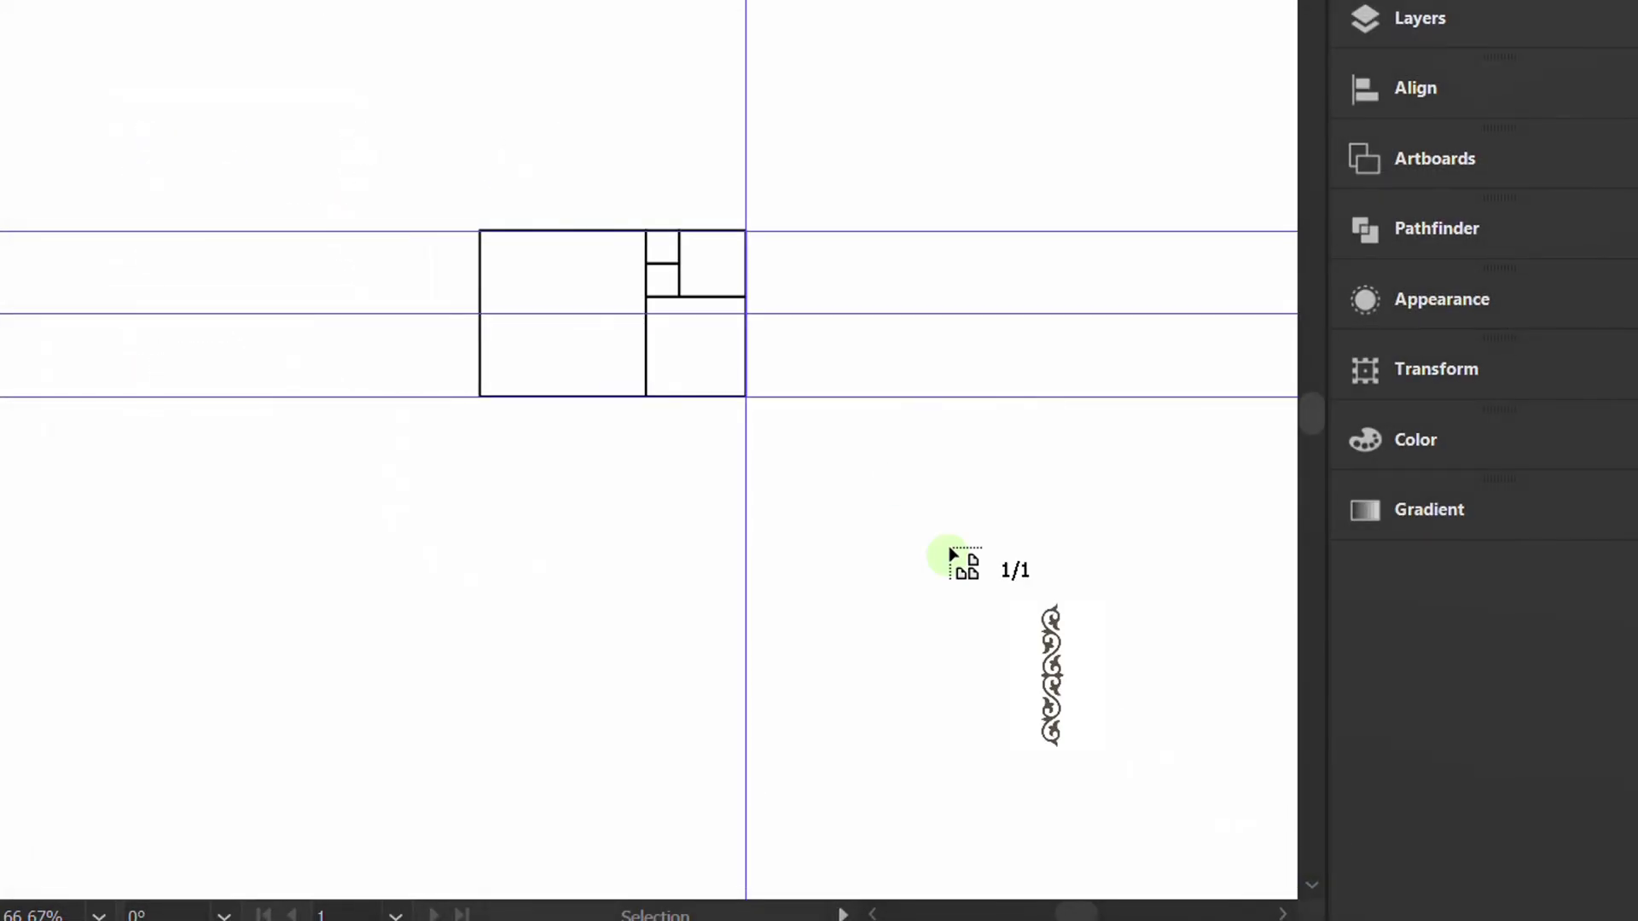
pyautogui.hotkey('ctrl', '-')
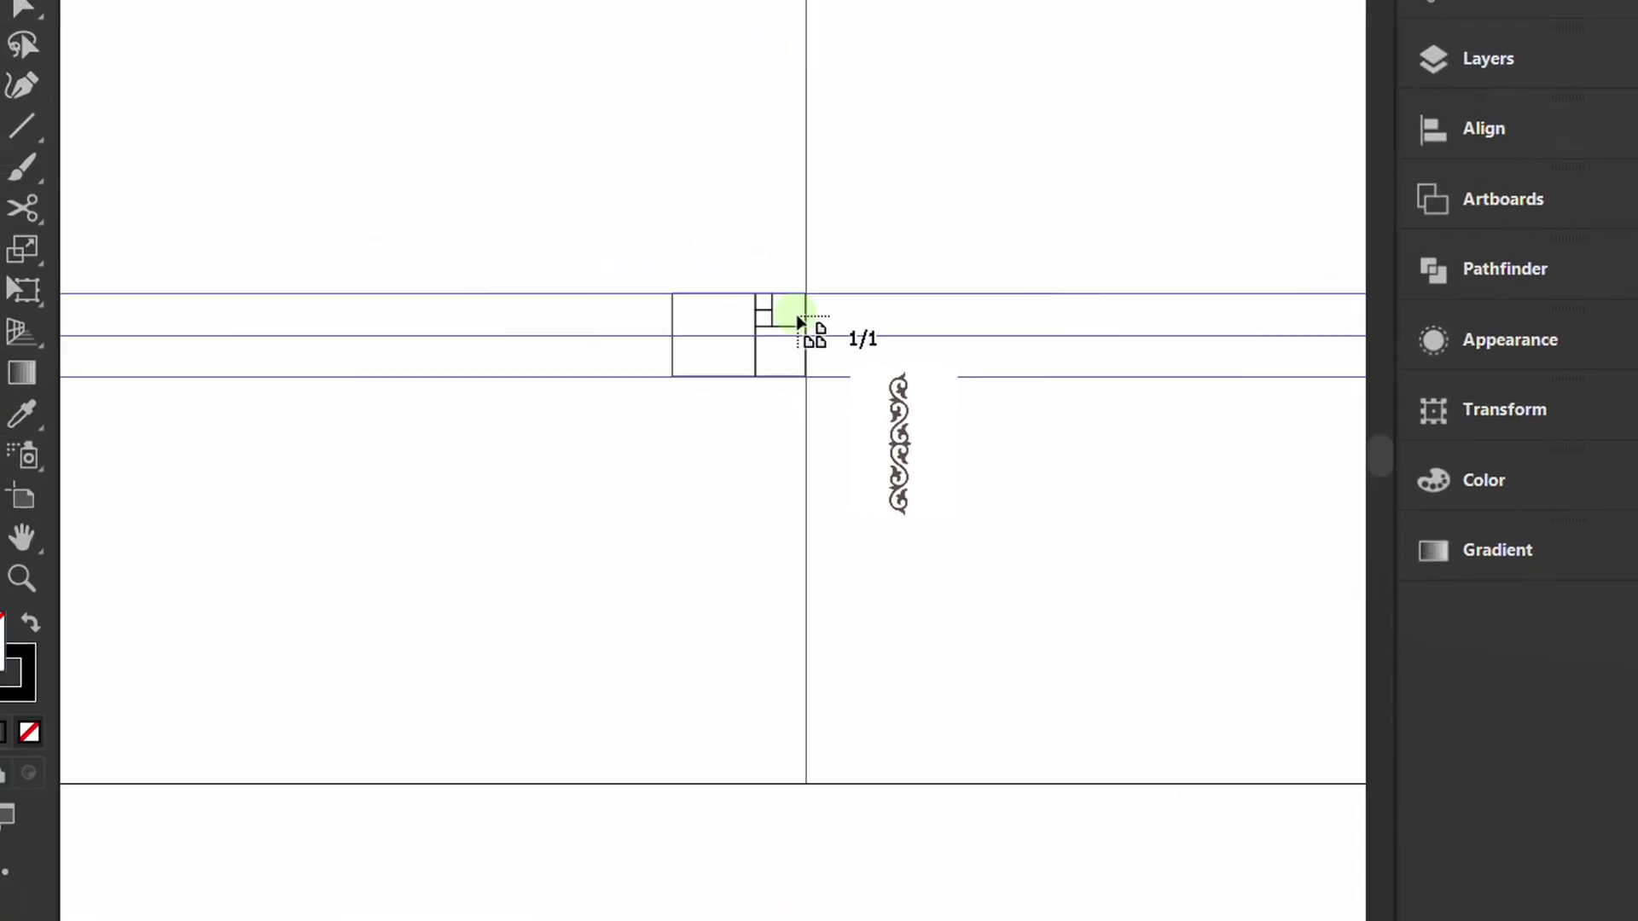
pyautogui.moveTo(369, 57); pyautogui.dragTo(531, 314)
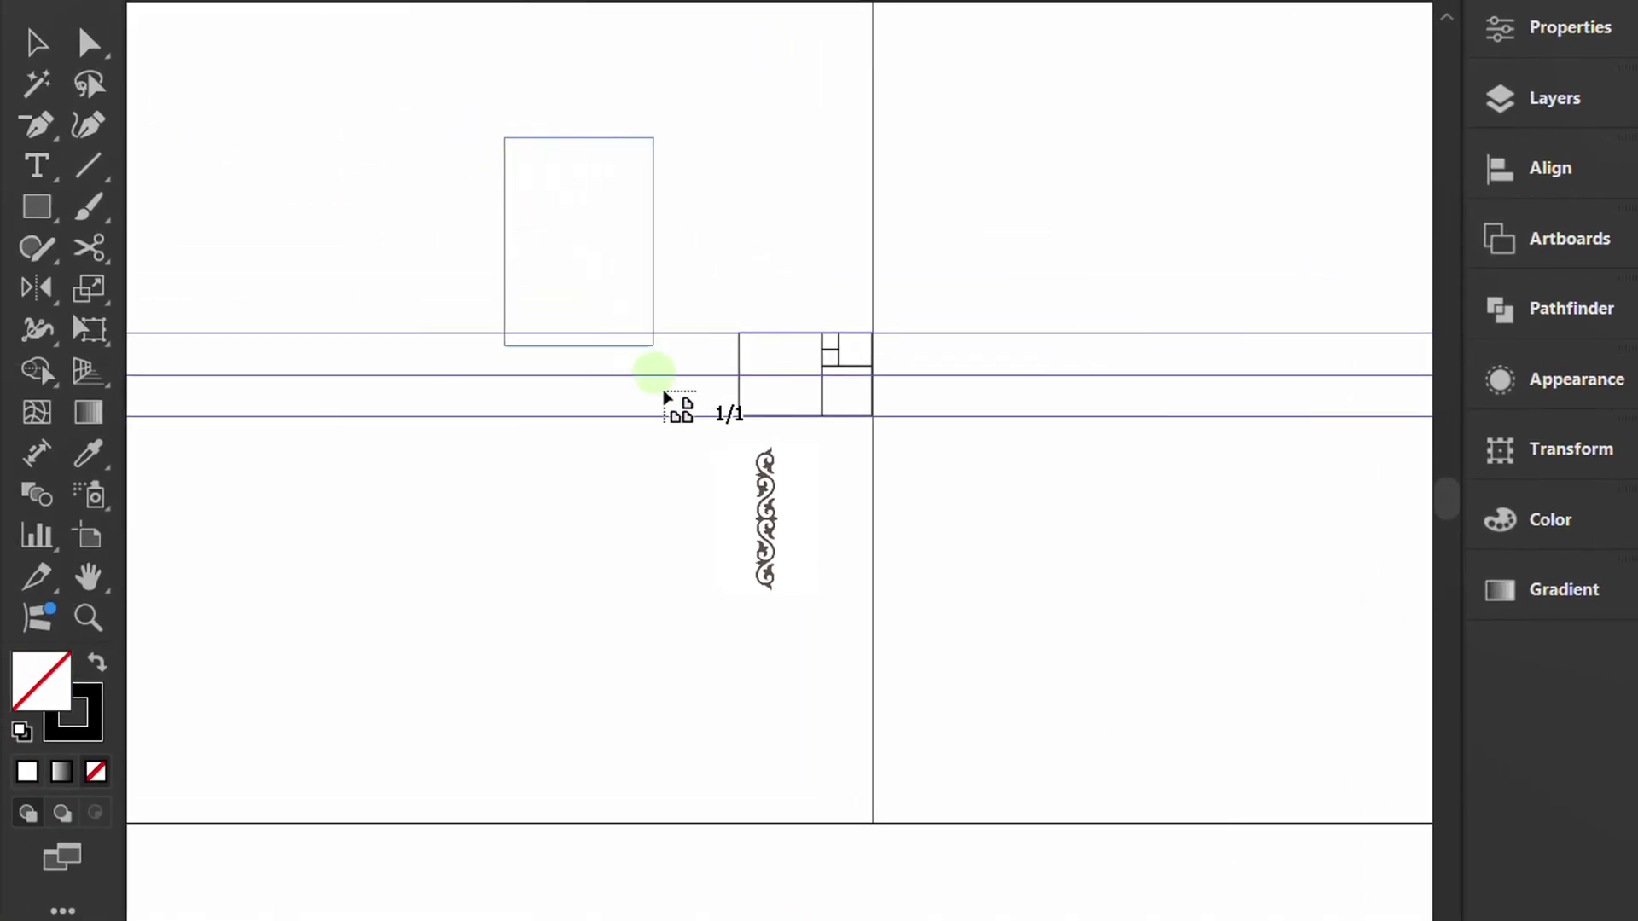
pyautogui.moveTo(665, 393); pyautogui.dragTo(811, 197)
# Rotate the ornament 90° horizontal, move it onto the guide crossing, and send it behind the squares.
pyautogui.hotkey('ctrl', '+')
pyautogui.moveTo(556, 260); pyautogui.dragTo(954, 395)
pyautogui.hotkey('ctrl', 'shift', '[')
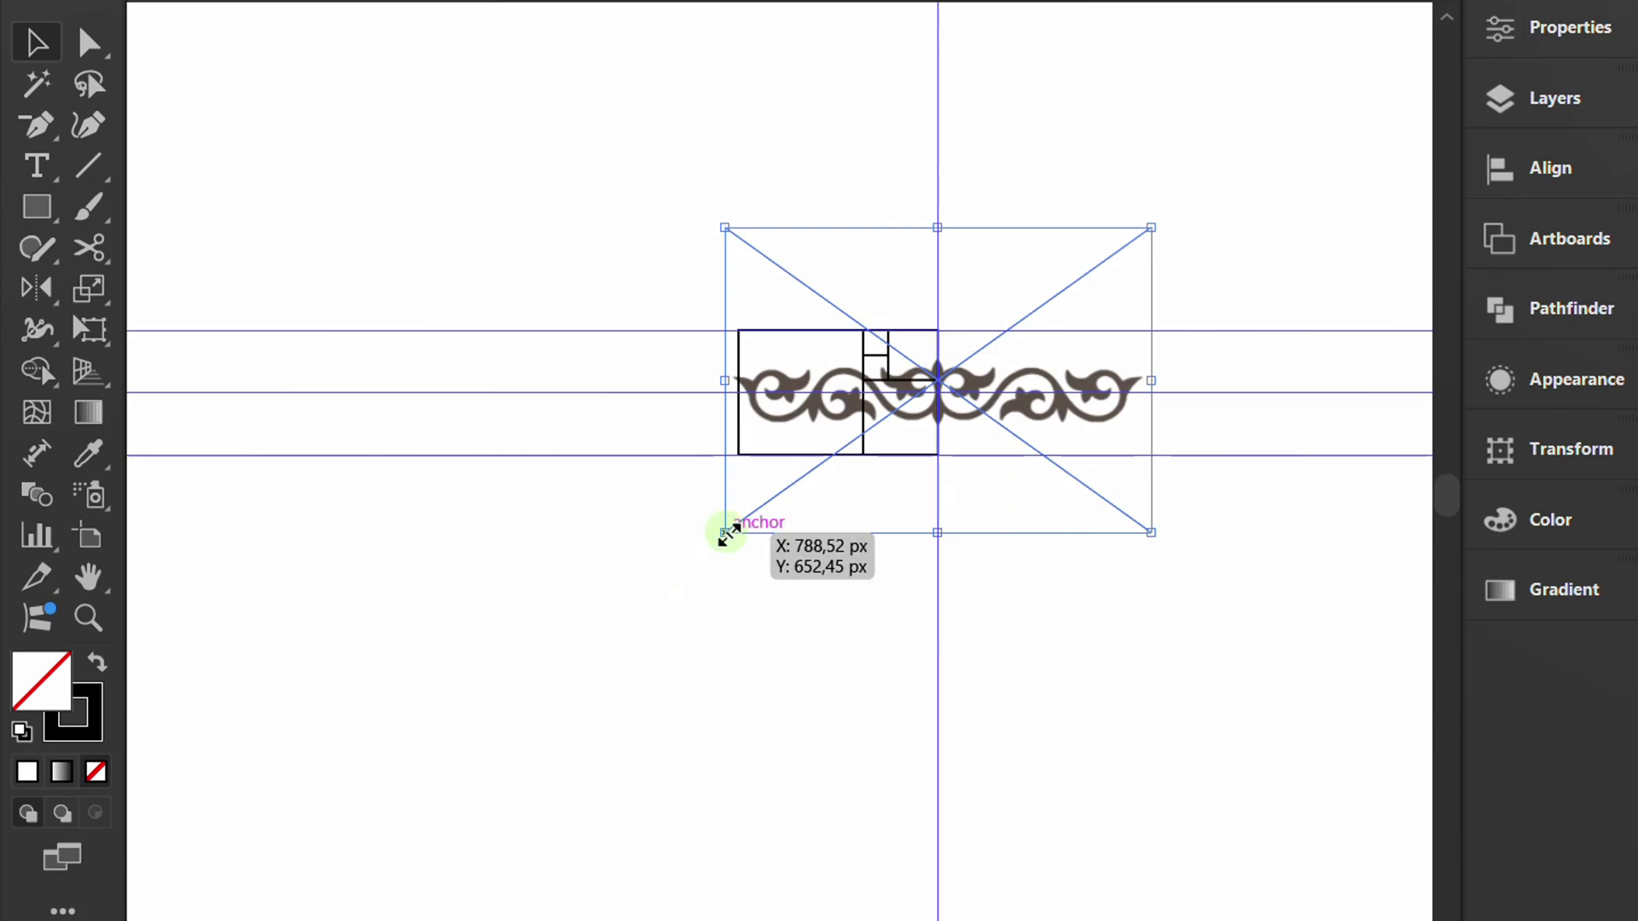
# Enlarge the ornament proportionally from both corners and nudge it up and right.
pyautogui.moveTo(724, 532); pyautogui.dragTo(422, 749)
pyautogui.moveTo(1151, 227); pyautogui.dragTo(1356, 92)
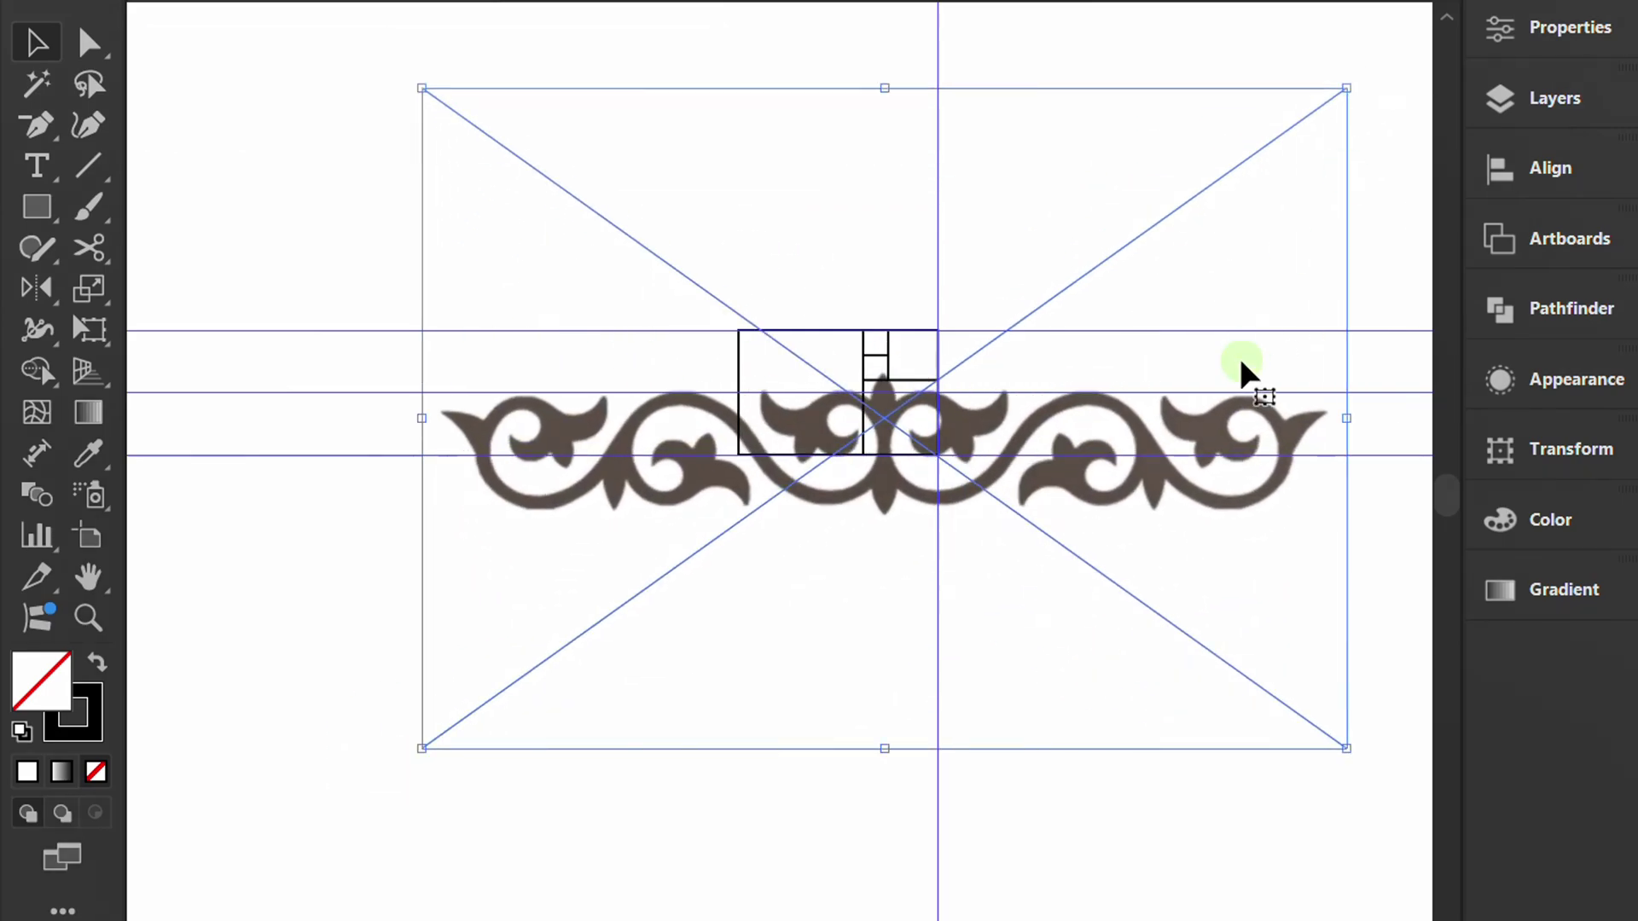
pyautogui.hotkey('shift', 'Up')
pyautogui.hotkey('shift', 'Right')
pyautogui.press('Right')
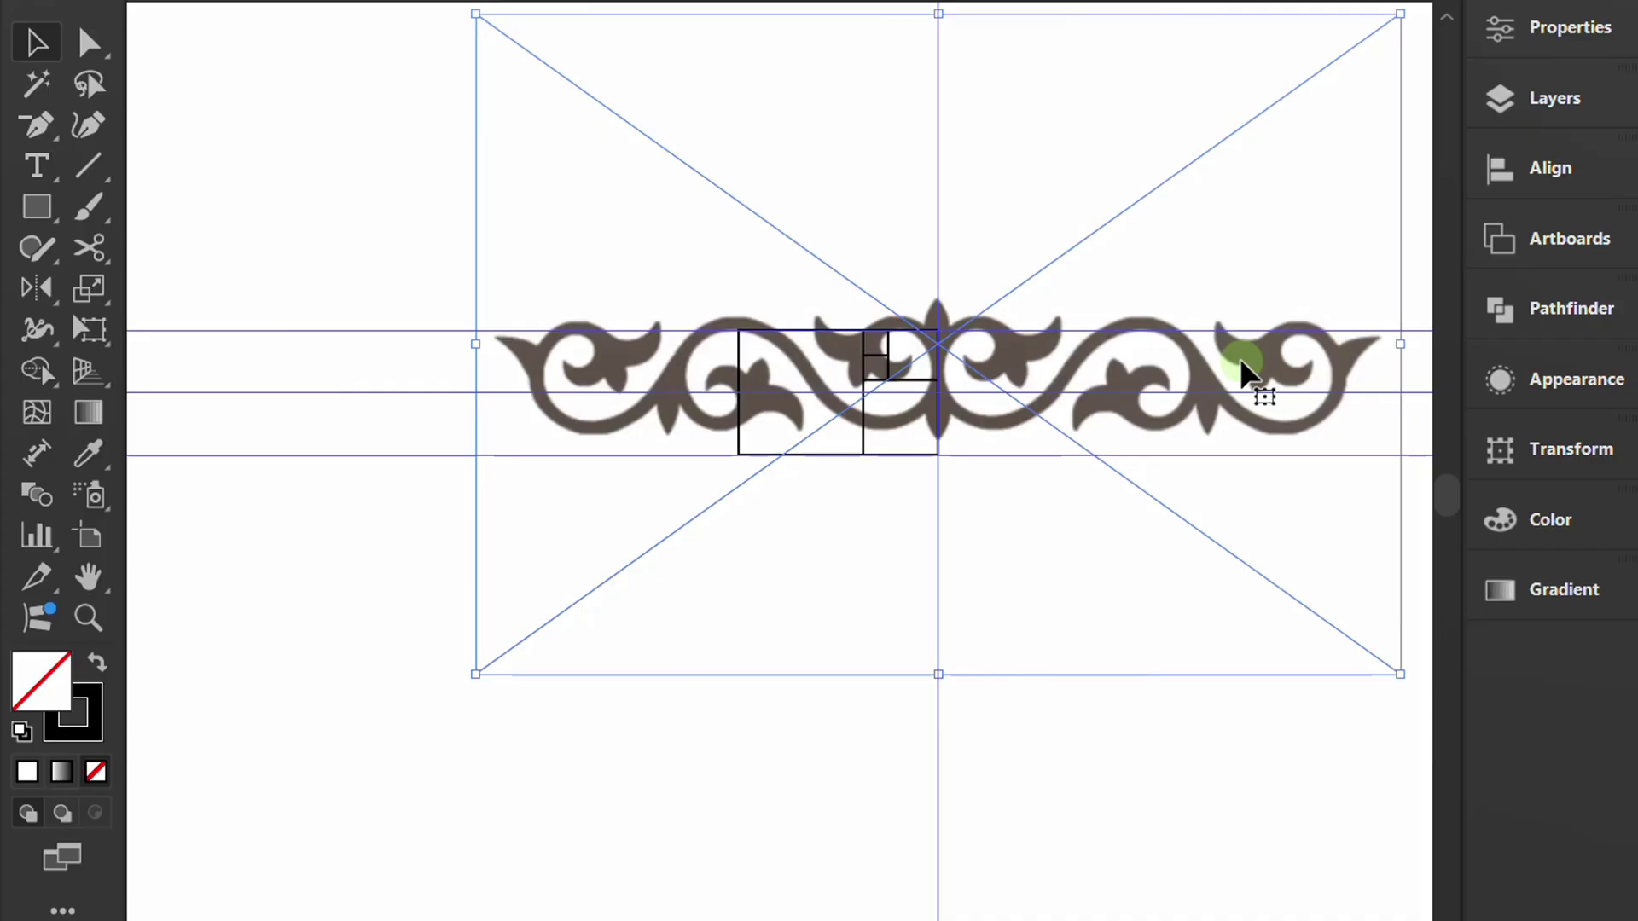
# Enlarge the ornament further from its bottom edge and nudge it up to fit the guides.
pyautogui.scroll(1, 1237, 469)
pyautogui.moveTo(829, 735); pyautogui.dragTo(786, 842)
pyautogui.press('Up')
pyautogui.hotkey('shift', 'Up')
pyautogui.scroll(-2, 870, 767)
pyautogui.hscroll(-2, 964, 700)
pyautogui.moveTo(964, 700); pyautogui.dragTo(921, 732)
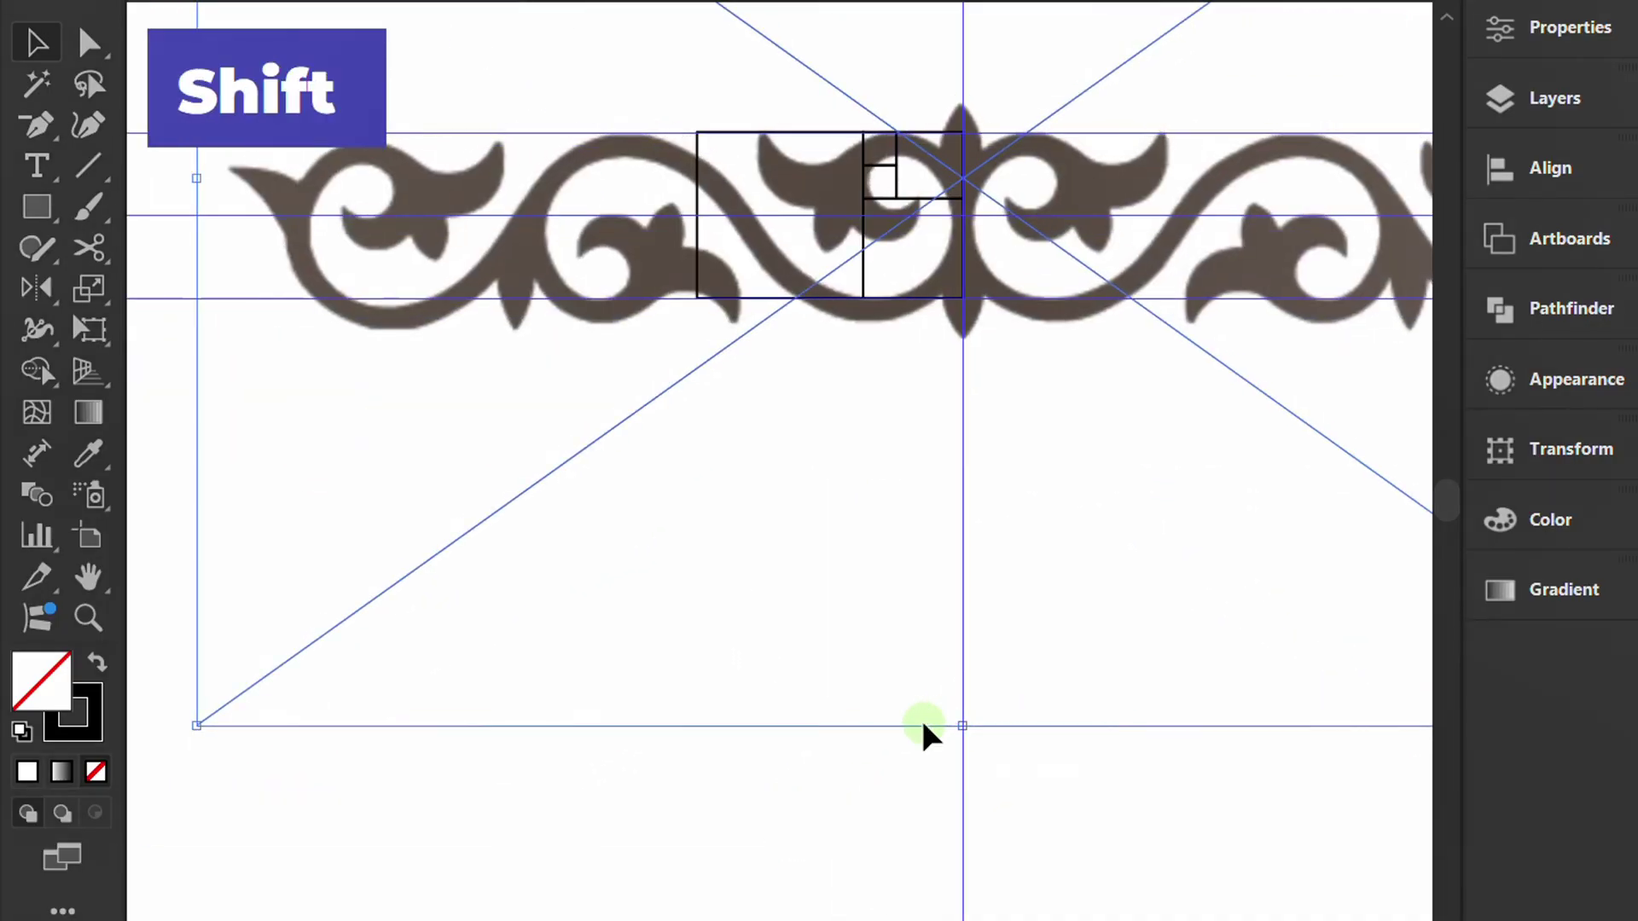
pyautogui.press('Up')
pyautogui.press('Up')
pyautogui.press('Up')
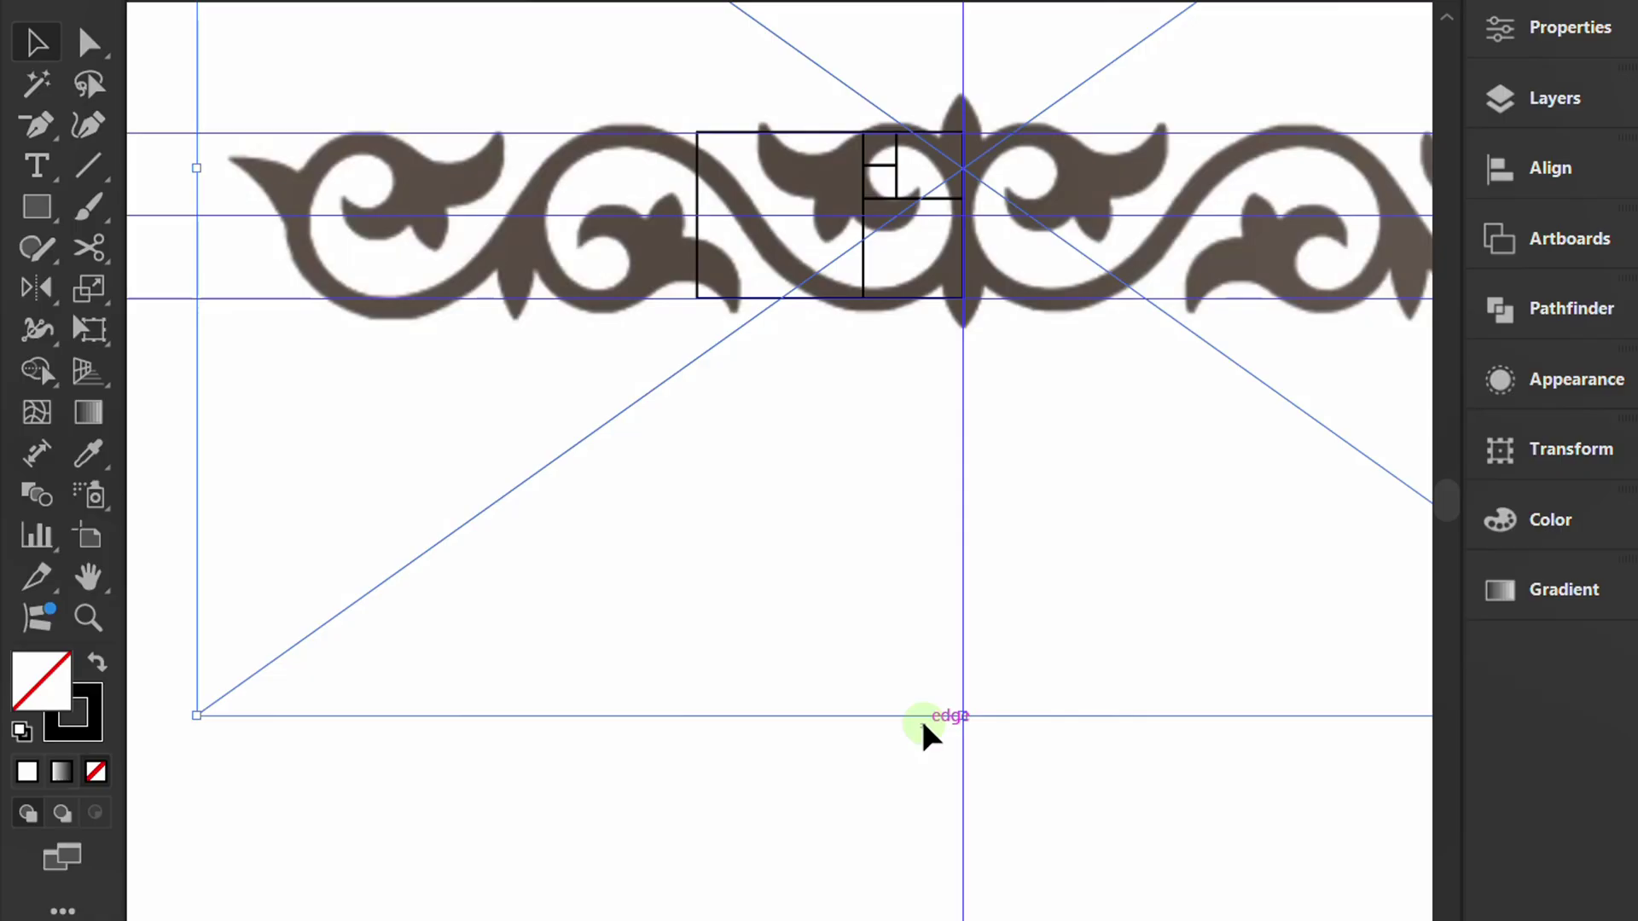
pyautogui.press('Up')
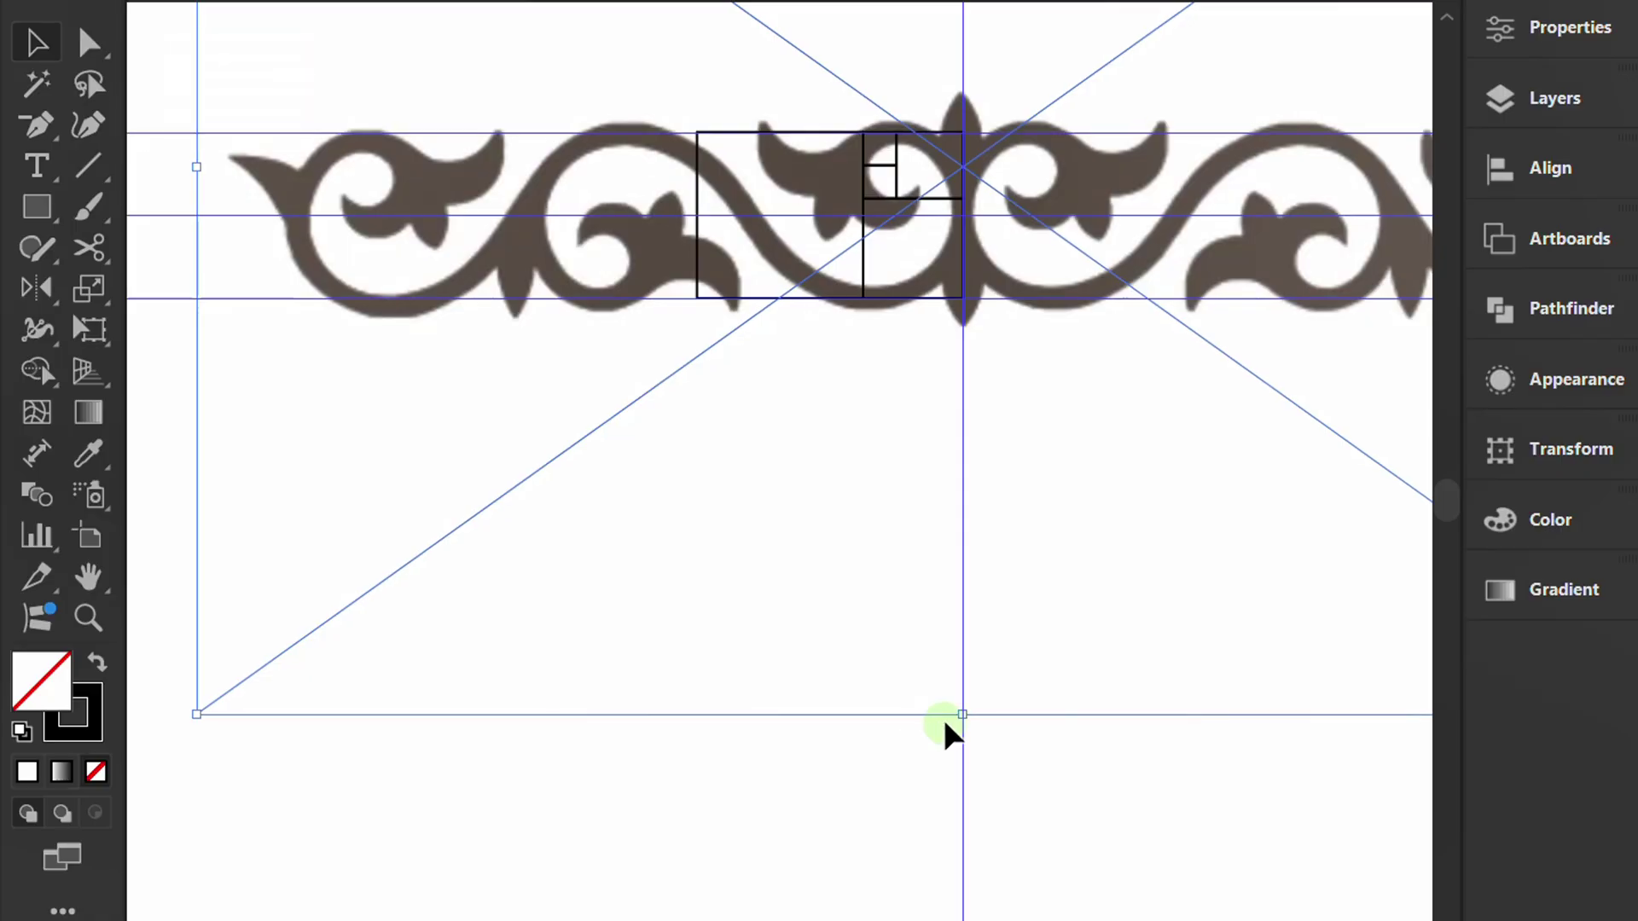
# Set the ornament's opacity to 20% in Properties.
pyautogui.click(1536, 35)
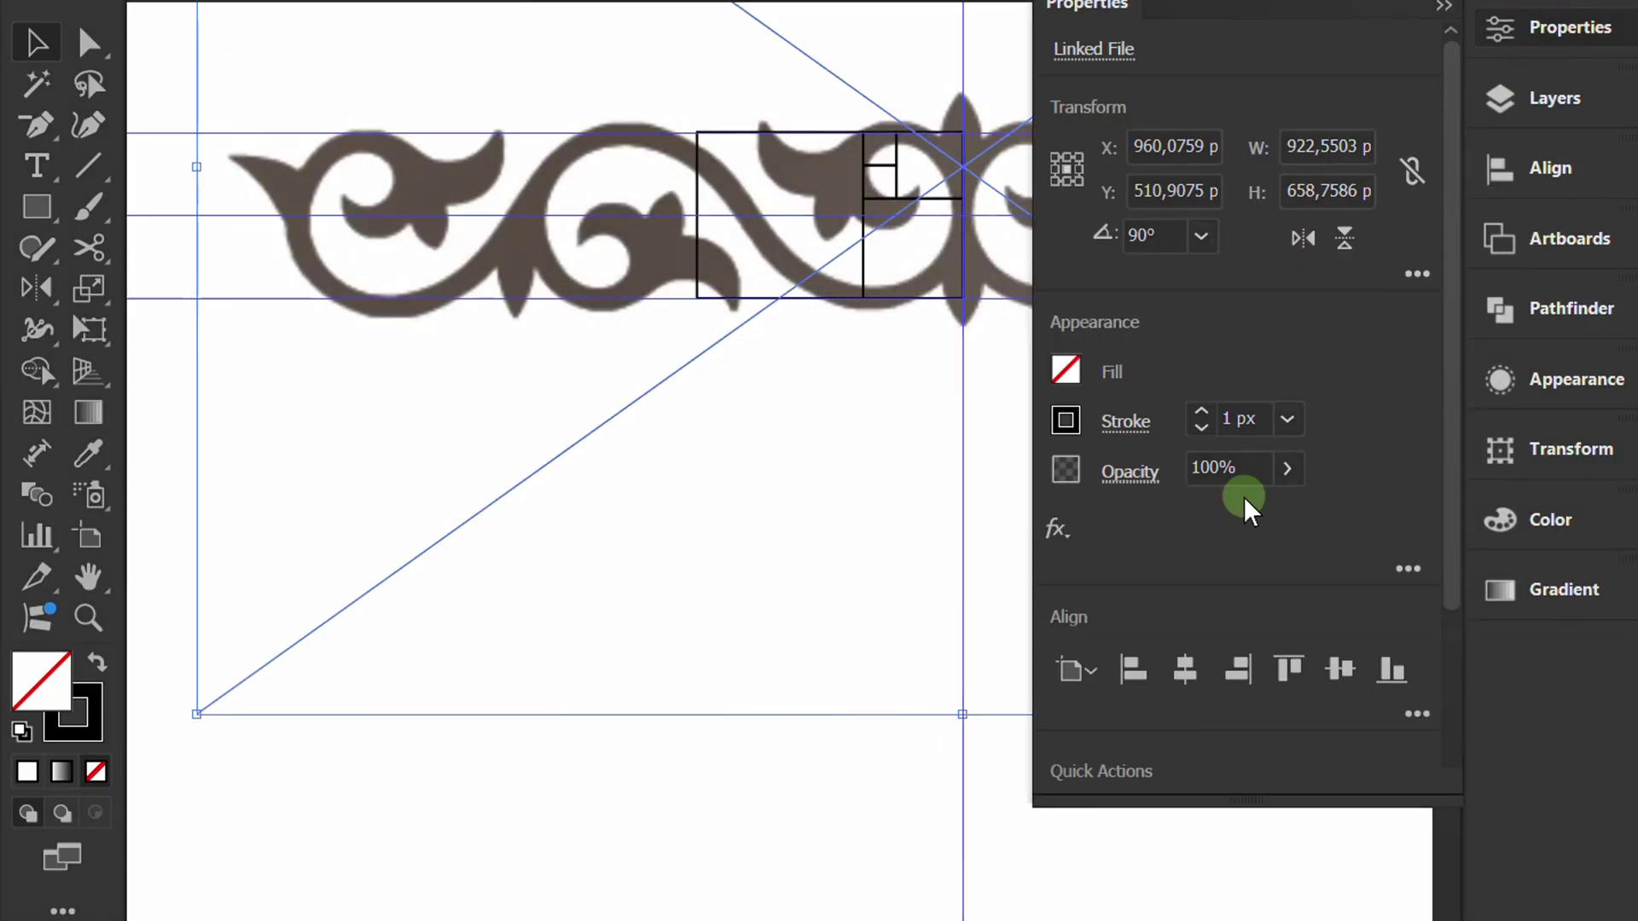
pyautogui.click(1241, 469)
pyautogui.write('20')
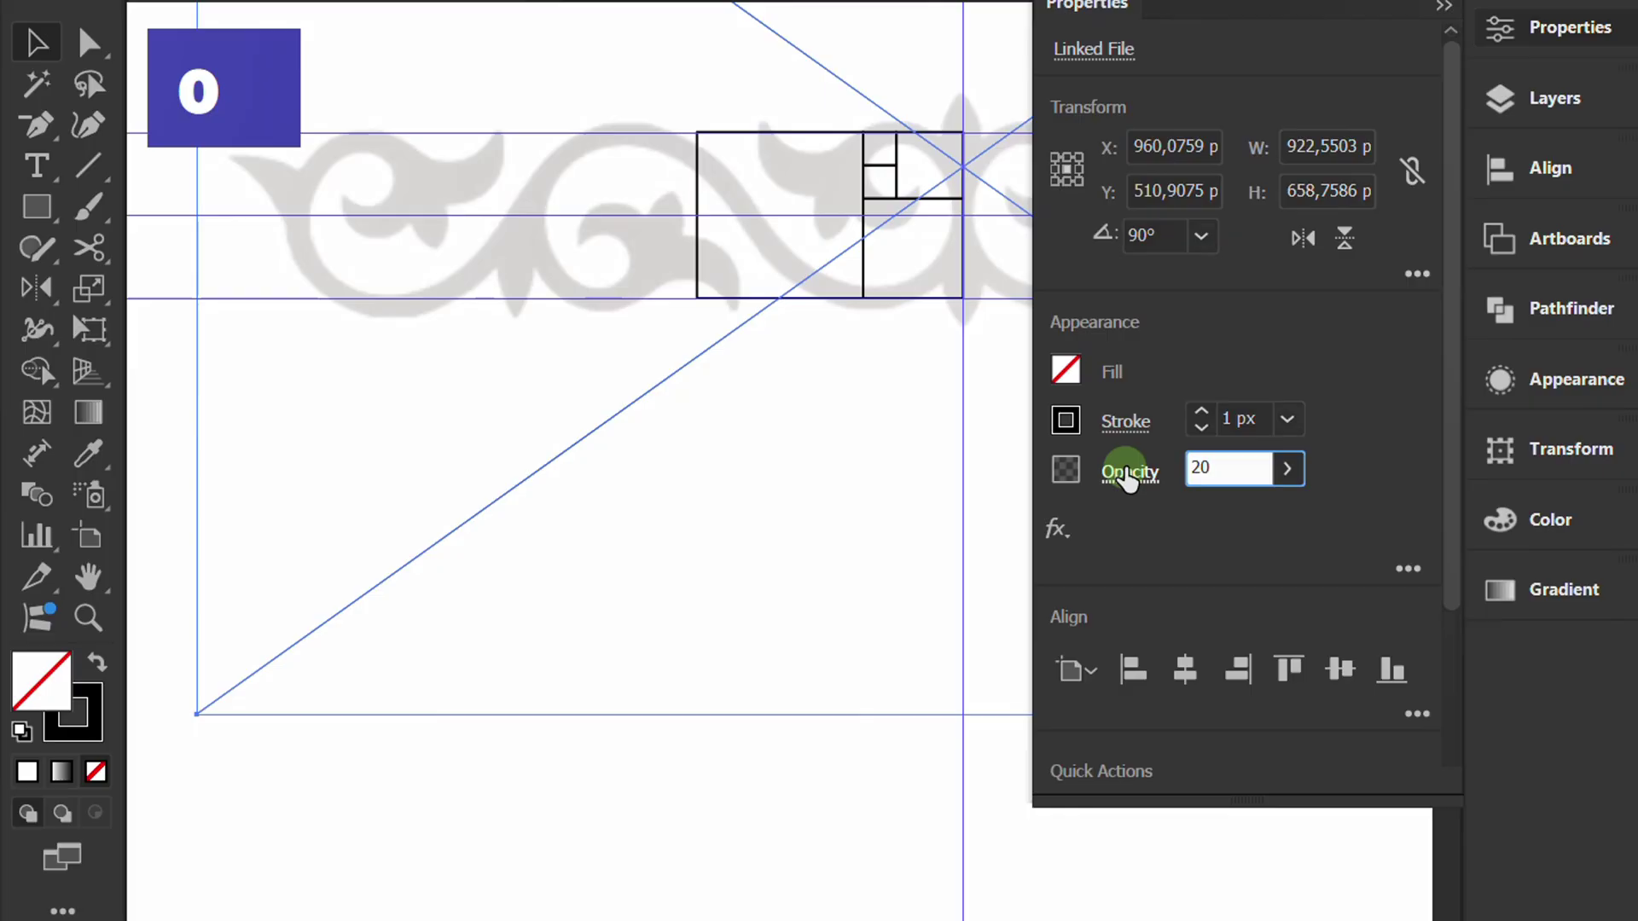
pyautogui.press('Return')
pyautogui.click(1442, 8)
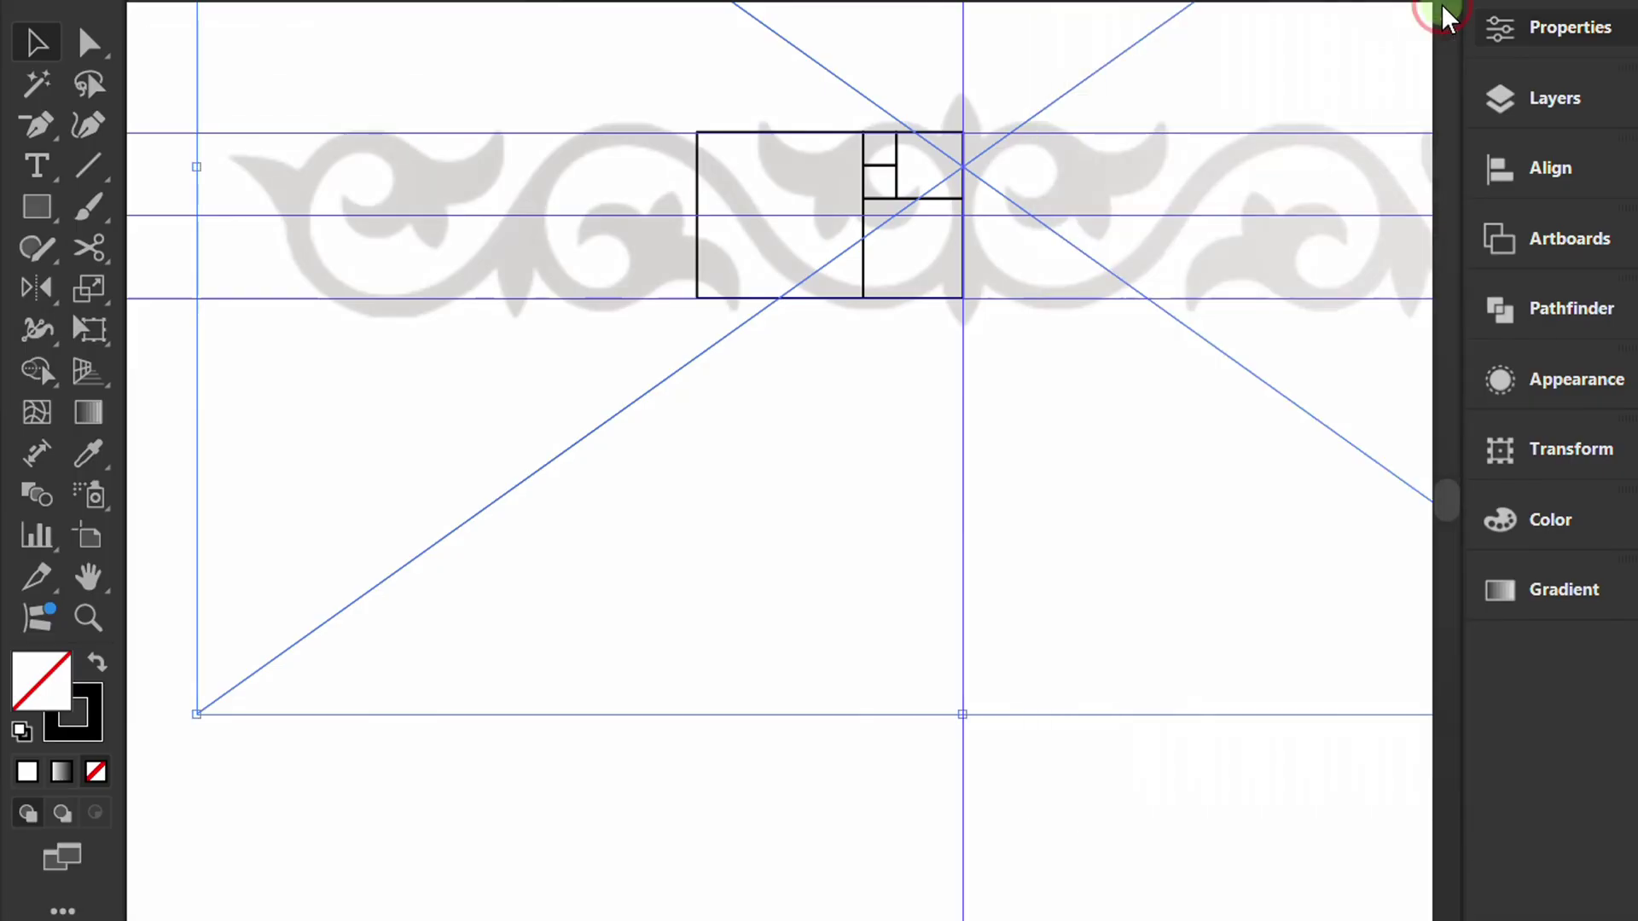
# Lock the faded ornament in place with Ctrl+2.
pyautogui.scroll(-1, 787, 533)
pyautogui.scroll(-1, 786, 533)
pyautogui.click(727, 687)
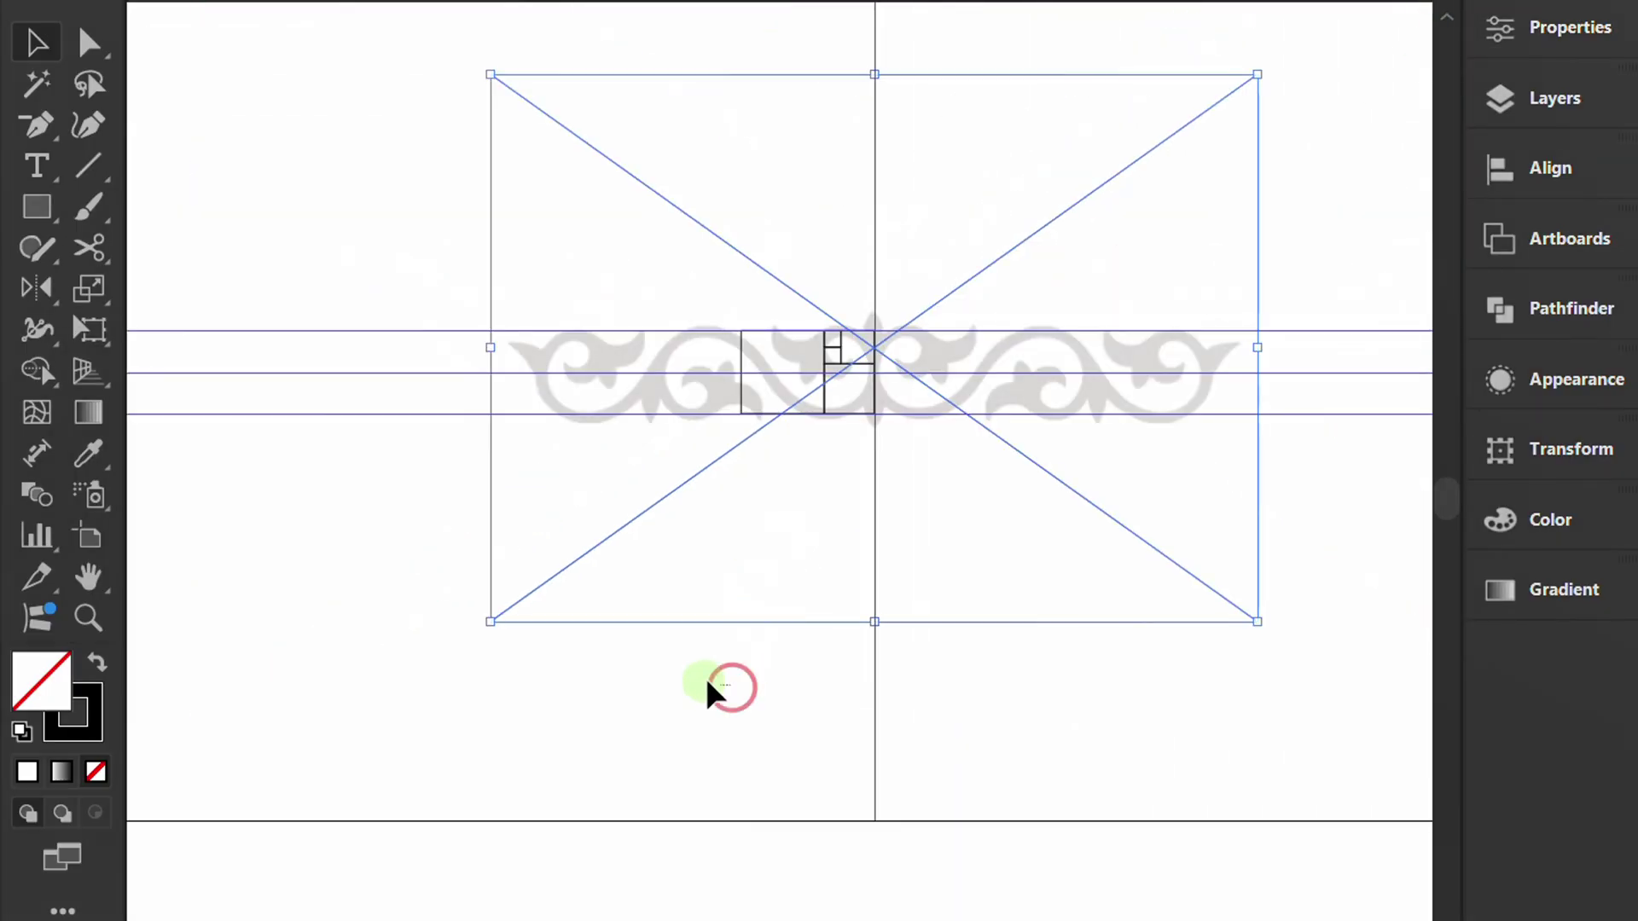
pyautogui.hotkey('ctrl', '2')
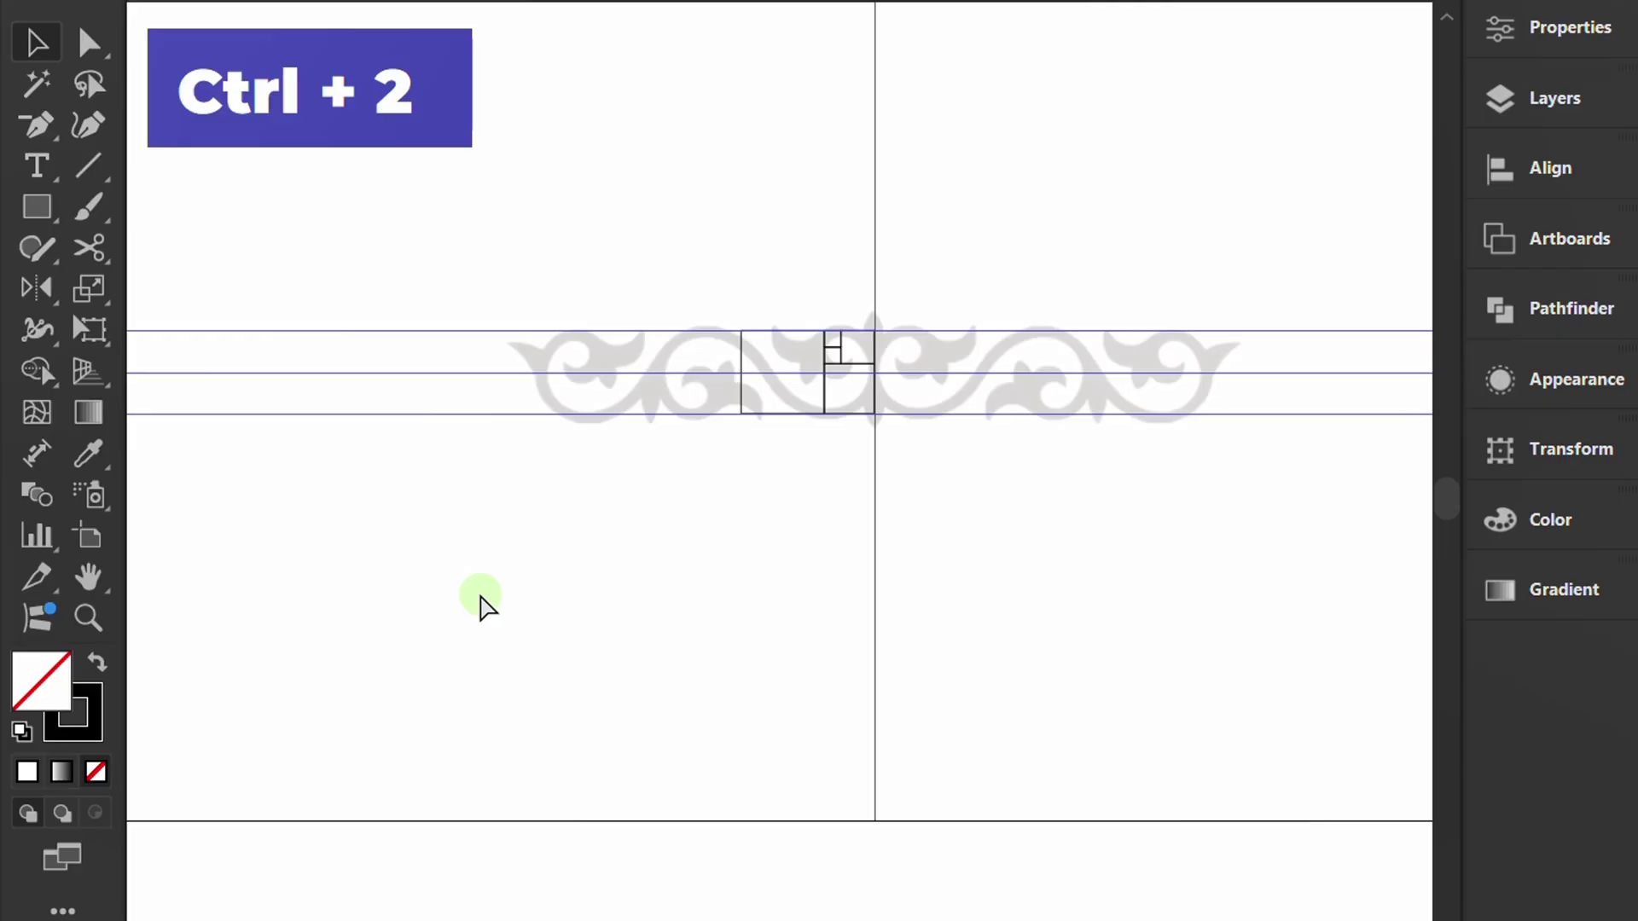
# Set the stroke colour to blue from the Stroke swatches.
pyautogui.scroll(3, 810, 366)
pyautogui.scroll(1, 713, 380)
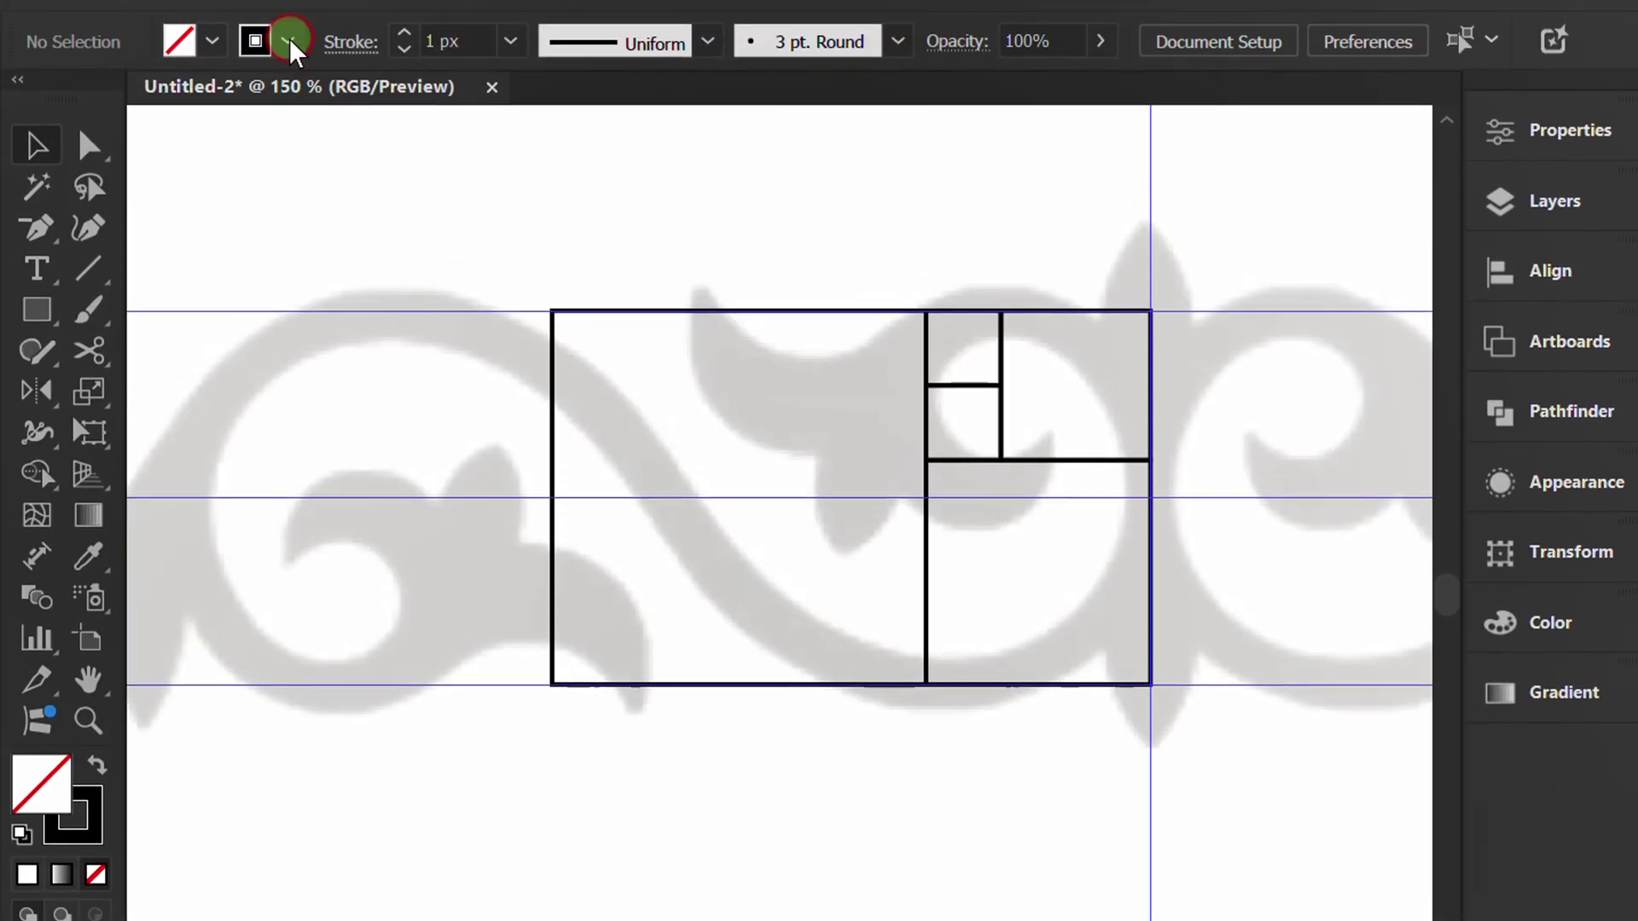
pyautogui.click(290, 41)
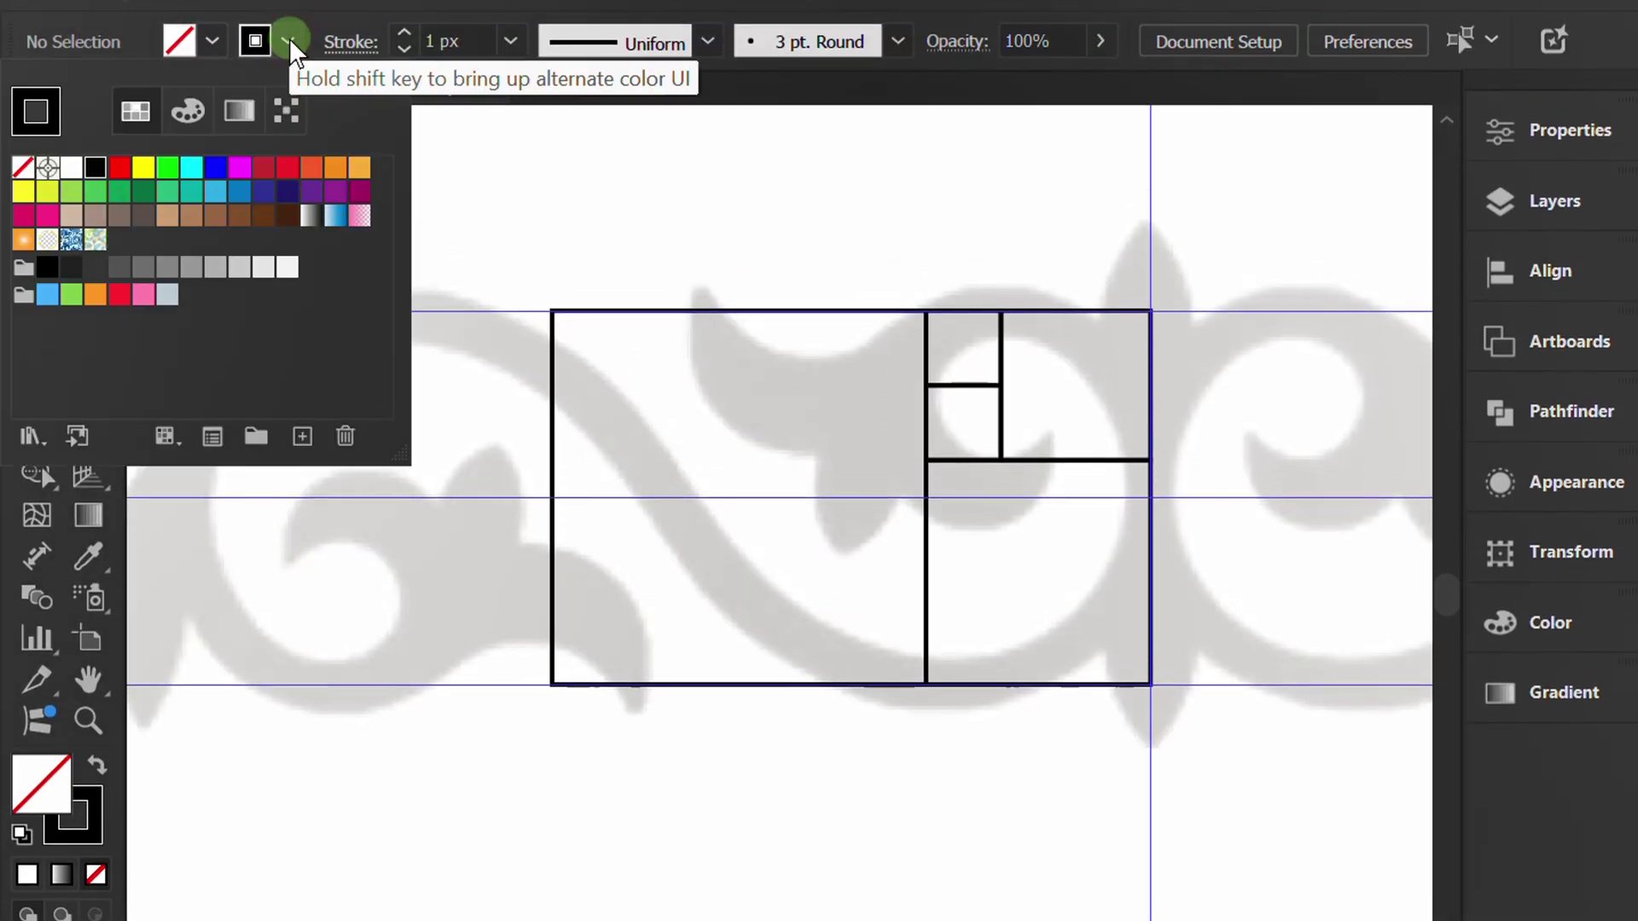
pyautogui.click(214, 168)
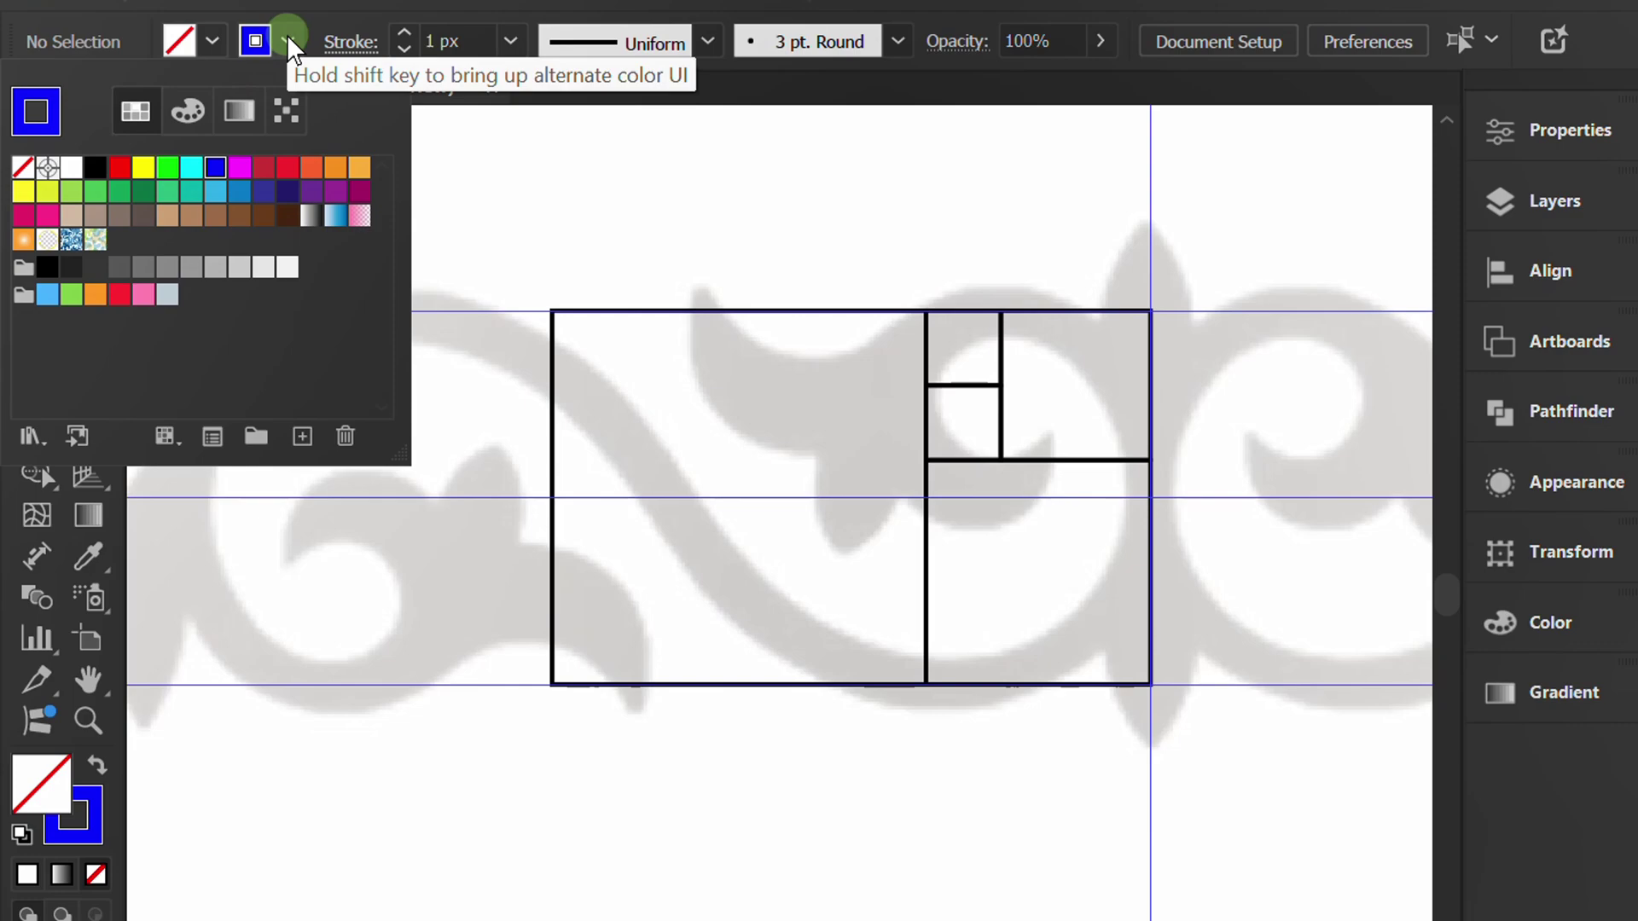
pyautogui.click(337, 362)
# With the Arc Tool, draw arcs across the large left, right, and smallest squares to form the spiral.
pyautogui.click(92, 271)
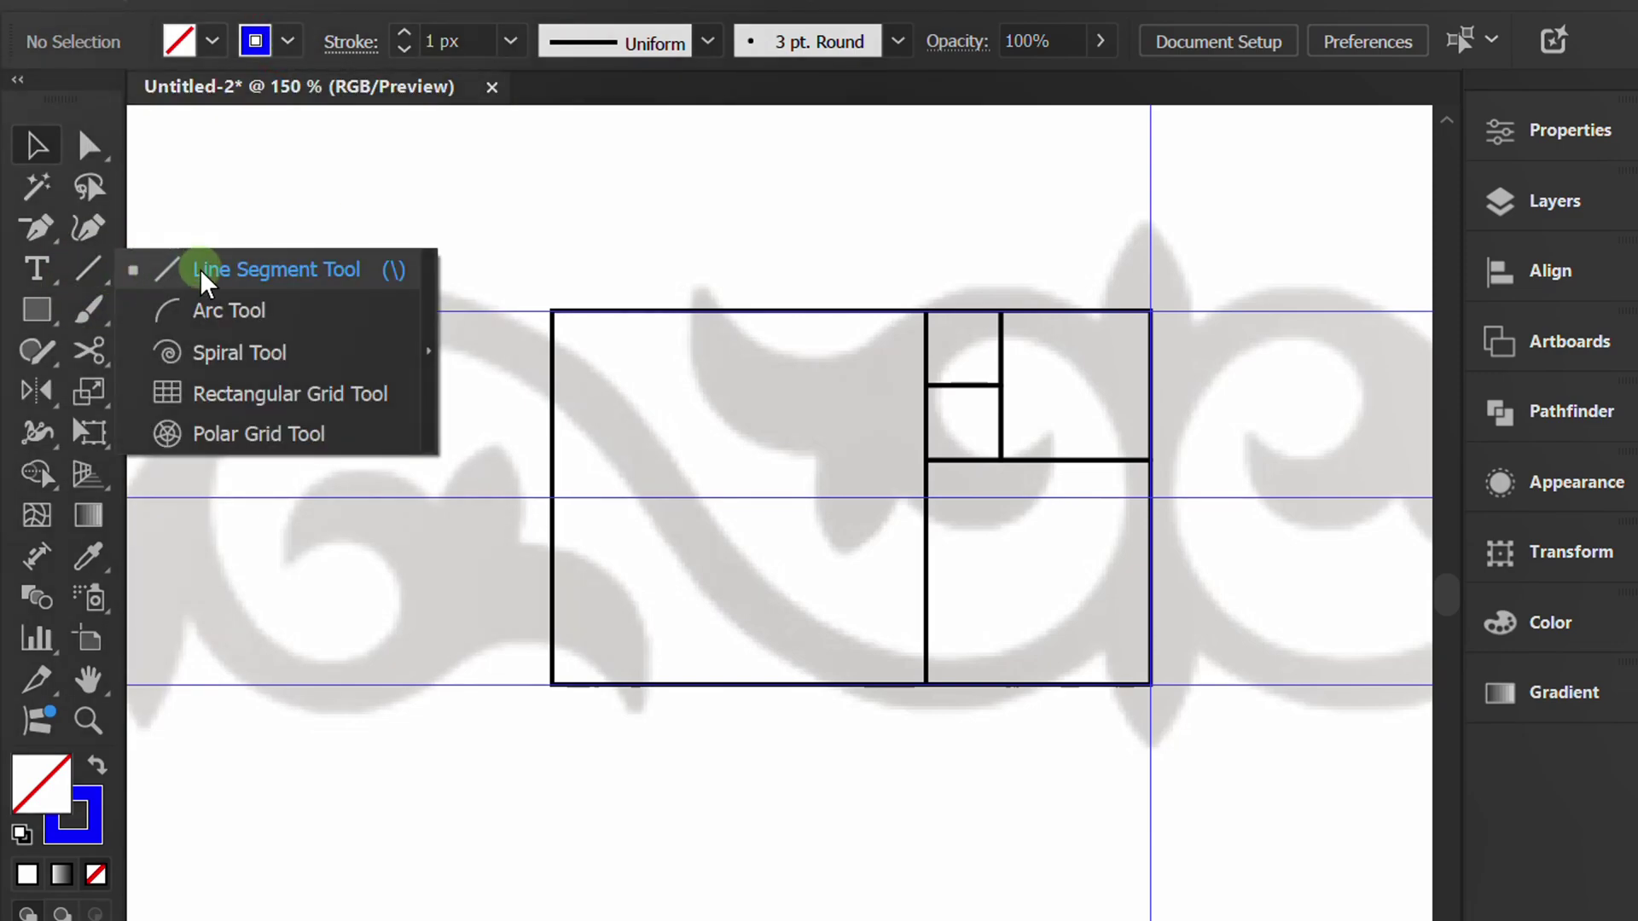
pyautogui.click(283, 311)
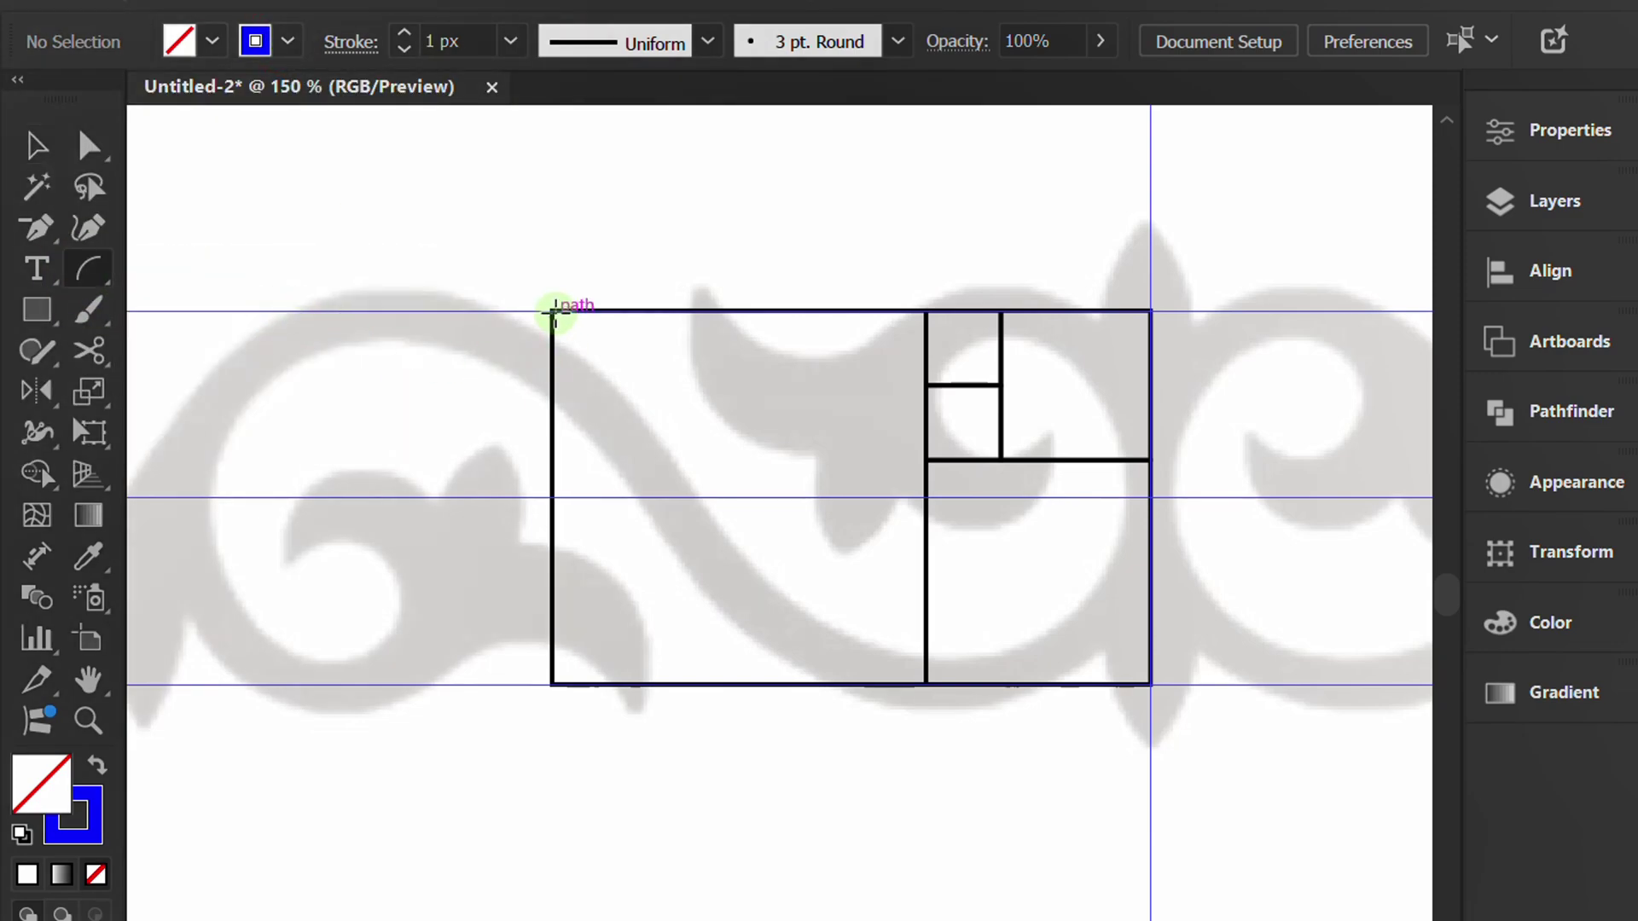
pyautogui.moveTo(551, 311); pyautogui.dragTo(924, 684)
pyautogui.moveTo(1149, 460); pyautogui.dragTo(1004, 313)
pyautogui.scroll(2, 1004, 313)
pyautogui.moveTo(847, 440); pyautogui.dragTo(995, 291)
pyautogui.scroll(-2, 962, 469)
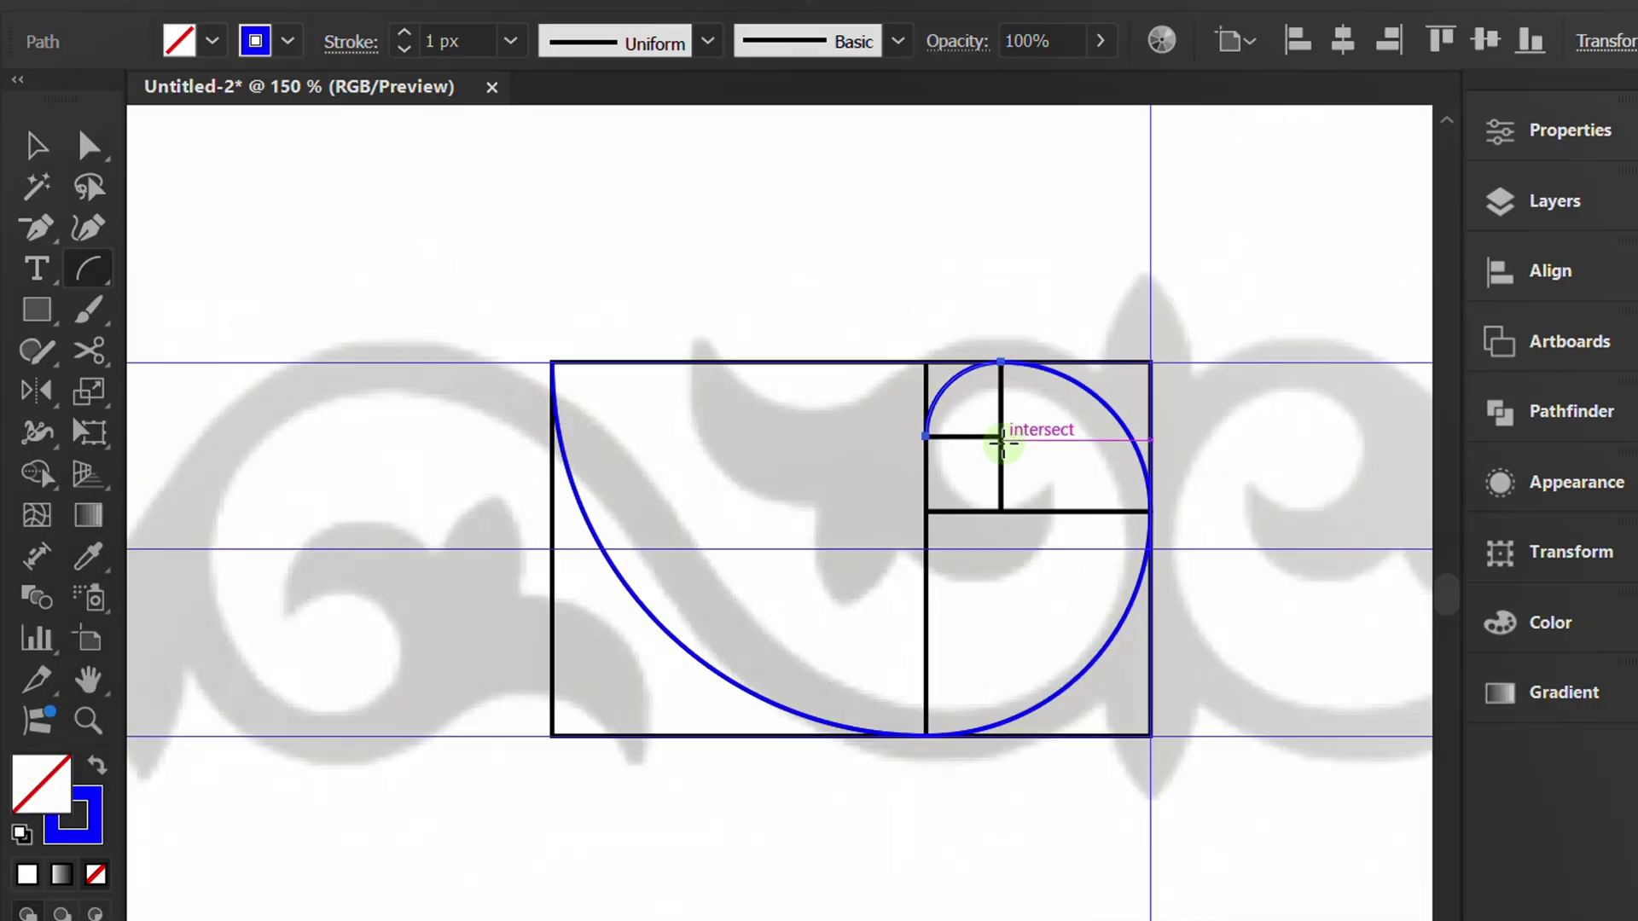
pyautogui.press('v')
pyautogui.click(848, 437)
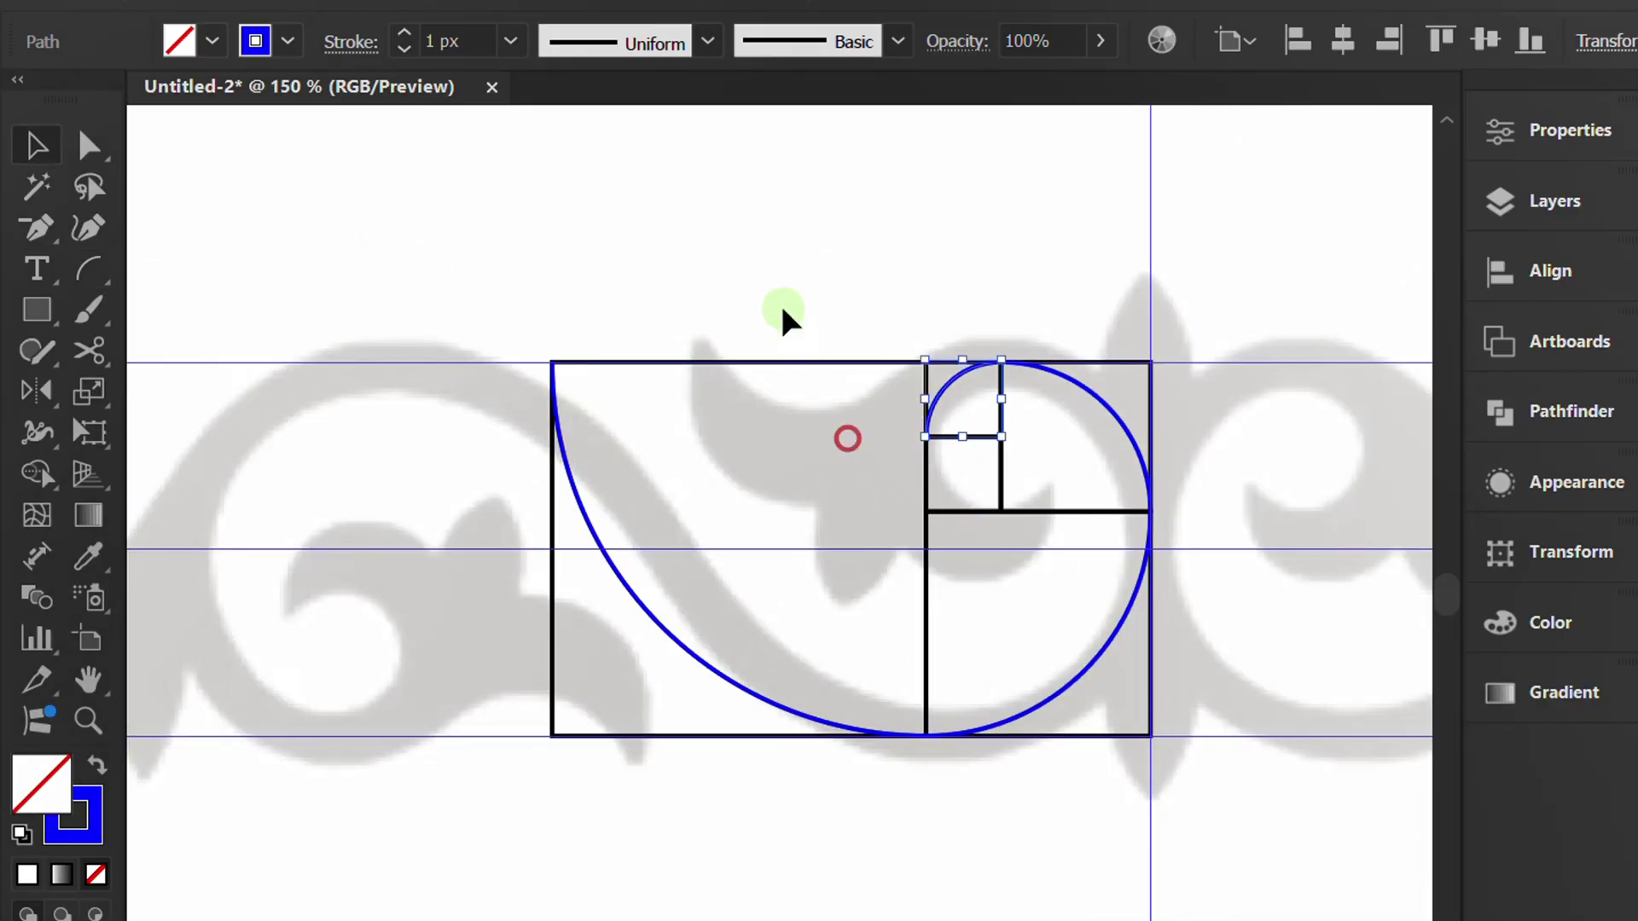
# Join all the spiral arcs into a single path.
pyautogui.moveTo(1100, 471); pyautogui.dragTo(539, 698)
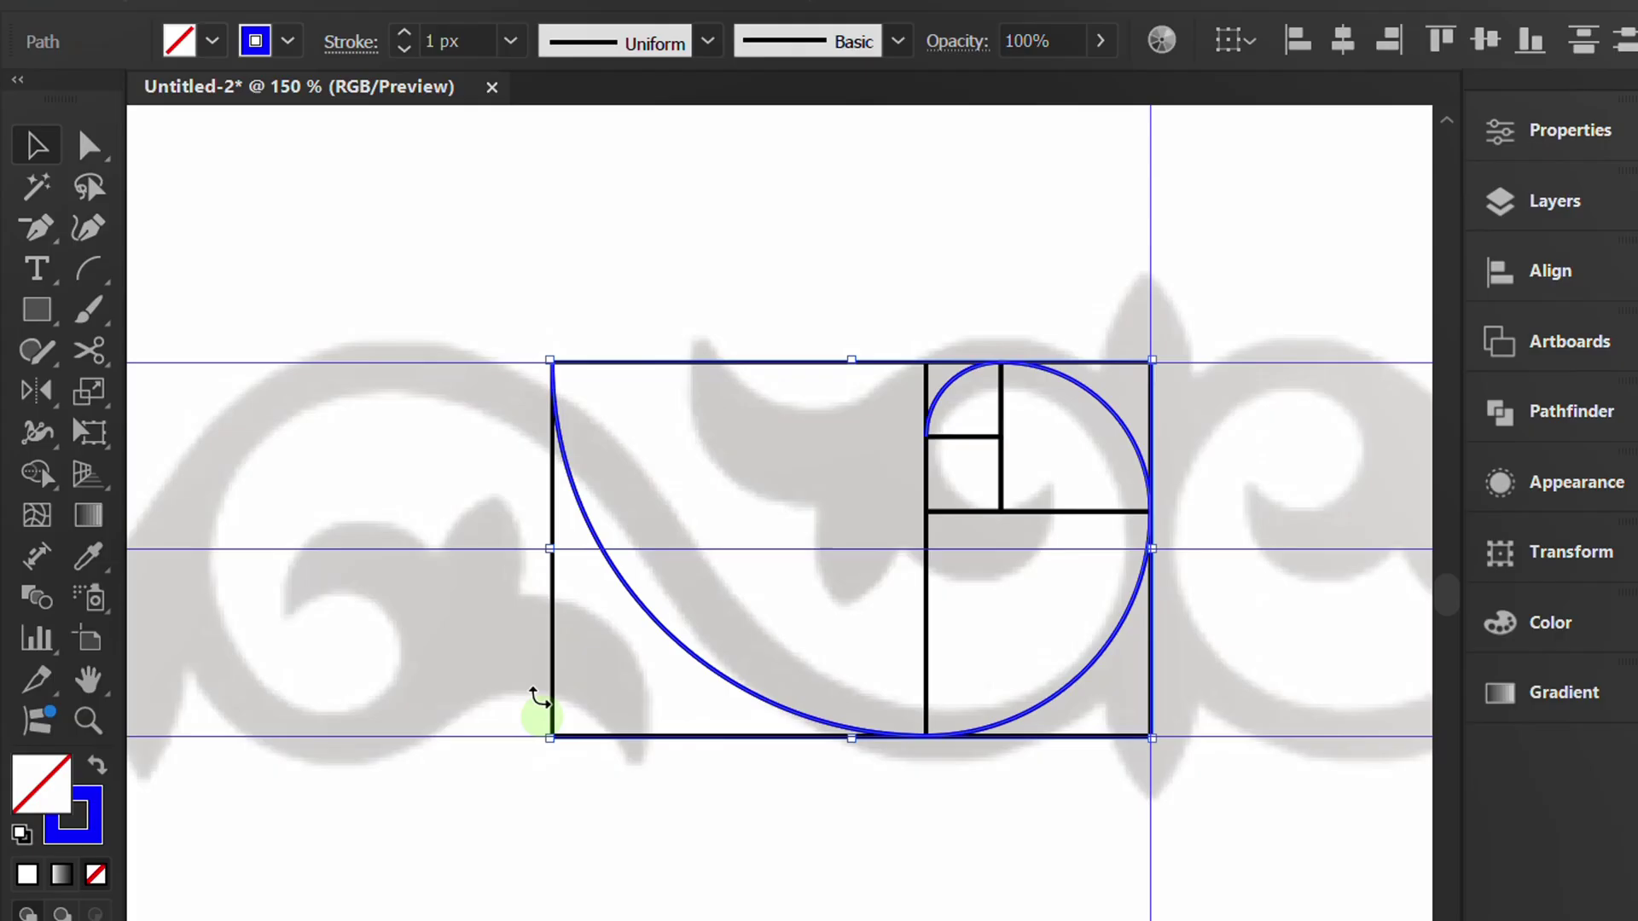
pyautogui.rightClick(470, 307)
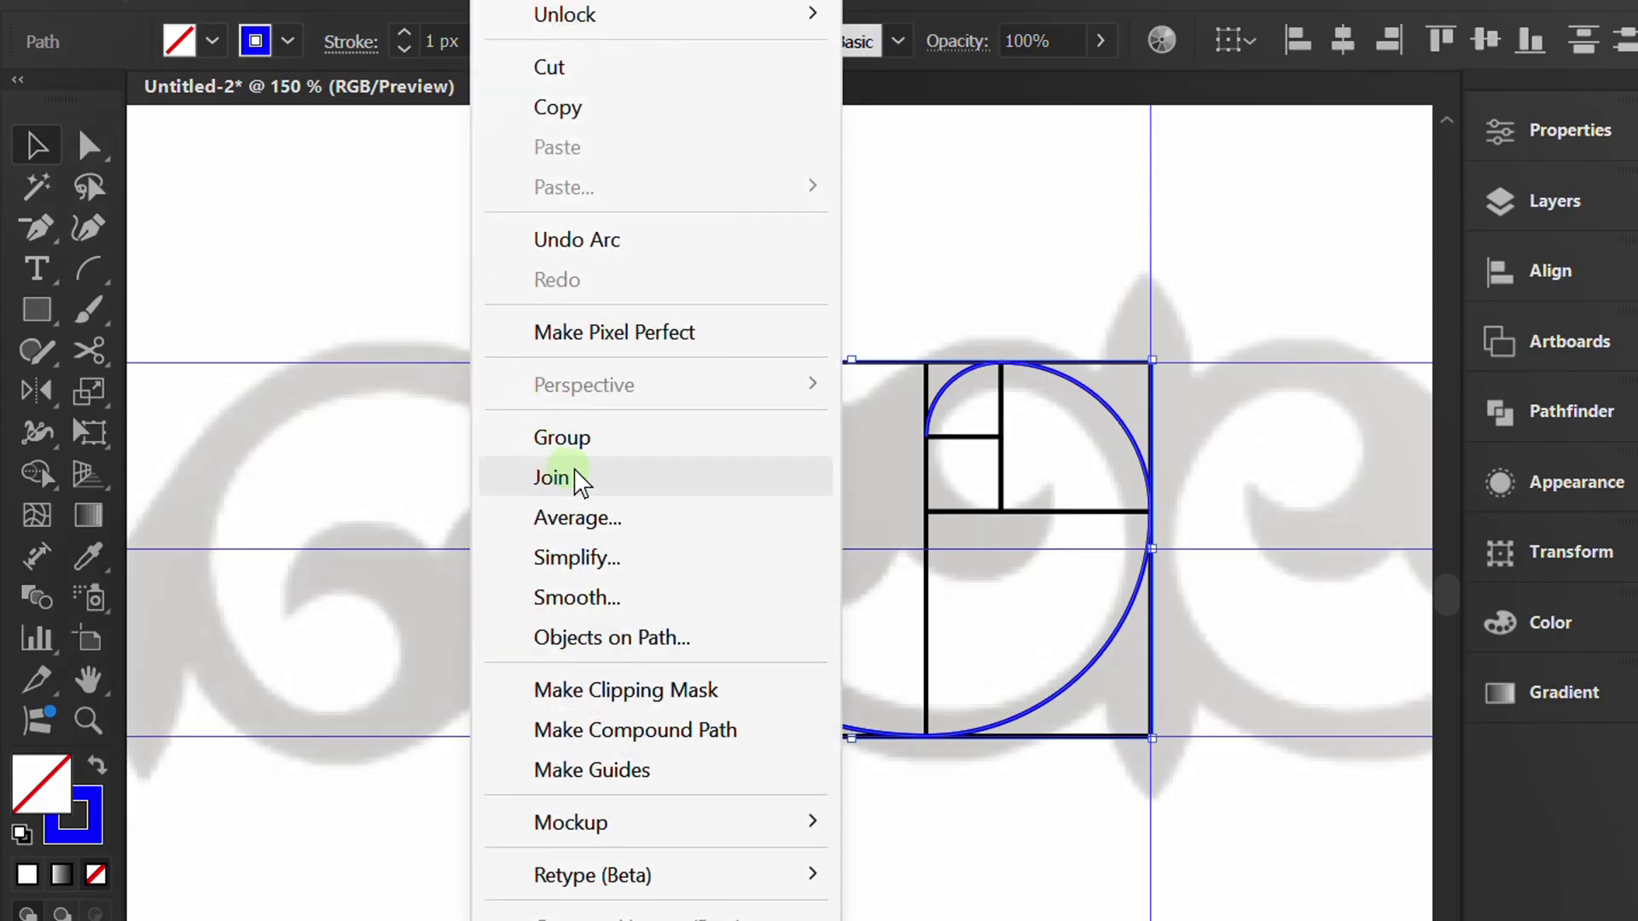
pyautogui.click(613, 484)
pyautogui.click(741, 486)
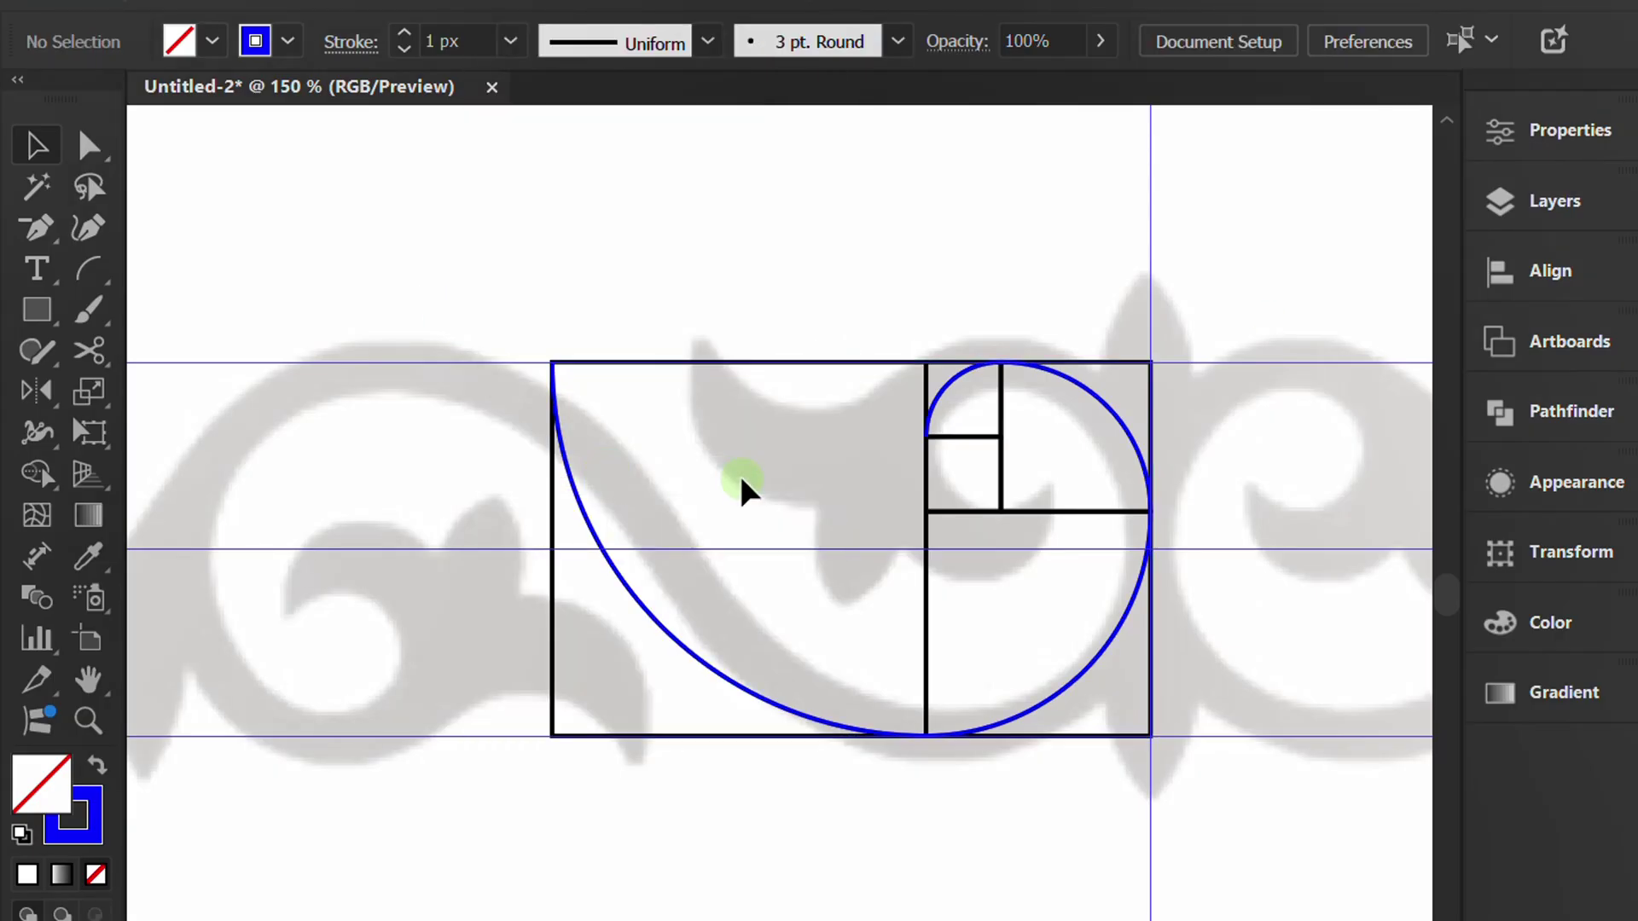
# Hide the rectangle grid group under Layer 1 in the Layers panel.
pyautogui.click(1611, 211)
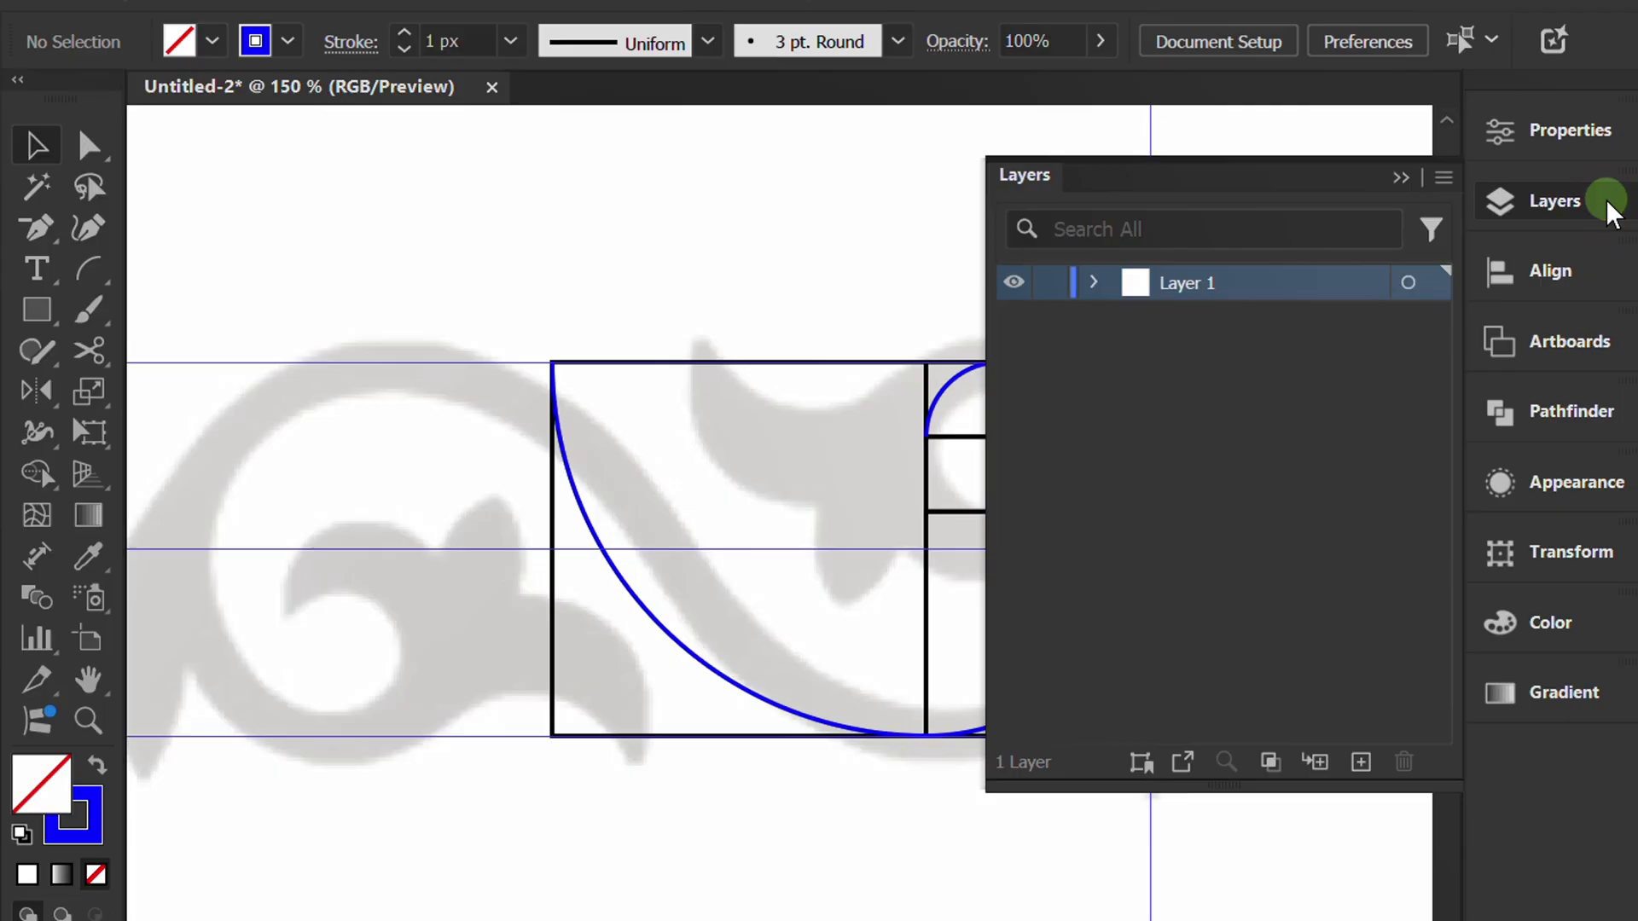
pyautogui.click(1099, 282)
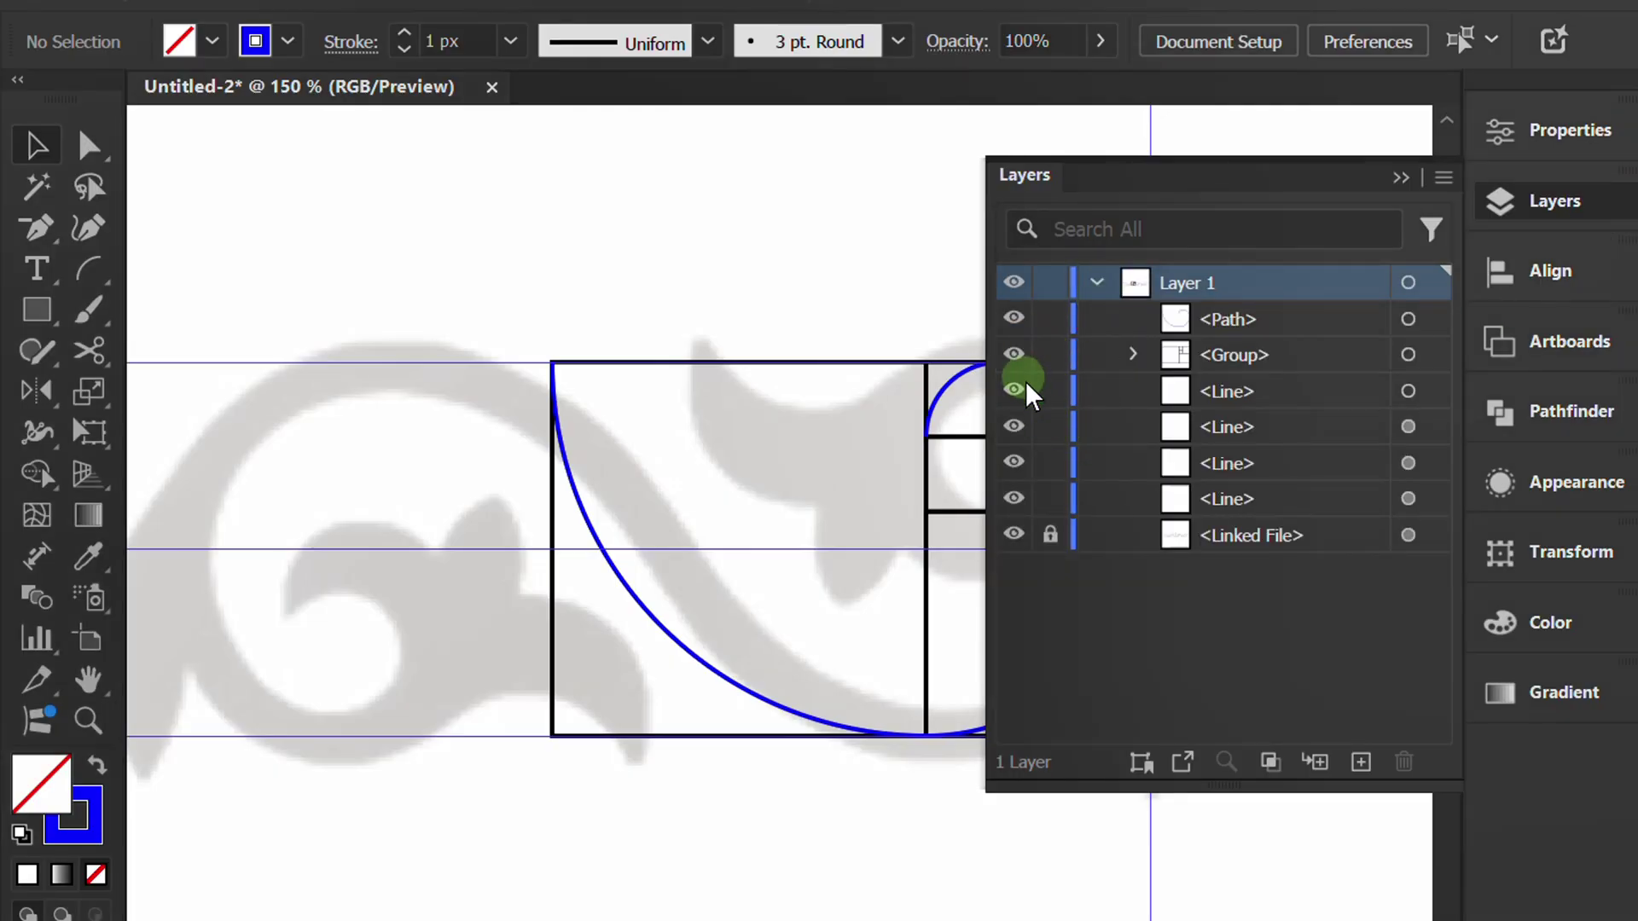
pyautogui.click(1013, 355)
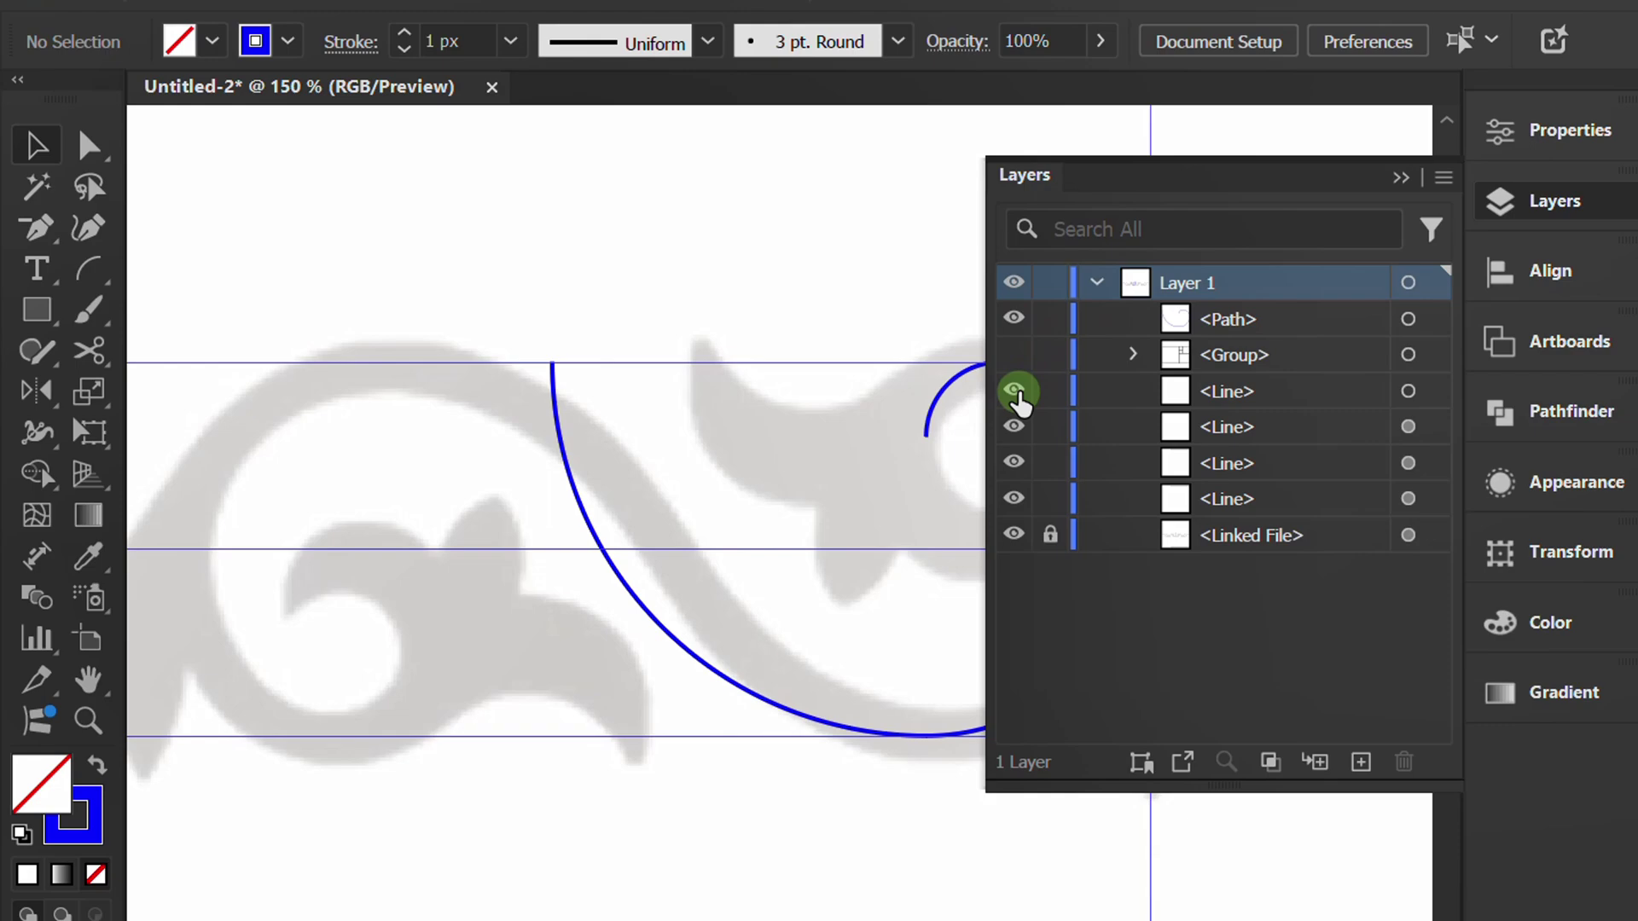
pyautogui.click(1399, 179)
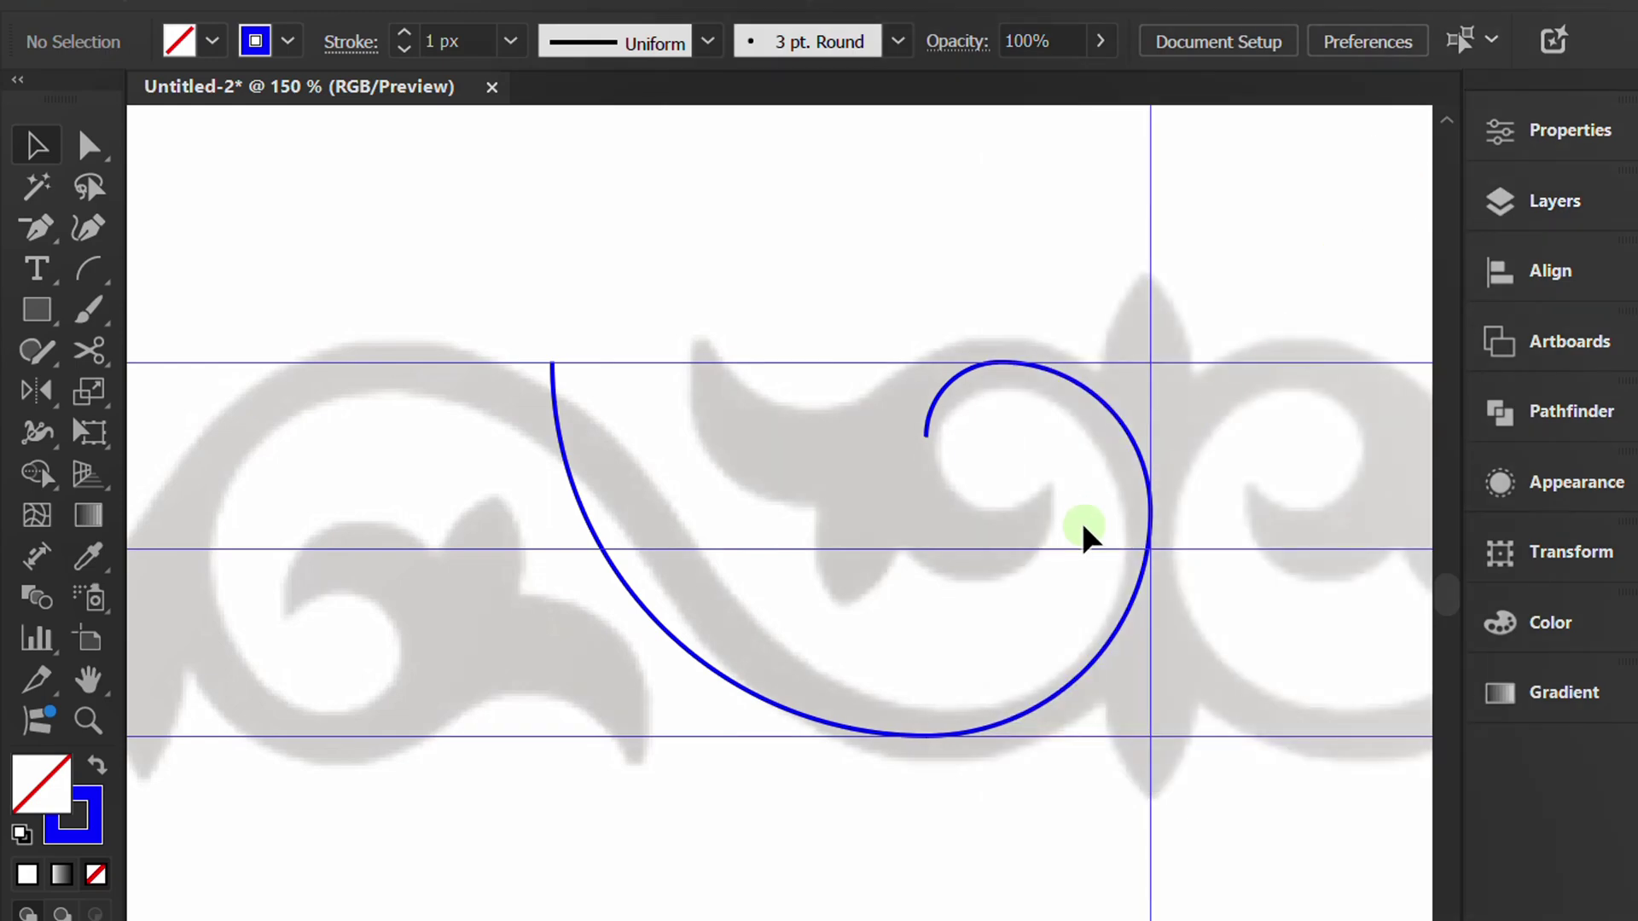
# Reflect a copy of the spiral to its left with the Reflect tool.
pyautogui.click(1150, 515)
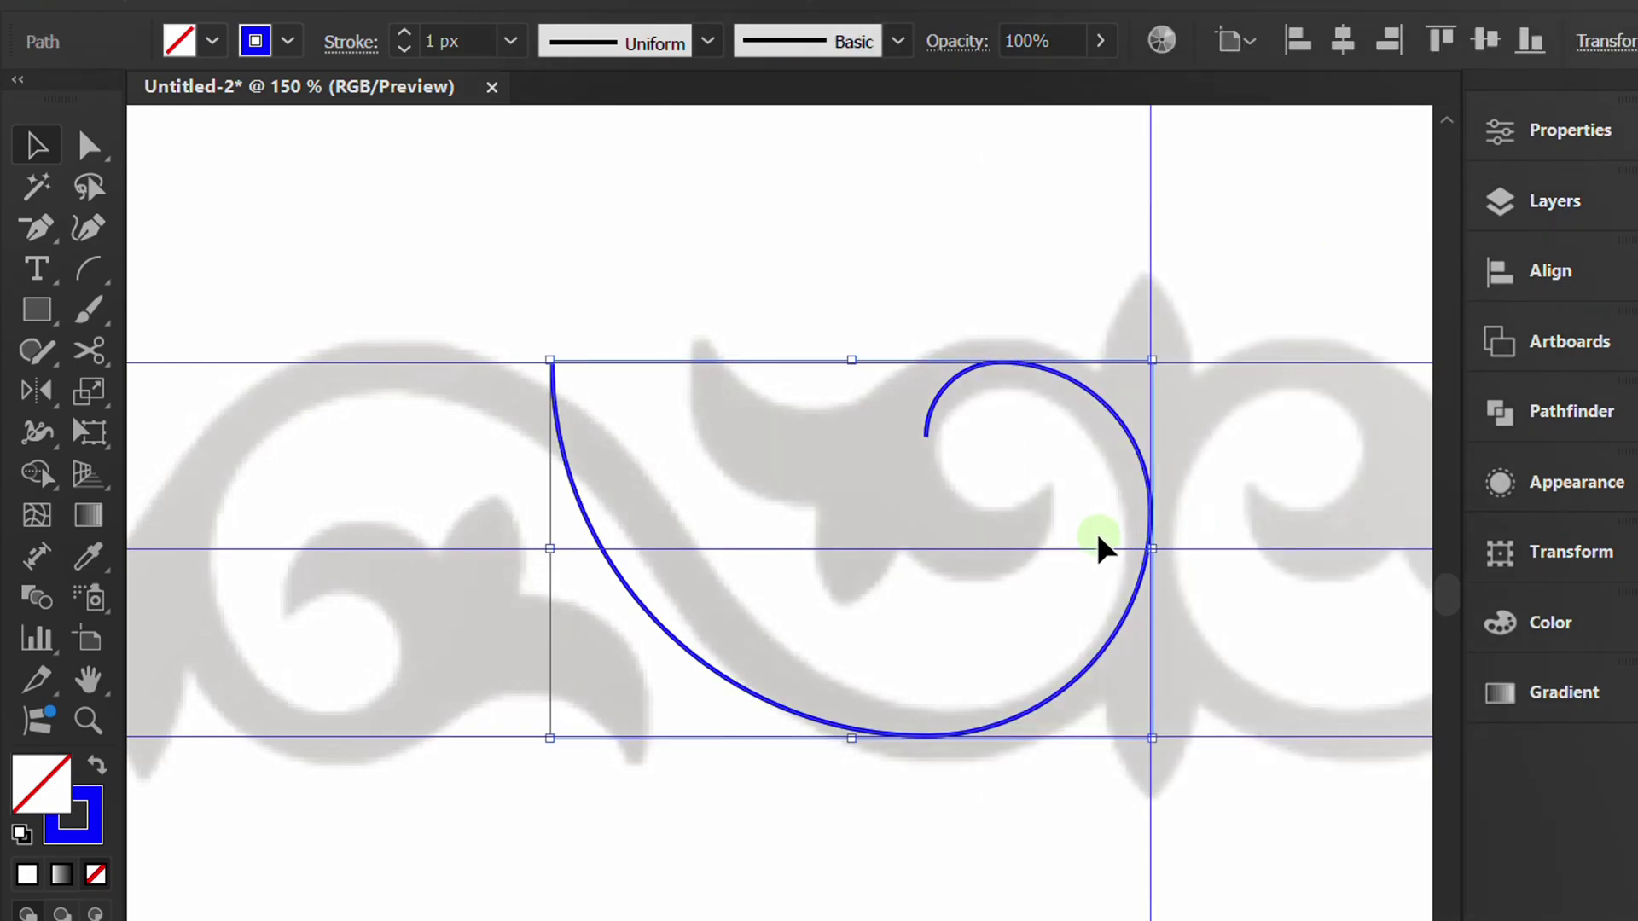
pyautogui.scroll(-1, 1095, 533)
pyautogui.press('o')
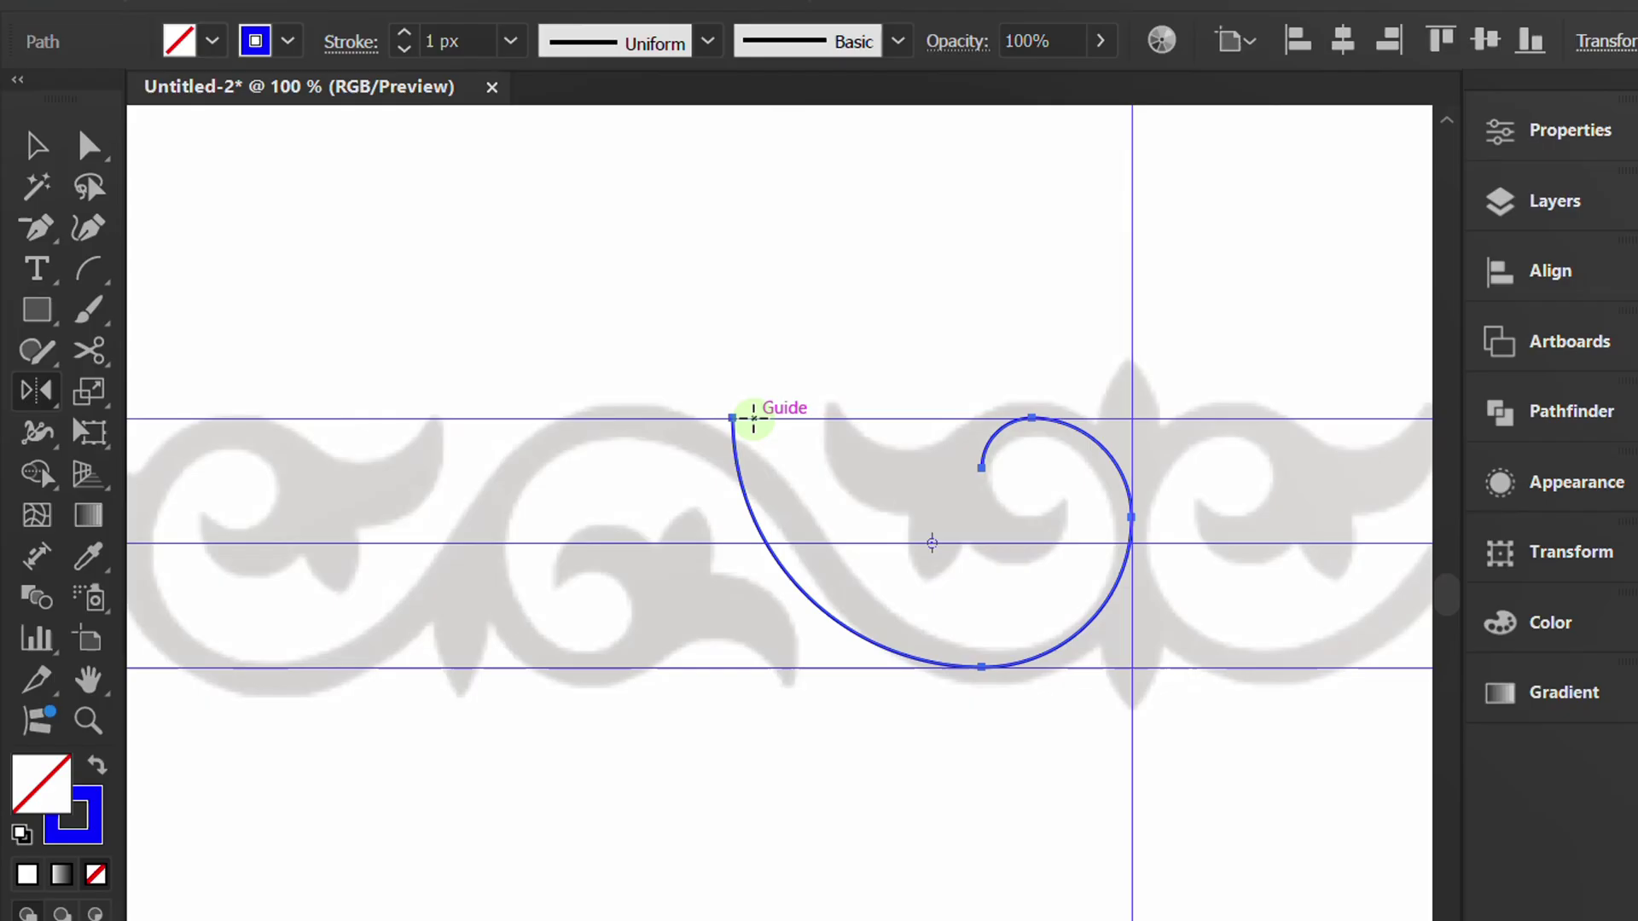
pyautogui.moveTo(835, 503); pyautogui.dragTo(670, 691)
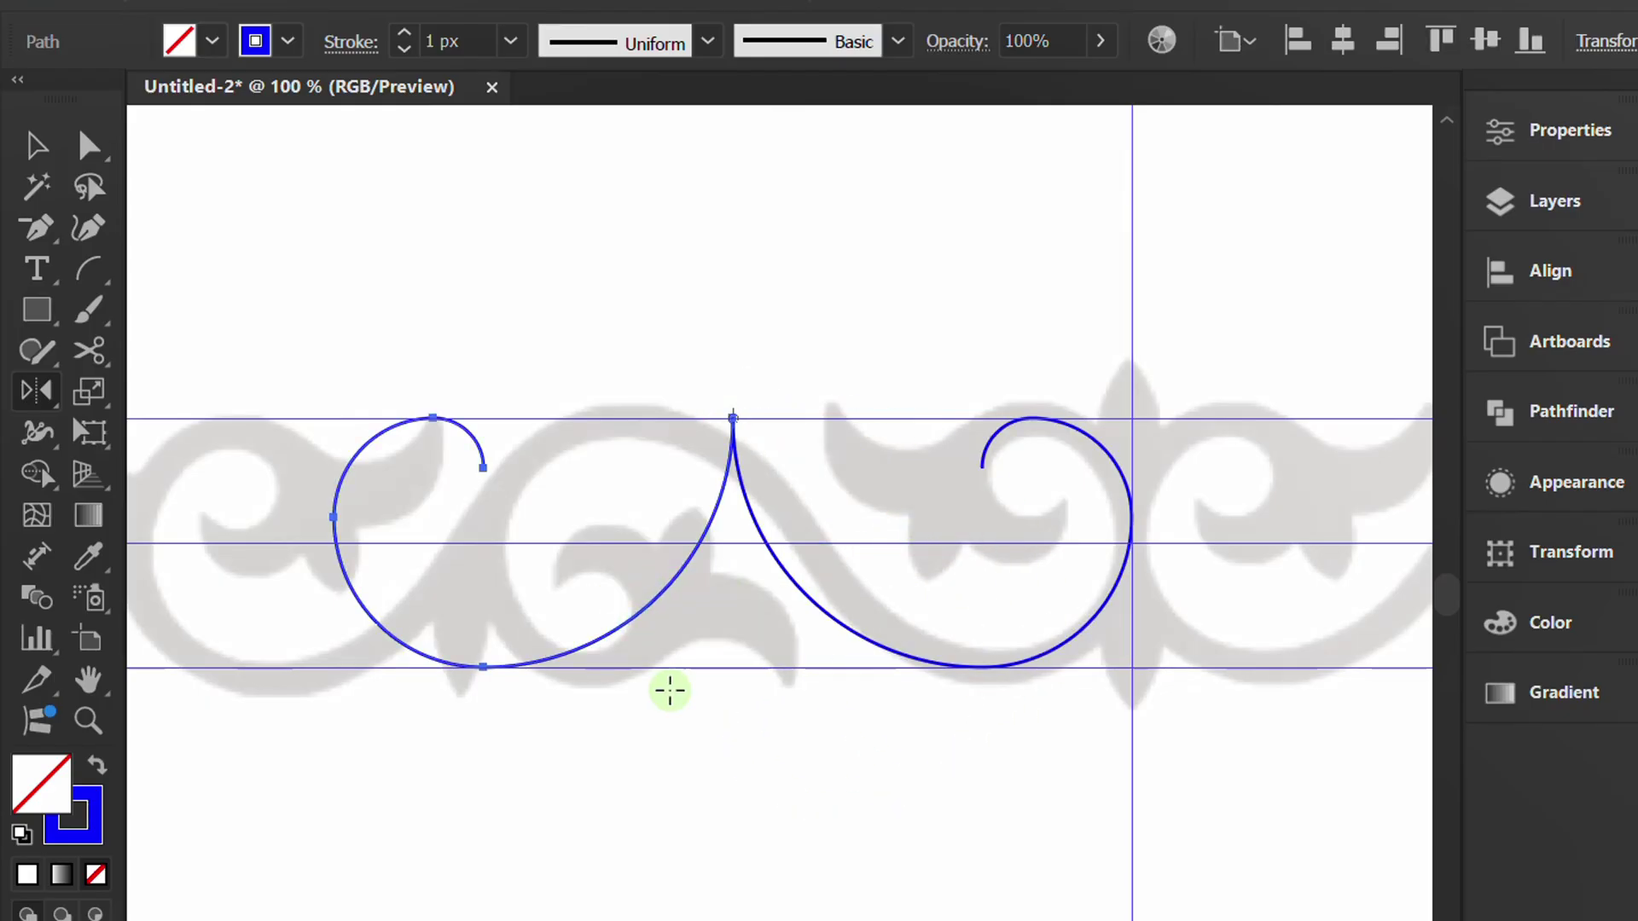
pyautogui.press('v')
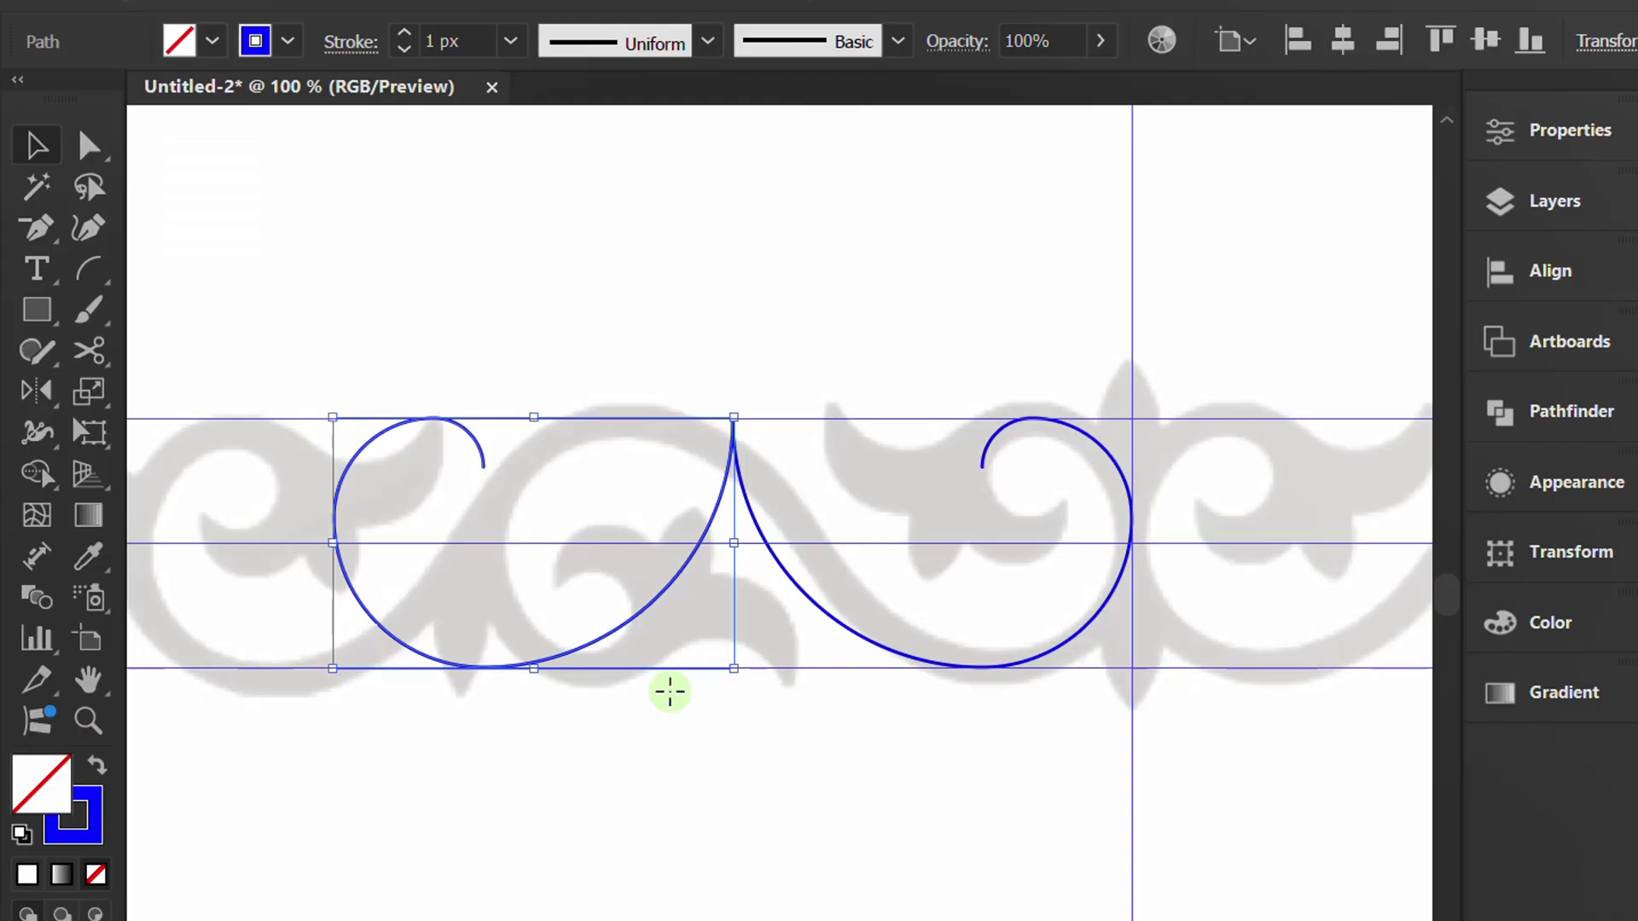
# Flip the left spiral vertically, nudge it to overlap the original, and select both curves.
pyautogui.click(1568, 135)
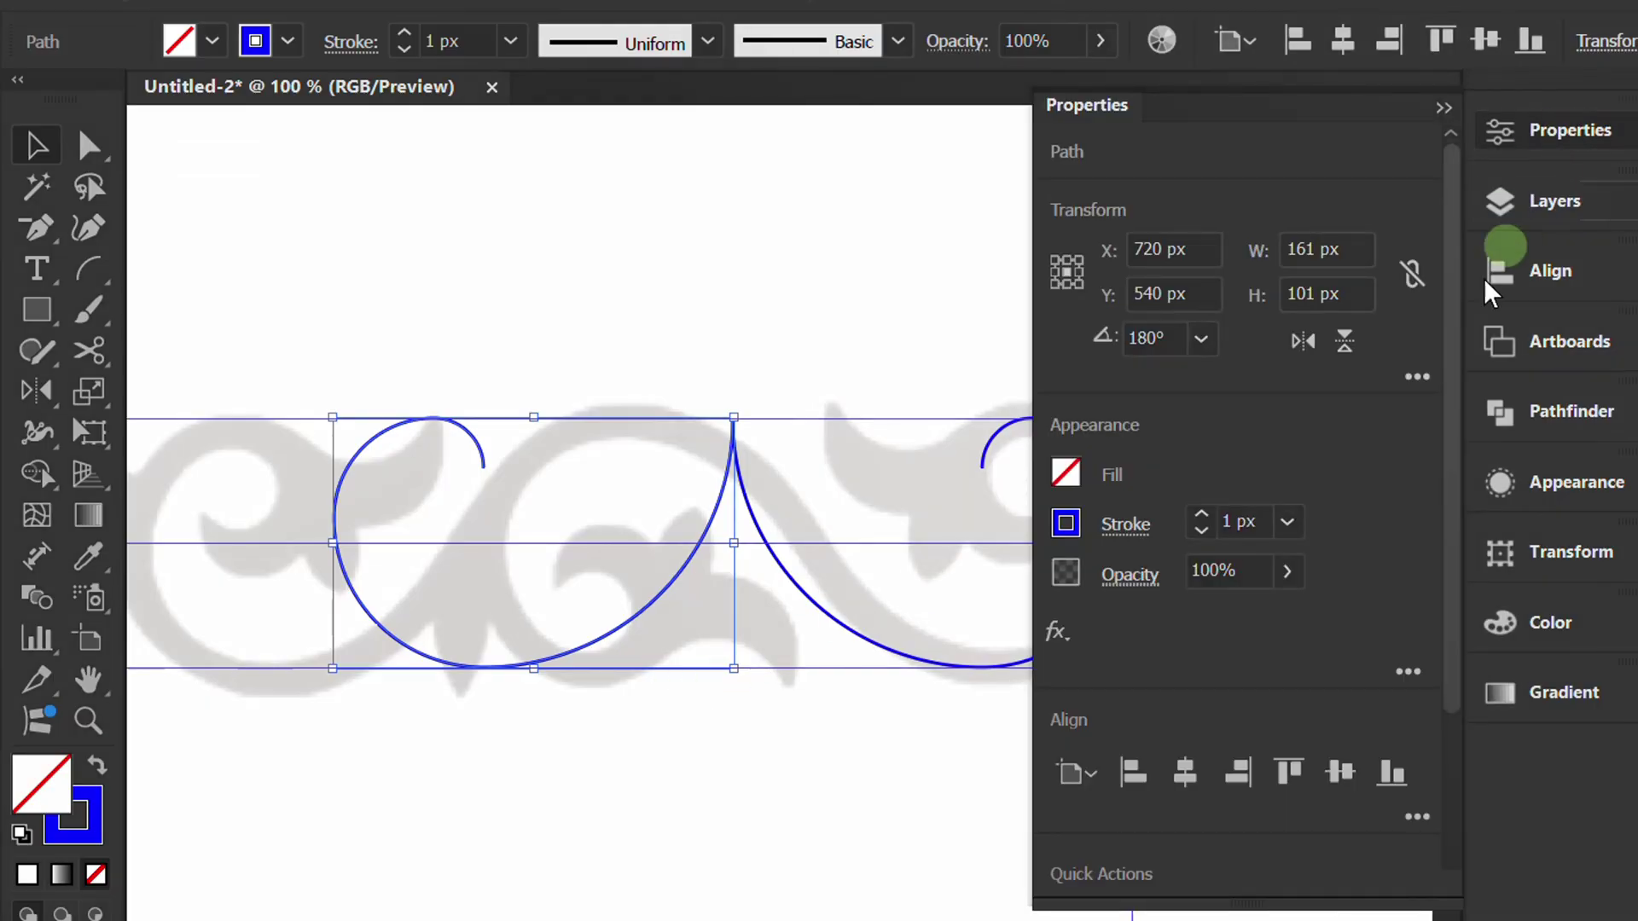
pyautogui.click(1346, 348)
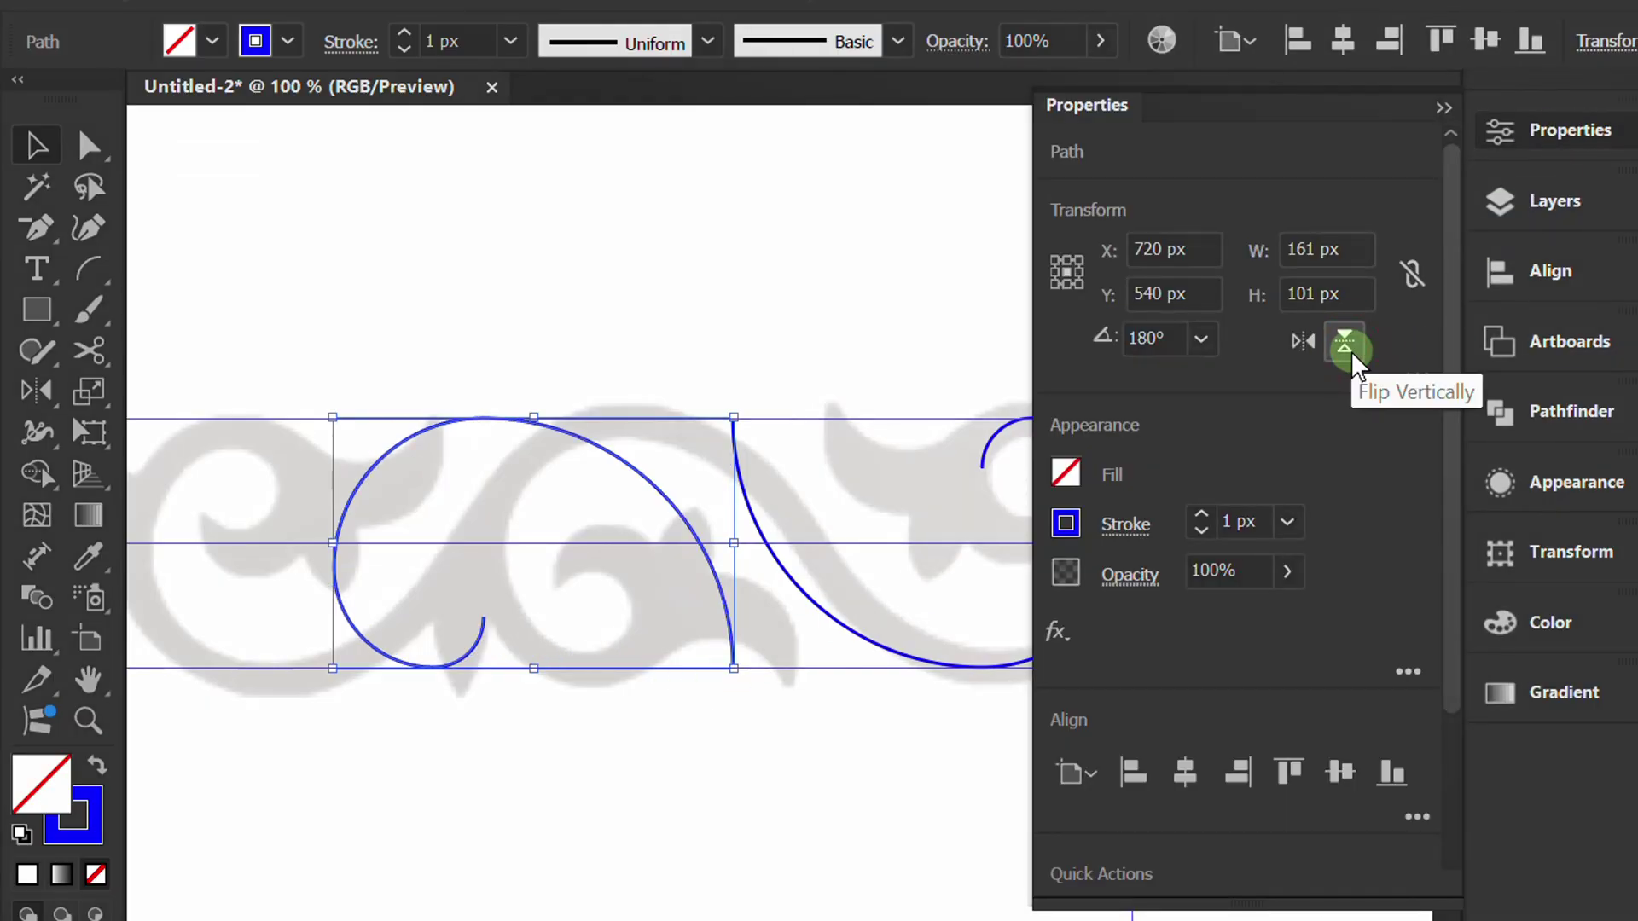
pyautogui.click(1444, 108)
pyautogui.hotkey('shift', 'Right')
pyautogui.hotkey('shift', 'Right')
pyautogui.hotkey('shift', 'Right')
pyautogui.hotkey('shift', 'Right')
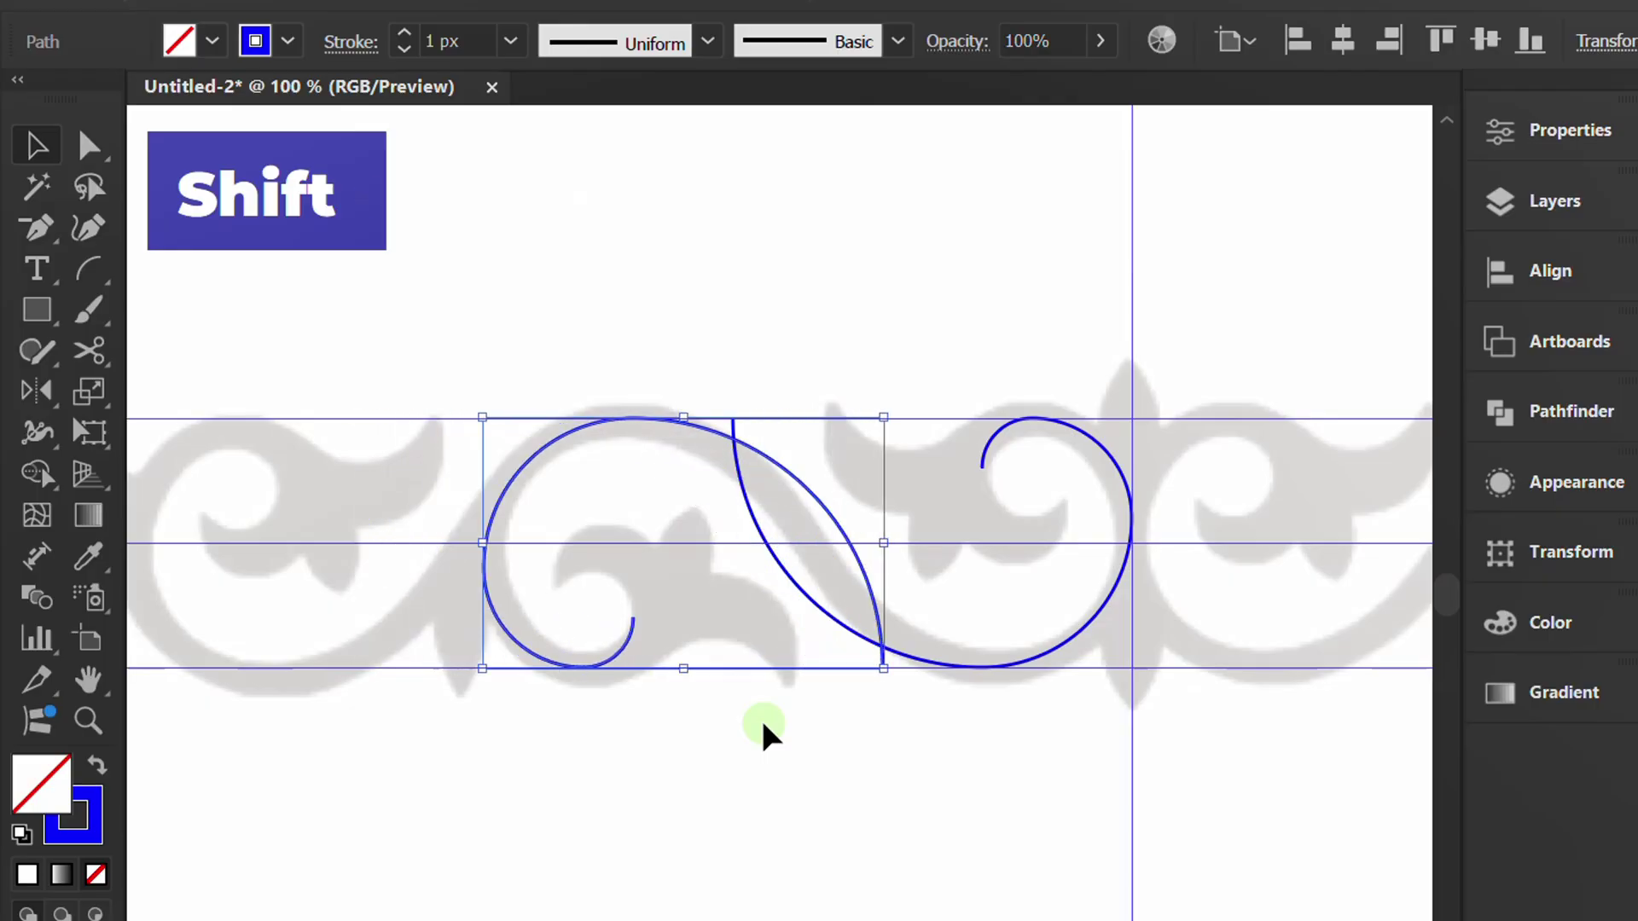
pyautogui.hotkey('shift', 'Left')
pyautogui.click(763, 734)
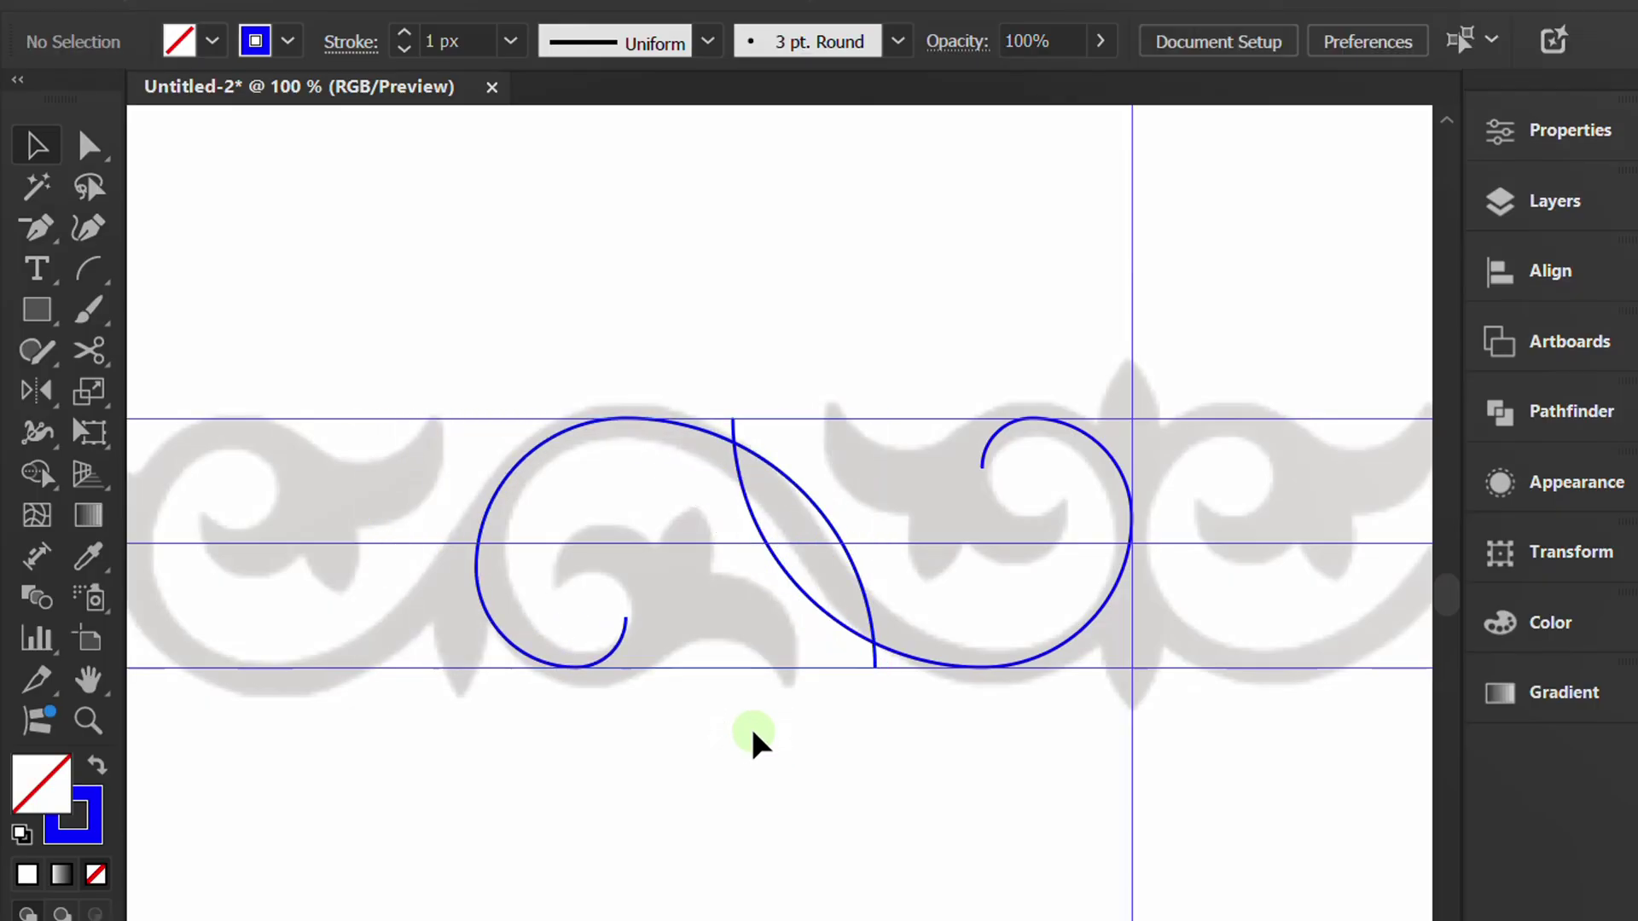
pyautogui.moveTo(888, 374); pyautogui.dragTo(743, 669)
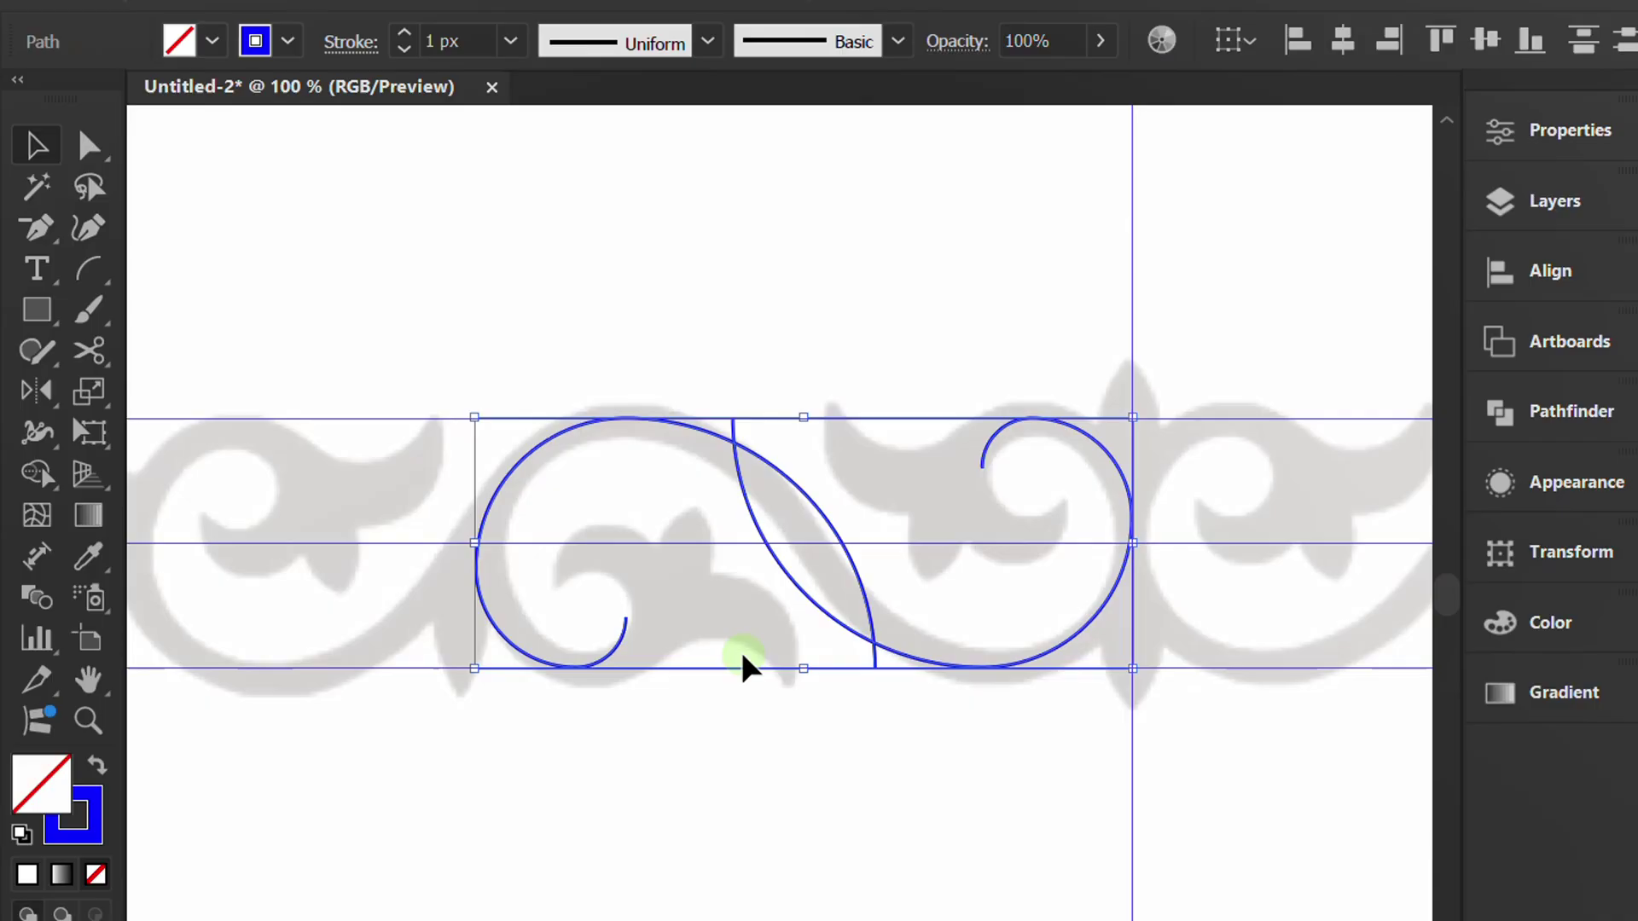
# Delete the overlapping inner leaf segments between the two spirals.
pyautogui.moveTo(34, 476); pyautogui.dragTo(81, 469)
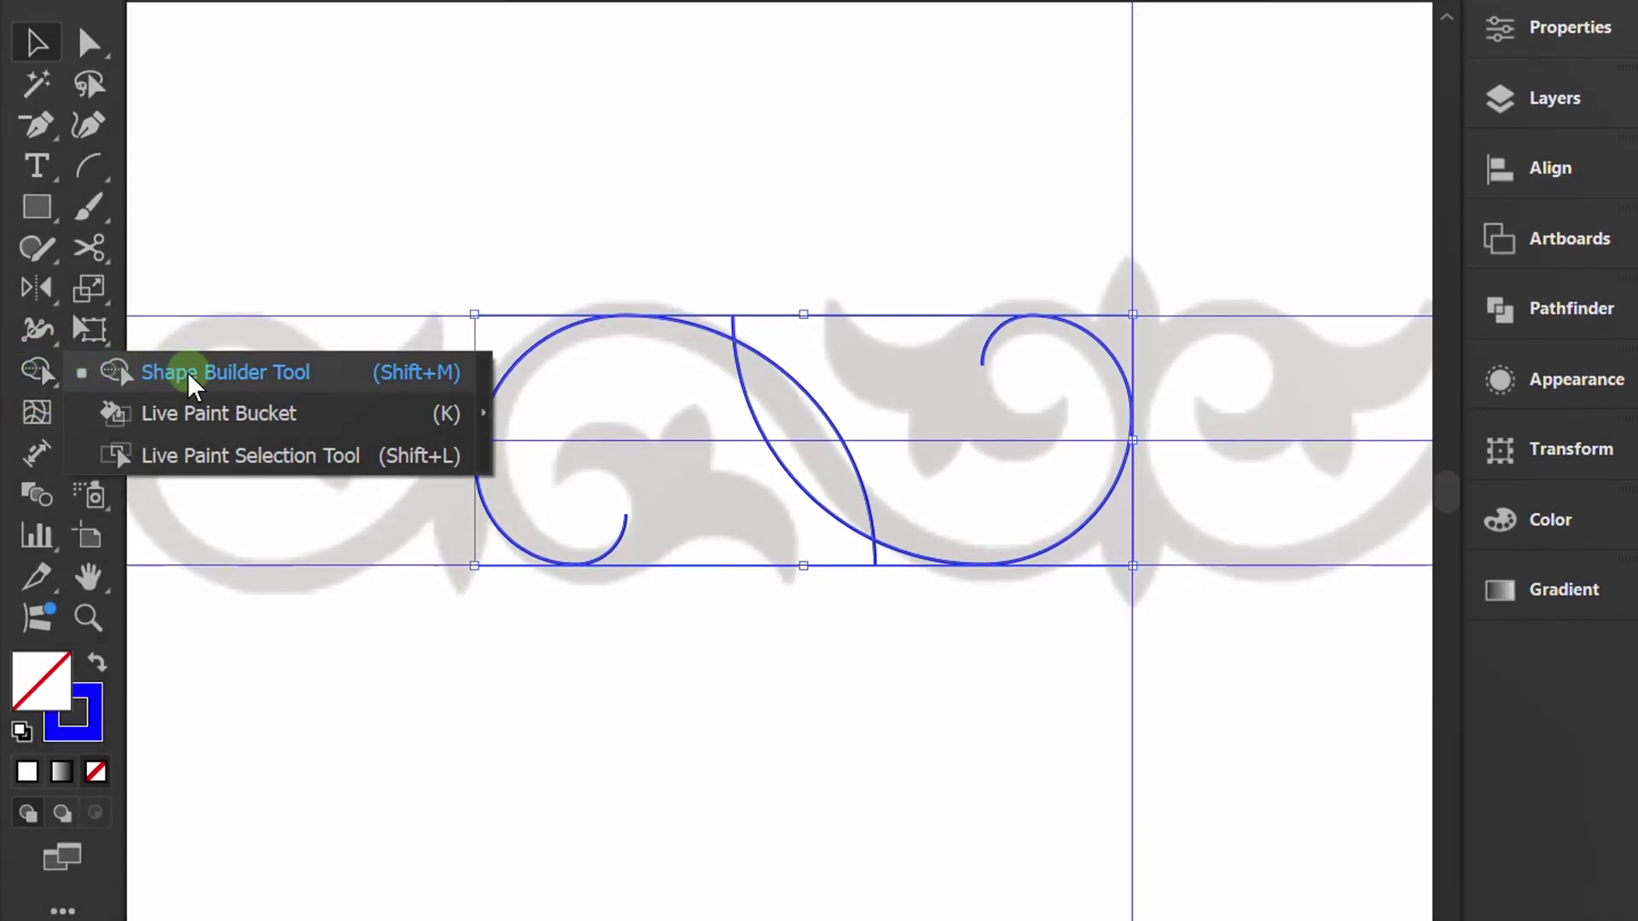
pyautogui.moveTo(190, 376); pyautogui.dragTo(191, 377)
pyautogui.scroll(4, 816, 444)
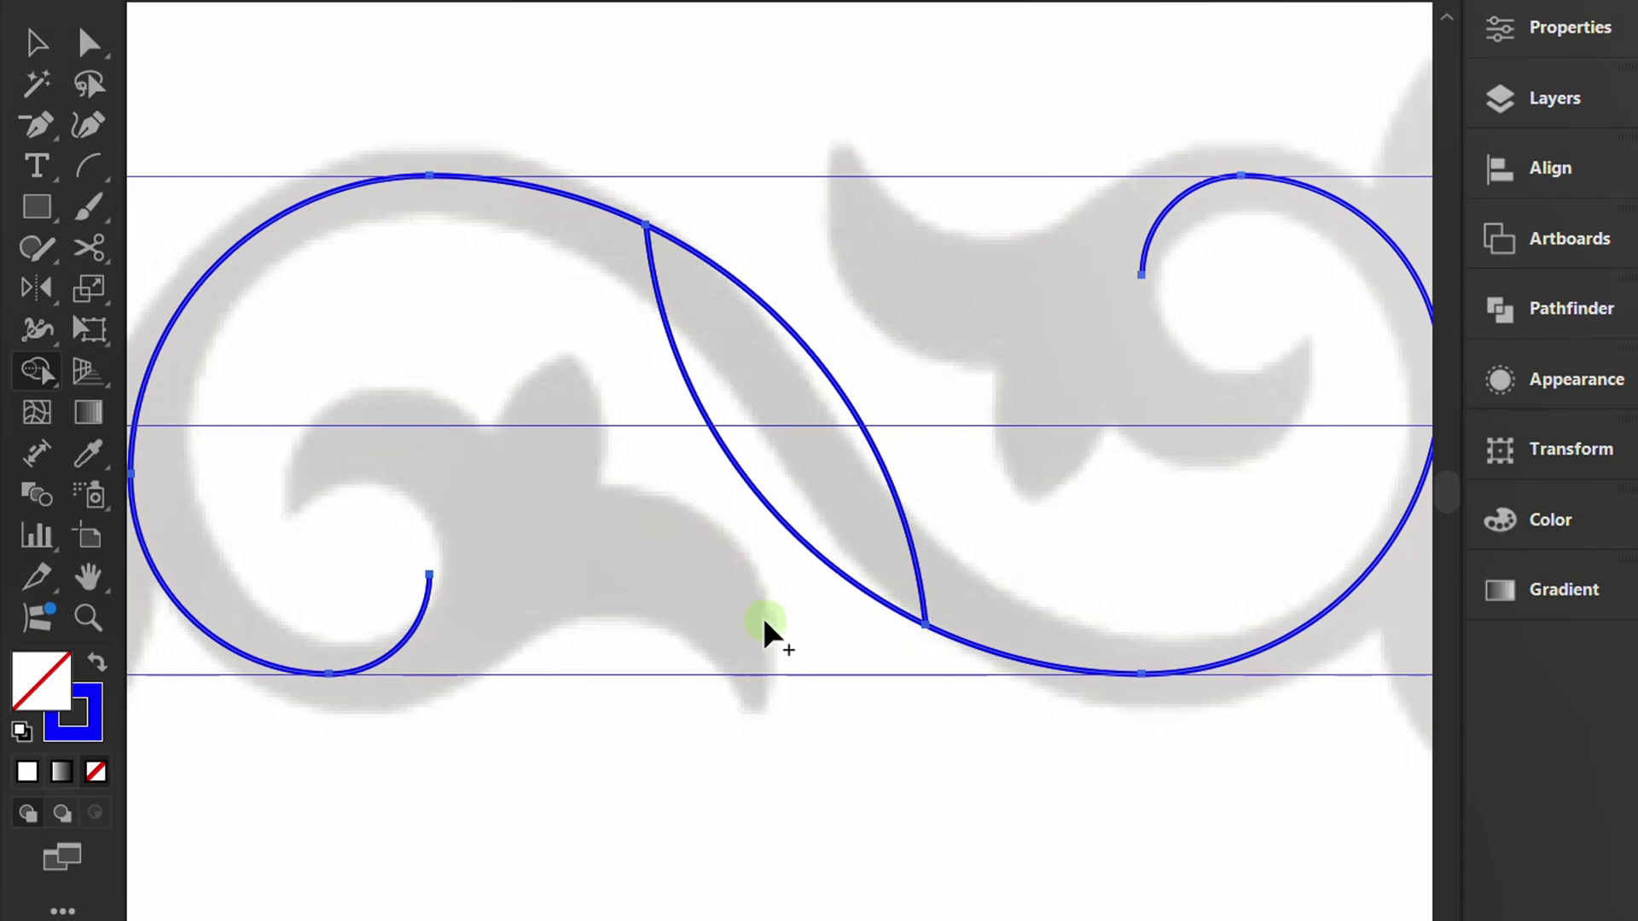
pyautogui.press('a')
pyautogui.moveTo(902, 325); pyautogui.dragTo(693, 459)
pyautogui.press('Delete')
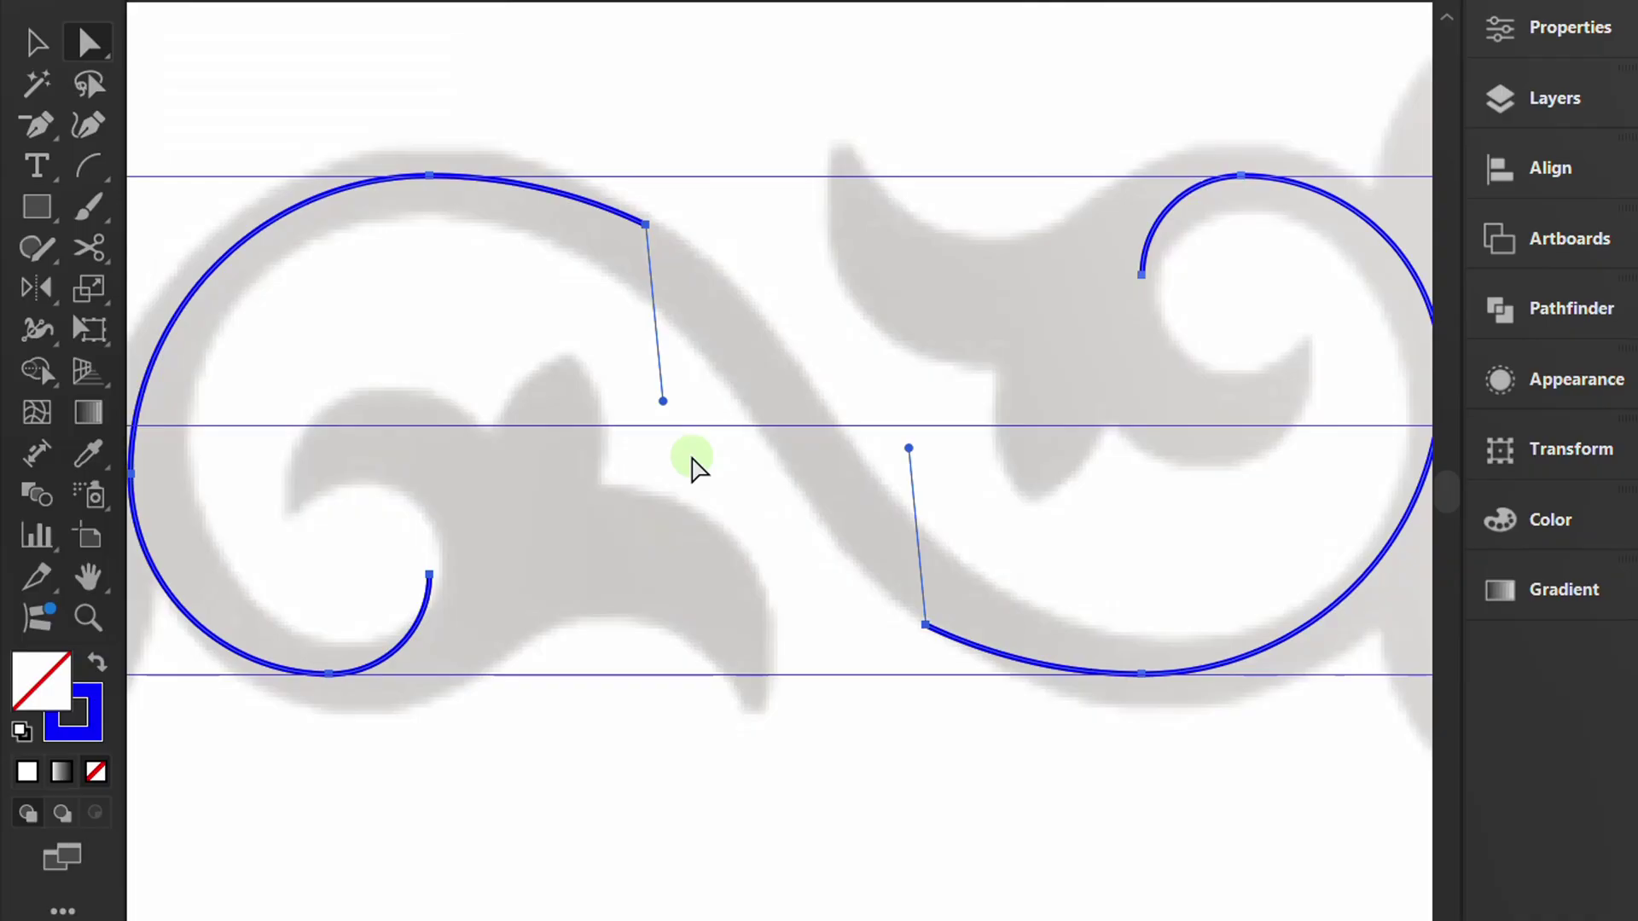
# Join all the remaining blue paths into one continuous S-shaped path.
pyautogui.press('v')
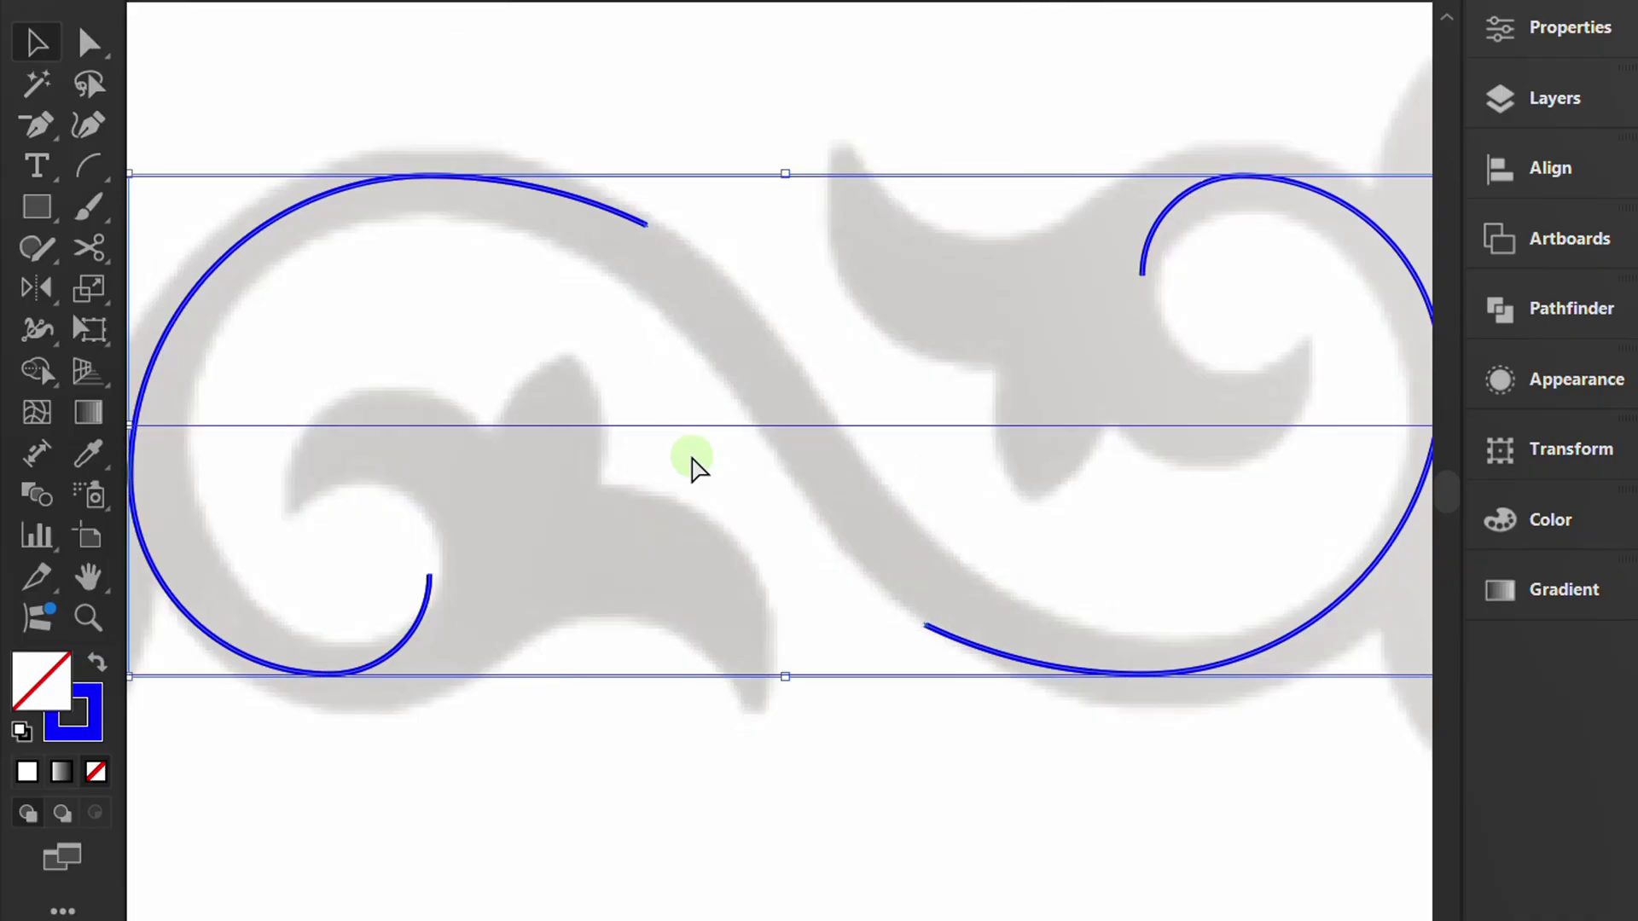
pyautogui.click(746, 796)
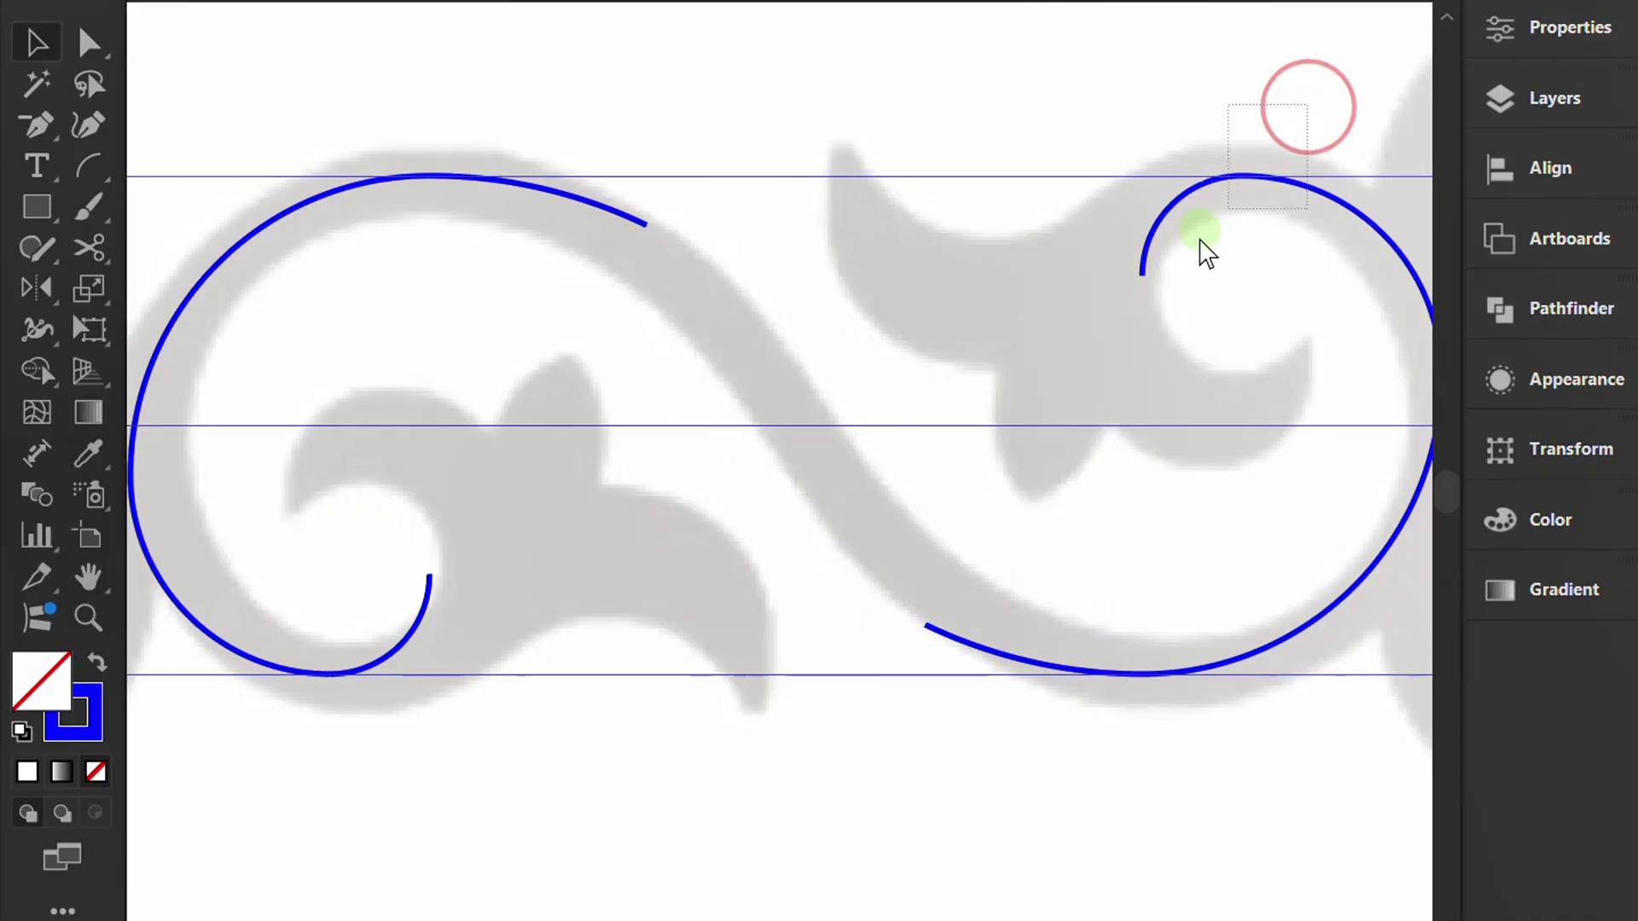
pyautogui.moveTo(1206, 253); pyautogui.dragTo(589, 648)
pyautogui.rightClick(731, 376)
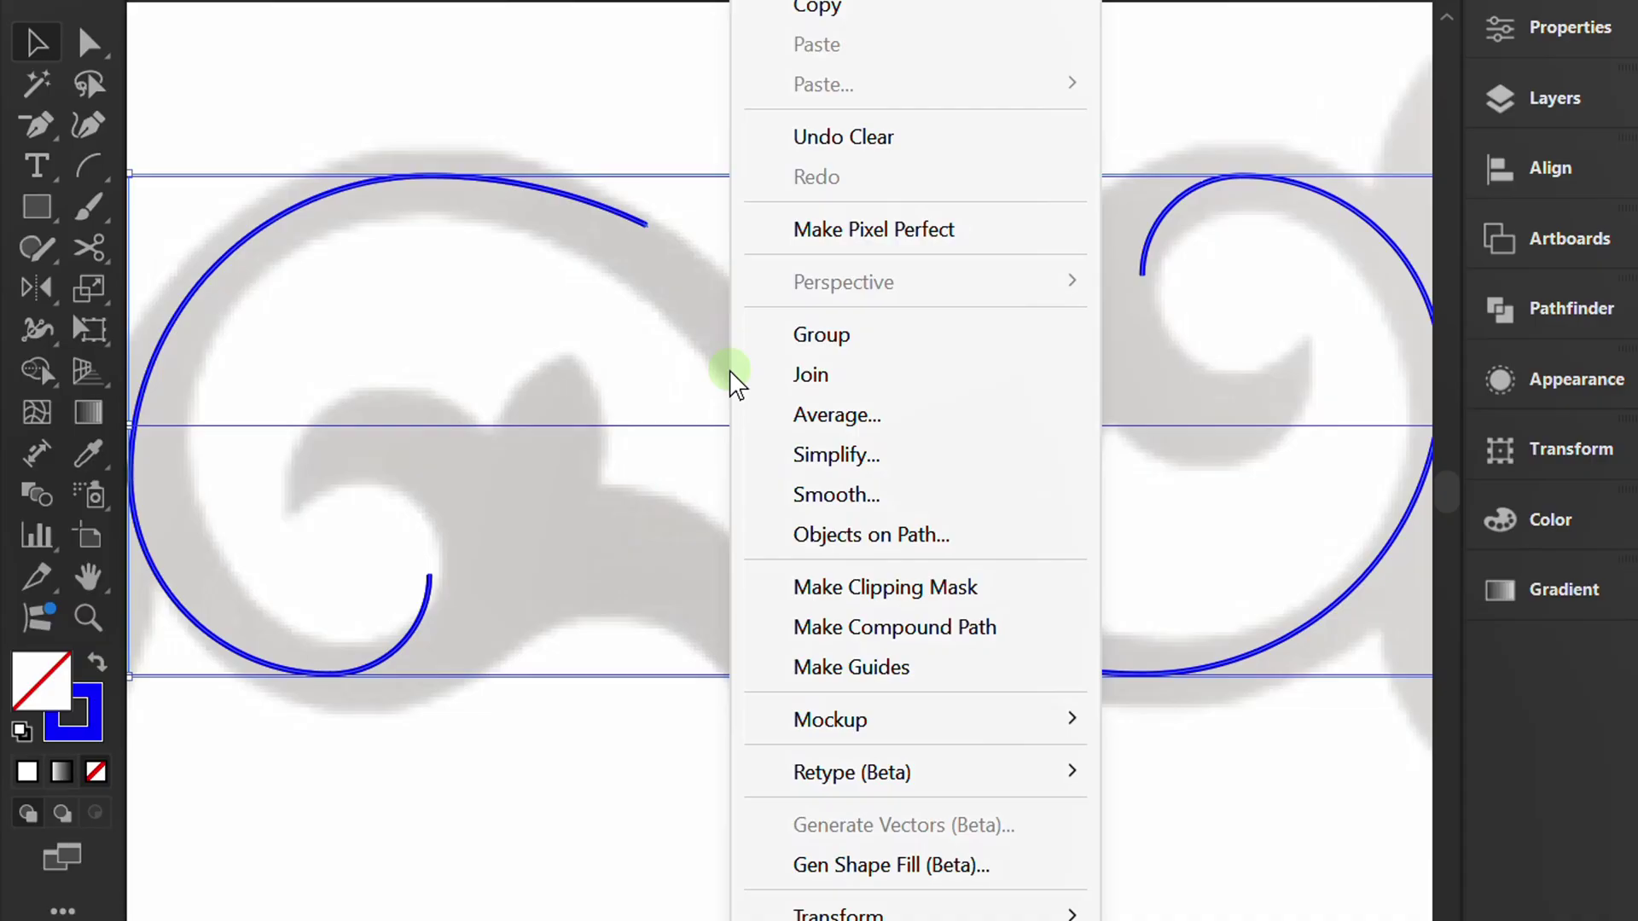
pyautogui.click(876, 370)
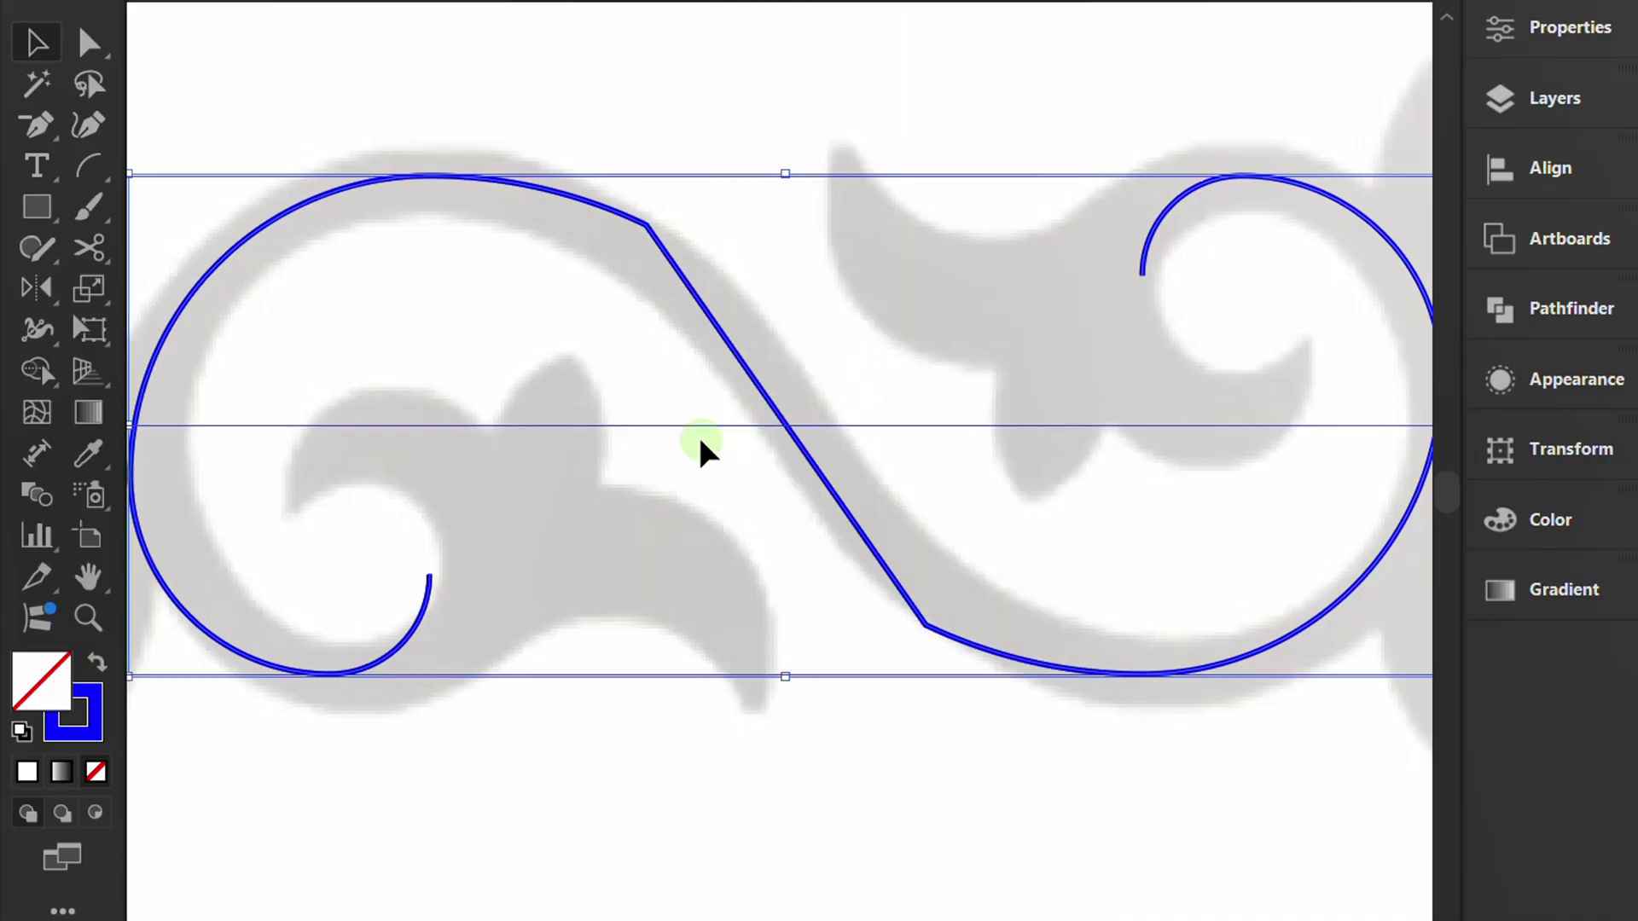
# Round the S-curve's two sharp corner anchors to a 70,95 px radius.
pyautogui.press('a')
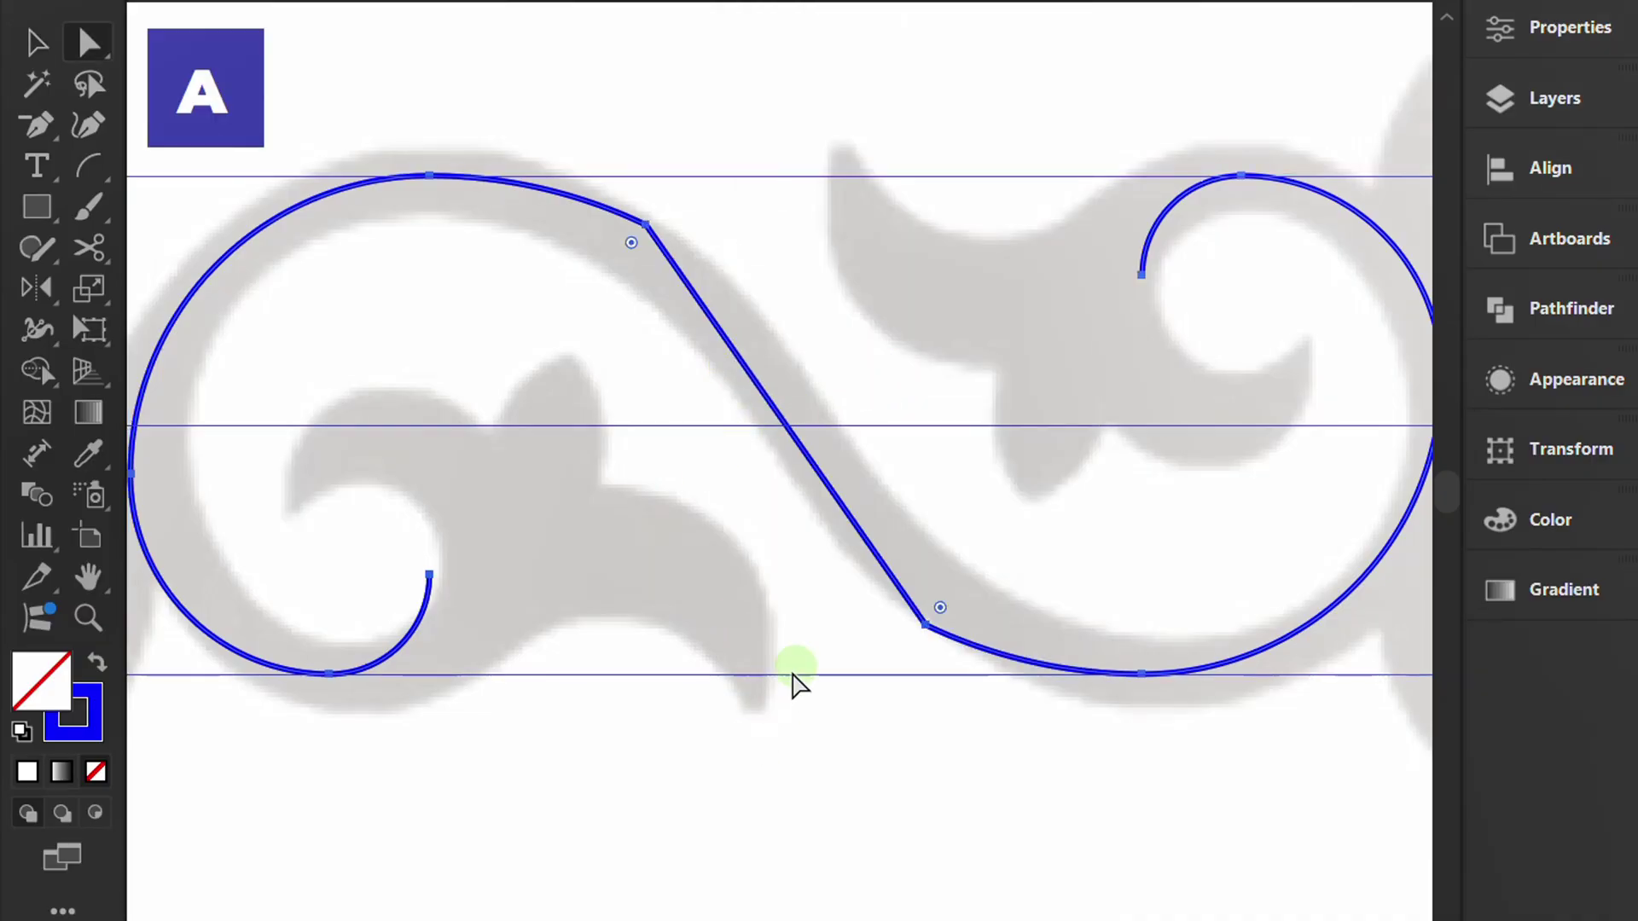
pyautogui.moveTo(1052, 162); pyautogui.dragTo(603, 713)
pyautogui.moveTo(629, 245); pyautogui.dragTo(245, 574)
pyautogui.press('v')
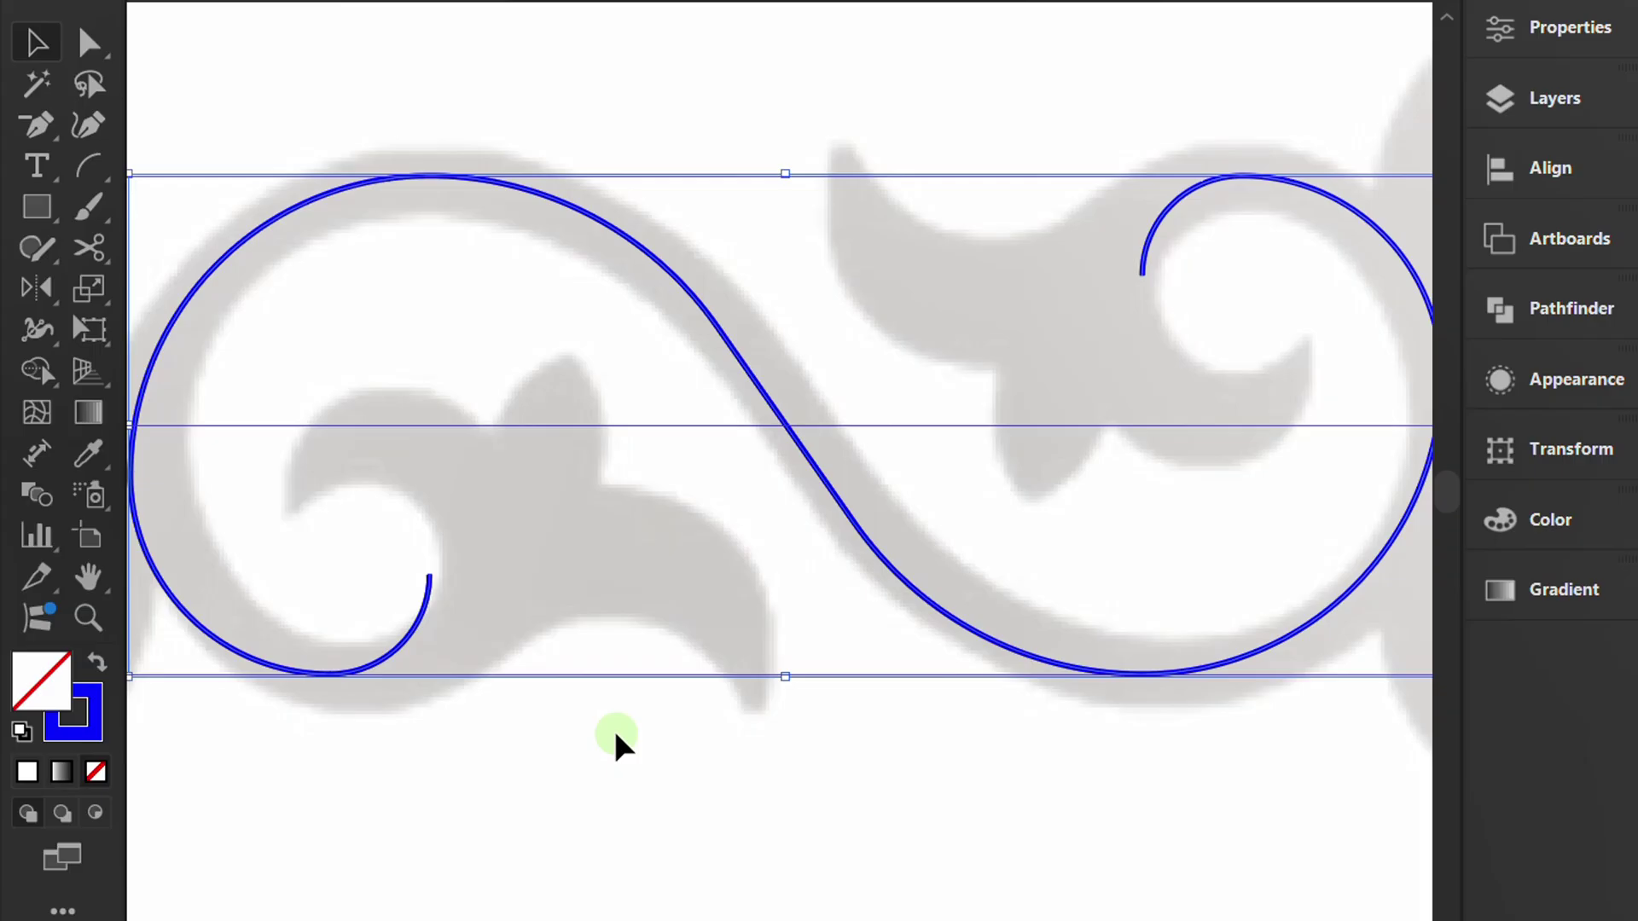
pyautogui.scroll(-2, 613, 727)
pyautogui.scroll(3, 887, 413)
# Nudge the right curl's end anchor left and the left spiral's end anchor right, two steps each.
pyautogui.press('a')
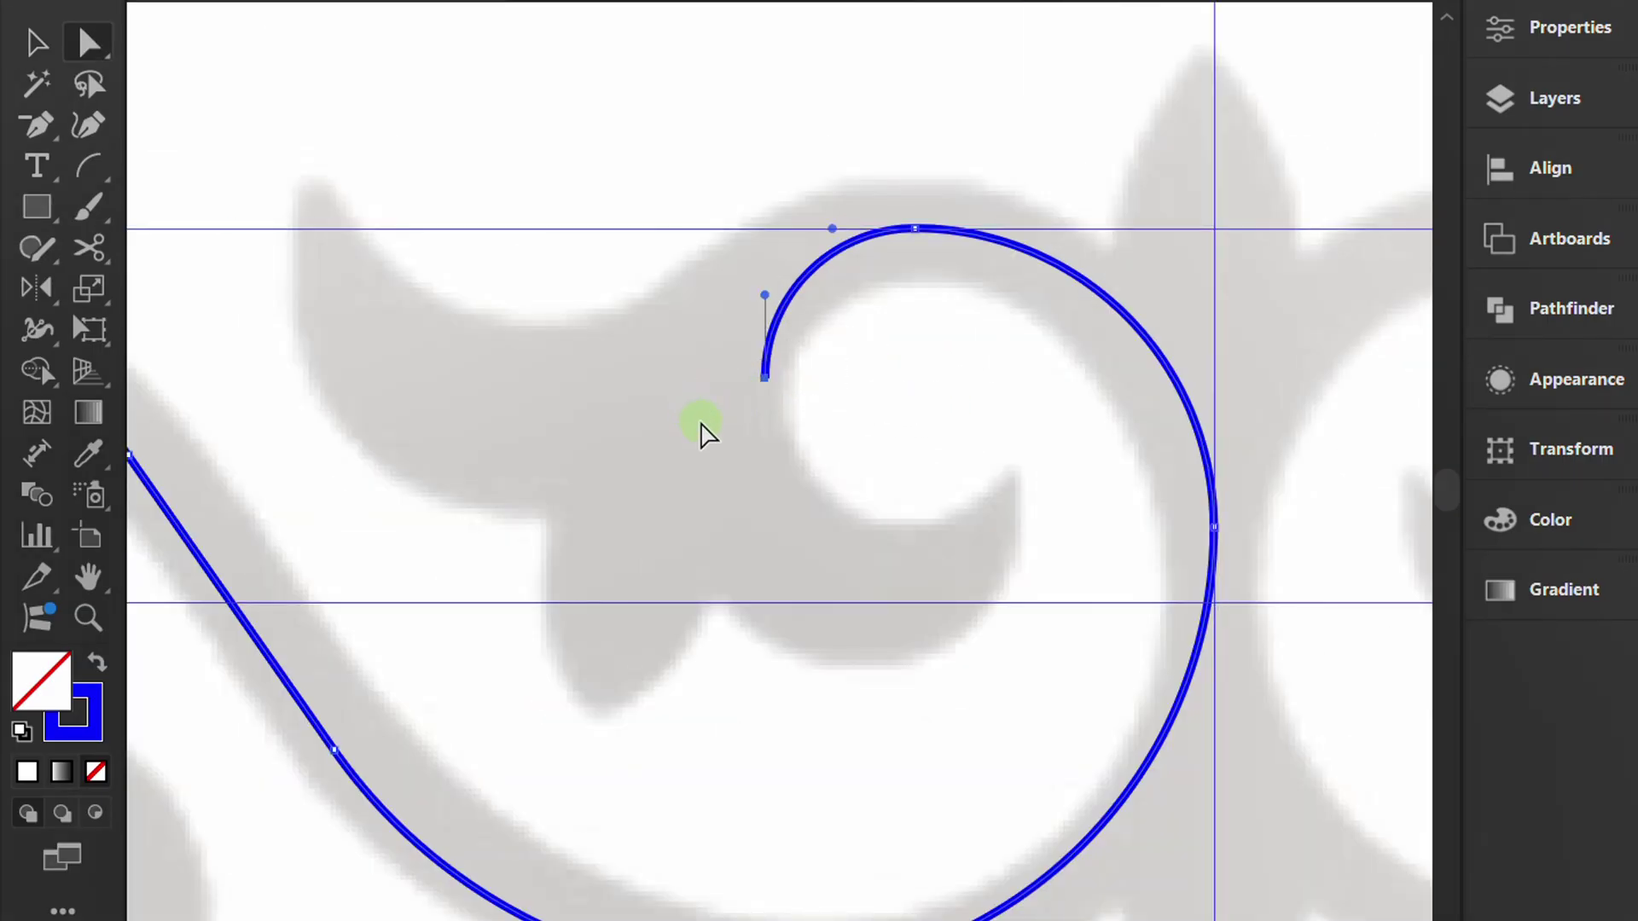
pyautogui.press('Left')
pyautogui.press('Left')
pyautogui.press('Left')
pyautogui.press('Left')
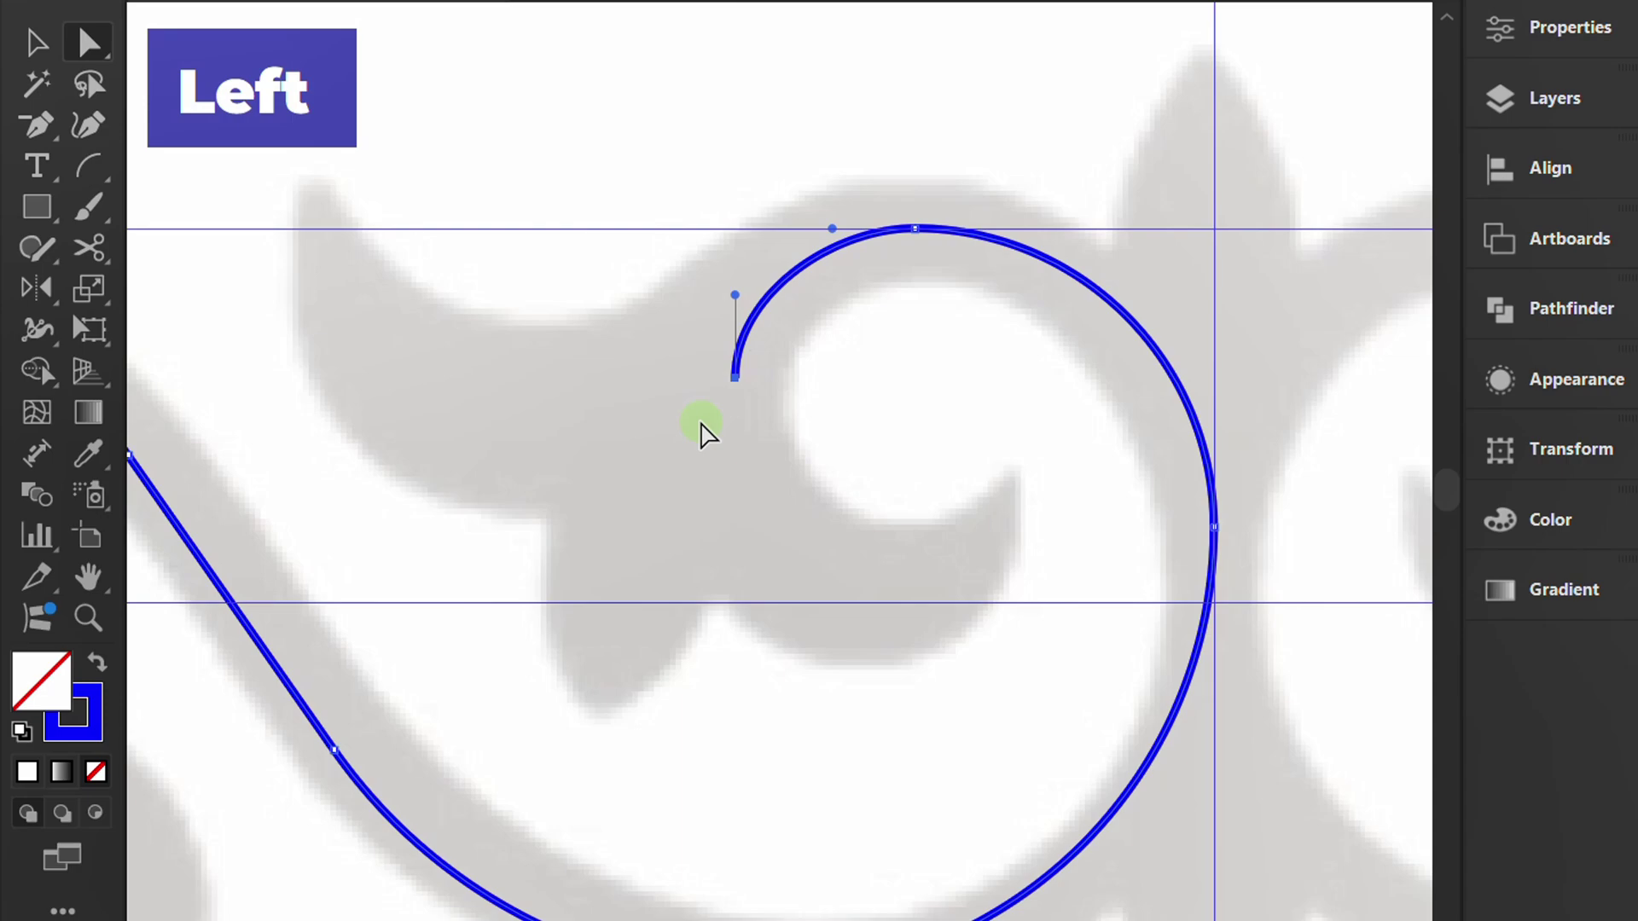
pyautogui.press('Left')
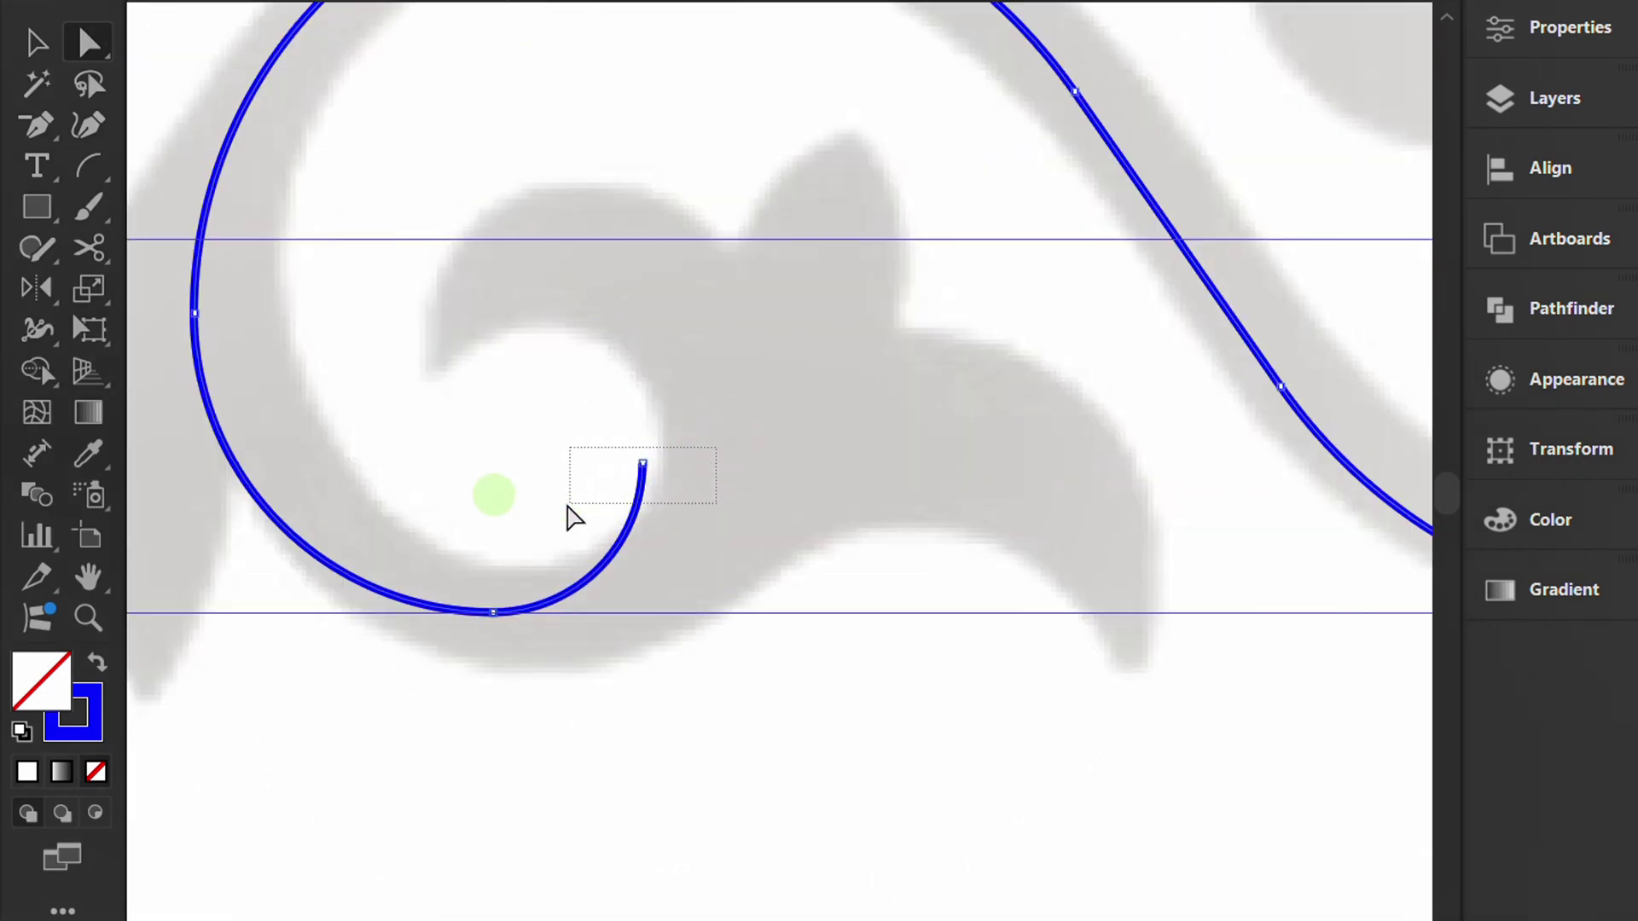
pyautogui.press('Right')
pyautogui.press('Right')
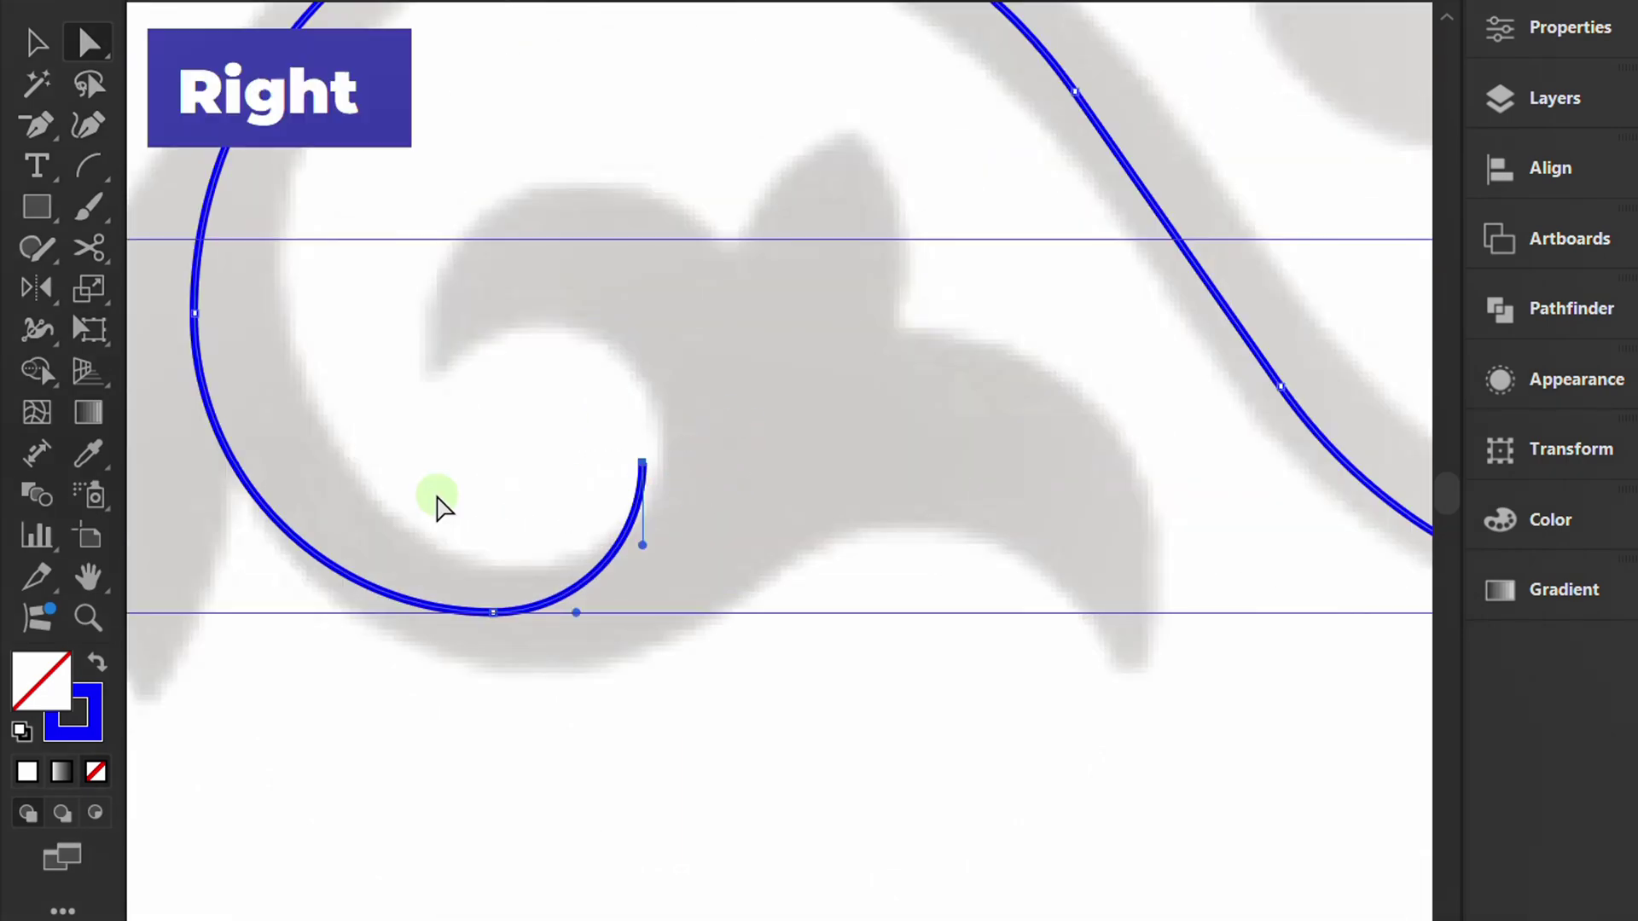
pyautogui.press('Right')
pyautogui.press('Right')
pyautogui.press('Right')
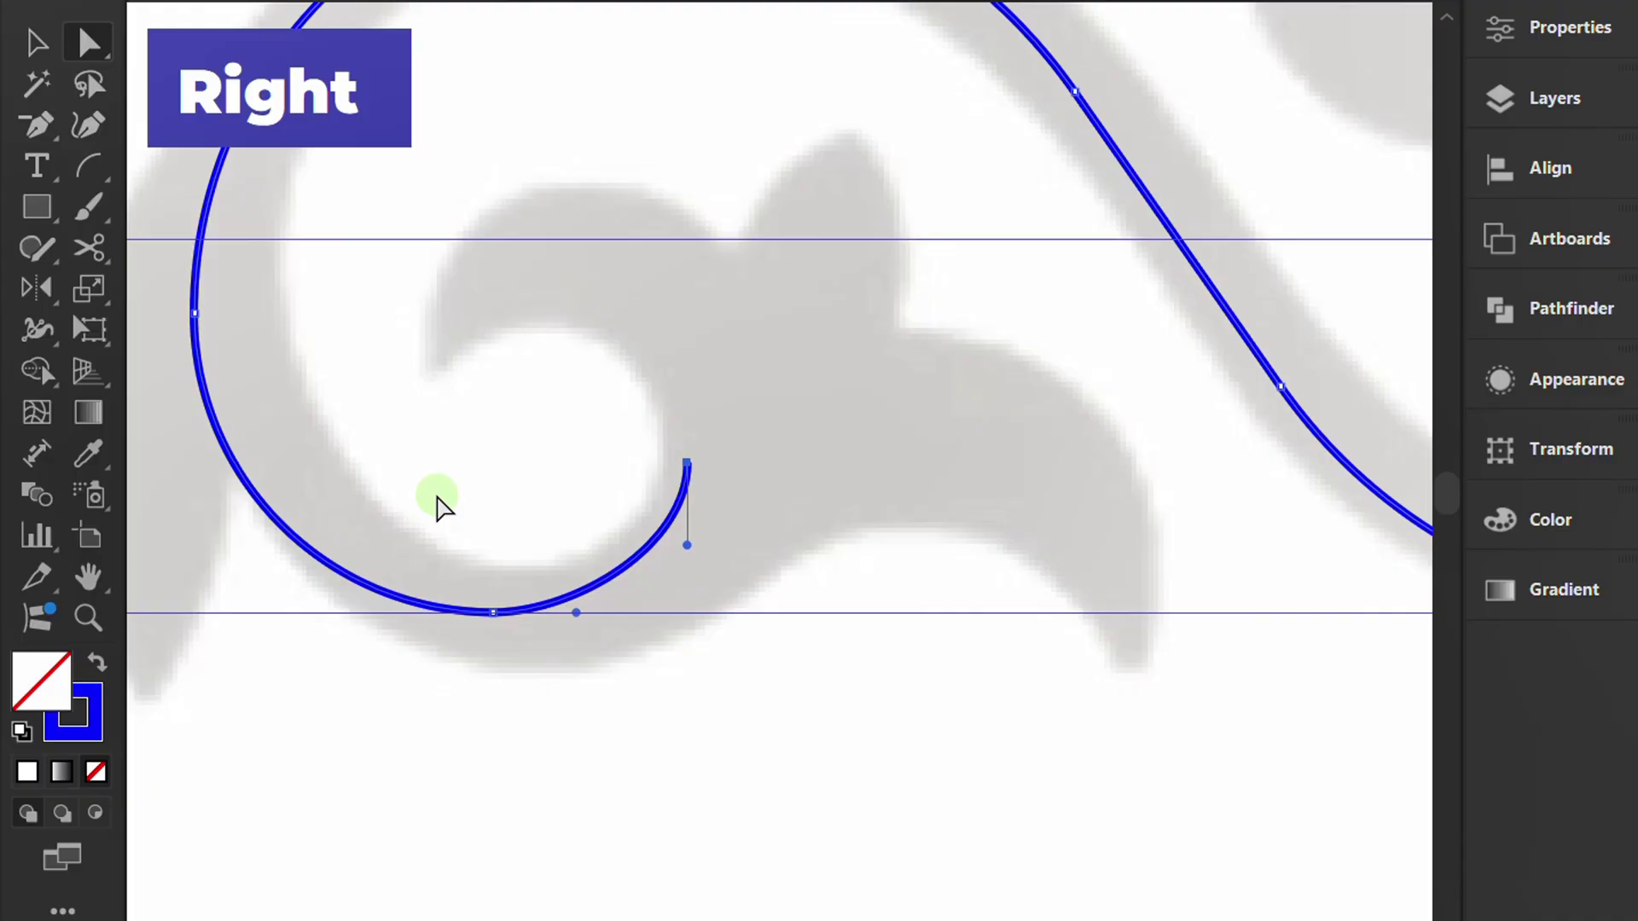
pyautogui.scroll(-3, 628, 519)
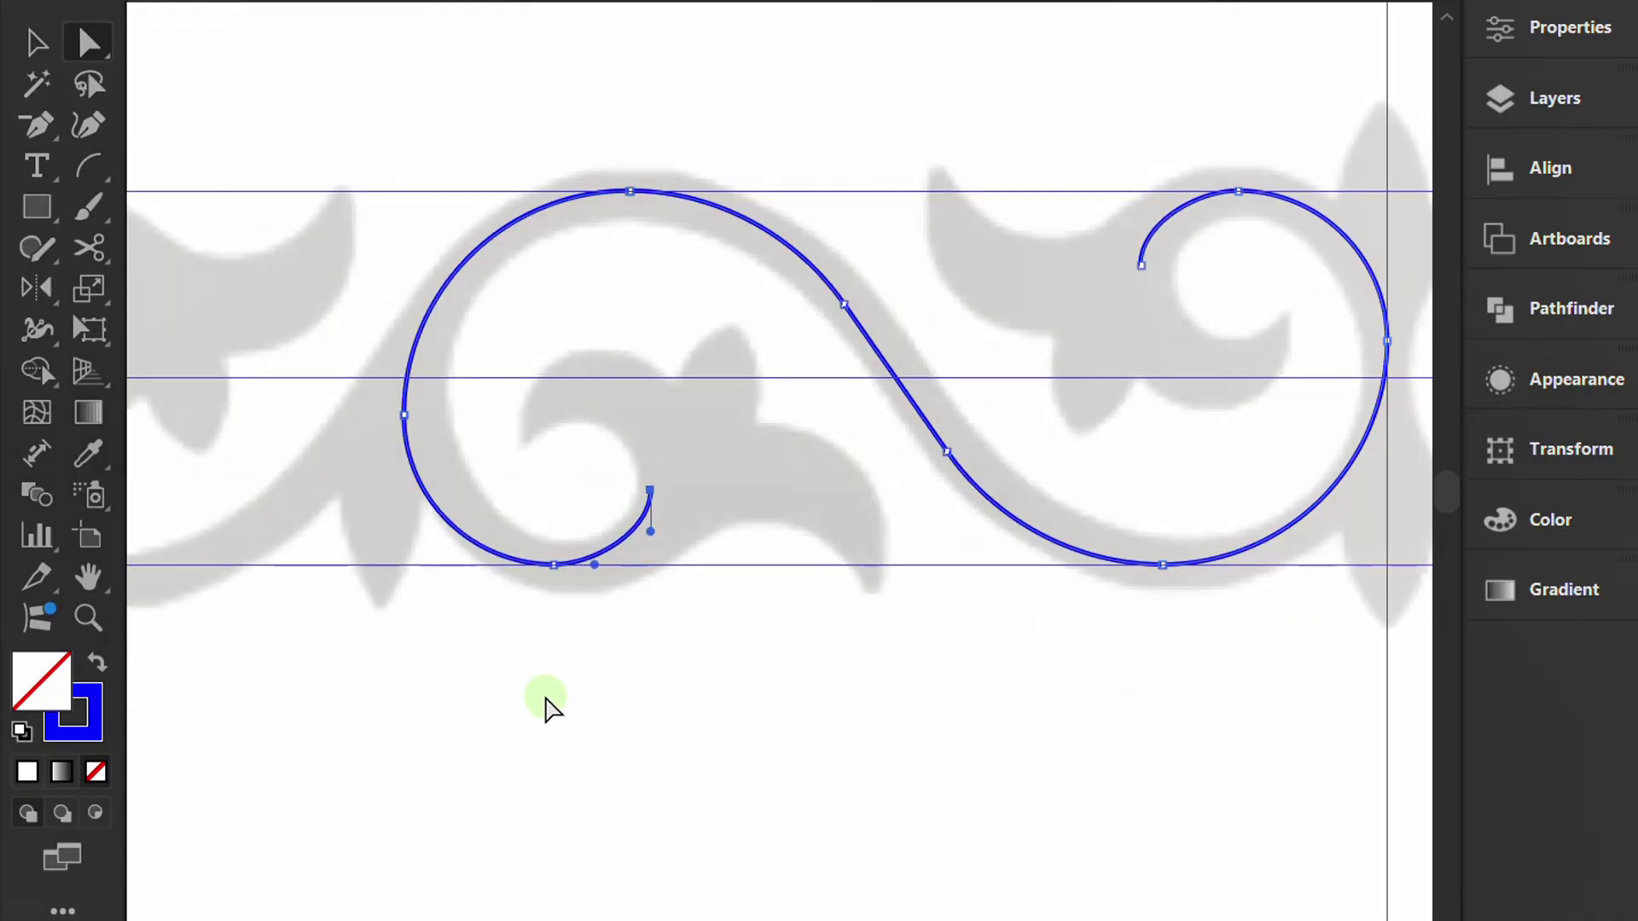
pyautogui.press('v')
pyautogui.click(574, 698)
# Reflect a copy of the S-curve to the left.
pyautogui.scroll(-2, 838, 617)
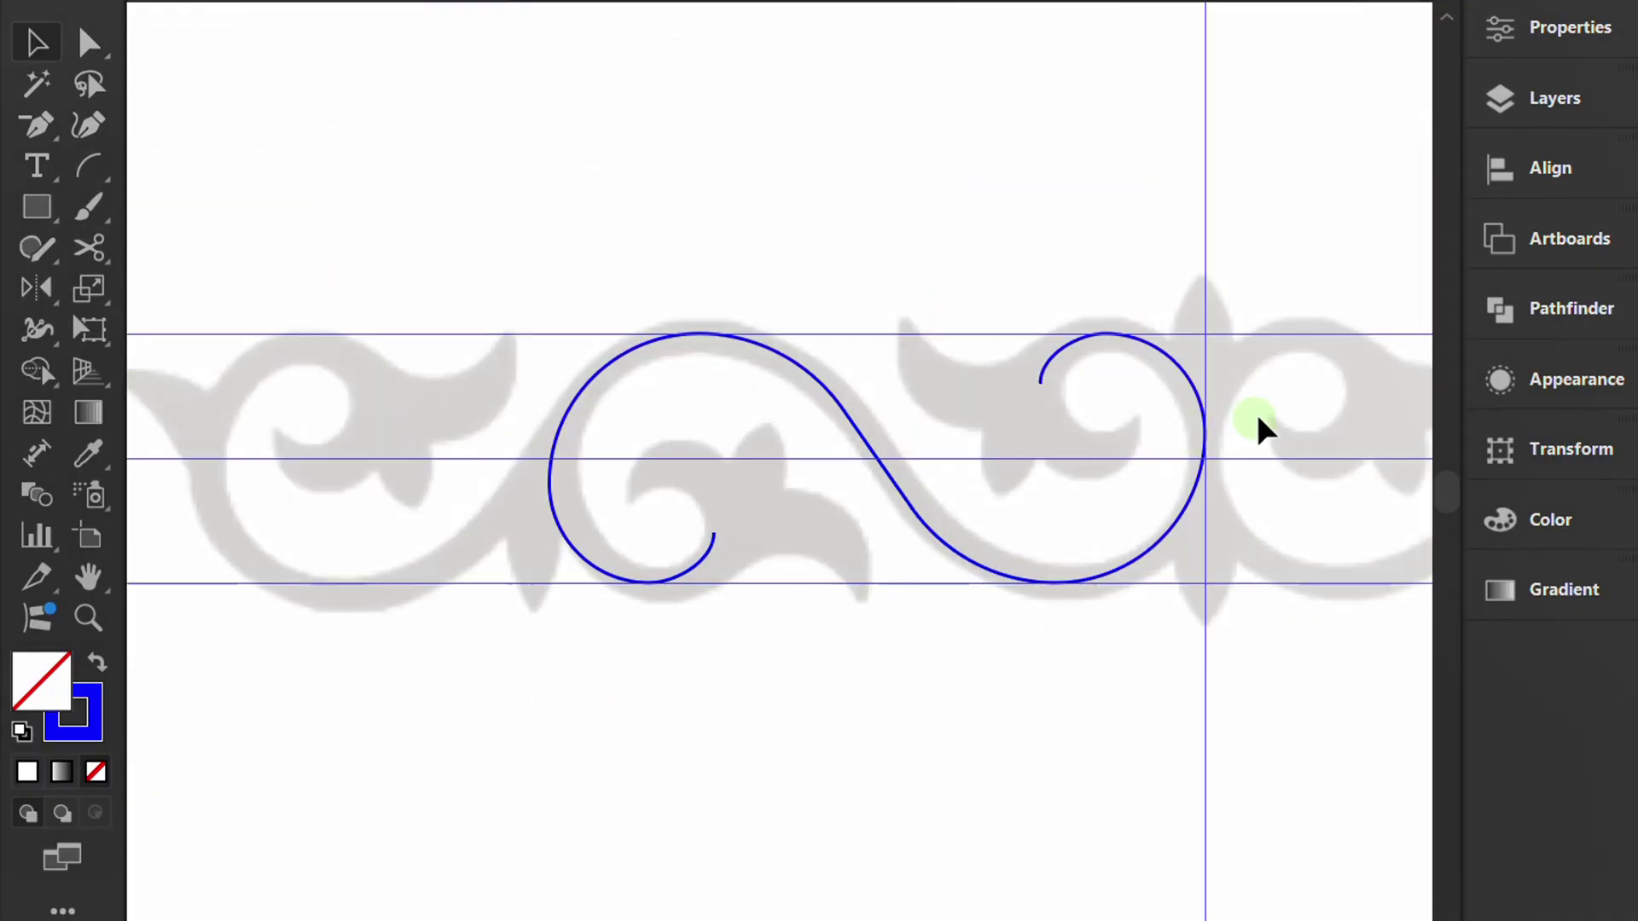
pyautogui.moveTo(1256, 397); pyautogui.dragTo(936, 674)
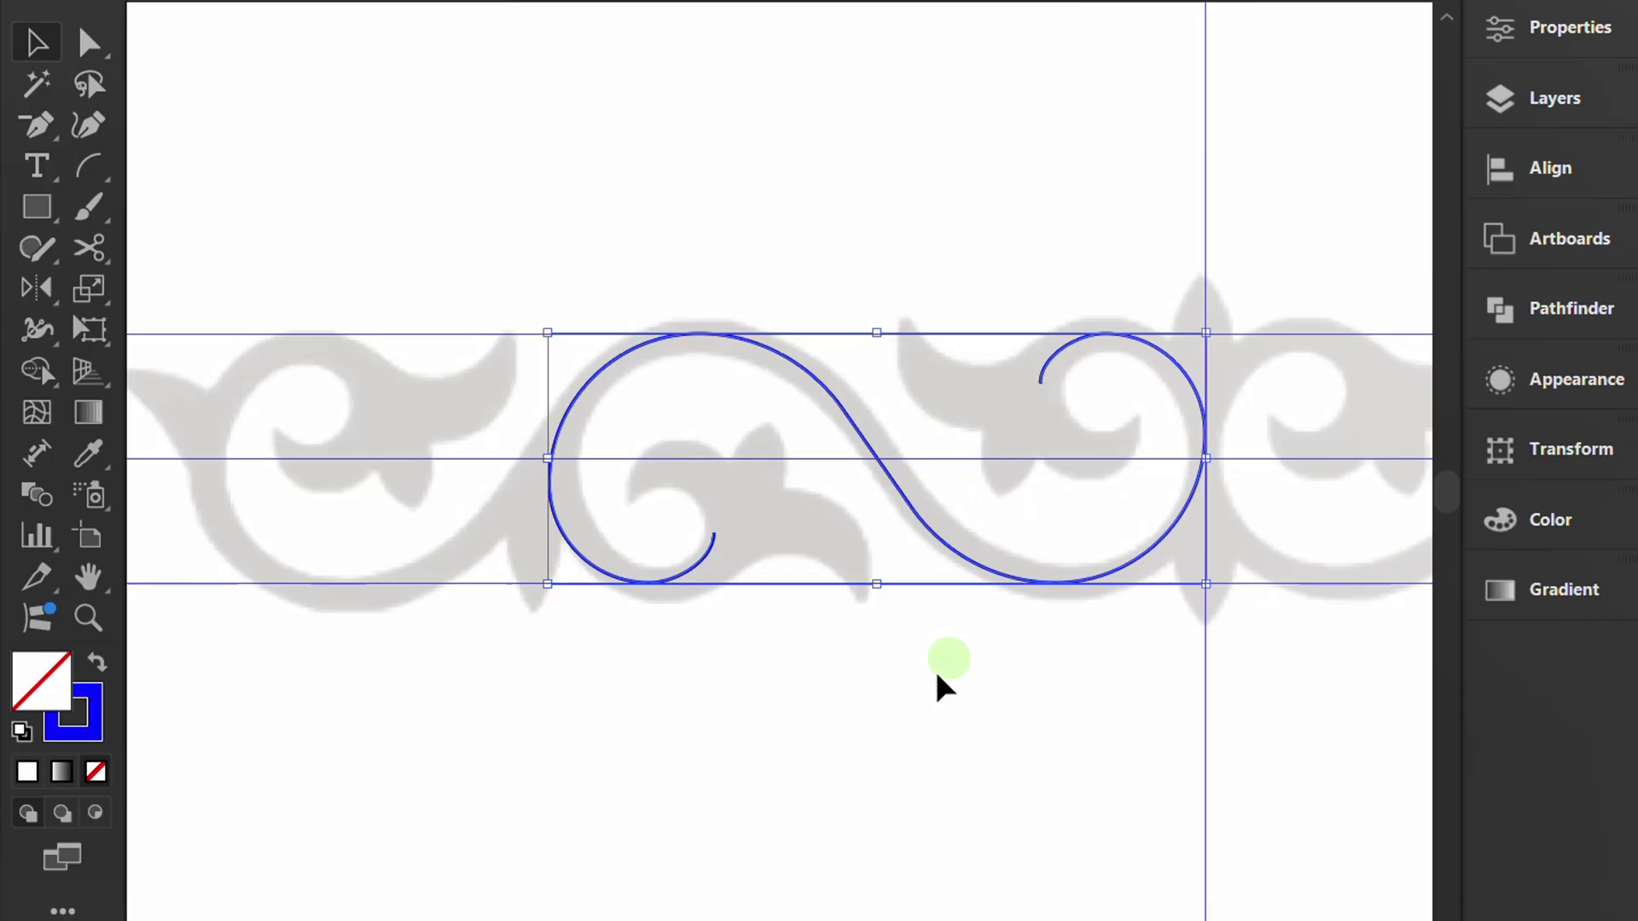
pyautogui.press('o')
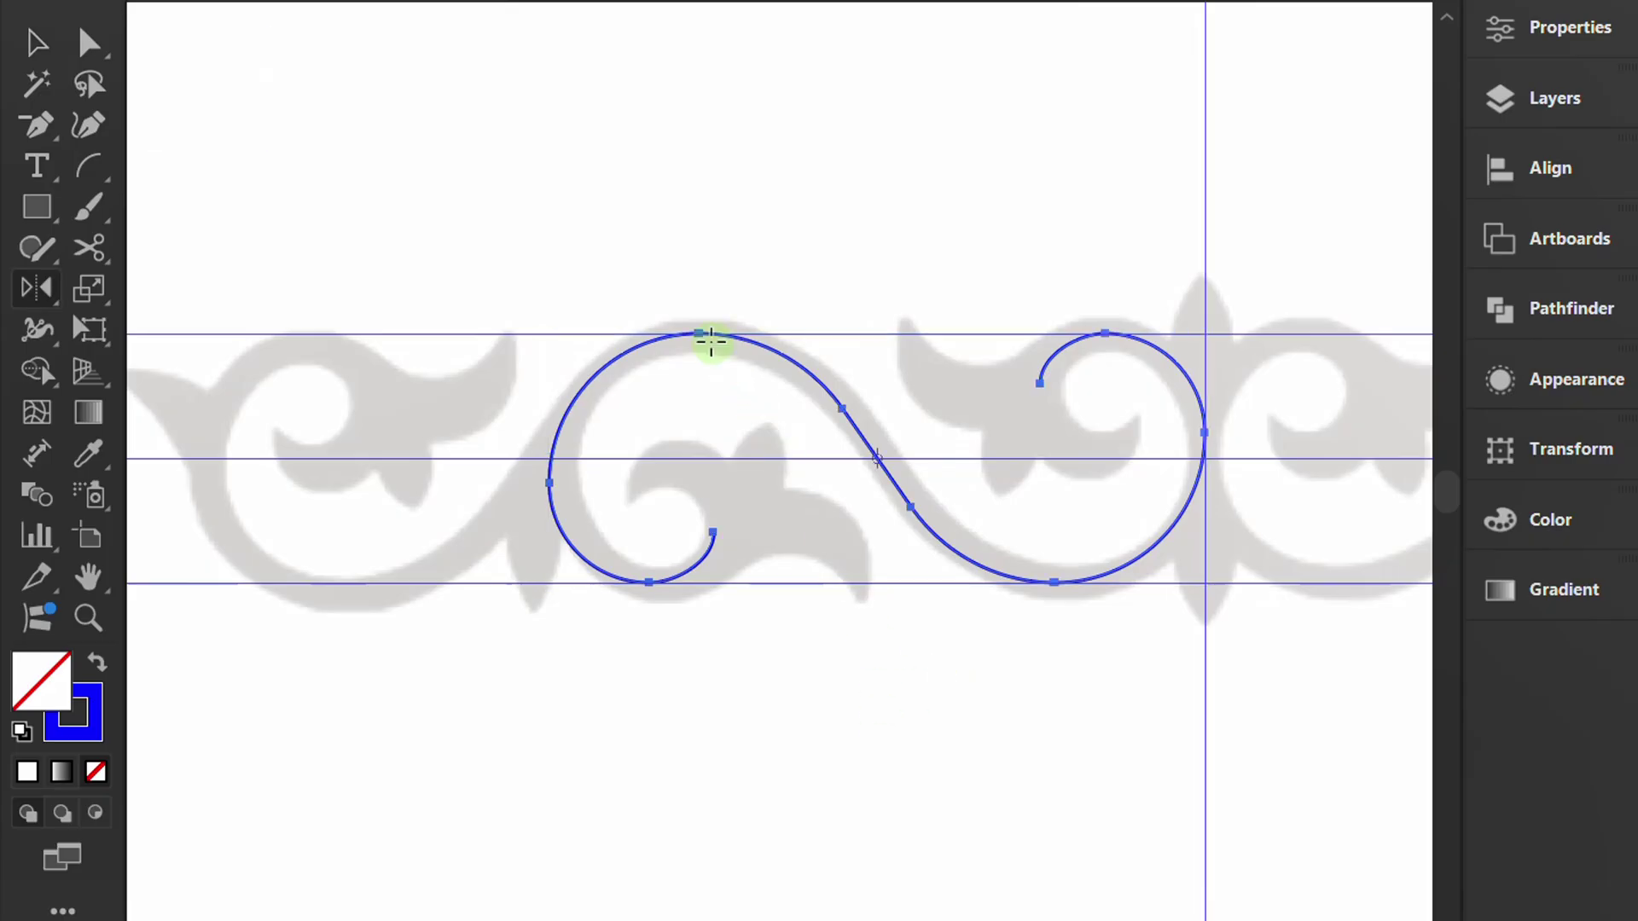
pyautogui.moveTo(747, 423); pyautogui.dragTo(582, 561)
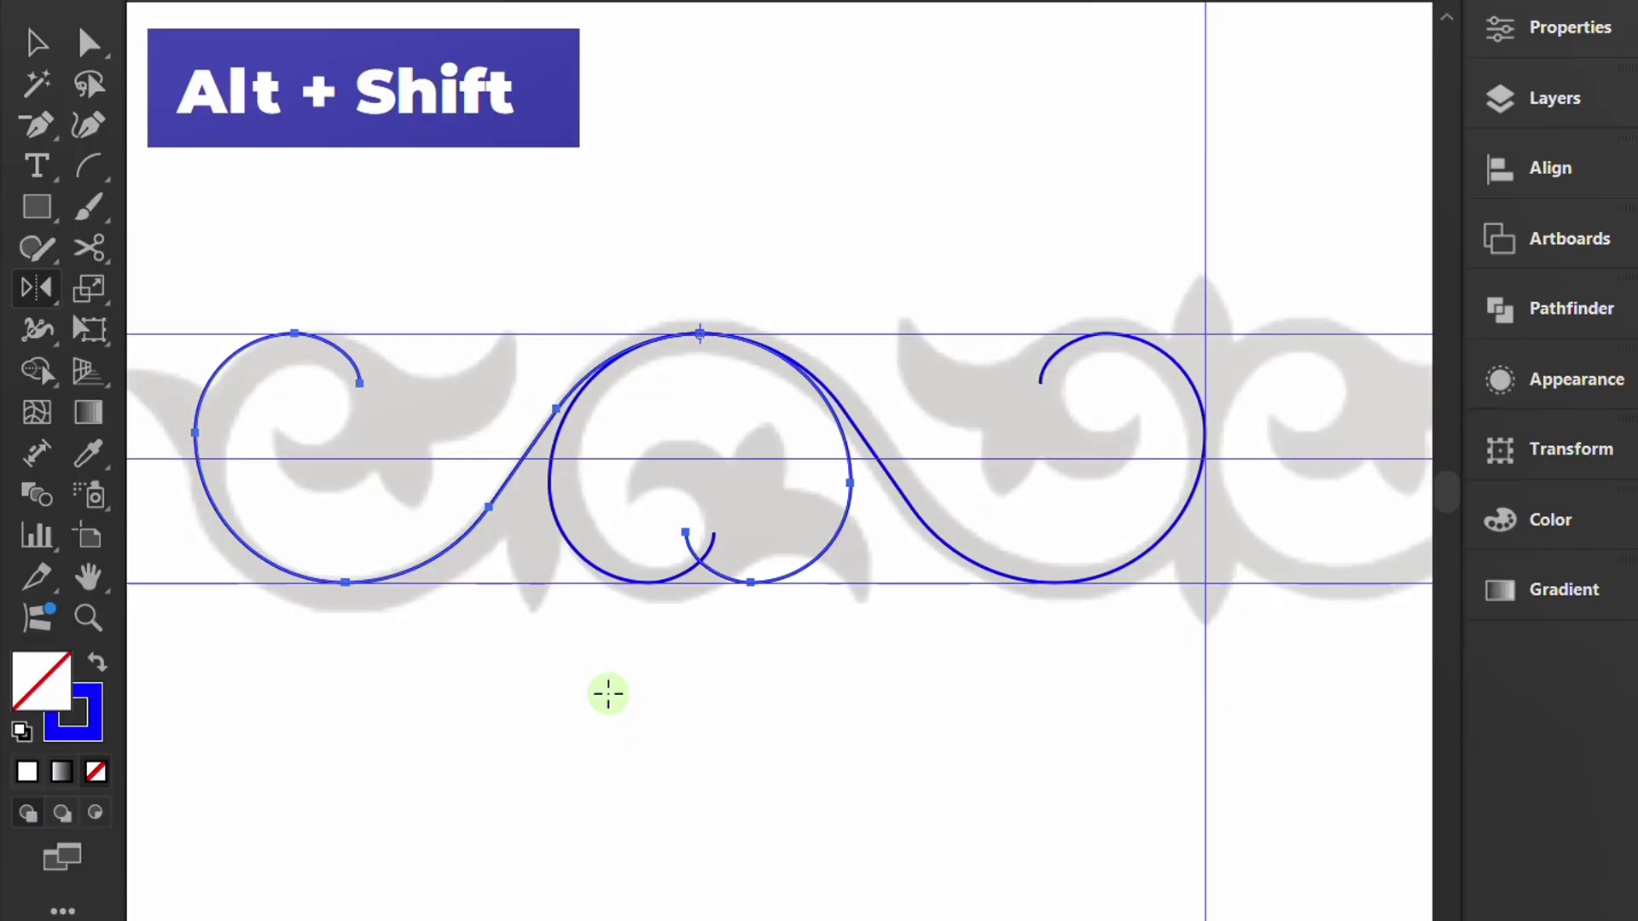
pyautogui.press('v')
pyautogui.click(608, 687)
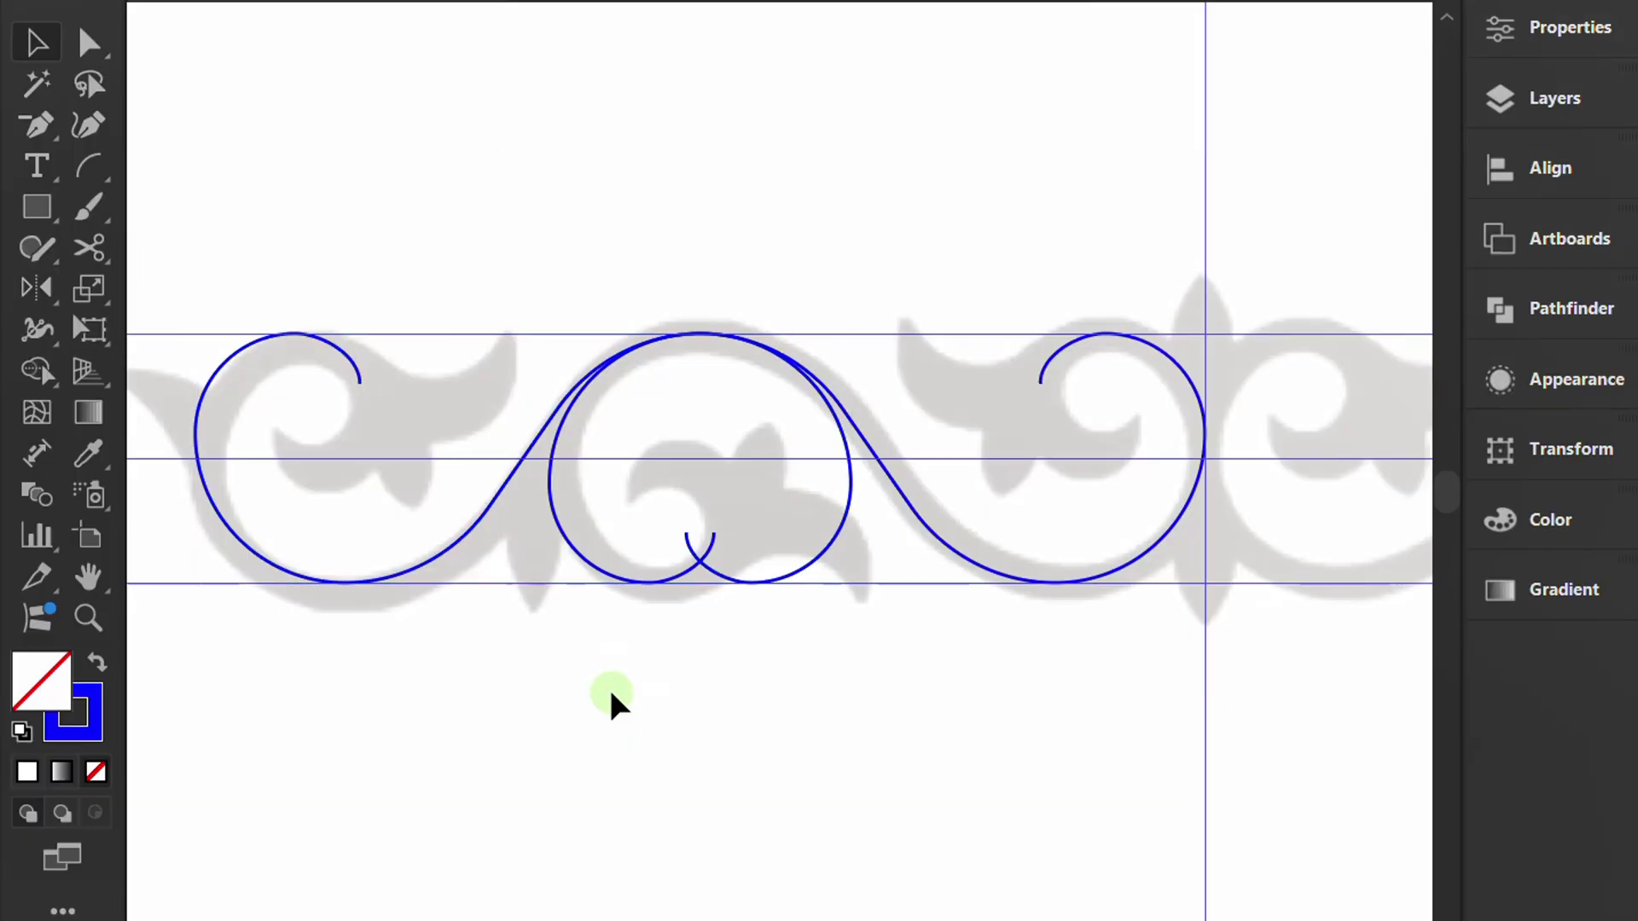
# Delete the arc's top segment, the right arc's end segment and the inner arc's unwanted end.
pyautogui.press('a')
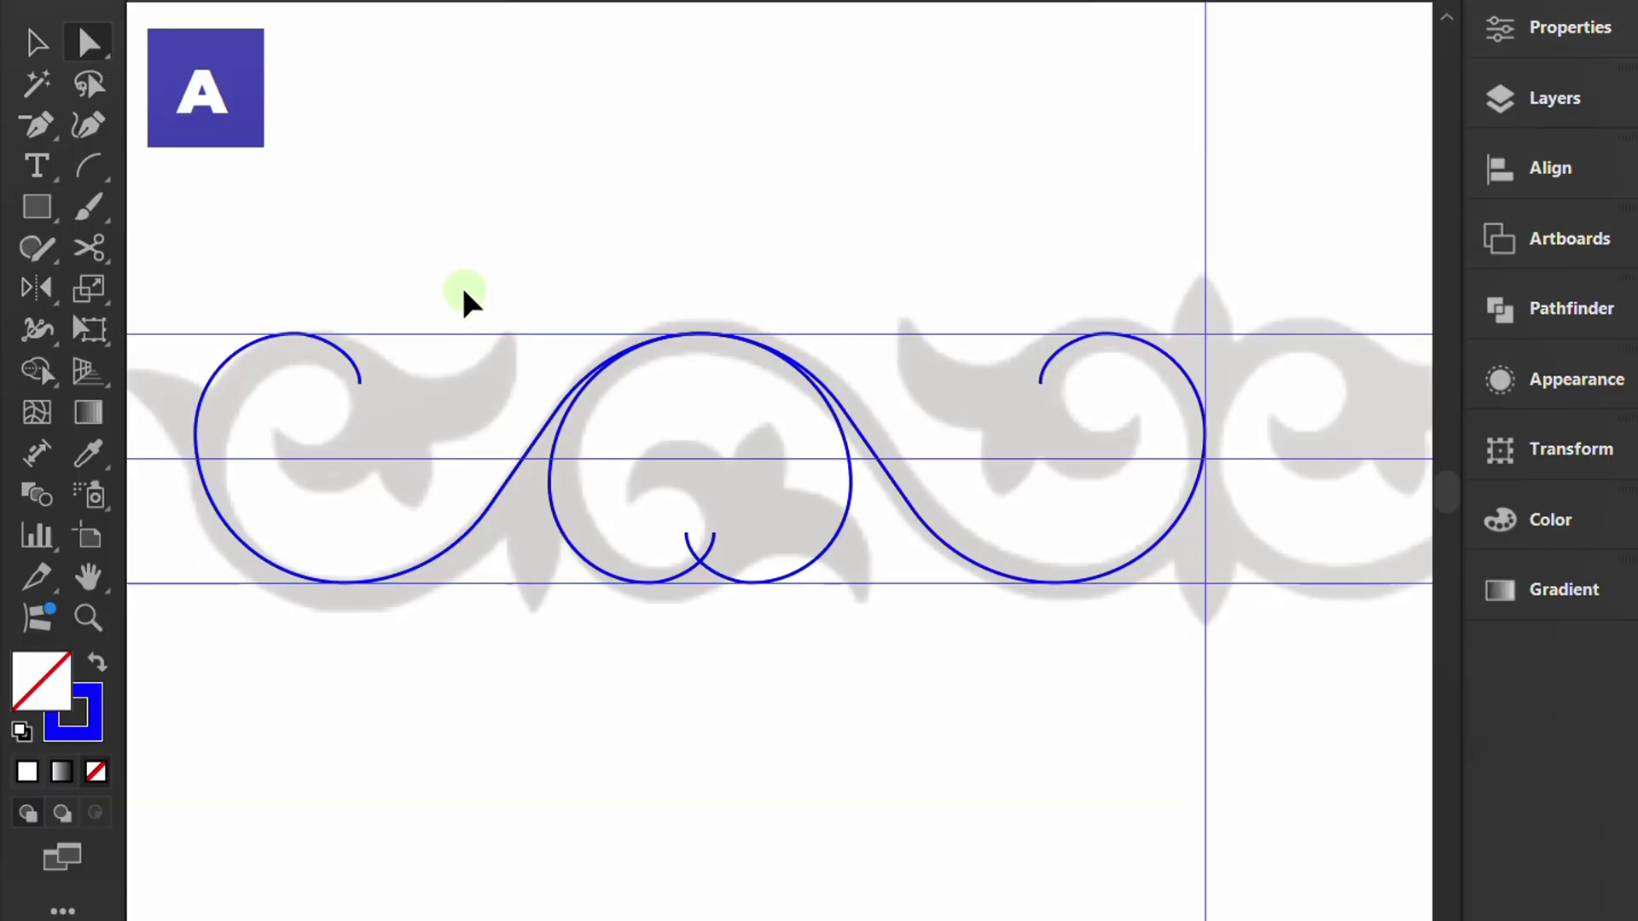
pyautogui.scroll(4, 758, 665)
pyautogui.moveTo(584, 260); pyautogui.dragTo(517, 311)
pyautogui.press('Delete')
pyautogui.moveTo(821, 378); pyautogui.dragTo(772, 461)
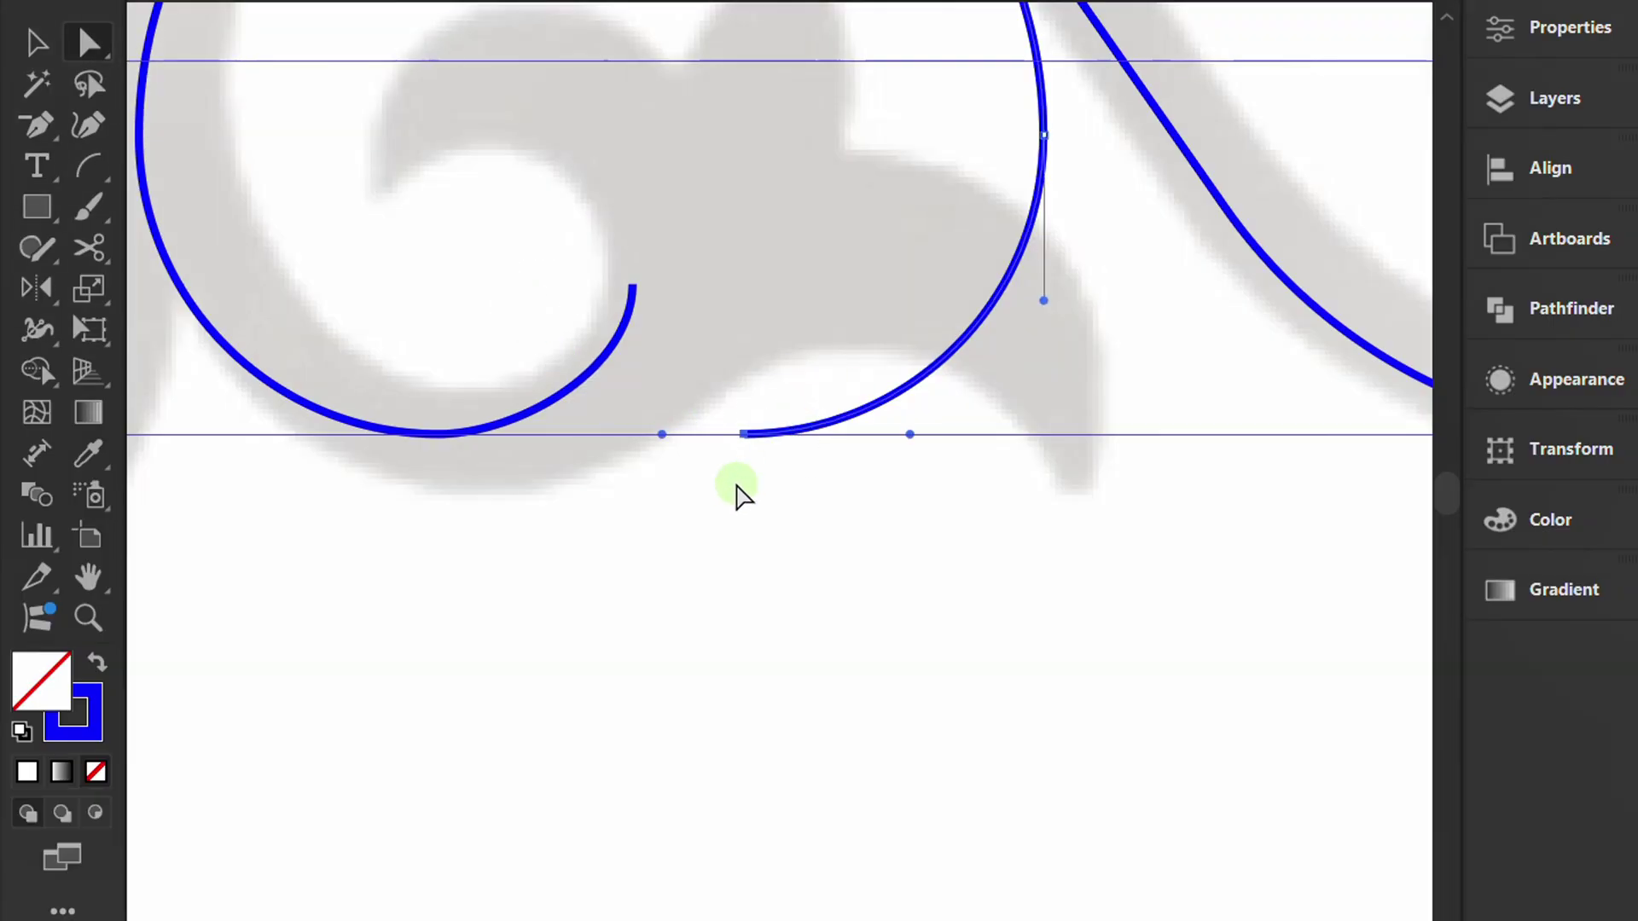
pyautogui.press('Delete')
pyautogui.scroll(-2, 878, 636)
pyautogui.moveTo(1002, 386); pyautogui.dragTo(936, 428)
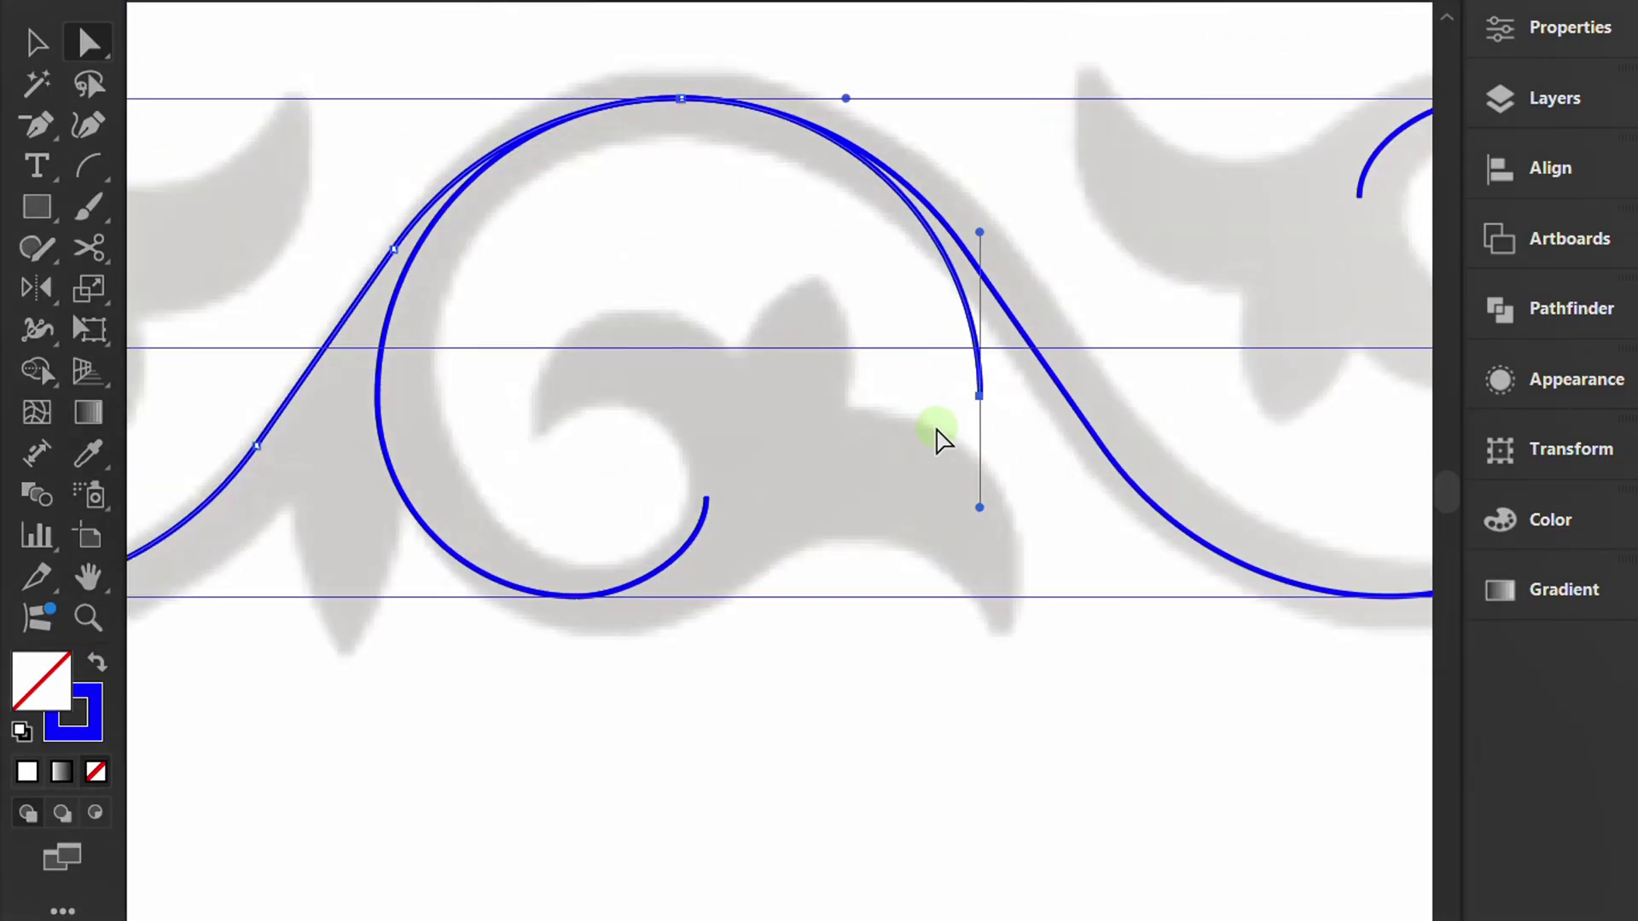
pyautogui.press('Delete')
pyautogui.scroll(-2, 936, 440)
# Recenter the view on the curves and select all the scroll curves.
pyautogui.press('v')
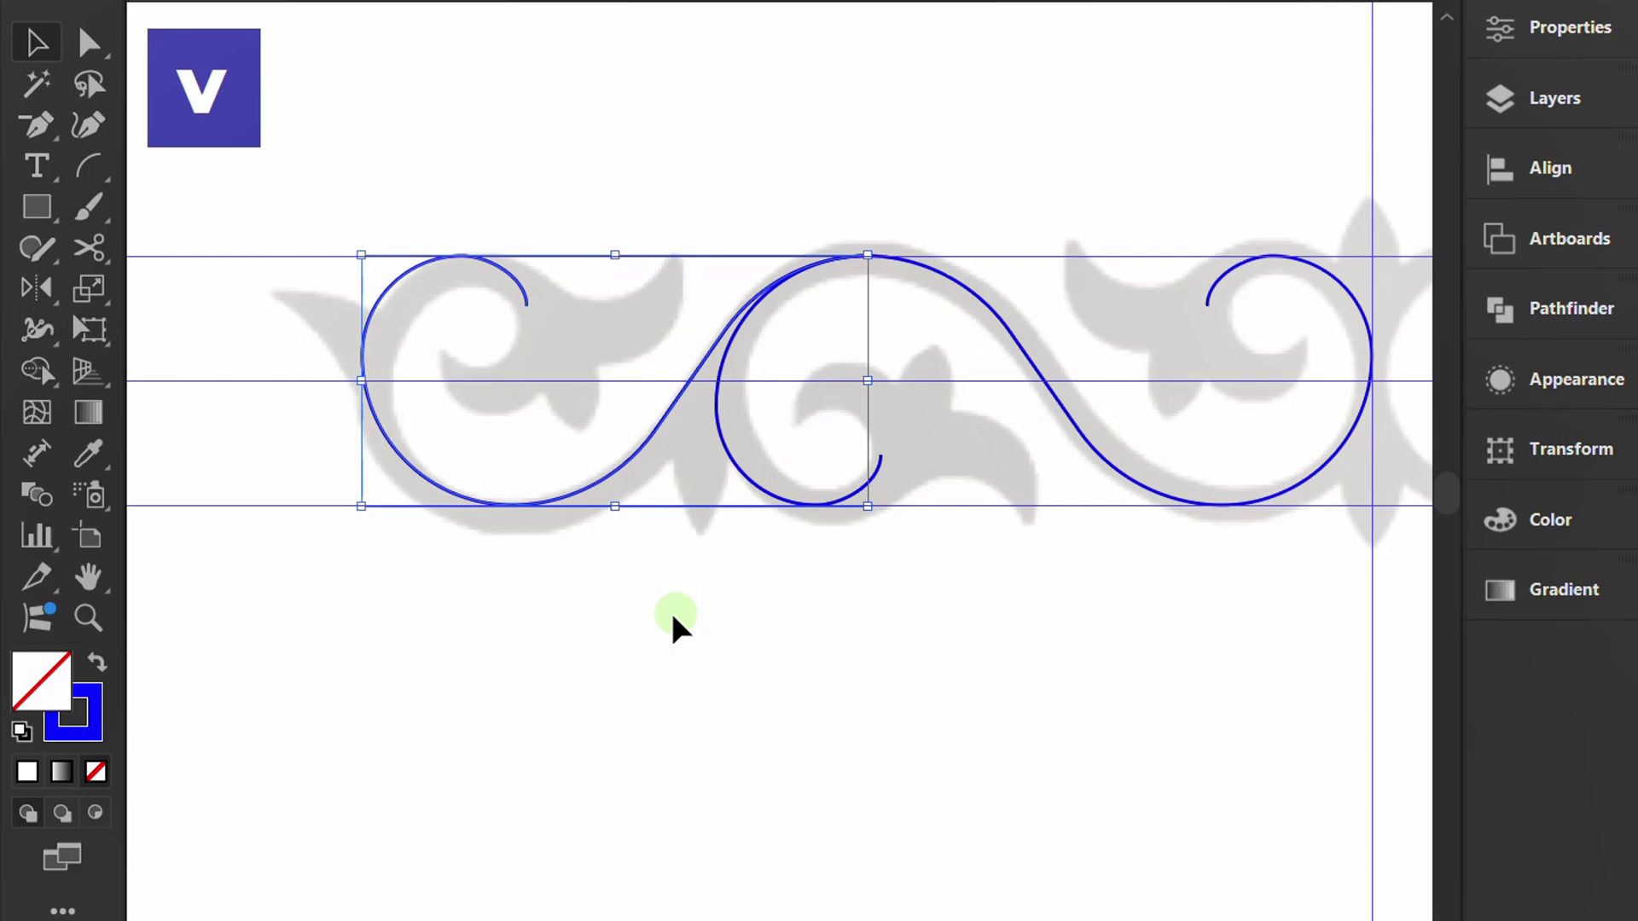
pyautogui.click(674, 623)
pyautogui.press('space')
pyautogui.moveTo(750, 655); pyautogui.dragTo(649, 646)
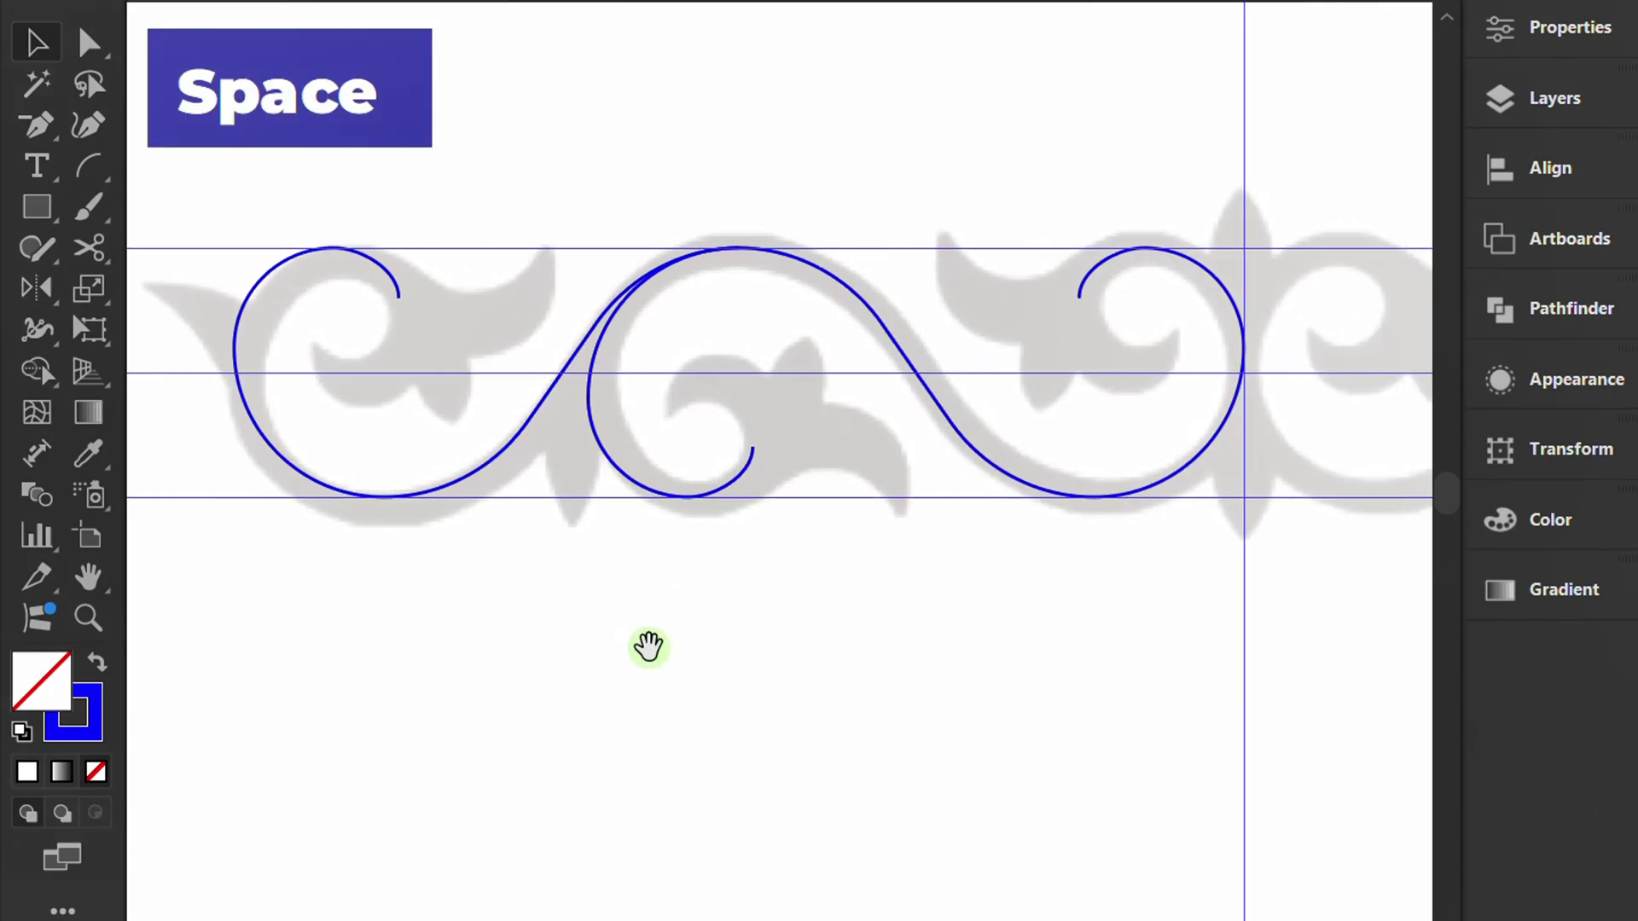
pyautogui.press('v')
pyautogui.moveTo(779, 157); pyautogui.dragTo(627, 359)
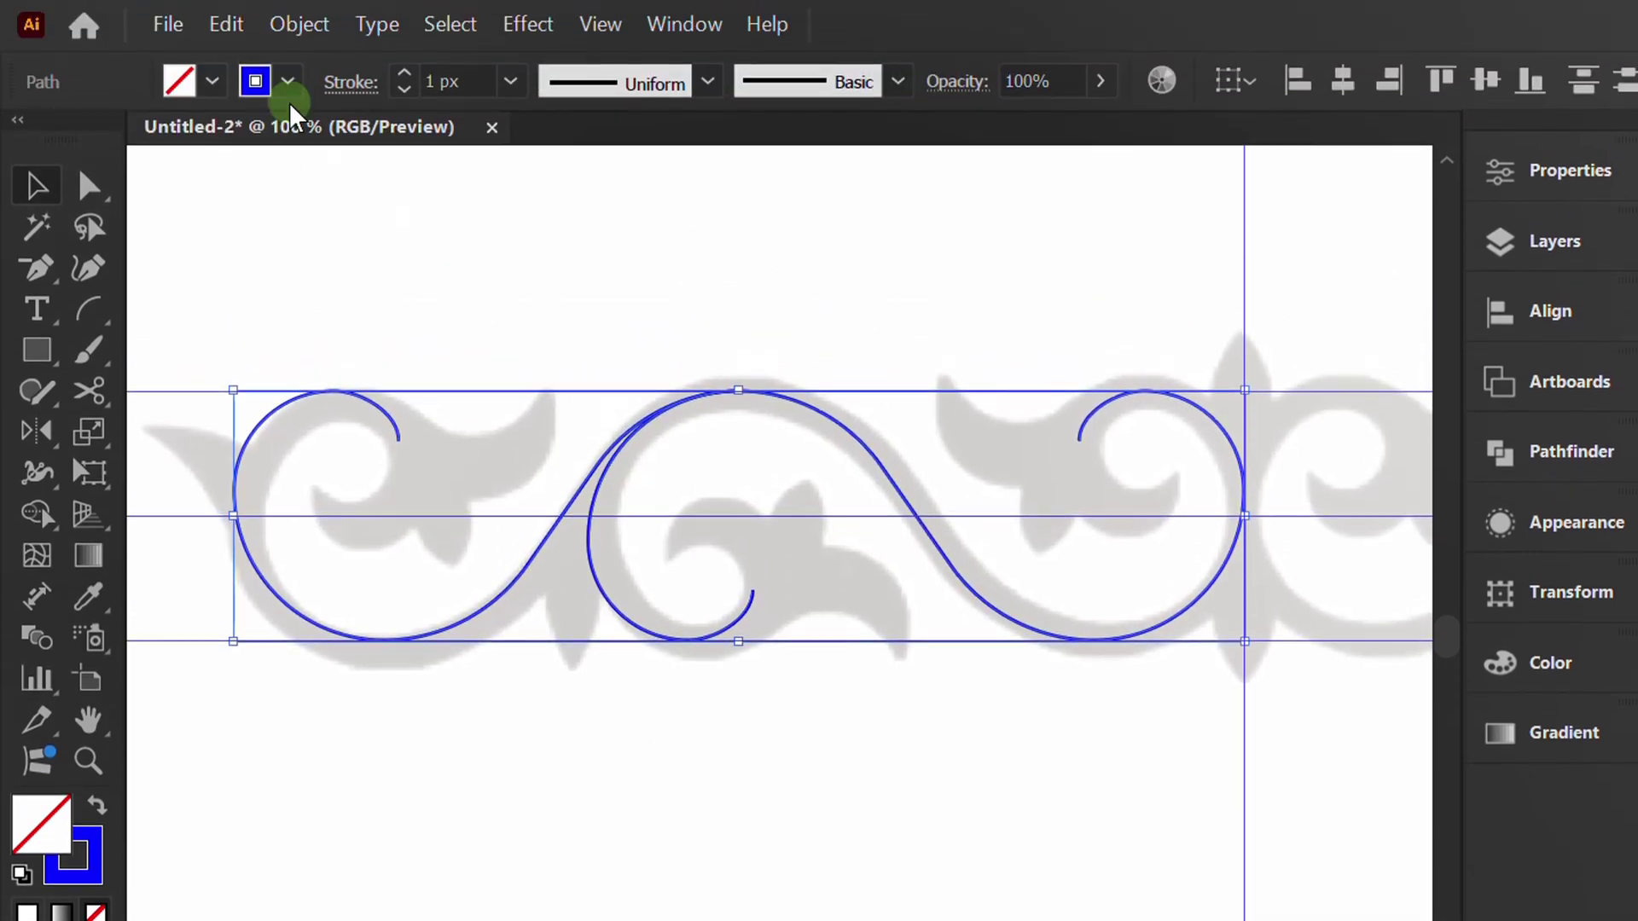
# Give the scroll curves a dark grey stroke at 12 px weight.
pyautogui.click(287, 82)
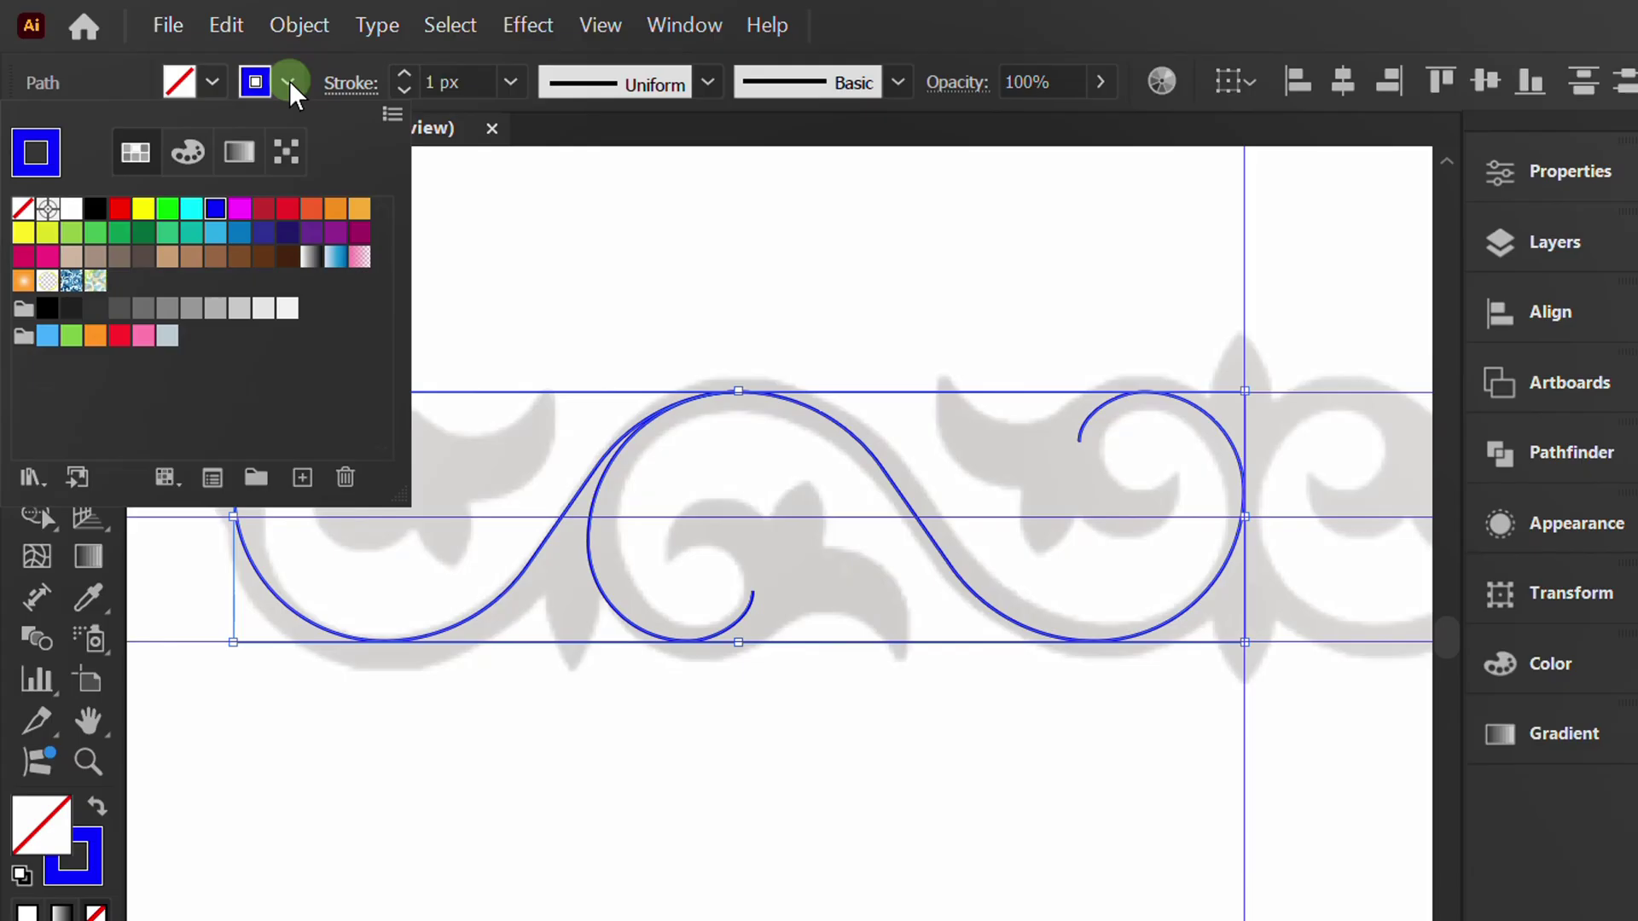
pyautogui.click(72, 309)
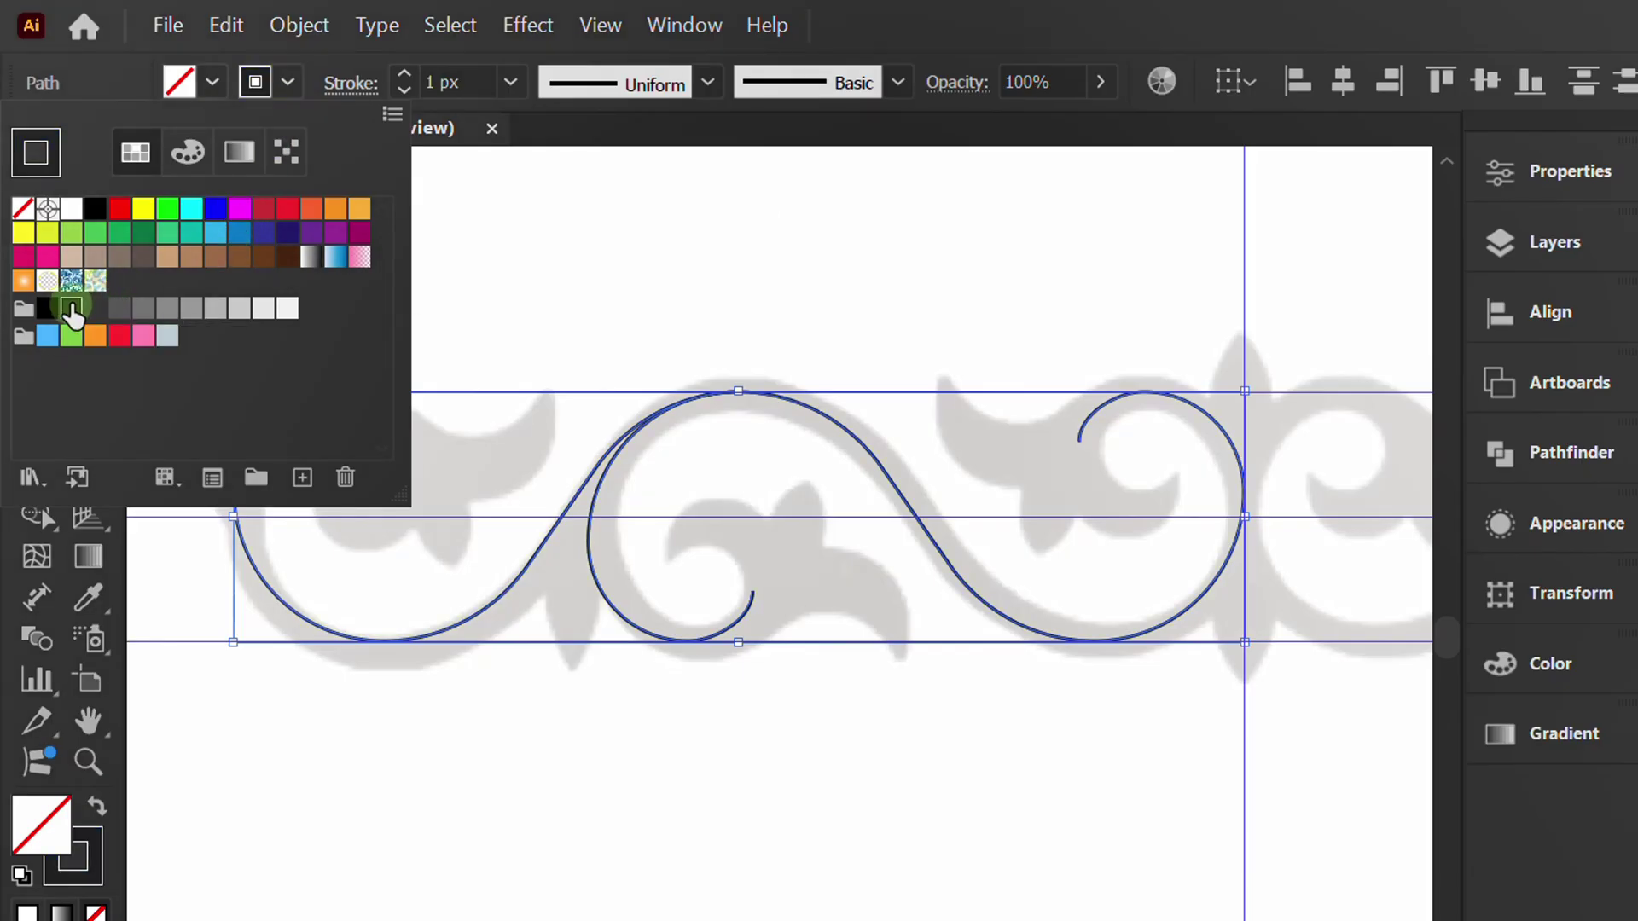
pyautogui.click(572, 734)
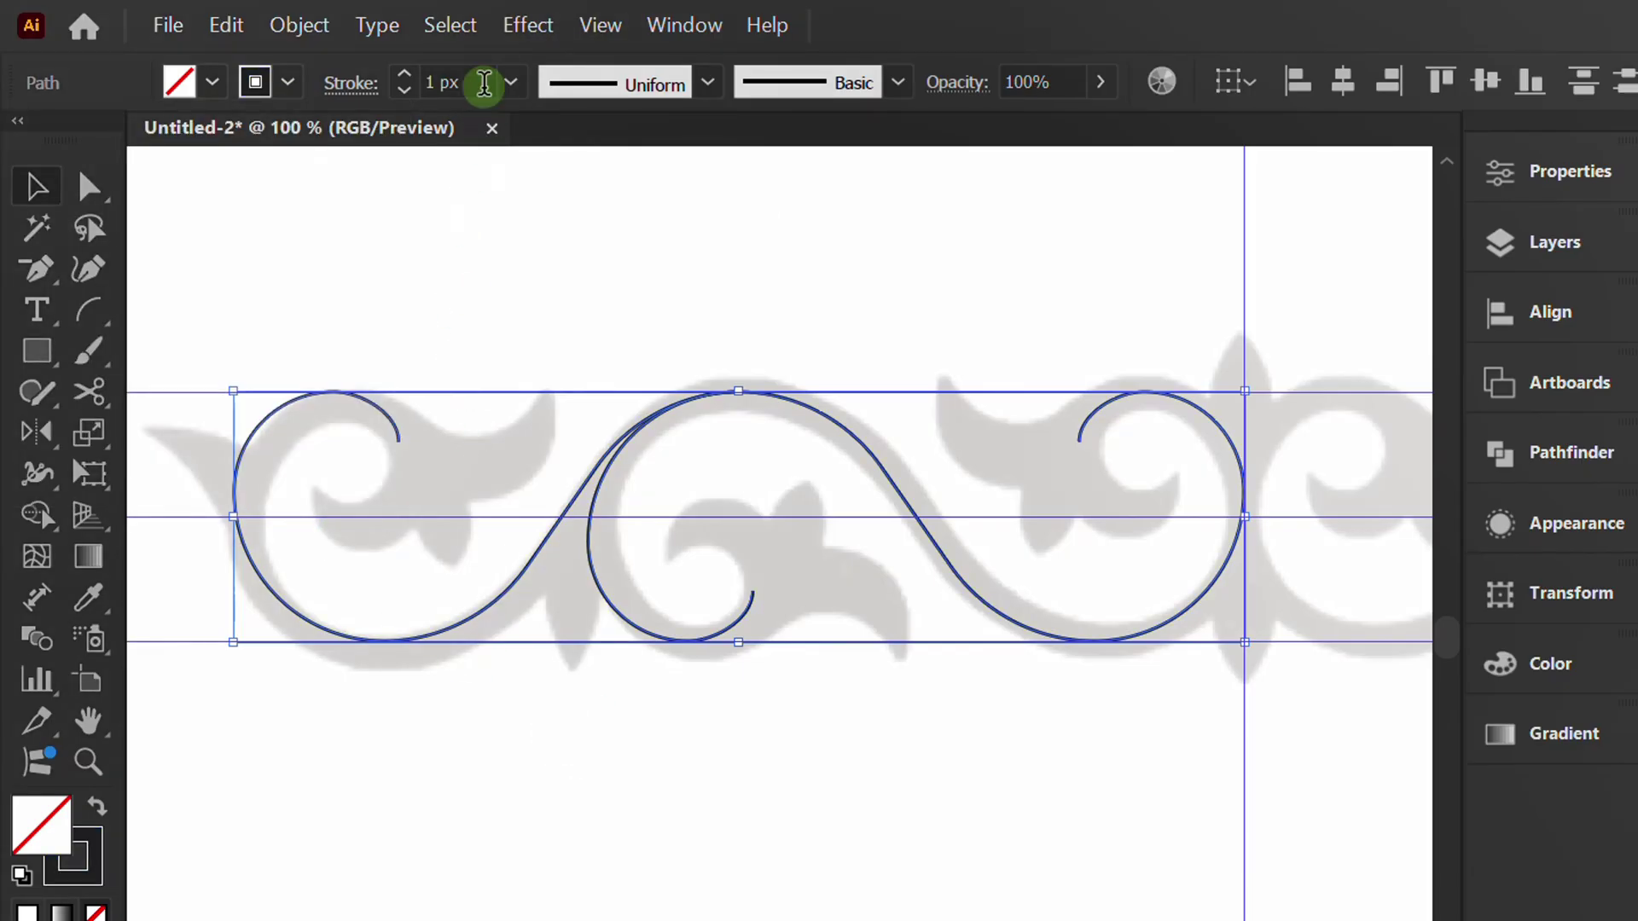
pyautogui.press('Up')
pyautogui.press('Up')
pyautogui.press('Up')
pyautogui.press('Up')
pyautogui.press('Up')
pyautogui.press('Up')
pyautogui.press('Up')
pyautogui.press('Up')
pyautogui.press('Up')
pyautogui.press('Up')
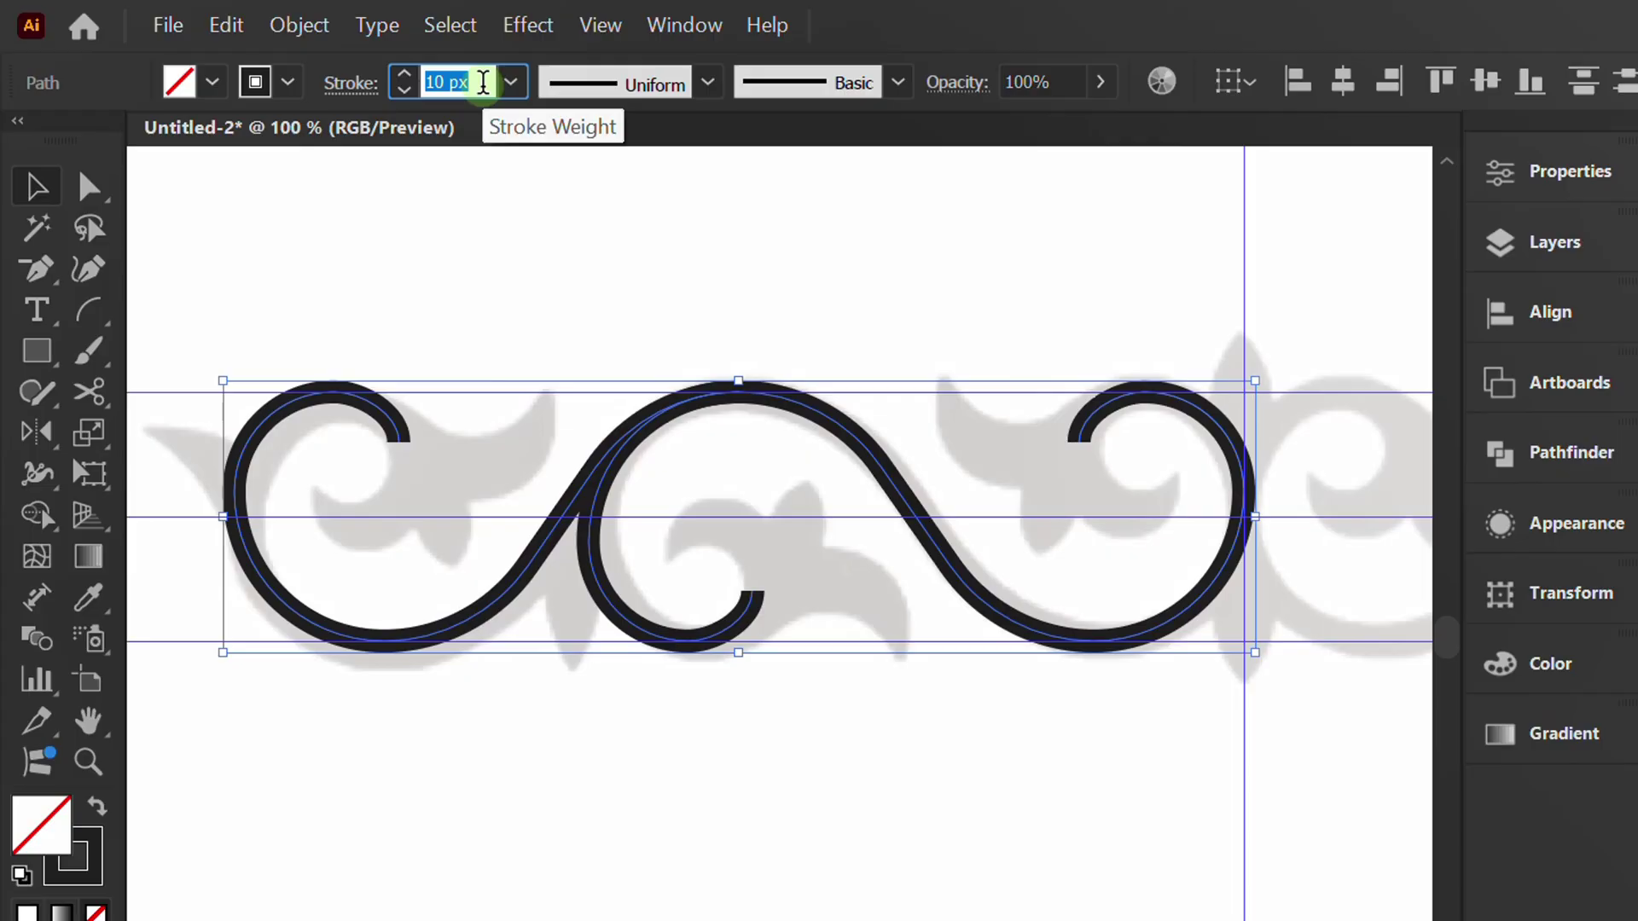
pyautogui.press('Up')
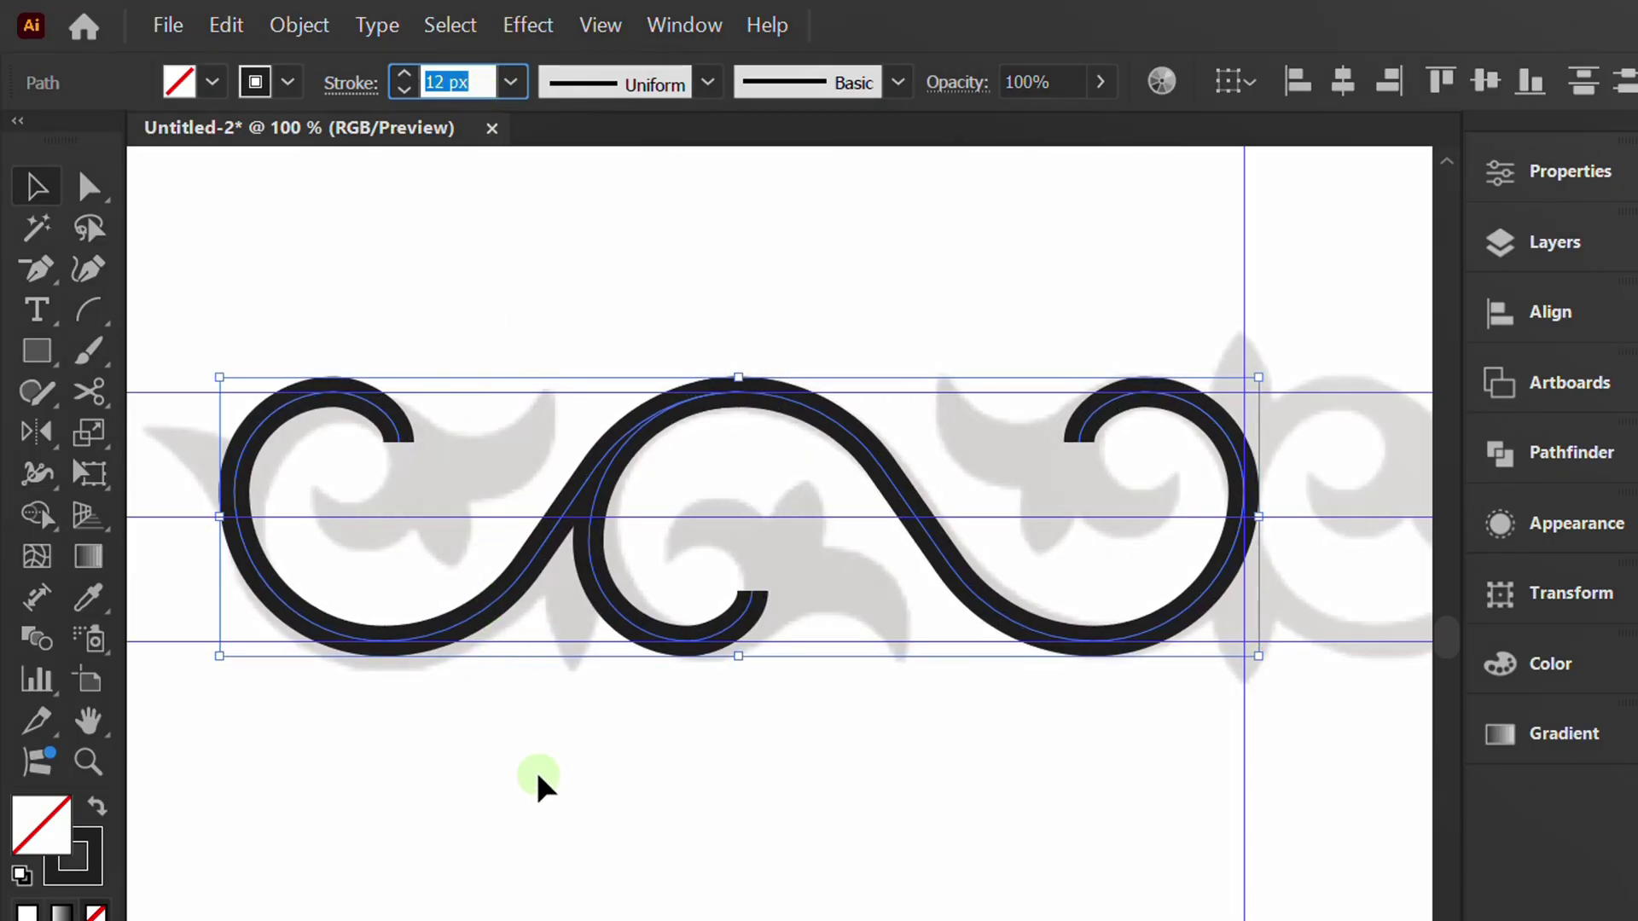
# Expand the strokes into solid filled shapes with Object > Expand.
pyautogui.click(297, 25)
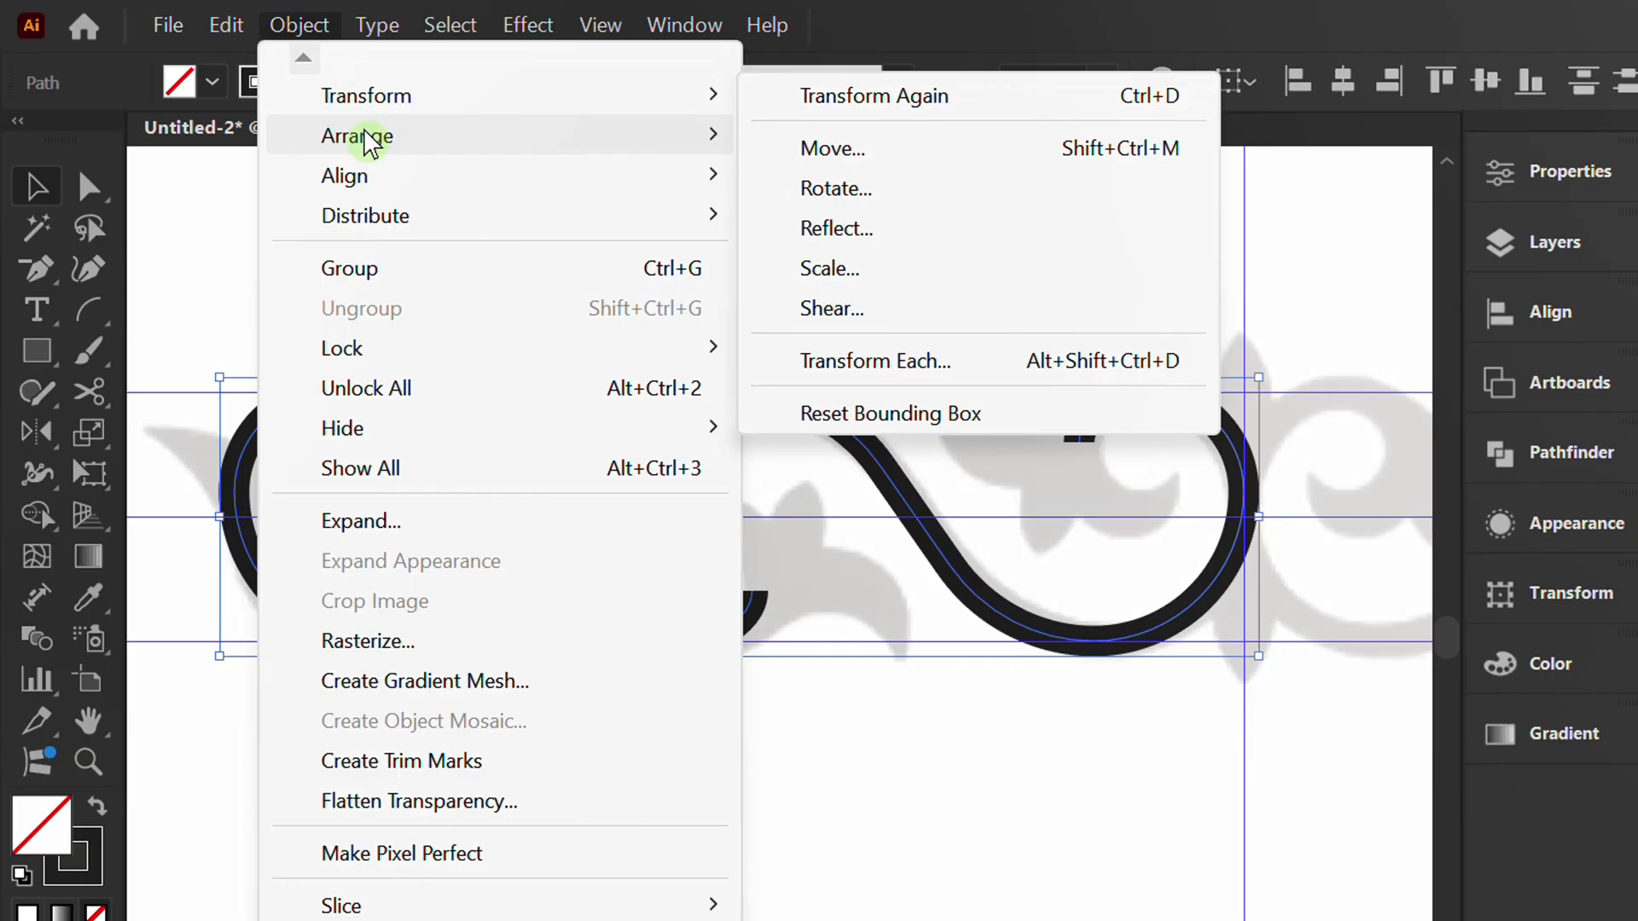
pyautogui.click(402, 517)
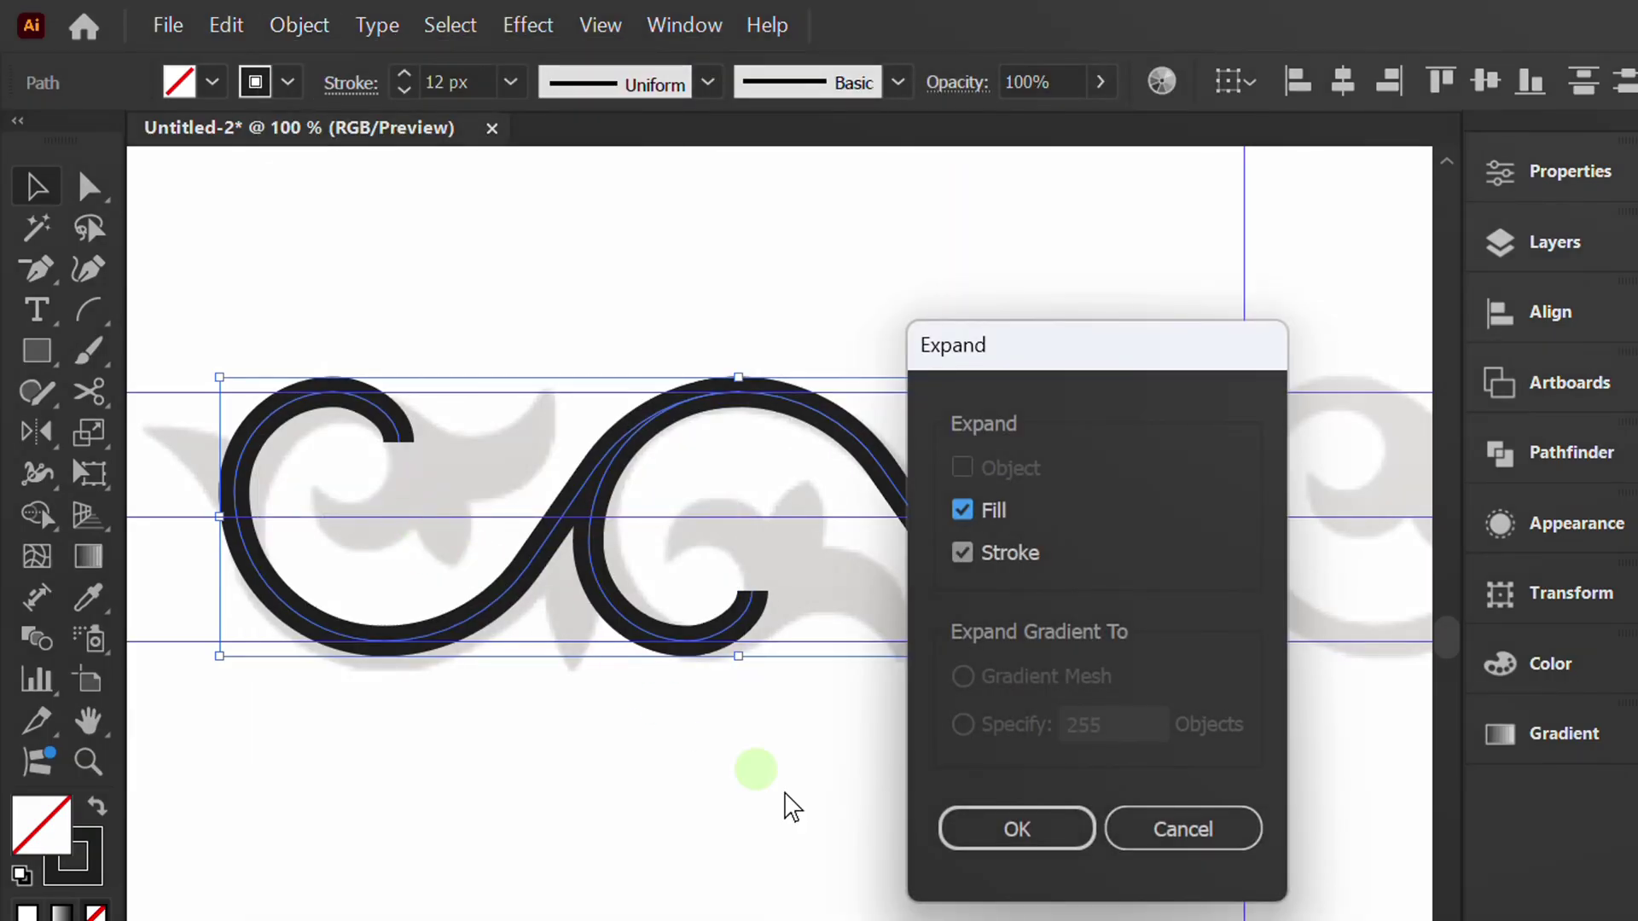
pyautogui.click(1015, 829)
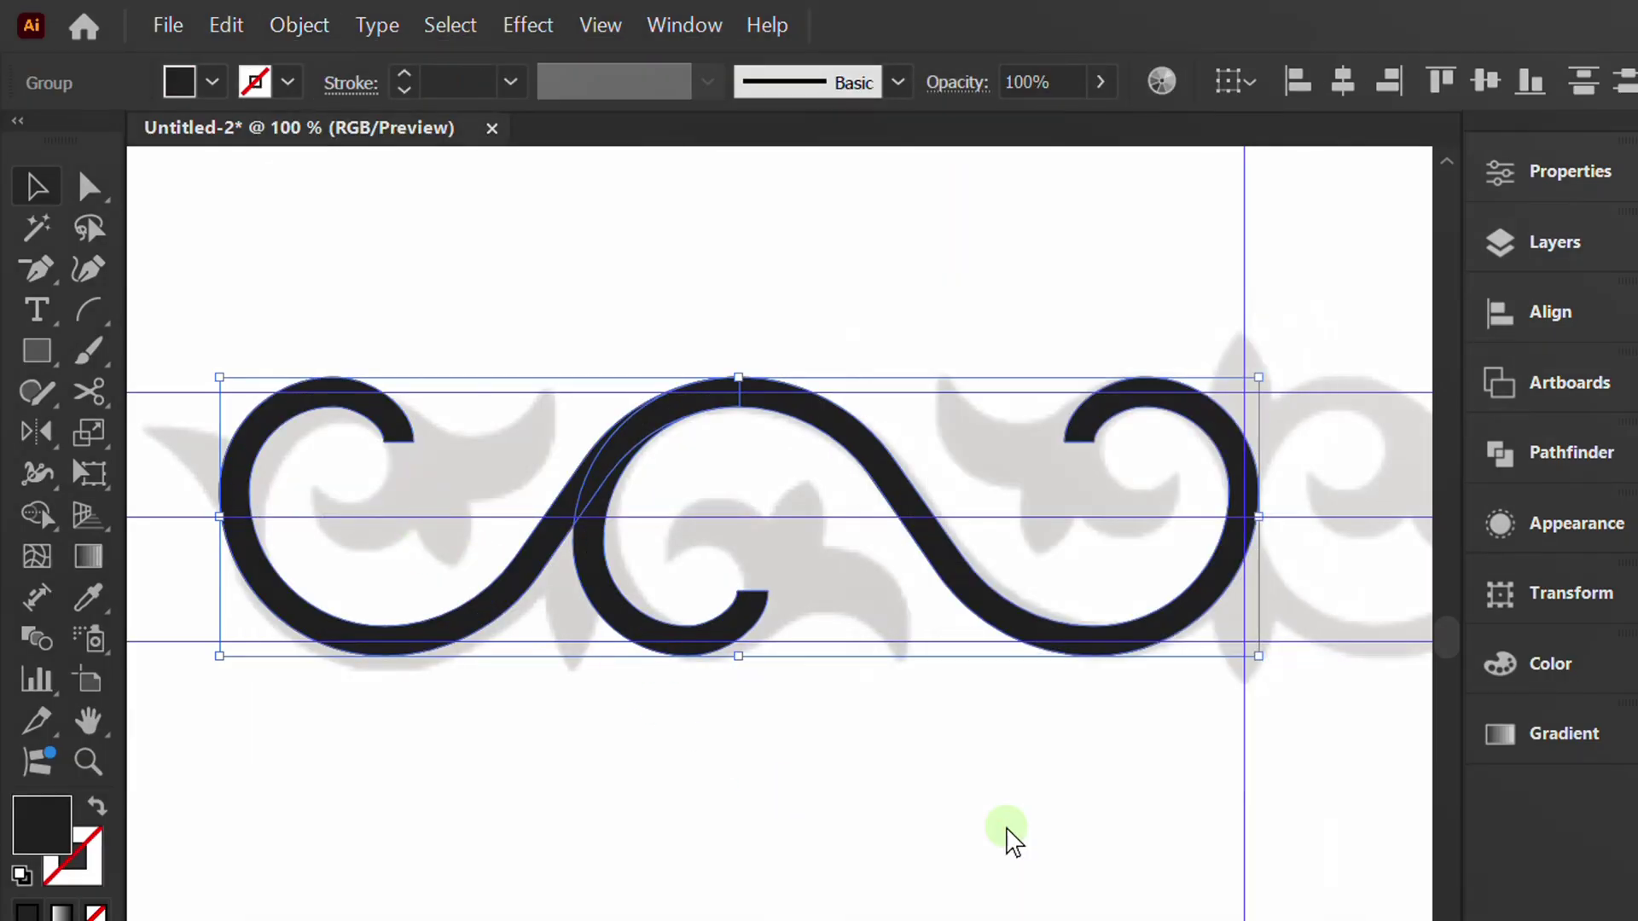
# Trace a closed straight-edged leaf outline with the Pen tool over the right curl.
pyautogui.click(871, 762)
pyautogui.scroll(3, 1186, 495)
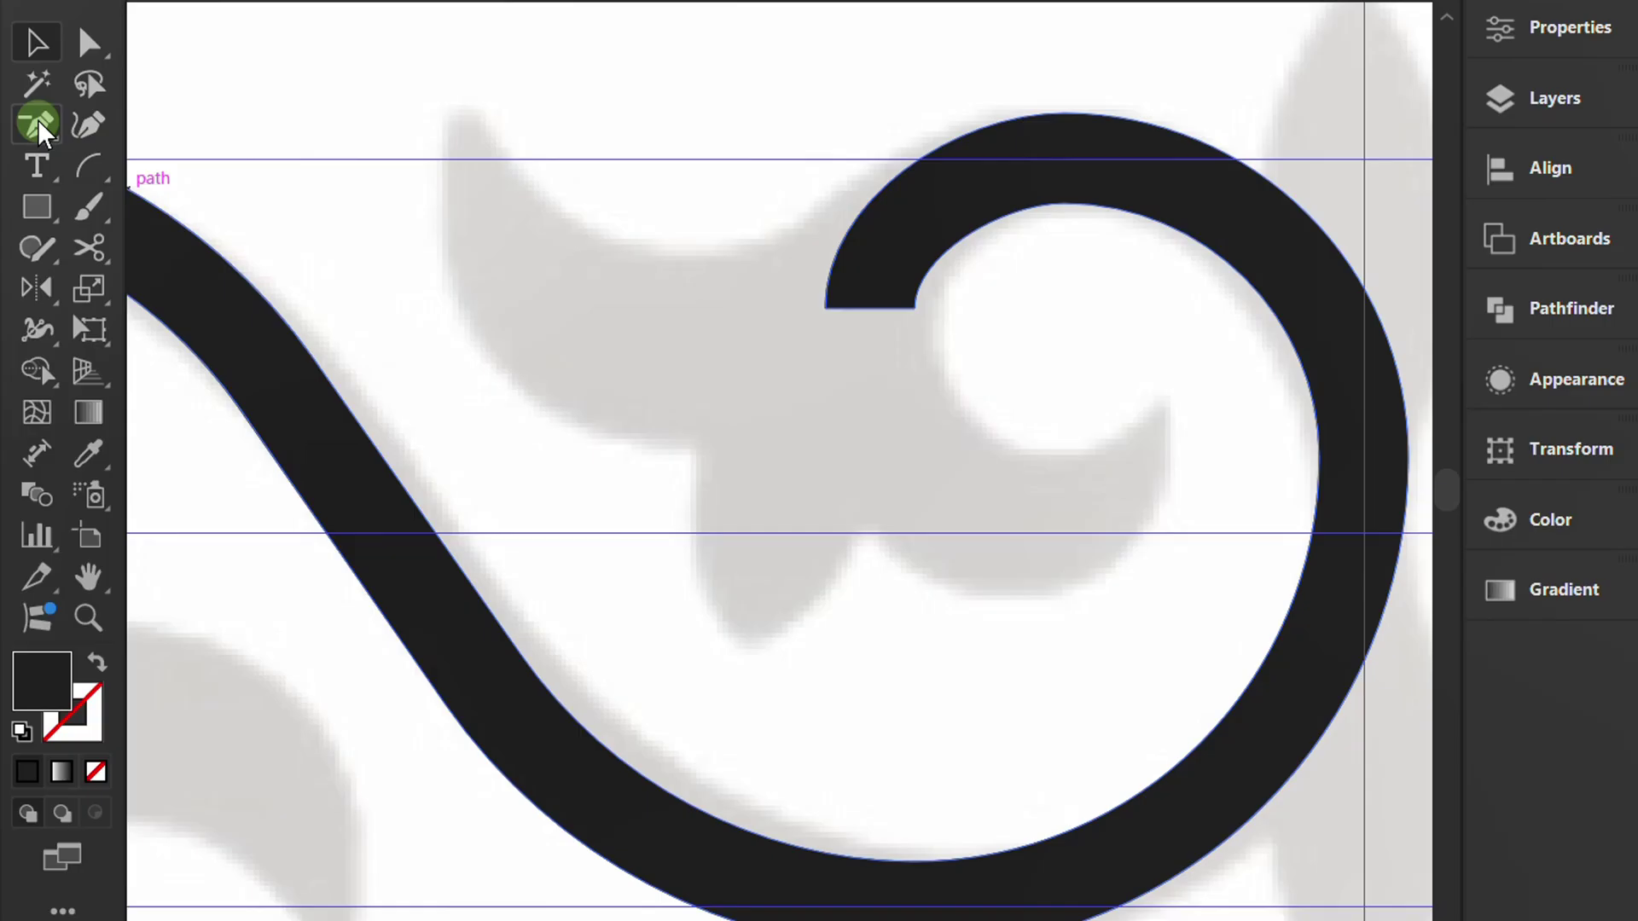
pyautogui.moveTo(38, 120); pyautogui.dragTo(184, 128)
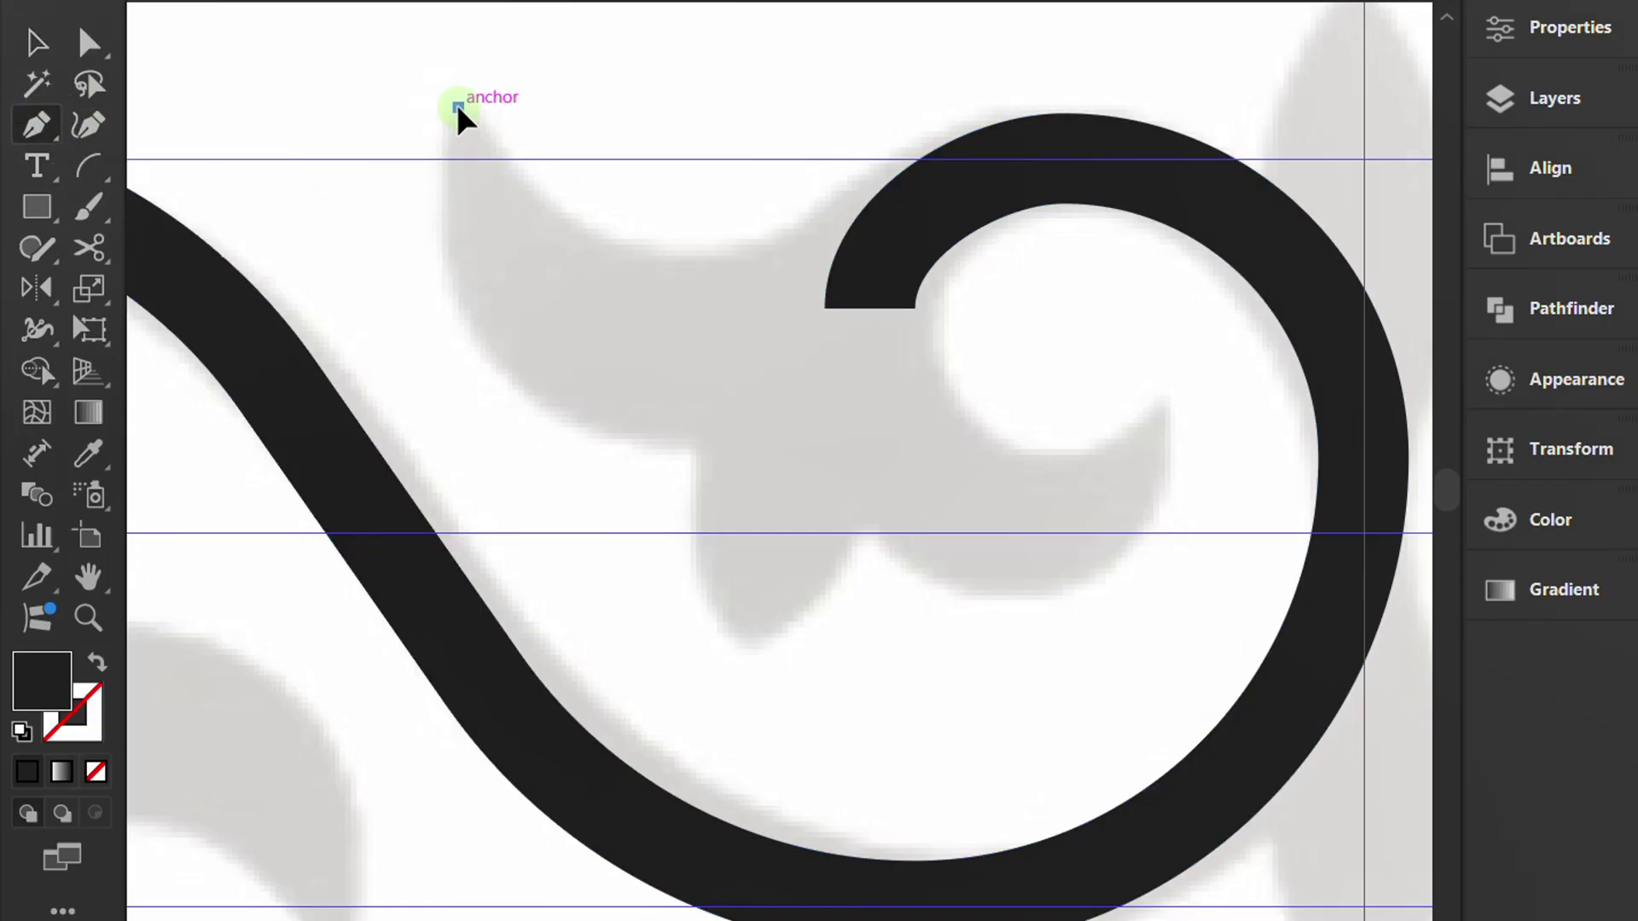
pyautogui.click(459, 107)
pyautogui.moveTo(1085, 113); pyautogui.dragTo(1166, 395)
pyautogui.click(1165, 395)
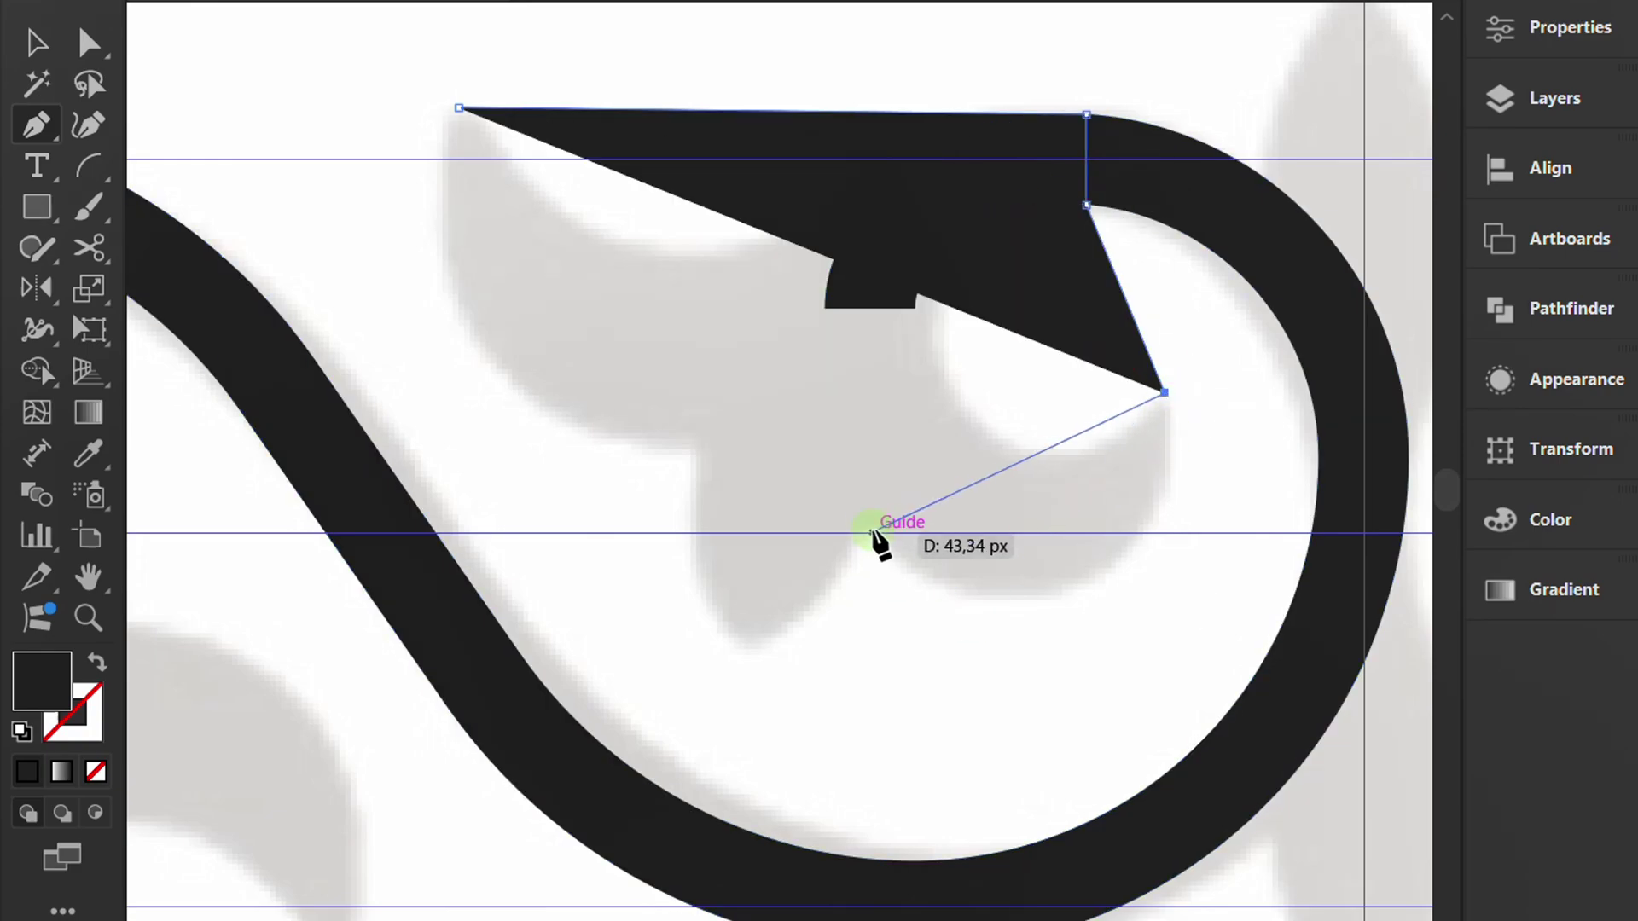
pyautogui.hotkey('shift', 'x')
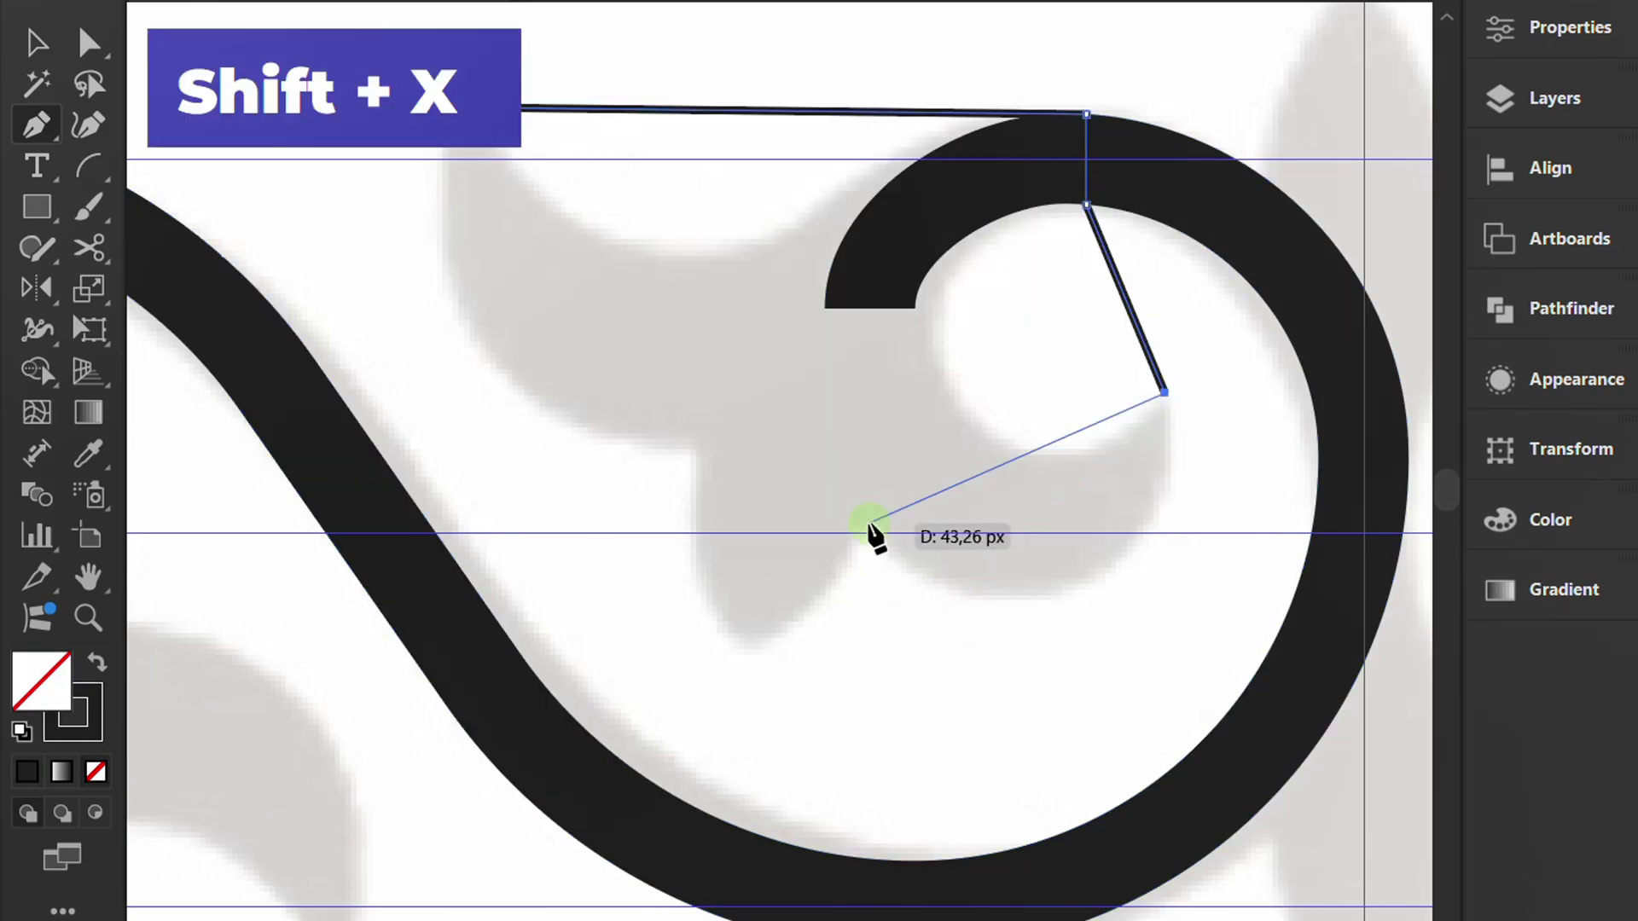
pyautogui.click(866, 520)
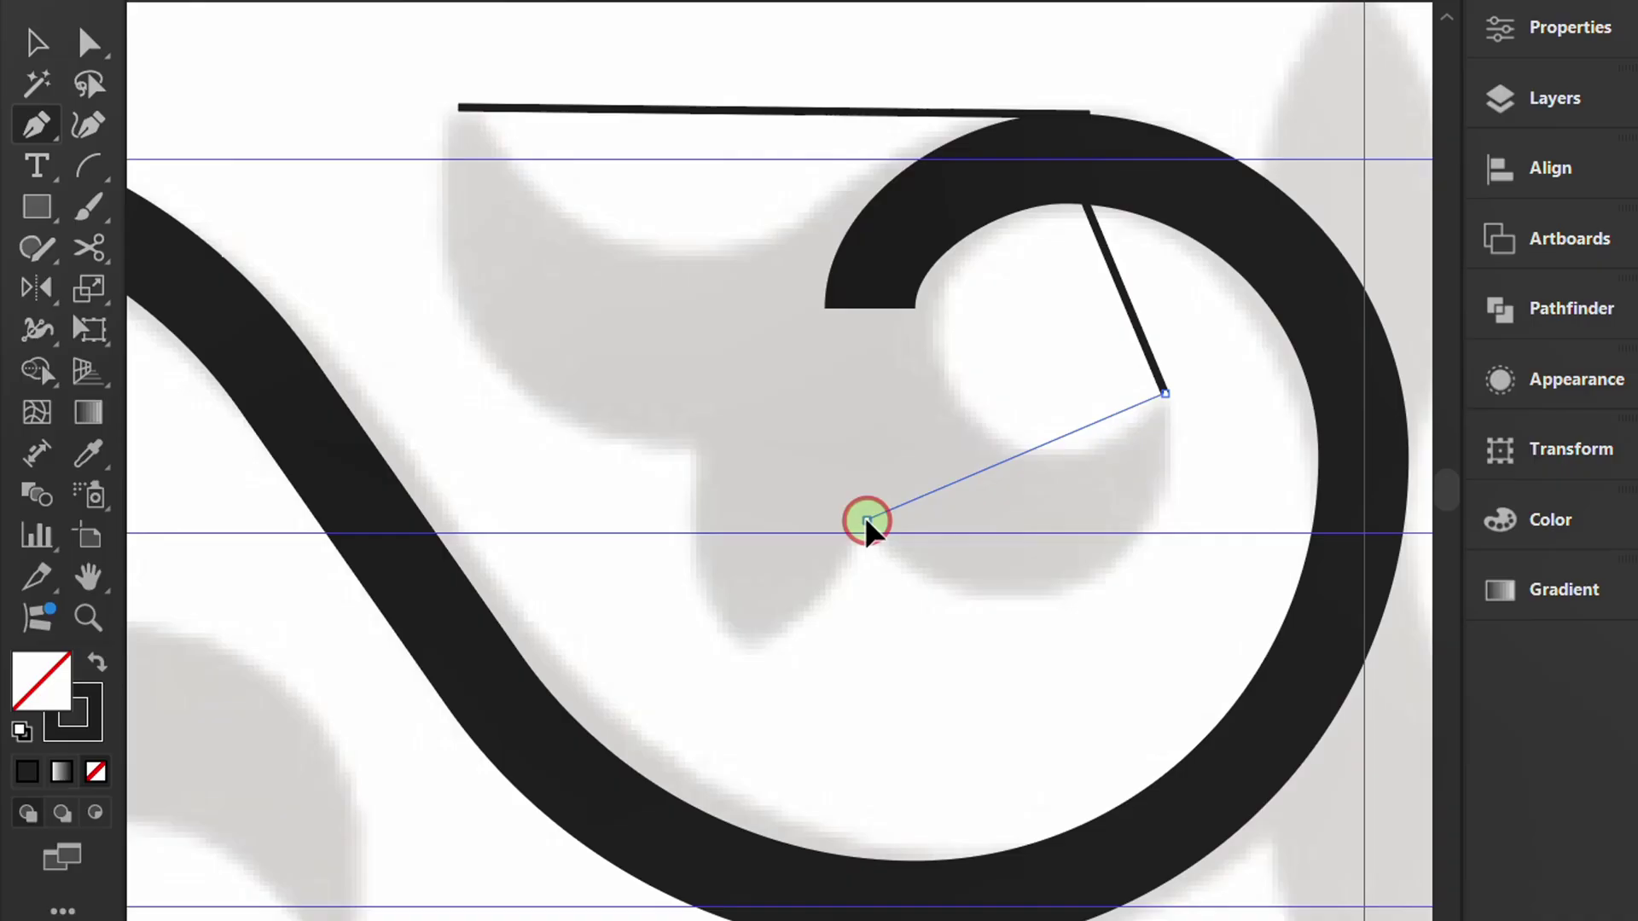
pyautogui.click(744, 654)
pyautogui.click(694, 444)
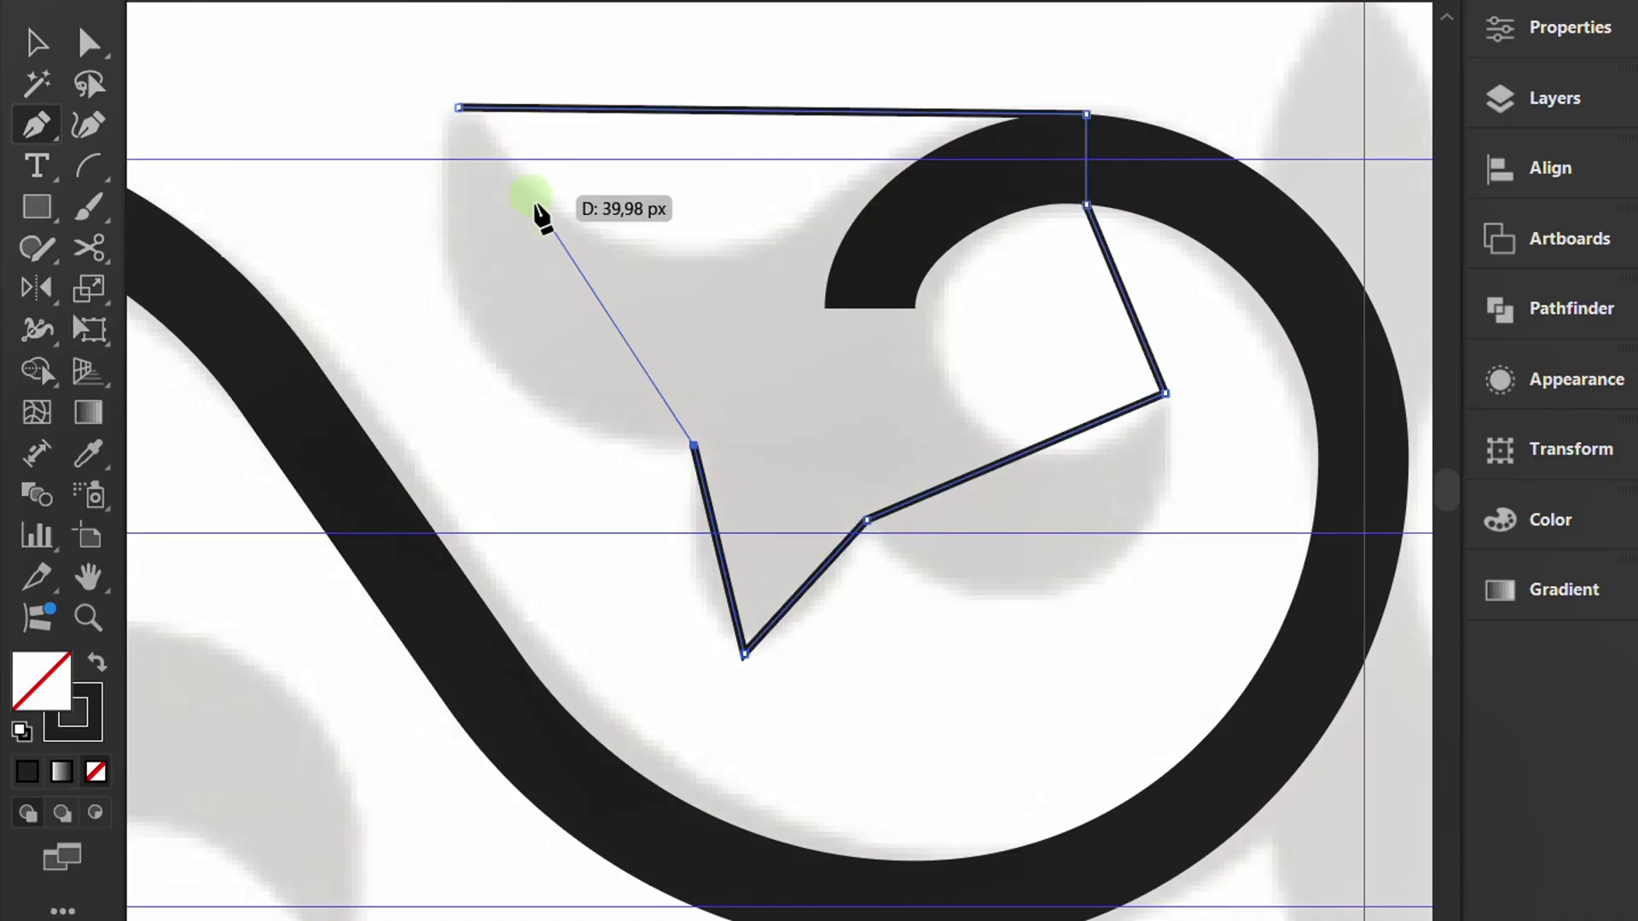
pyautogui.click(459, 108)
# Bend the leaf's left edge, lower lobes, bottom and inner hook into curves.
pyautogui.press('alt')
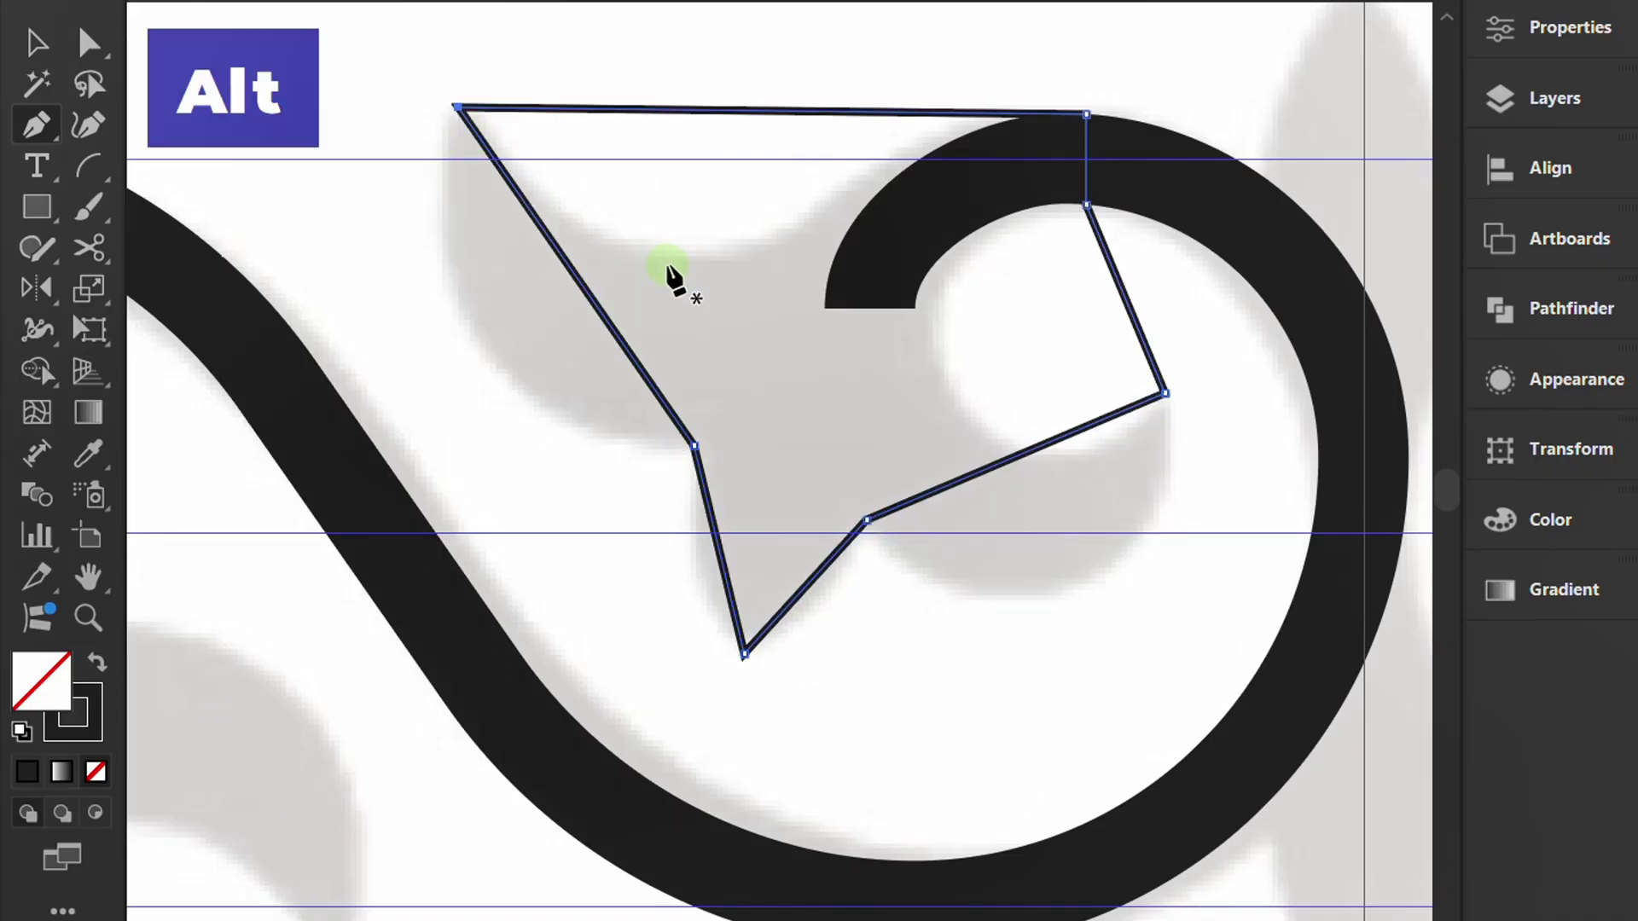
pyautogui.moveTo(586, 285); pyautogui.dragTo(501, 387)
pyautogui.moveTo(724, 564); pyautogui.dragTo(688, 546)
pyautogui.moveTo(805, 584); pyautogui.dragTo(846, 606)
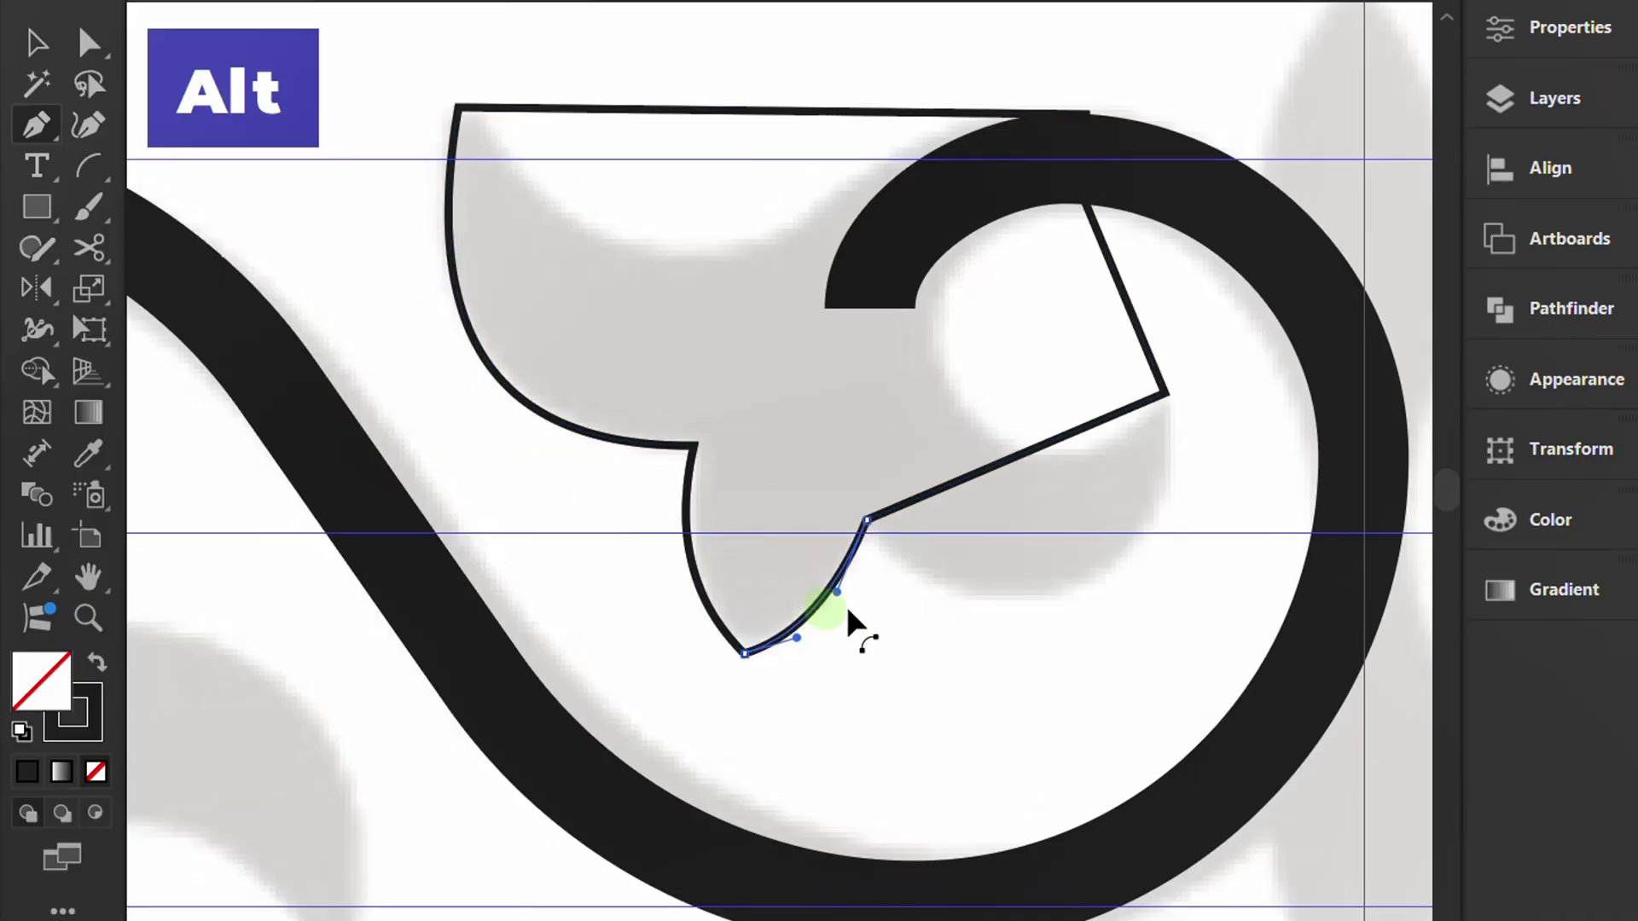
pyautogui.moveTo(1013, 457); pyautogui.dragTo(1163, 606)
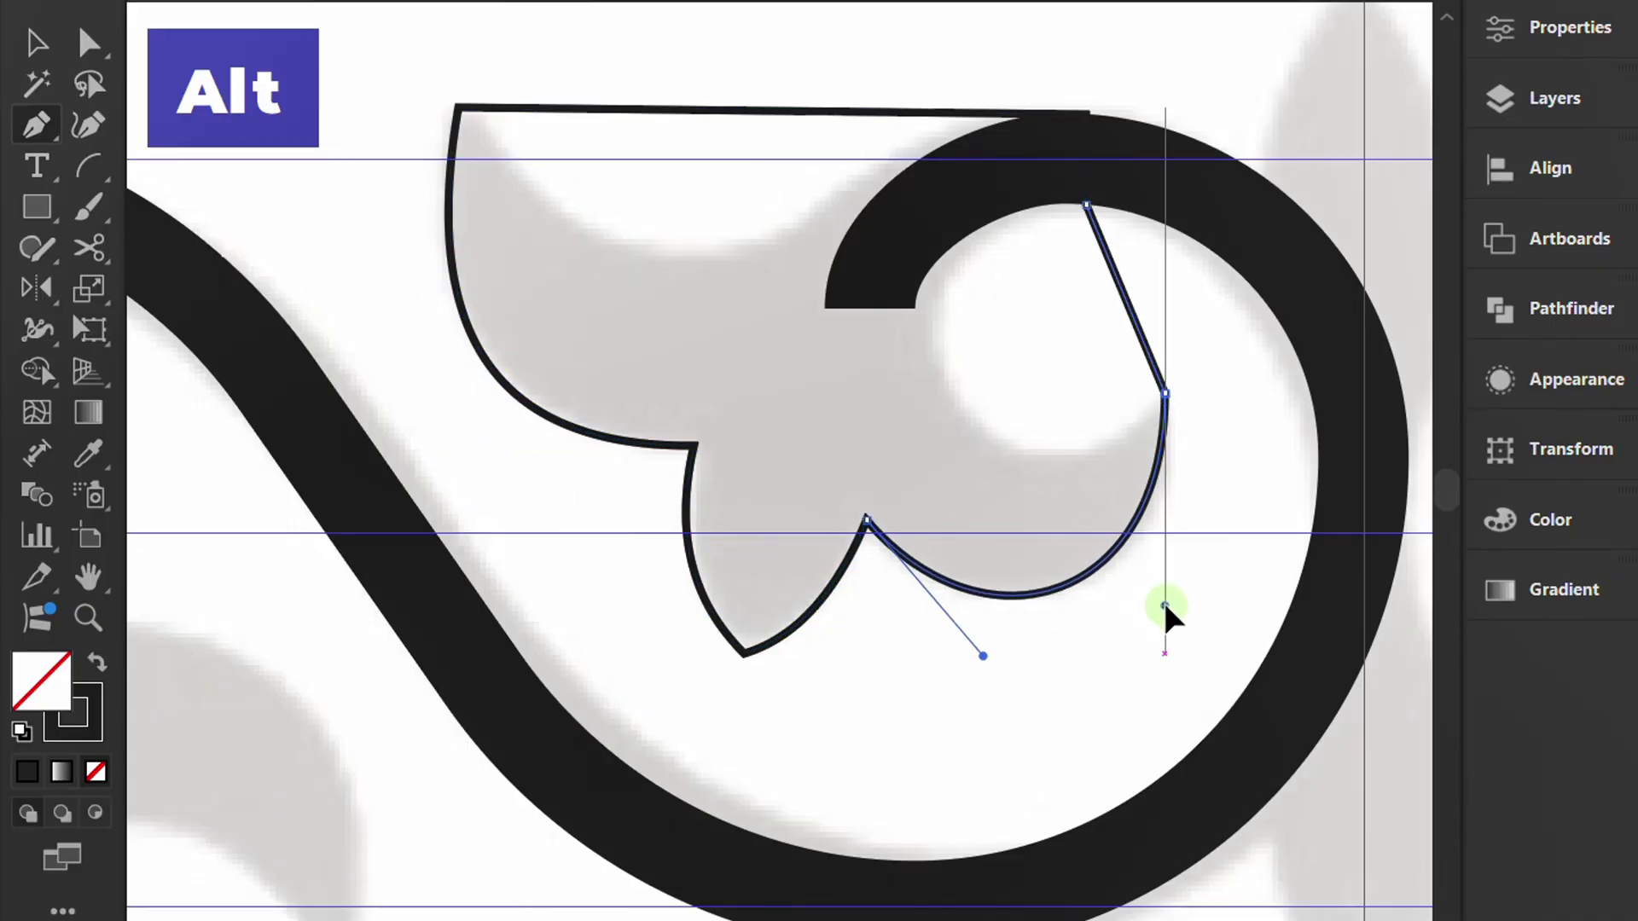
pyautogui.moveTo(983, 656); pyautogui.dragTo(964, 654)
pyautogui.moveTo(1117, 286); pyautogui.dragTo(919, 443)
pyautogui.moveTo(921, 435); pyautogui.dragTo(1041, 532)
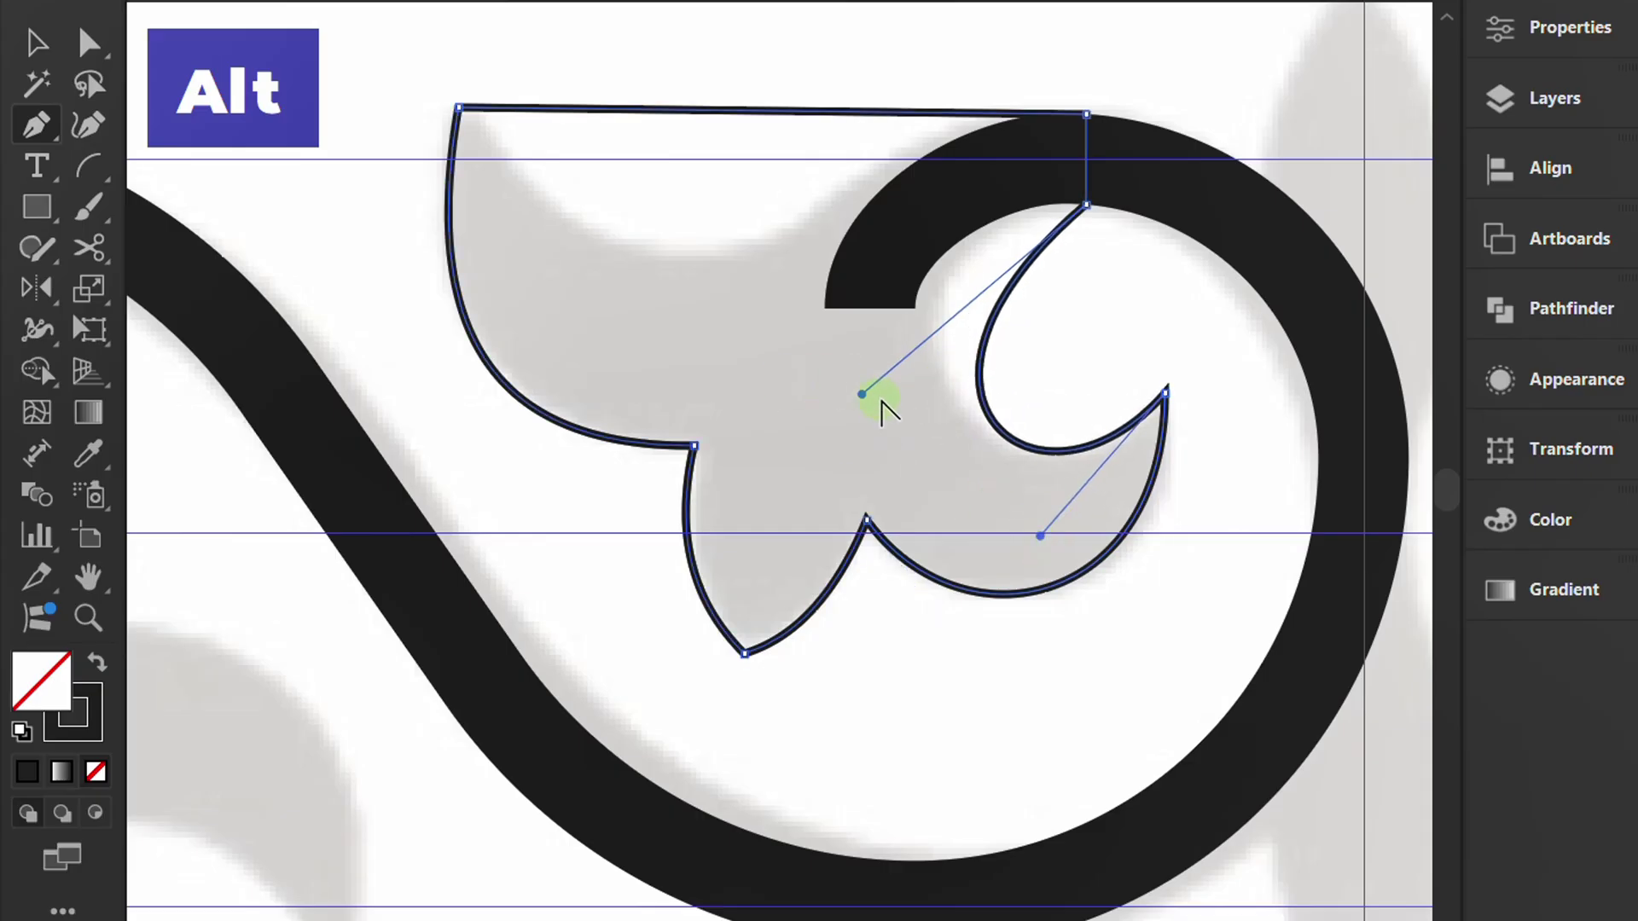
pyautogui.moveTo(862, 394); pyautogui.dragTo(770, 247)
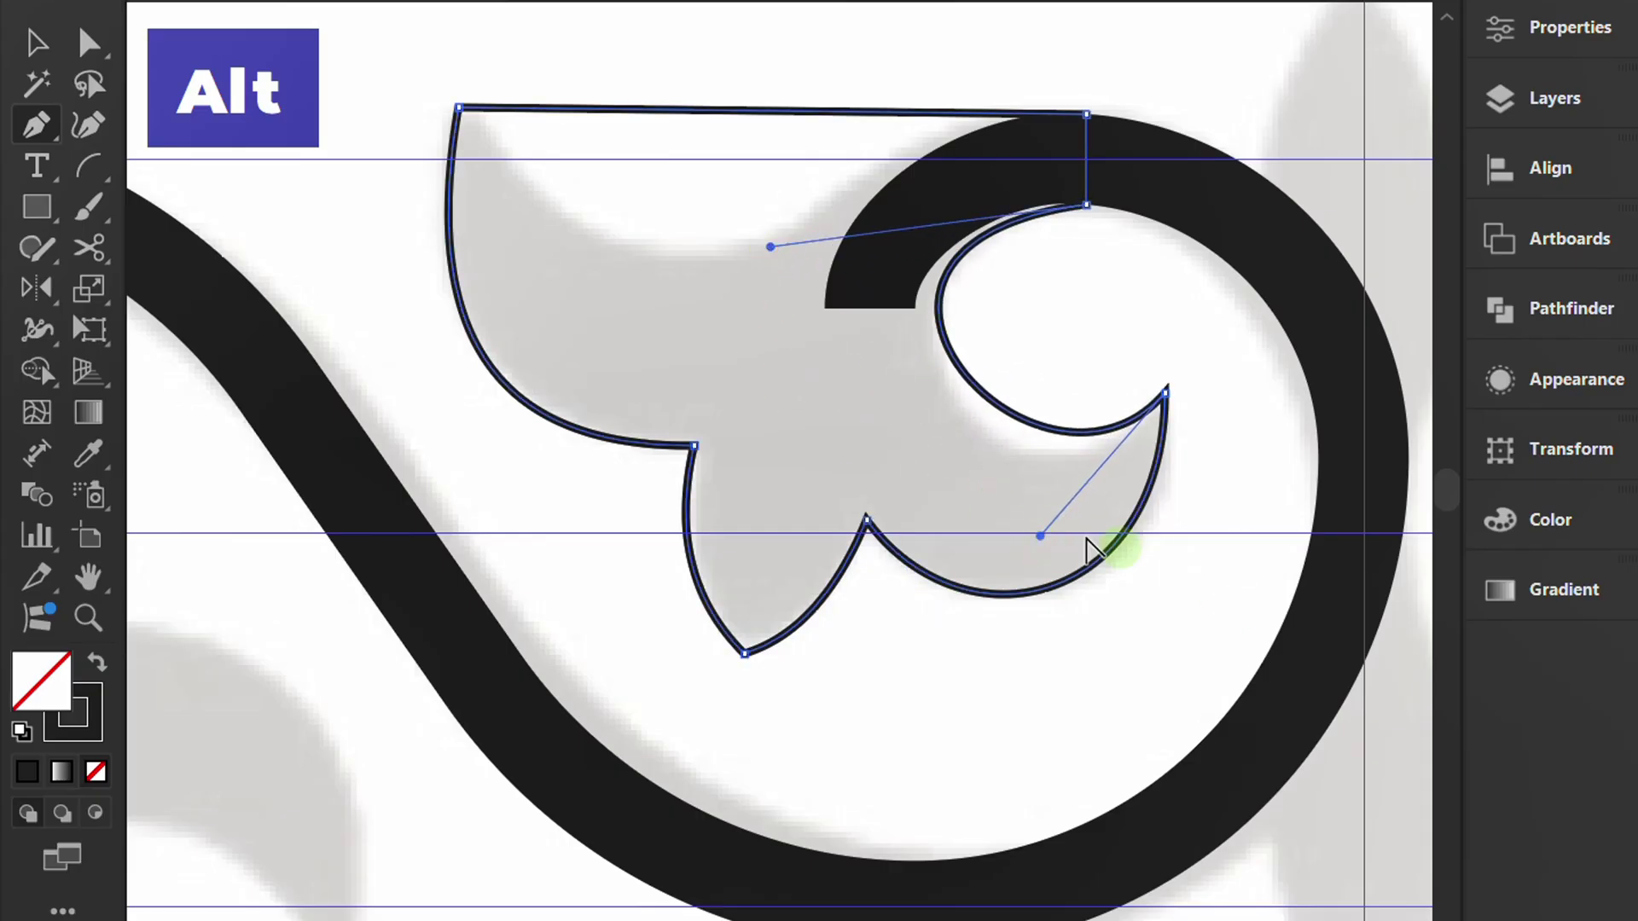
pyautogui.moveTo(1039, 536); pyautogui.dragTo(989, 598)
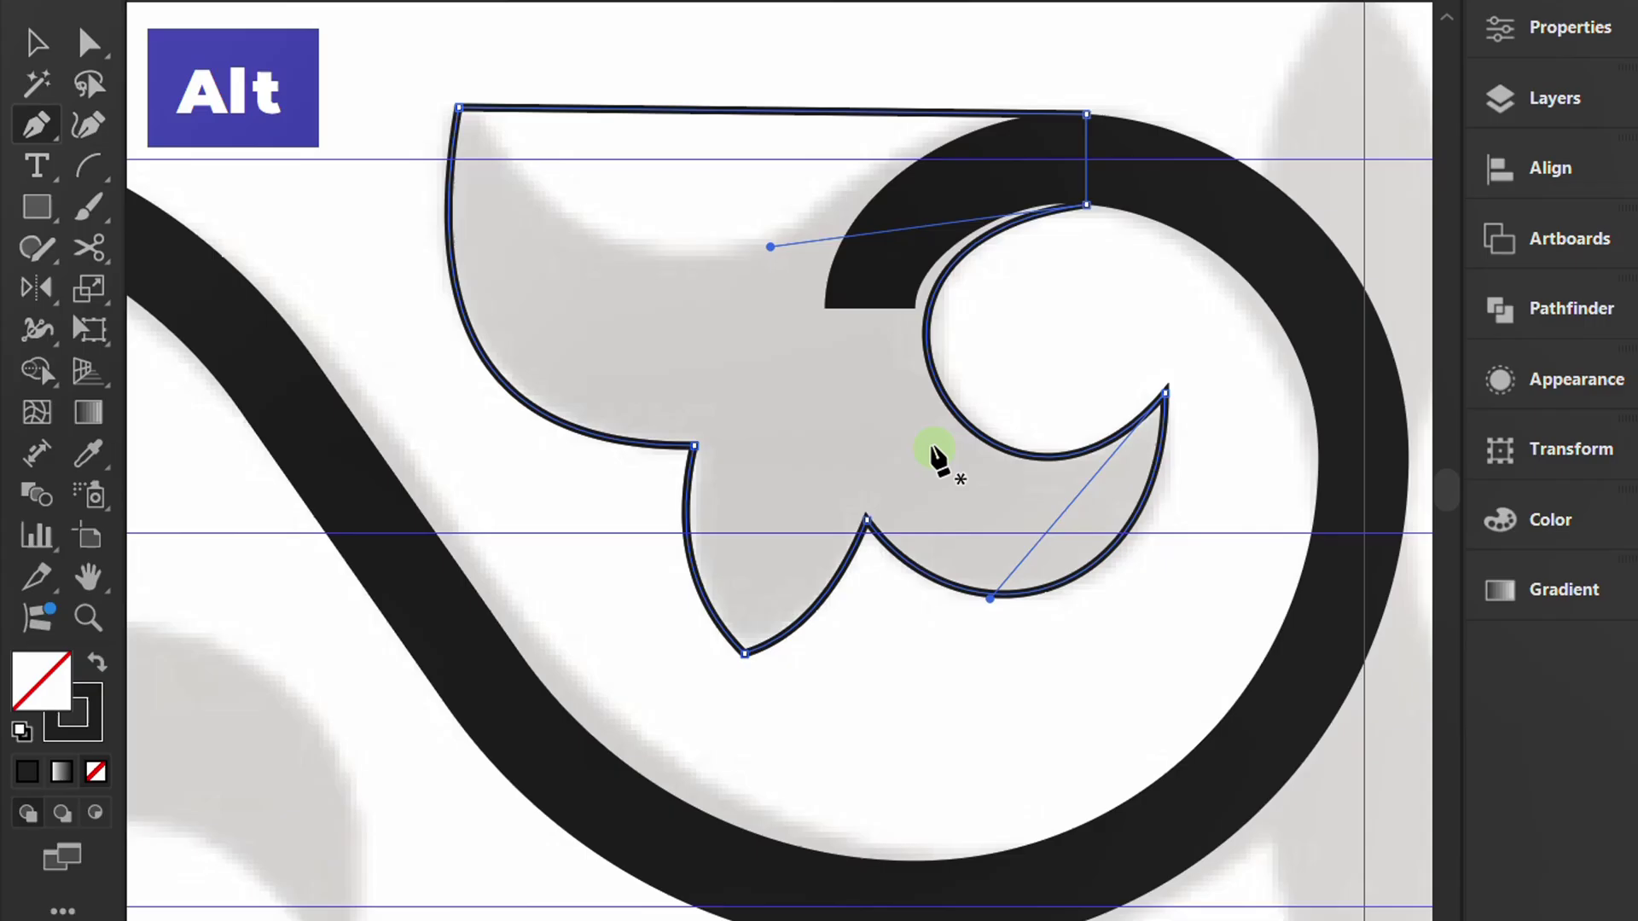
# Curve the leaf's top edge and give the leaf a solid black fill with no stroke.
pyautogui.moveTo(684, 110); pyautogui.dragTo(665, 248)
pyautogui.moveTo(819, 264); pyautogui.dragTo(751, 89)
pyautogui.moveTo(580, 325); pyautogui.dragTo(737, 452)
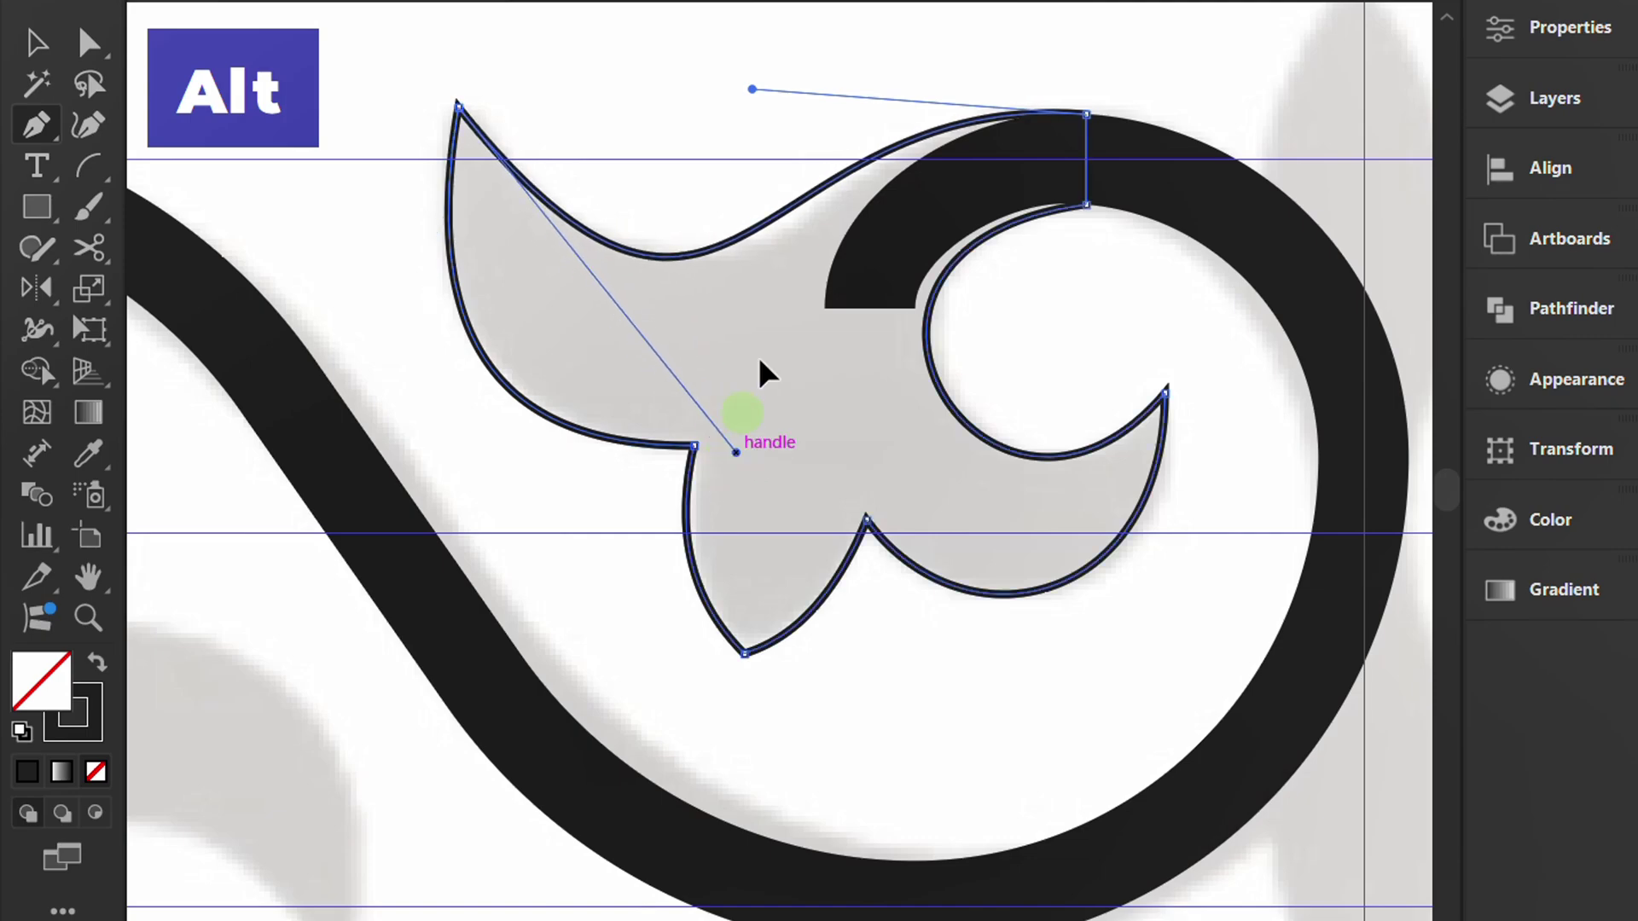
pyautogui.moveTo(751, 89); pyautogui.dragTo(834, 77)
pyautogui.press('v')
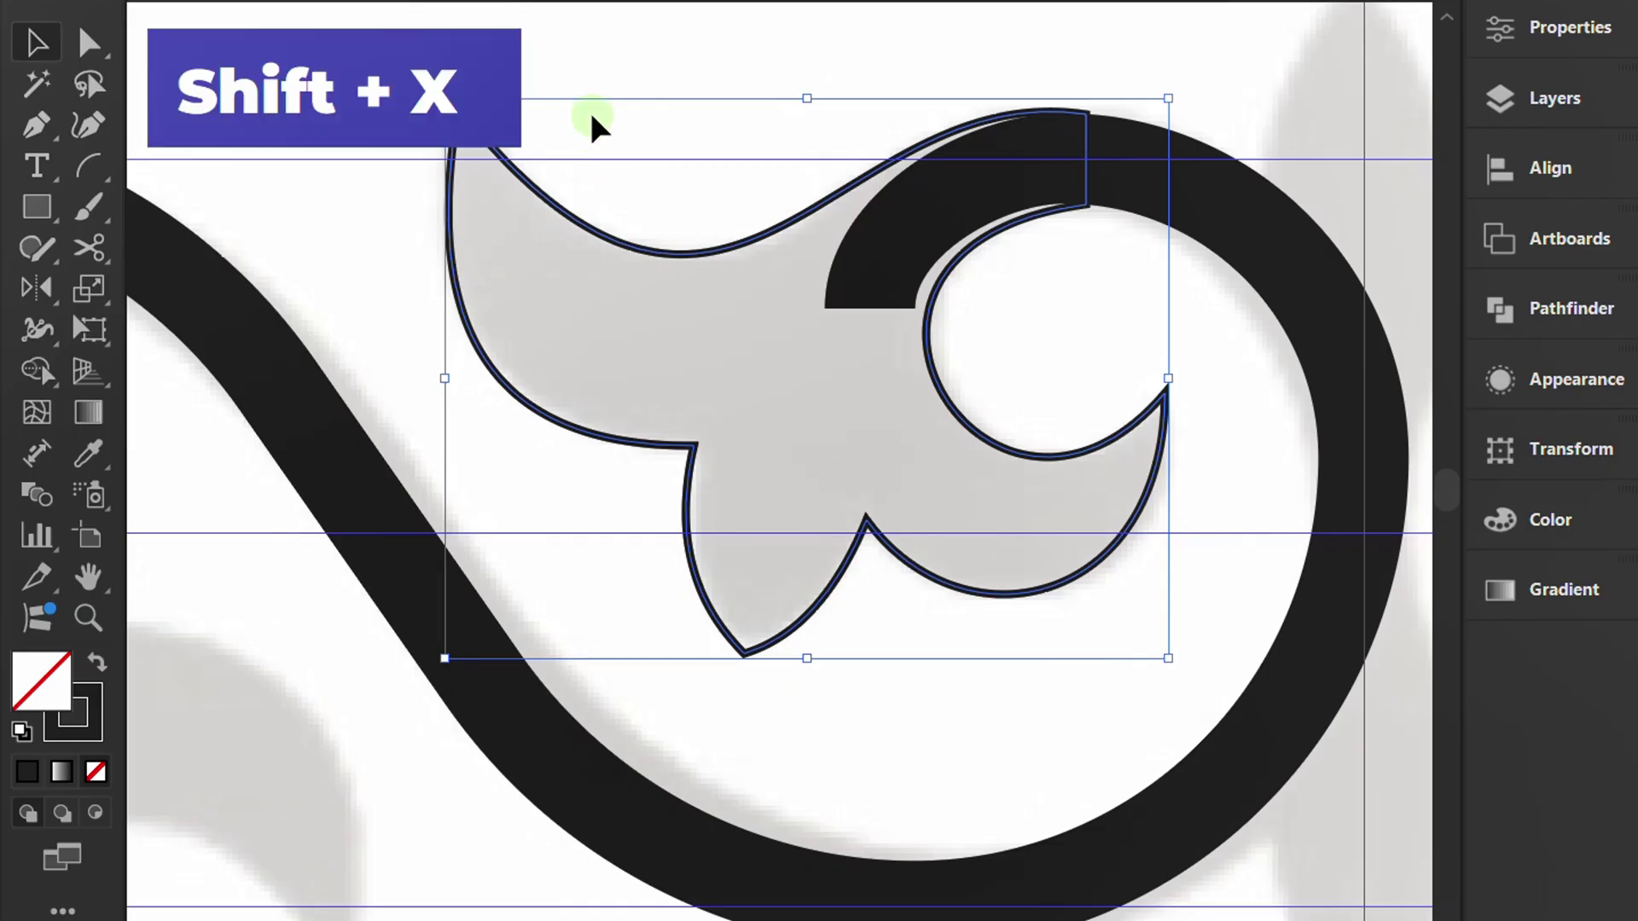
pyautogui.hotkey('shift', 'x')
# Duplicate the leaf, flip the copy vertically and horizontally, and fit it into a curl.
pyautogui.click(1018, 53)
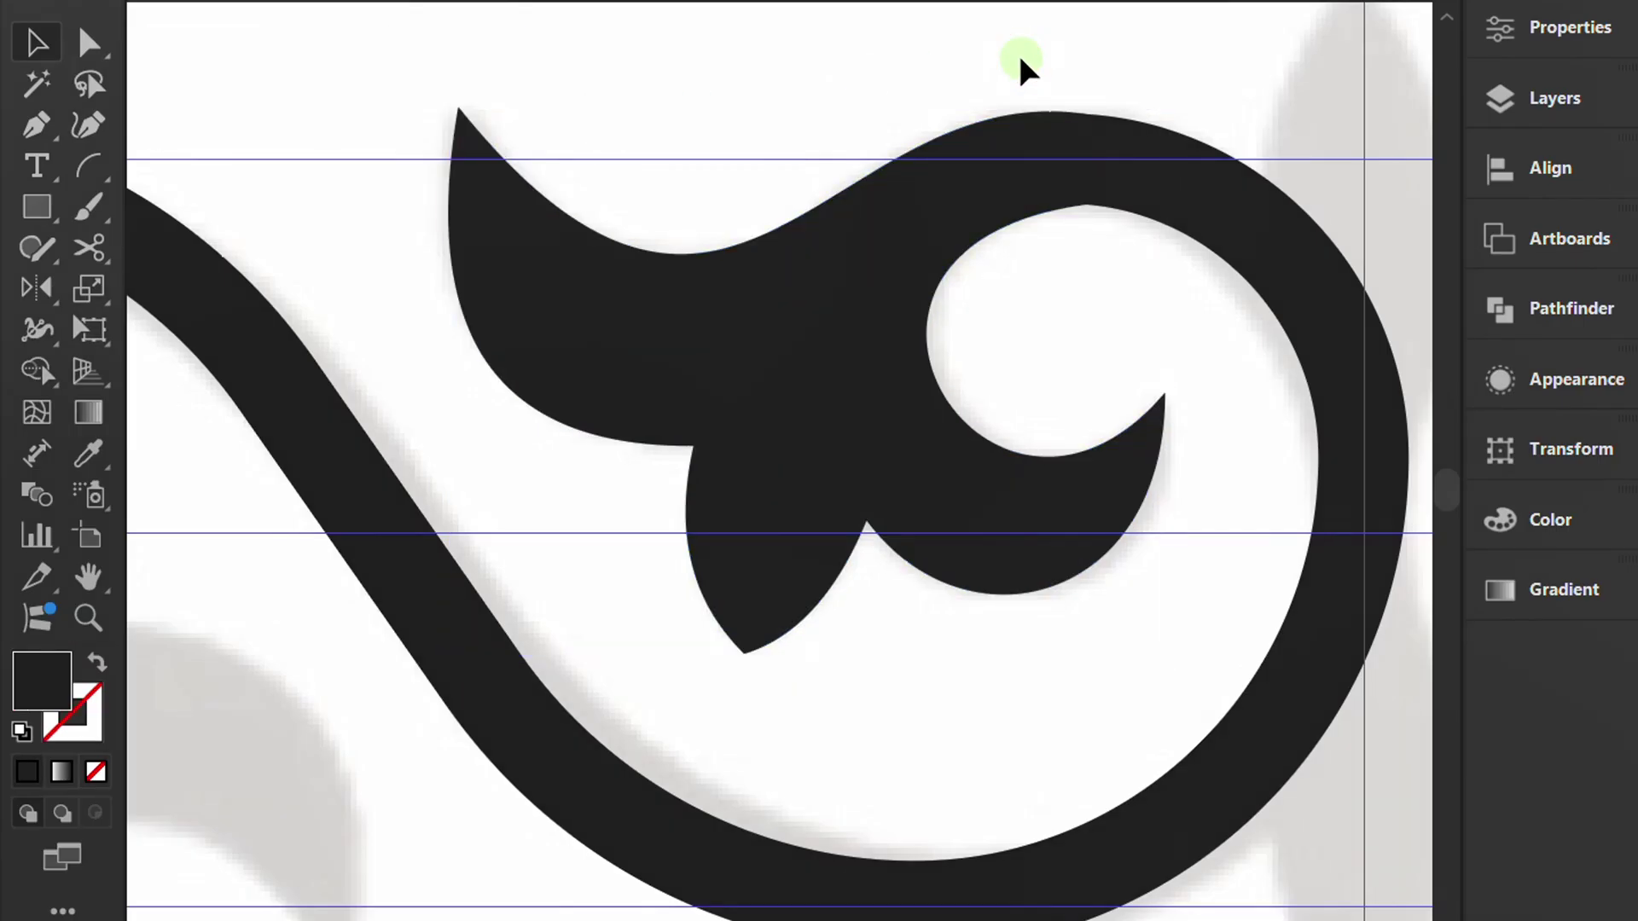
pyautogui.hotkey('ctrl', '-')
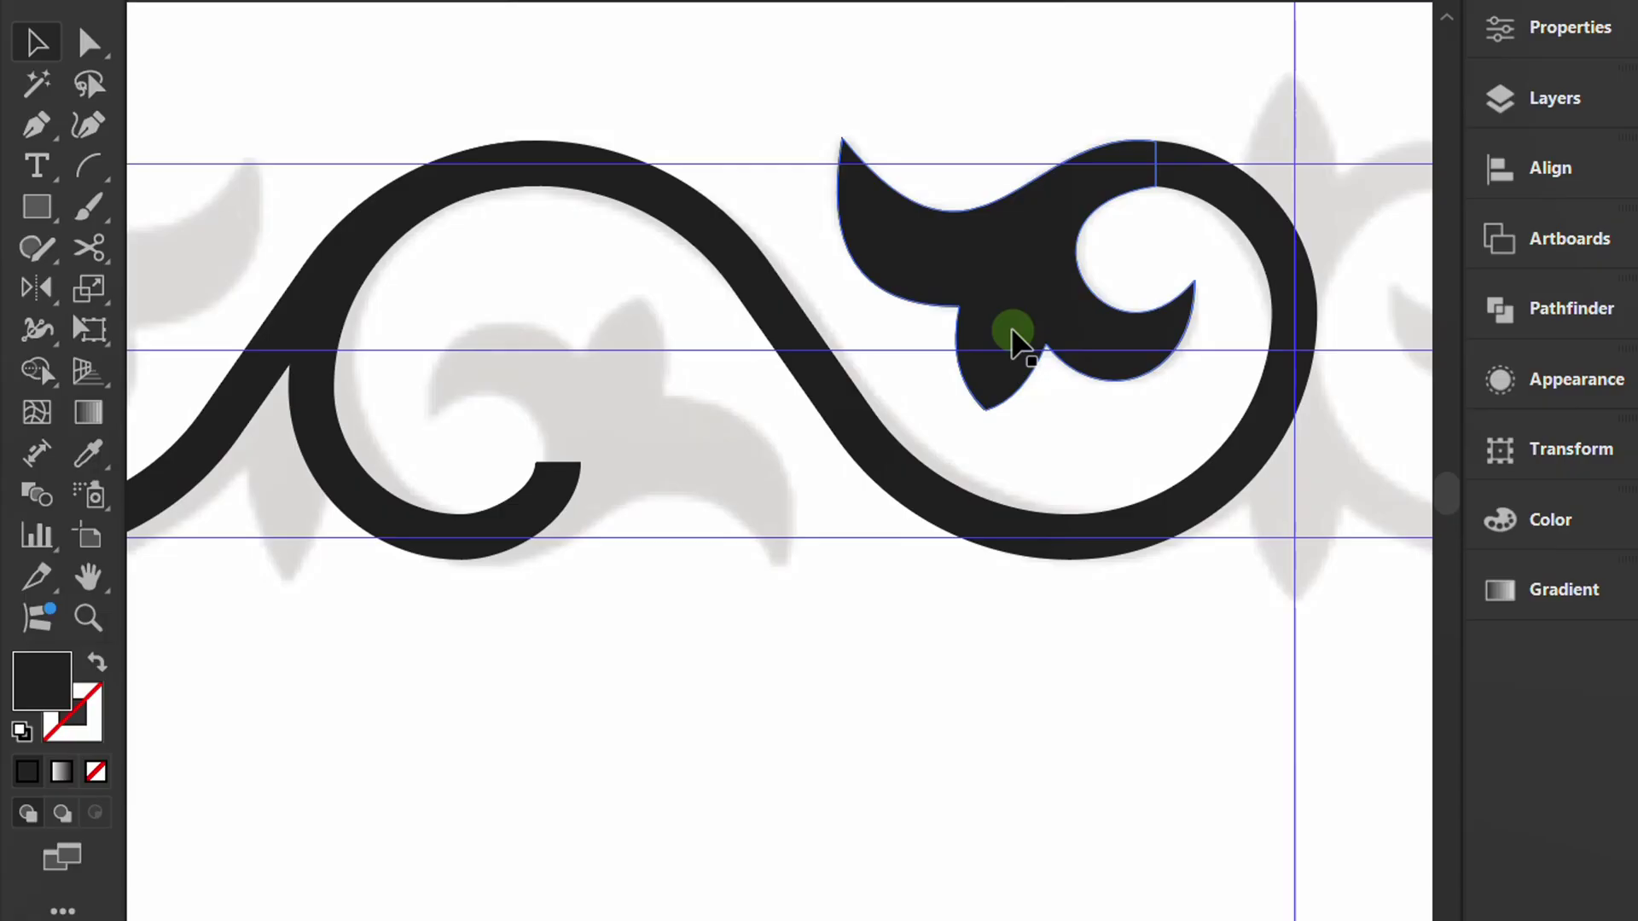
pyautogui.click(997, 307)
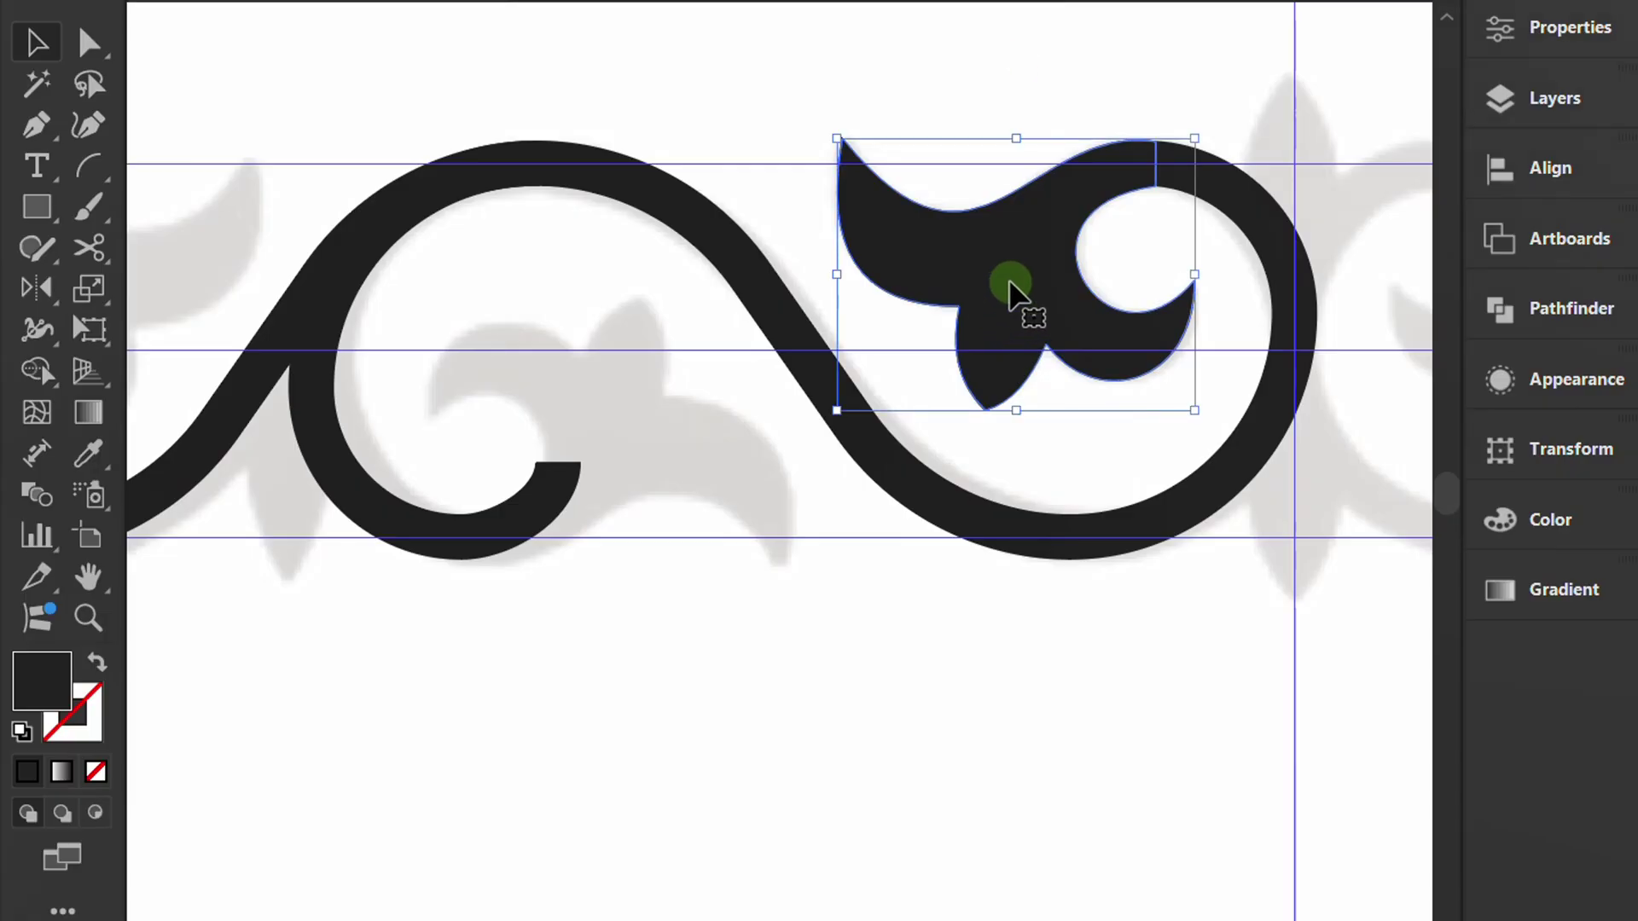
pyautogui.moveTo(1009, 284); pyautogui.dragTo(556, 481)
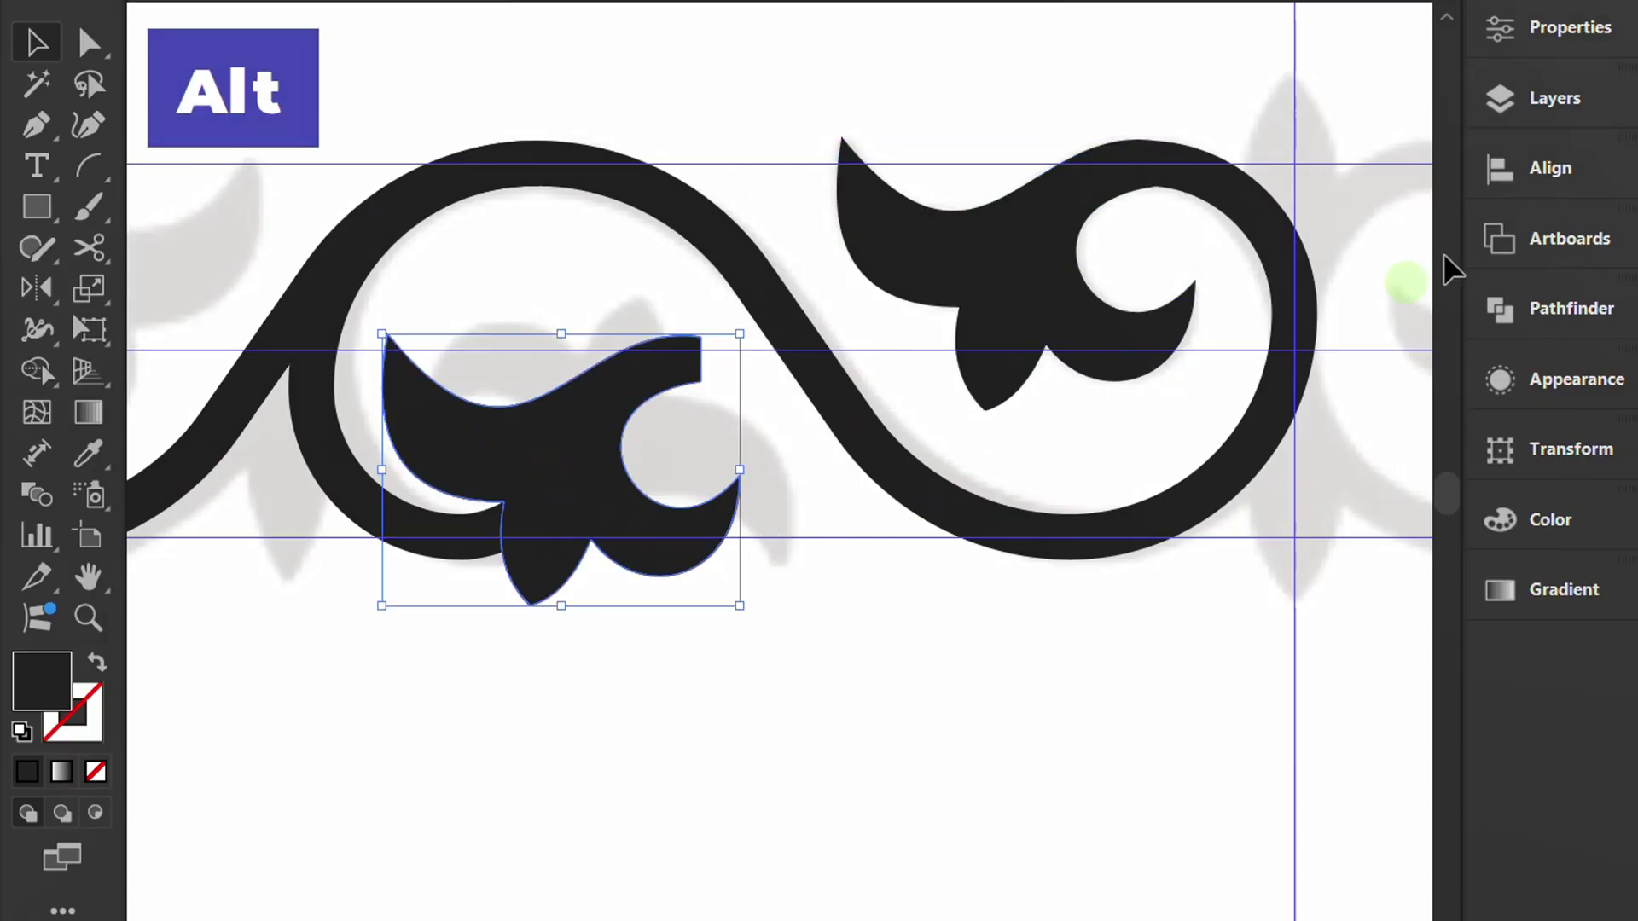
pyautogui.click(1564, 24)
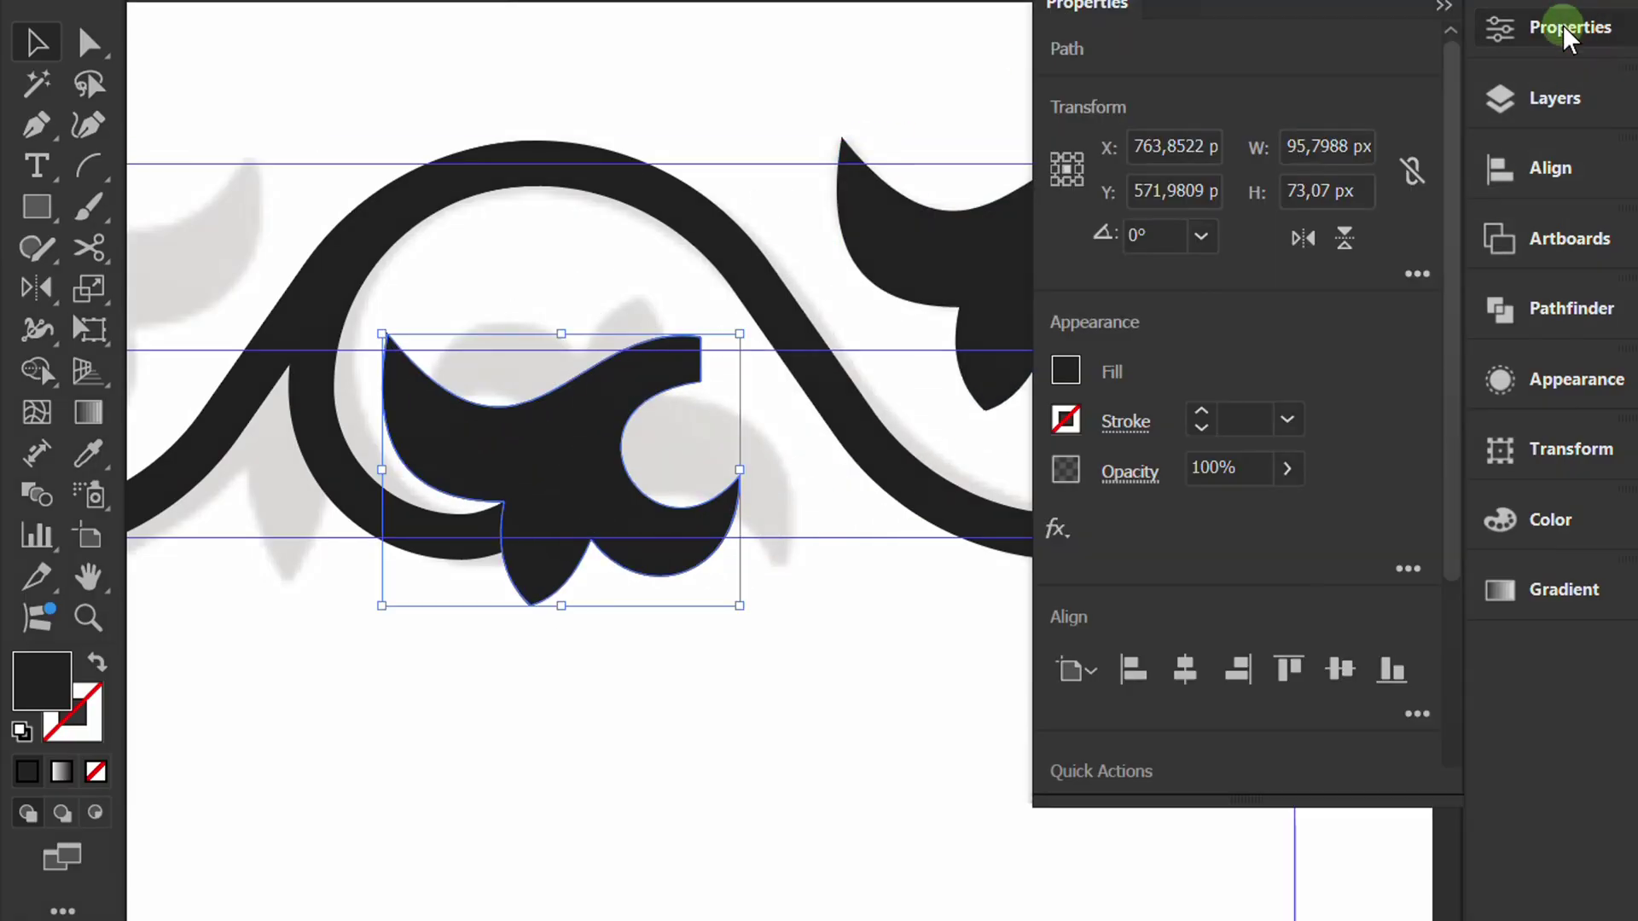
pyautogui.click(1346, 242)
pyautogui.click(1305, 243)
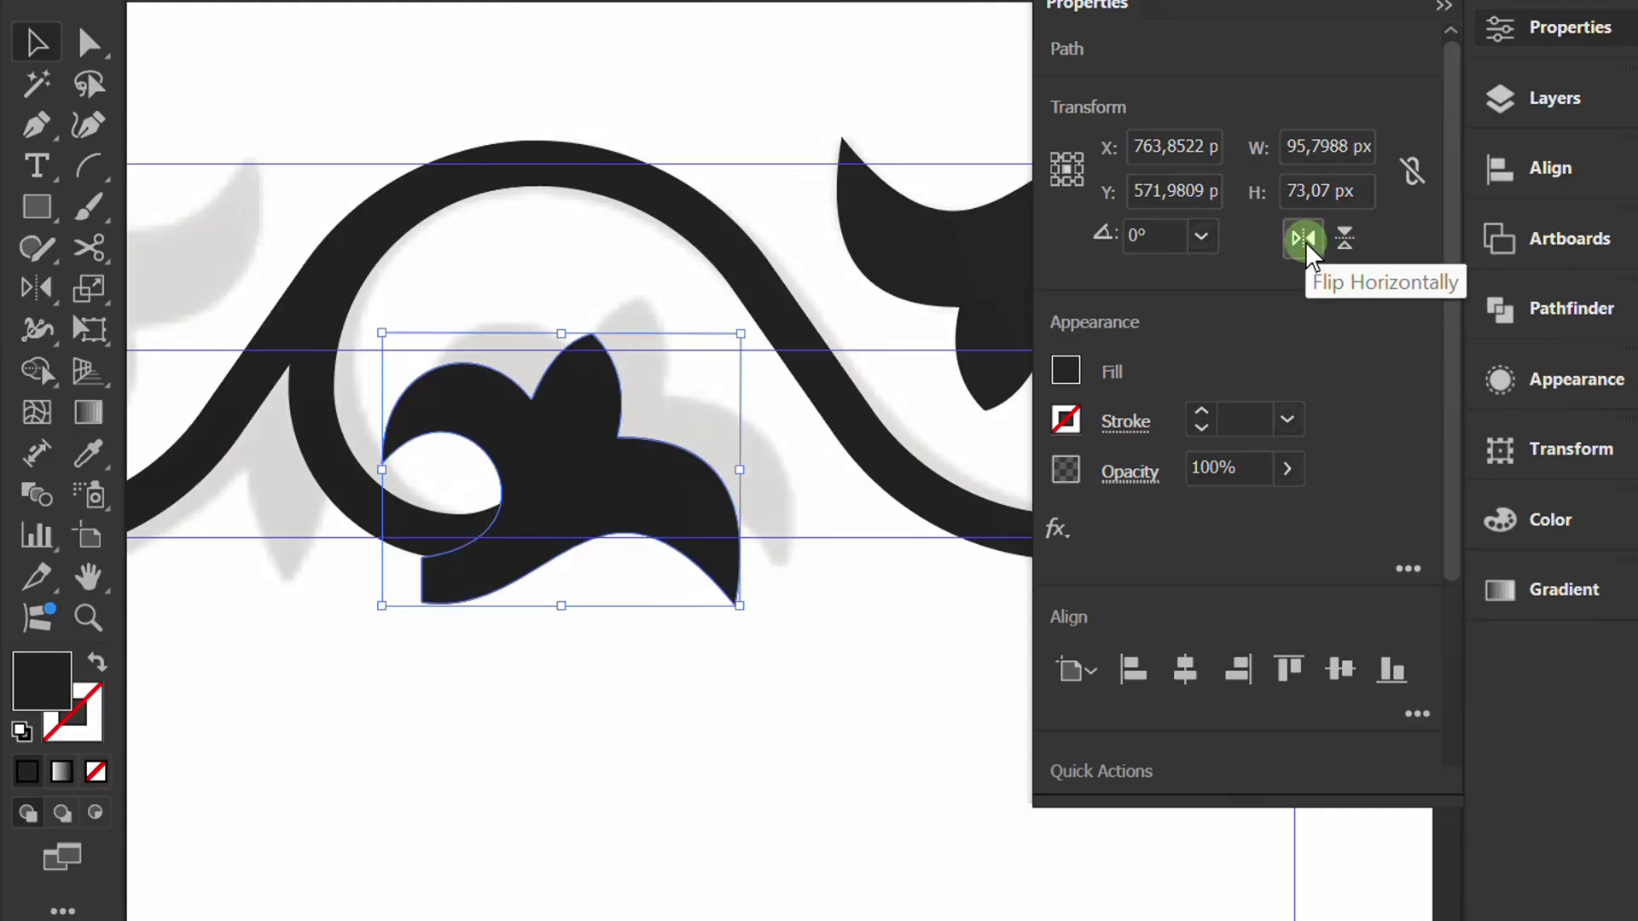
pyautogui.click(1443, 7)
pyautogui.moveTo(674, 411); pyautogui.dragTo(519, 482)
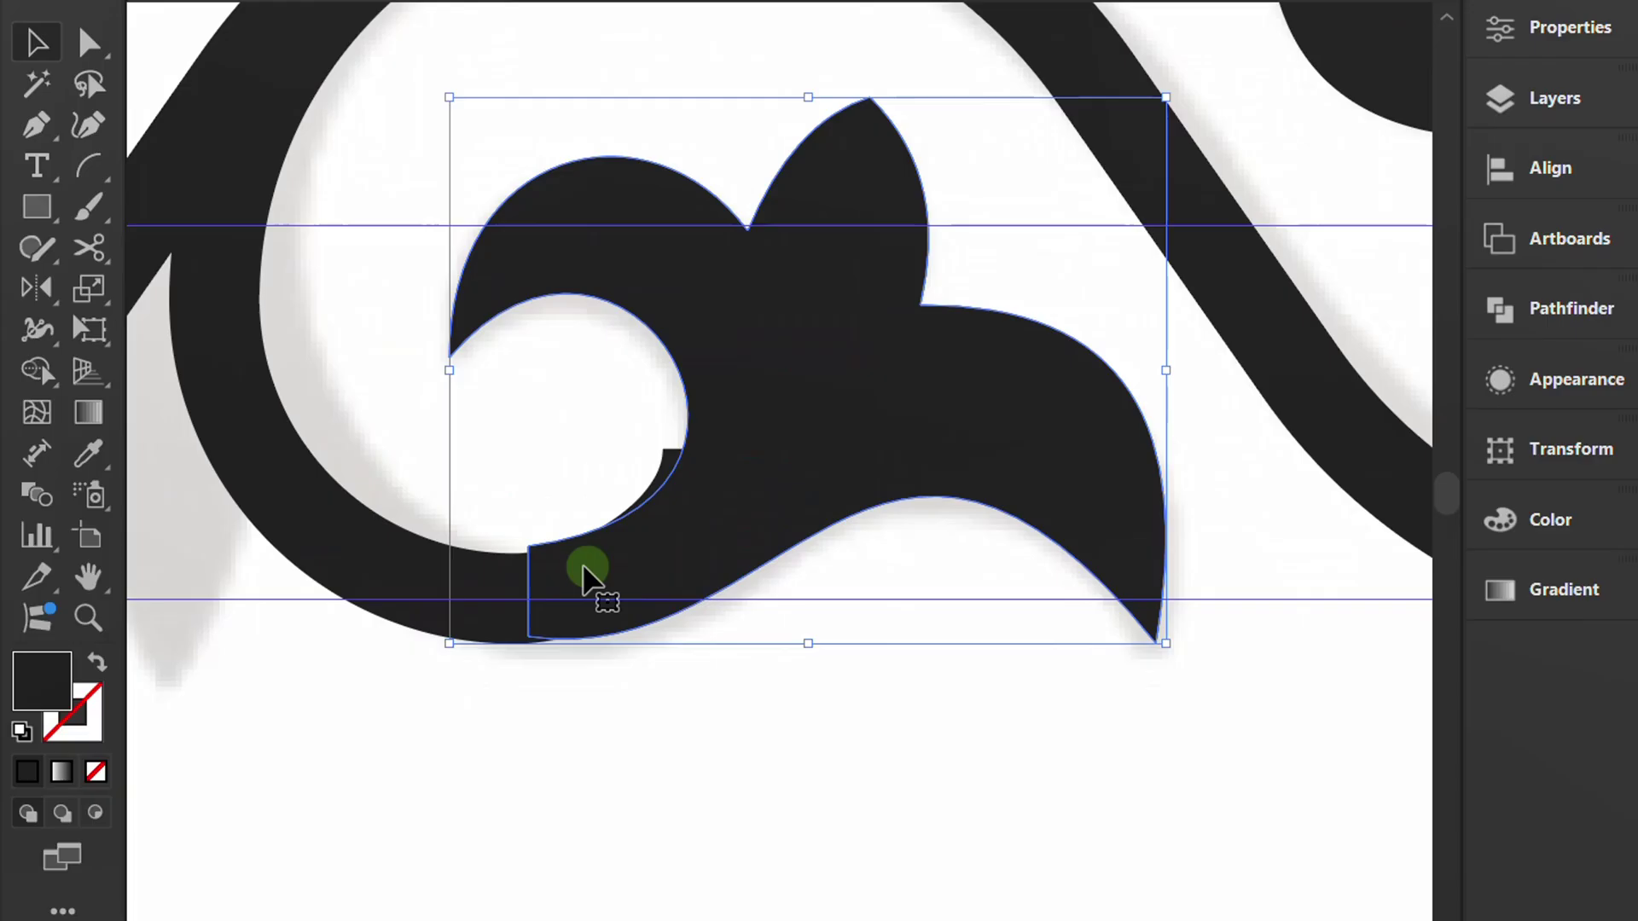
pyautogui.moveTo(585, 574); pyautogui.dragTo(579, 576)
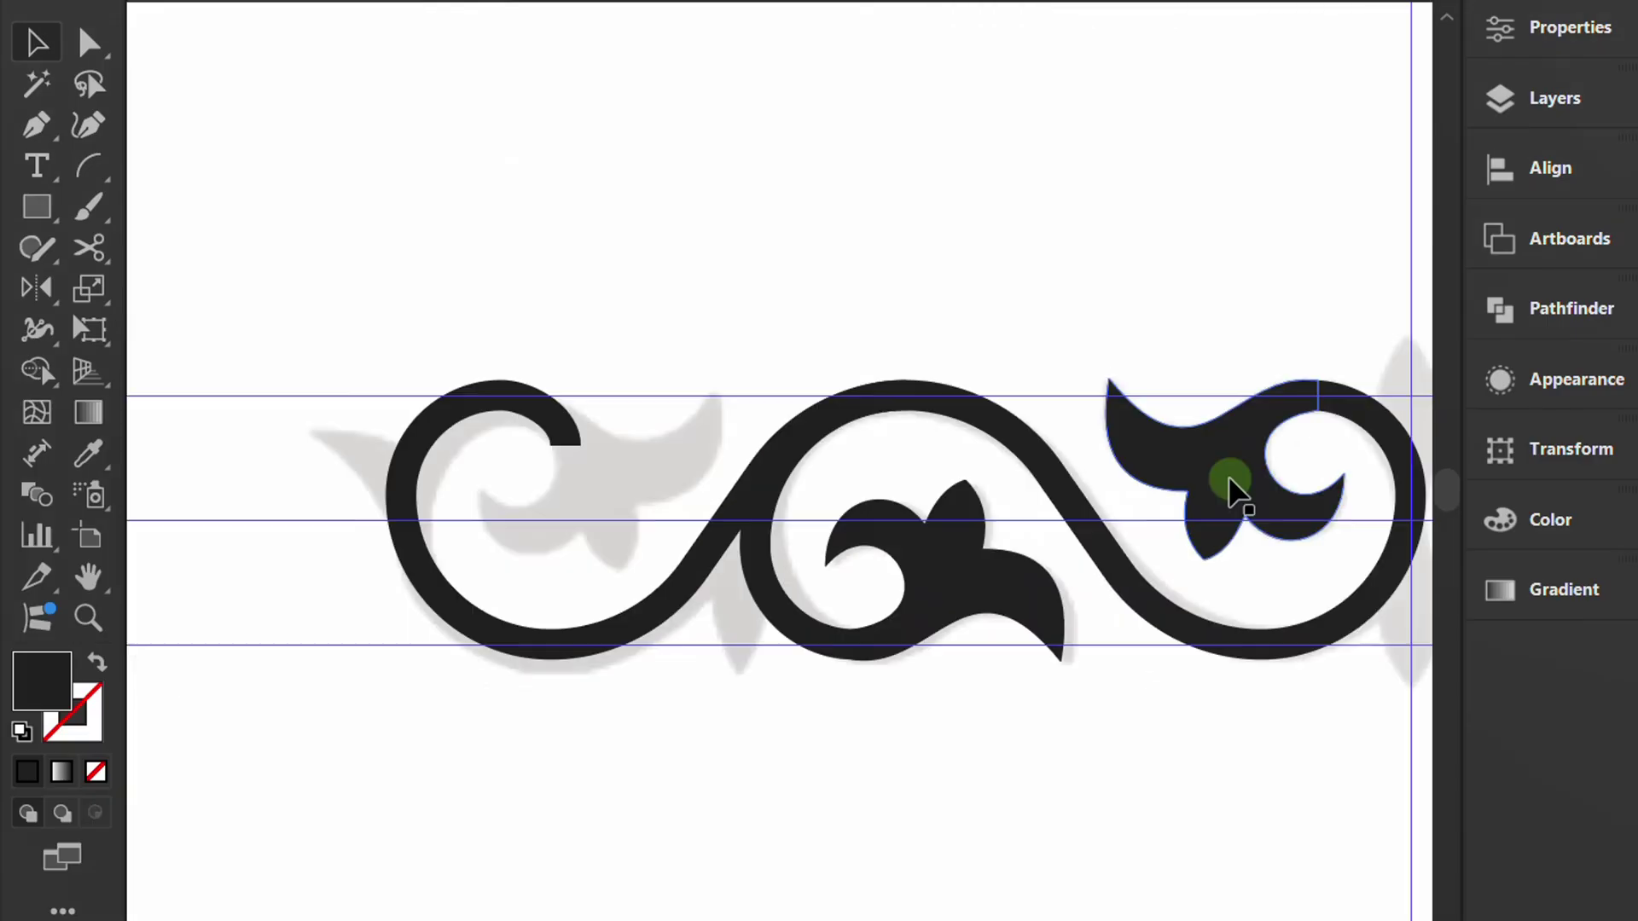
# Duplicate a leaf into the left curl, flip it horizontally, and nudge it up and left into place.
pyautogui.moveTo(1231, 490); pyautogui.dragTo(634, 506)
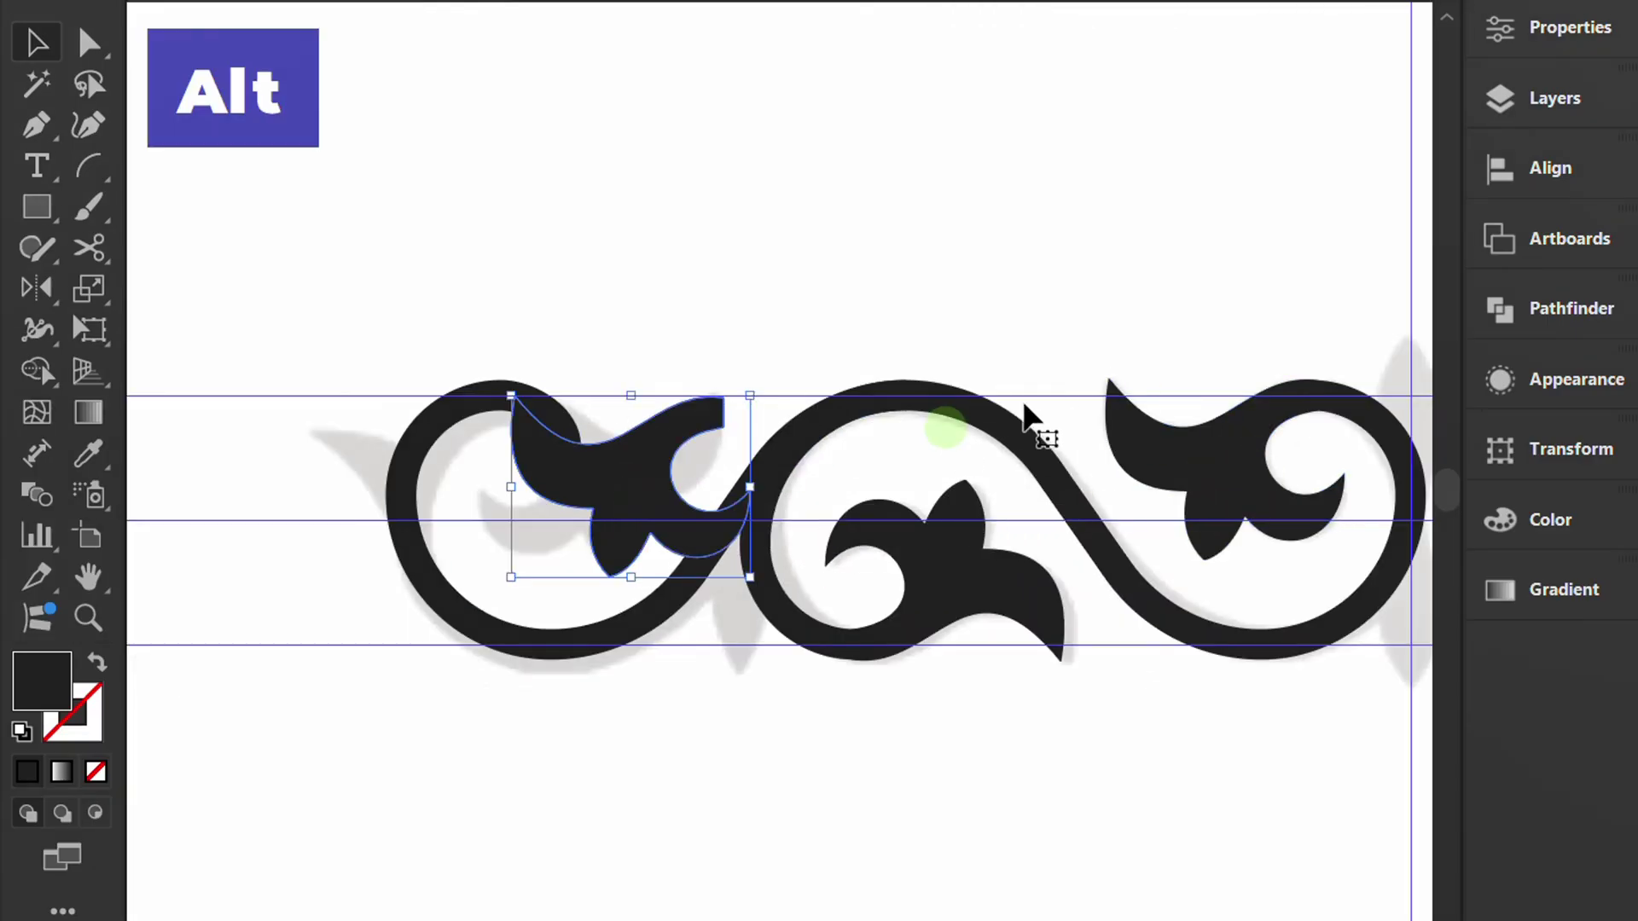
pyautogui.click(1533, 29)
pyautogui.click(1306, 237)
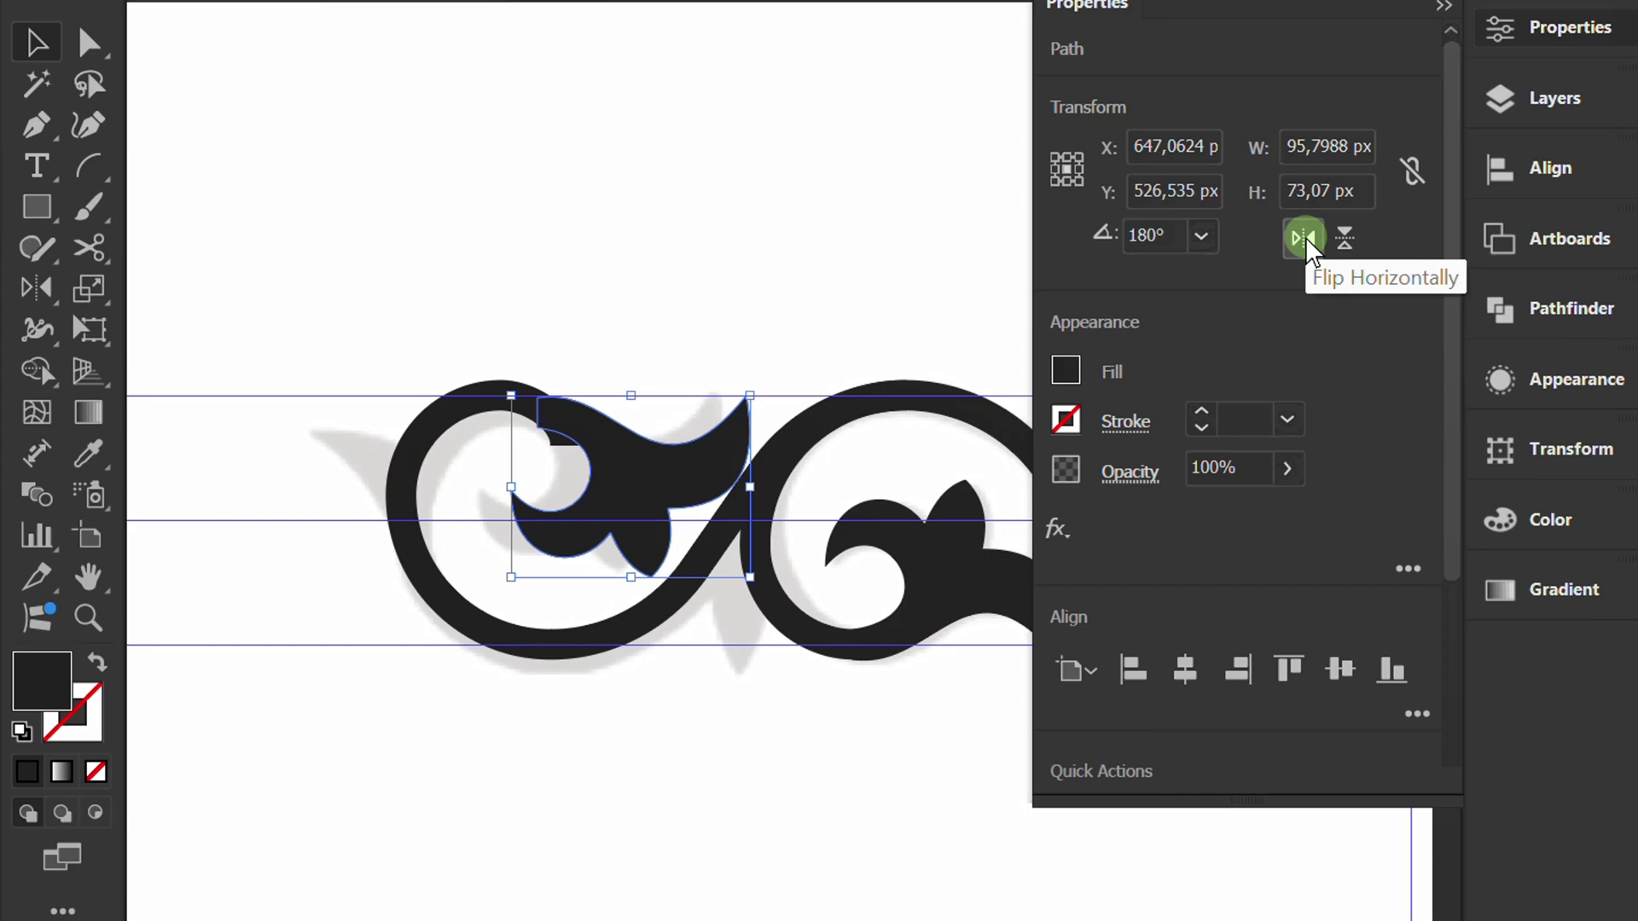
pyautogui.click(1442, 7)
pyautogui.scroll(5, 457, 538)
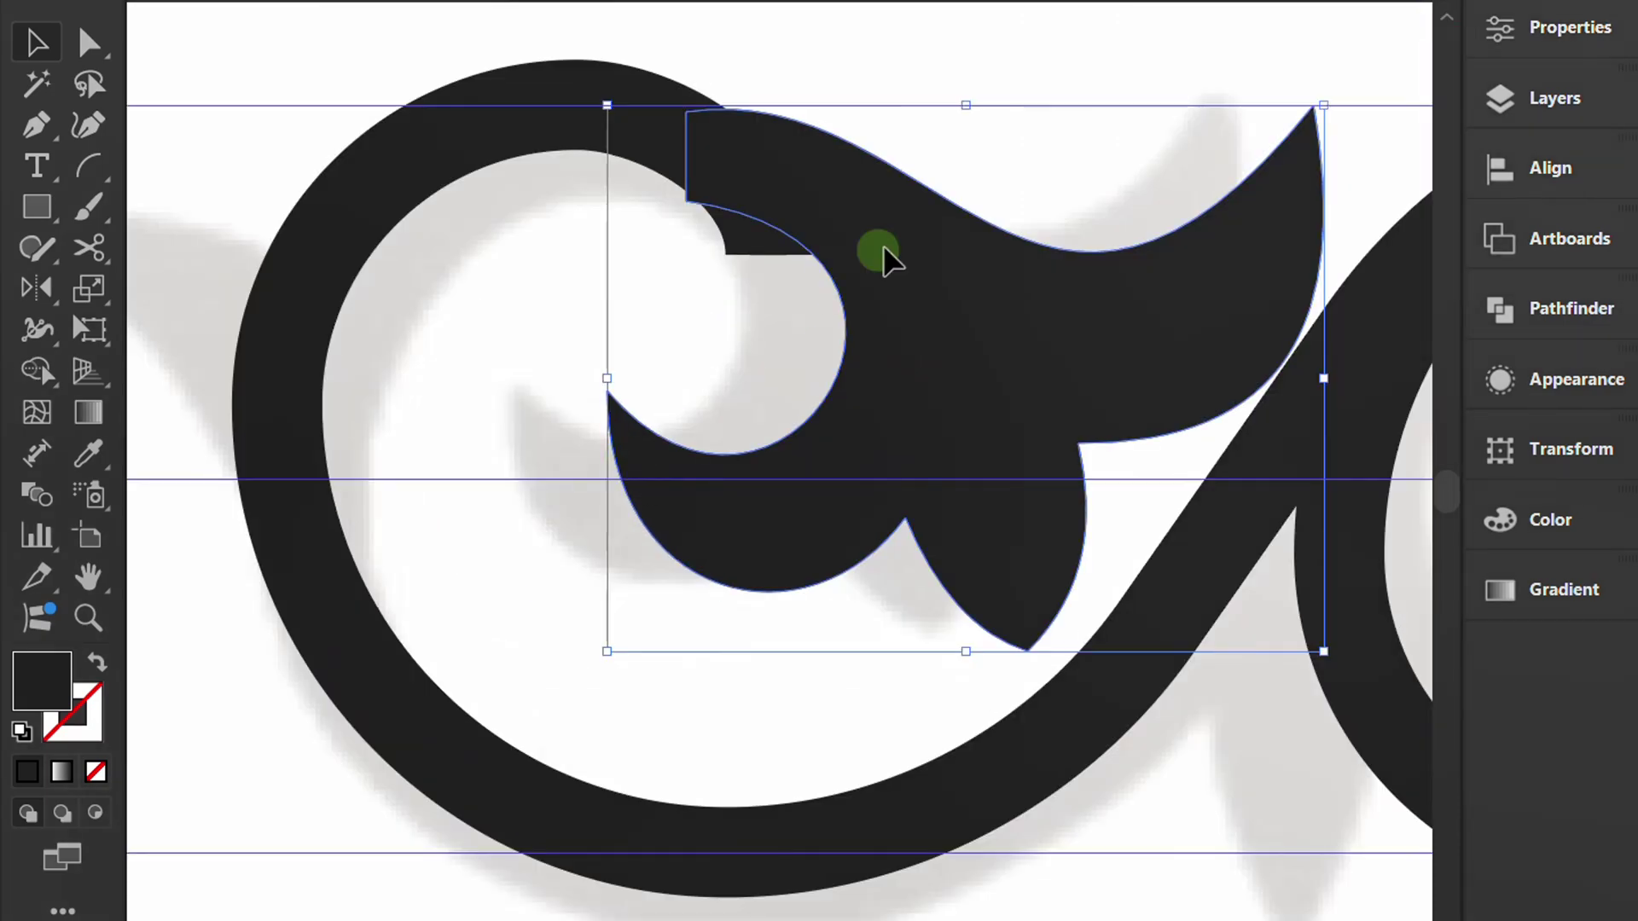
pyautogui.moveTo(883, 244); pyautogui.dragTo(833, 267)
pyautogui.press('Up')
pyautogui.press('Up')
pyautogui.press('Up')
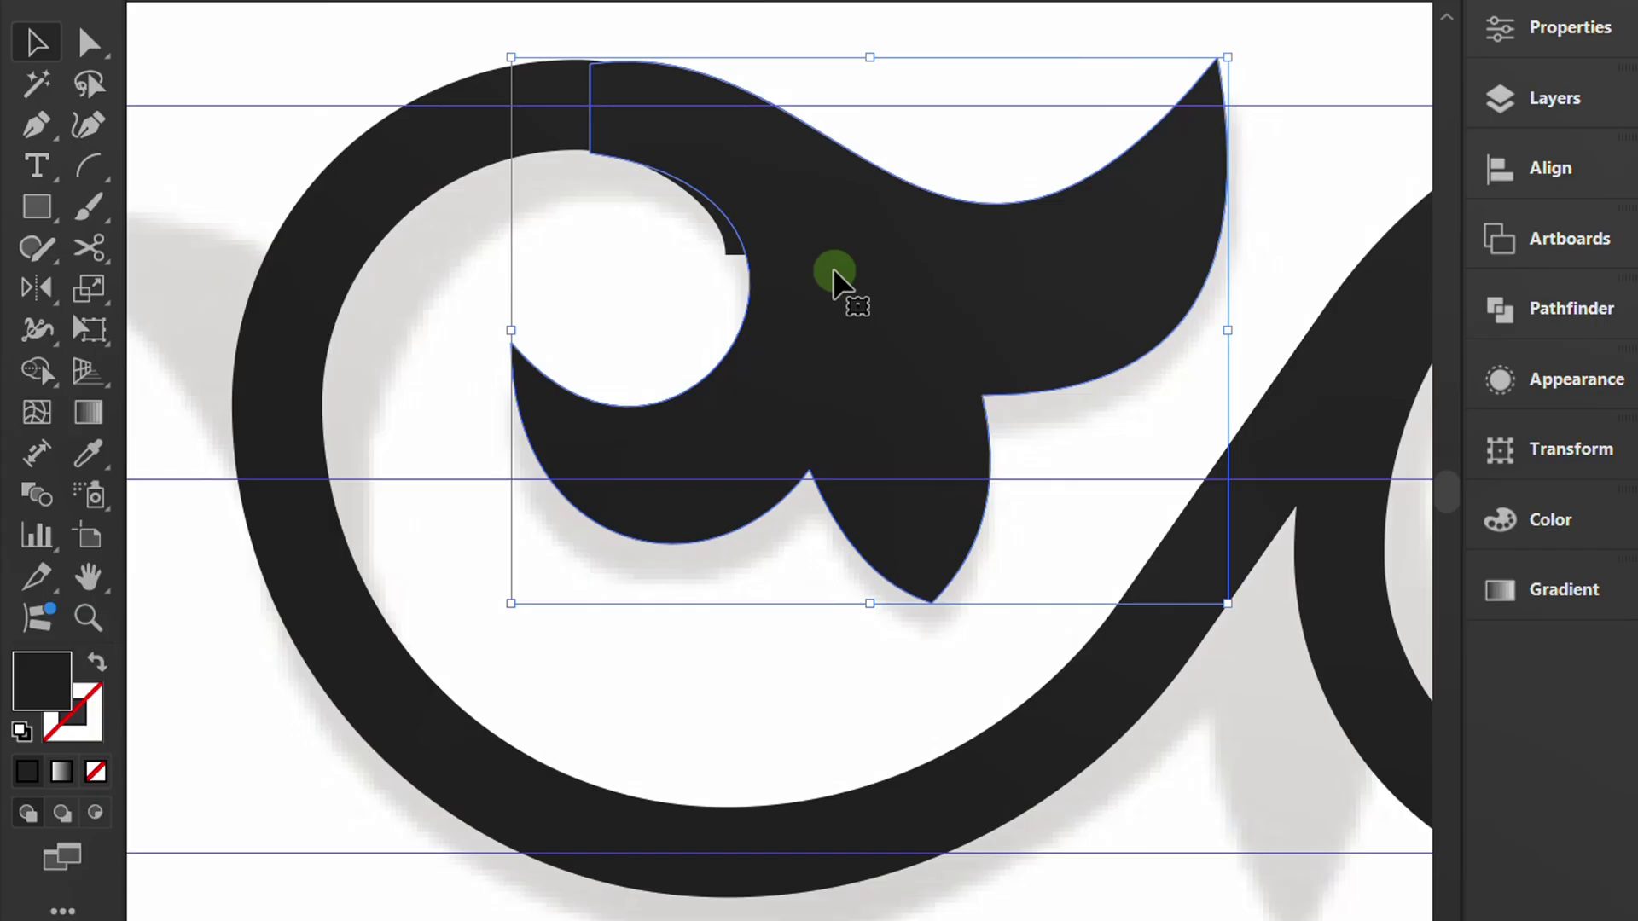
pyautogui.press('Left')
pyautogui.press('Left')
pyautogui.press('Left')
pyautogui.press('Left')
pyautogui.press('Left')
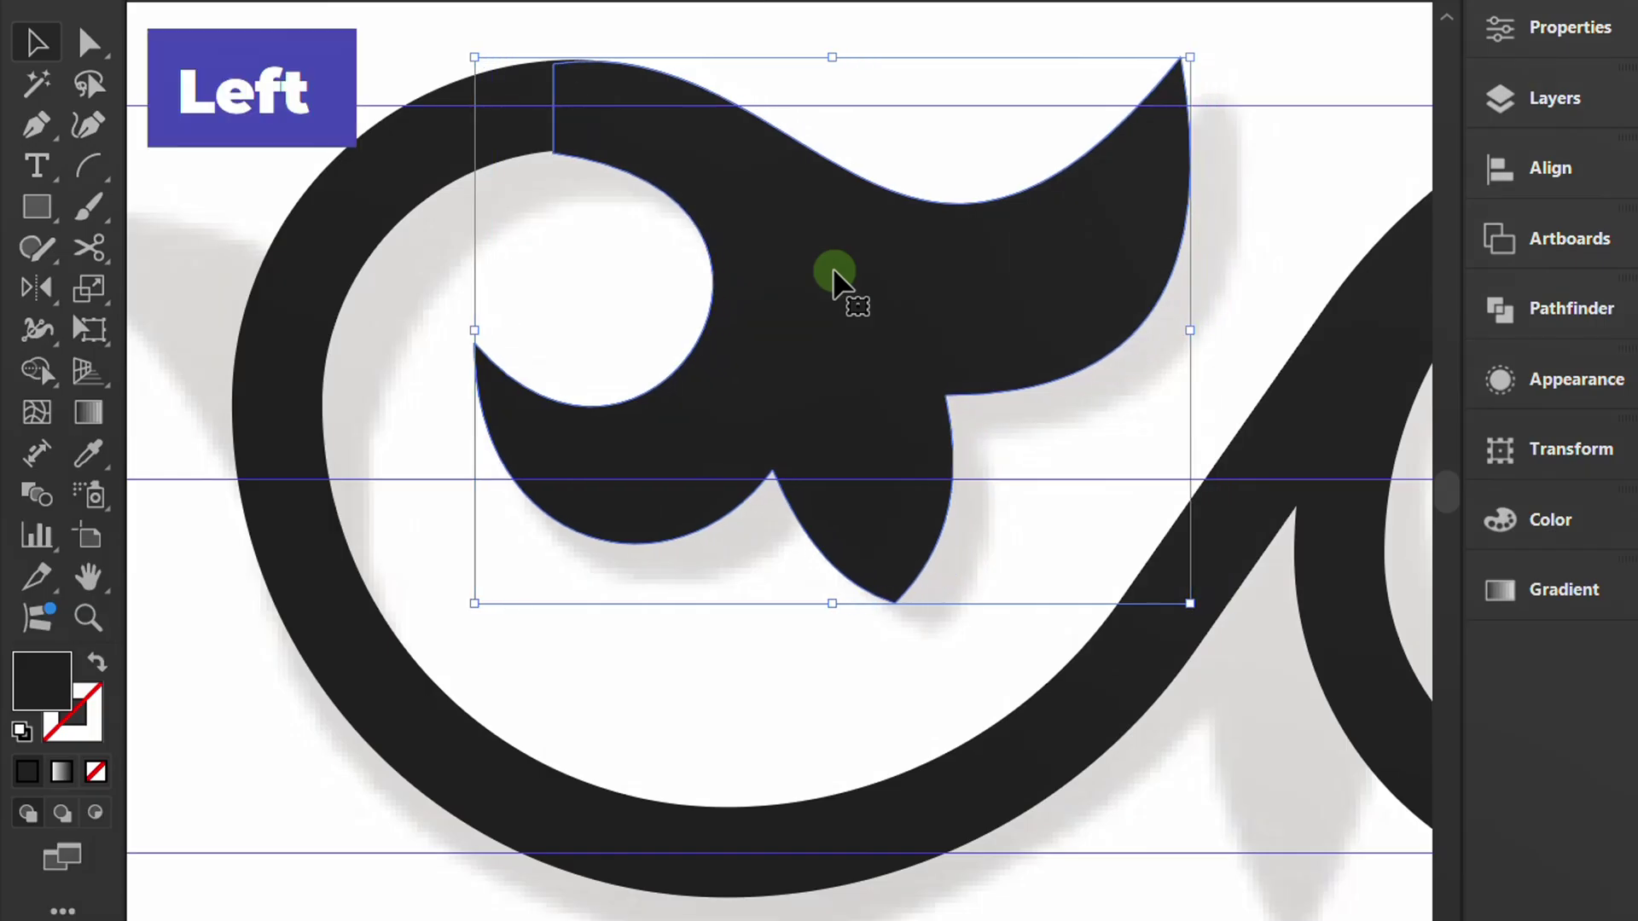
# Select the scroll and leaves and merge them with Pathfinder Unite.
pyautogui.scroll(-5, 855, 445)
pyautogui.moveTo(1057, 228); pyautogui.dragTo(779, 504)
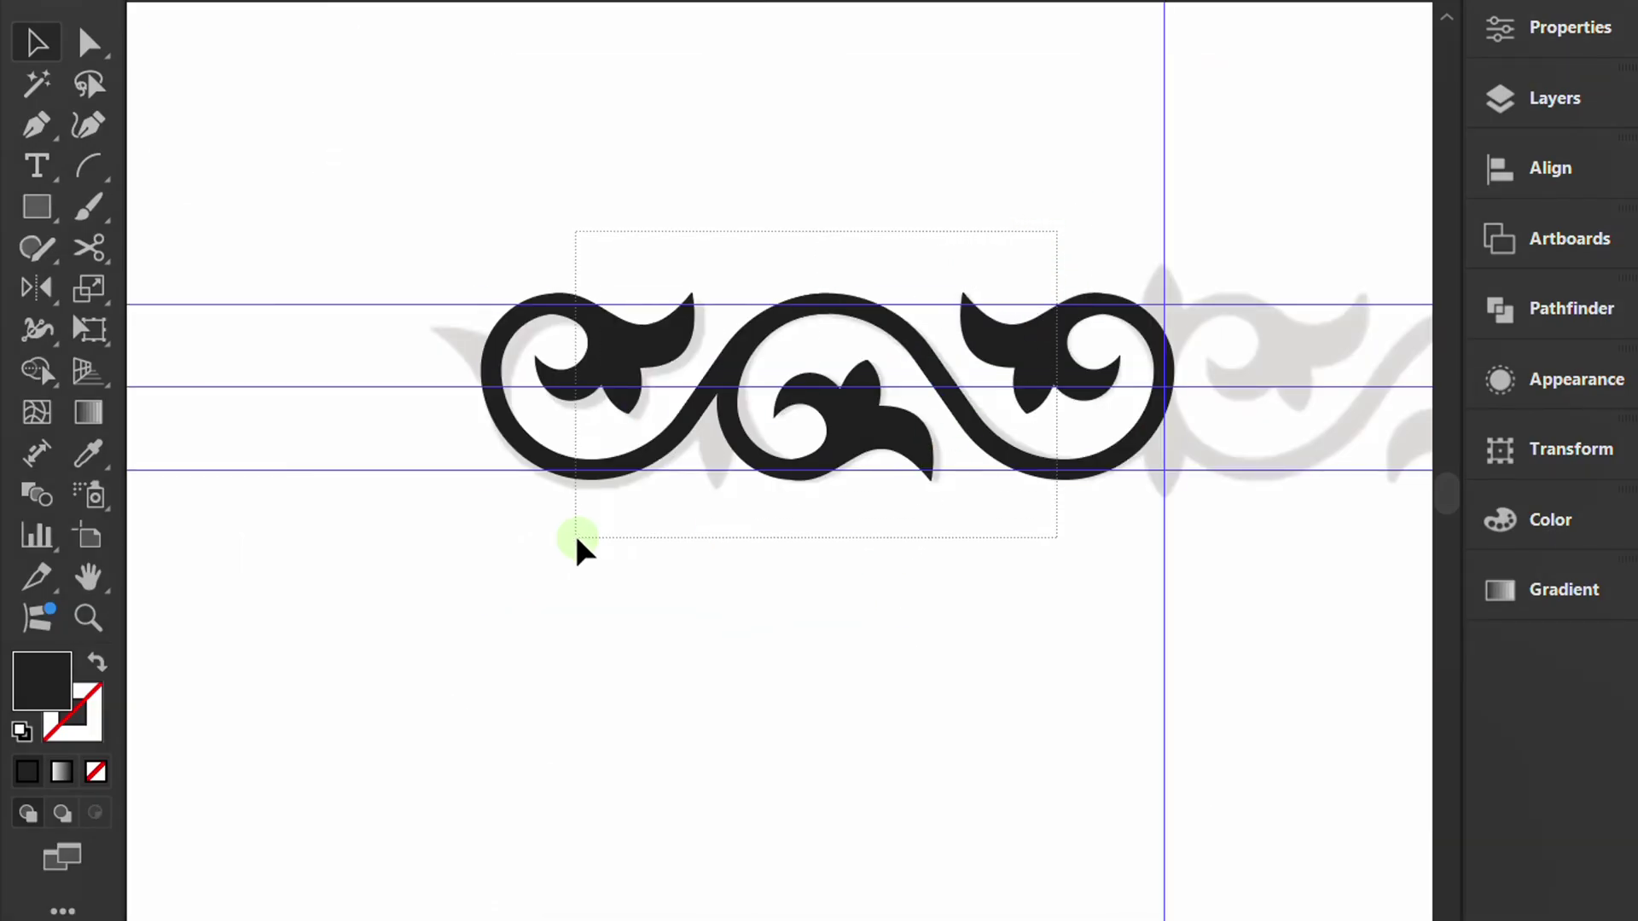
pyautogui.moveTo(576, 539); pyautogui.dragTo(577, 539)
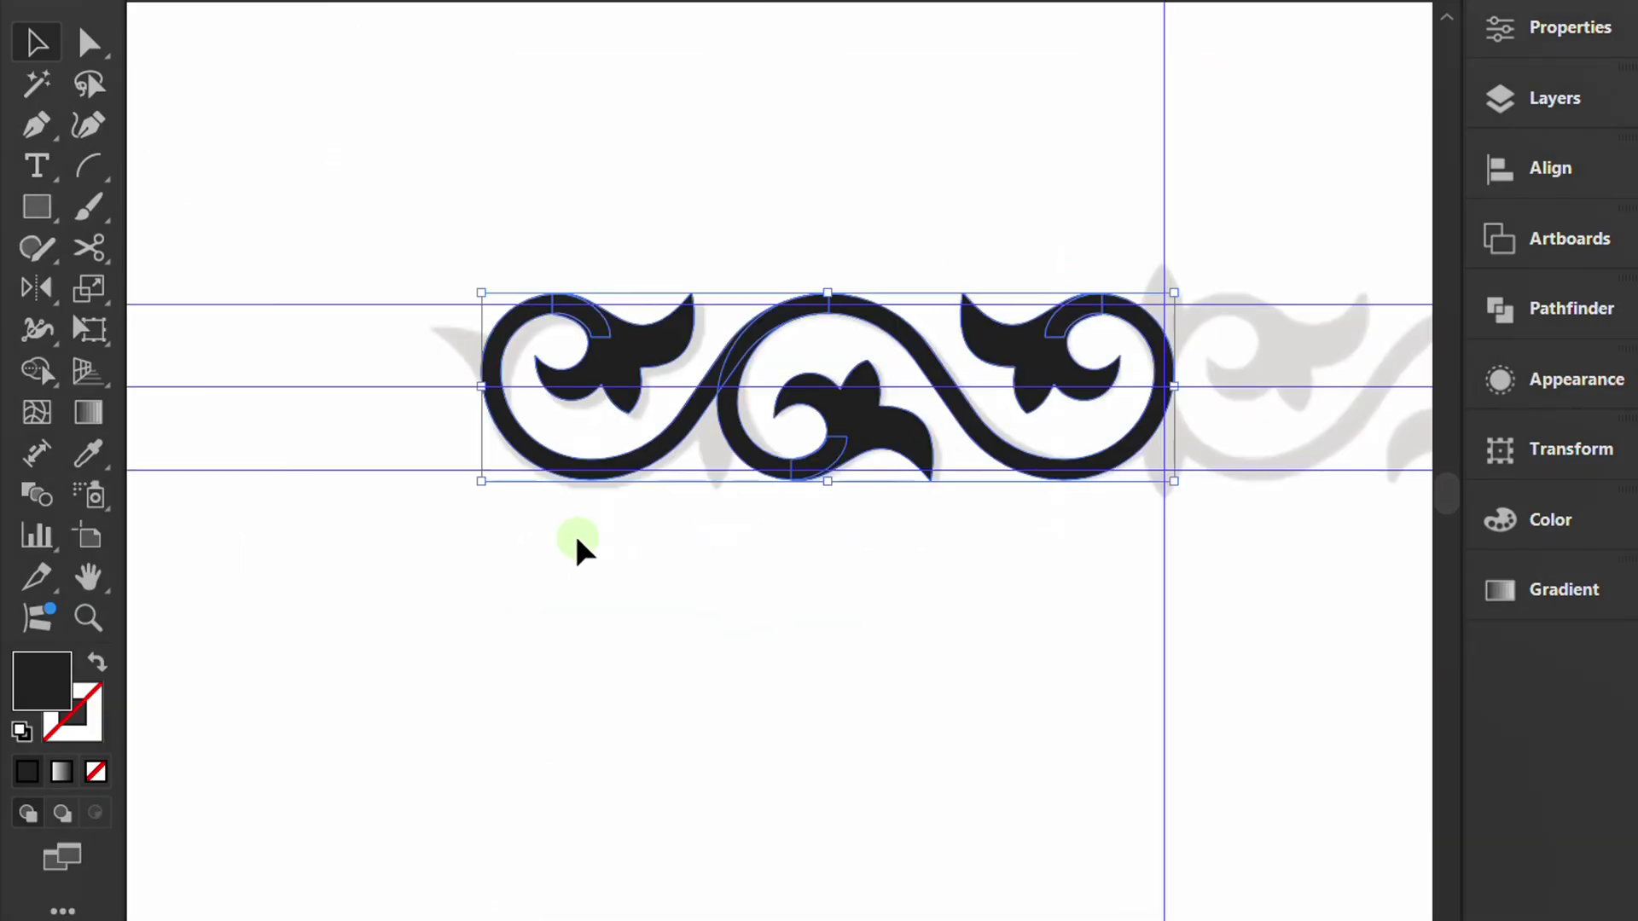
pyautogui.click(1559, 305)
pyautogui.click(1098, 369)
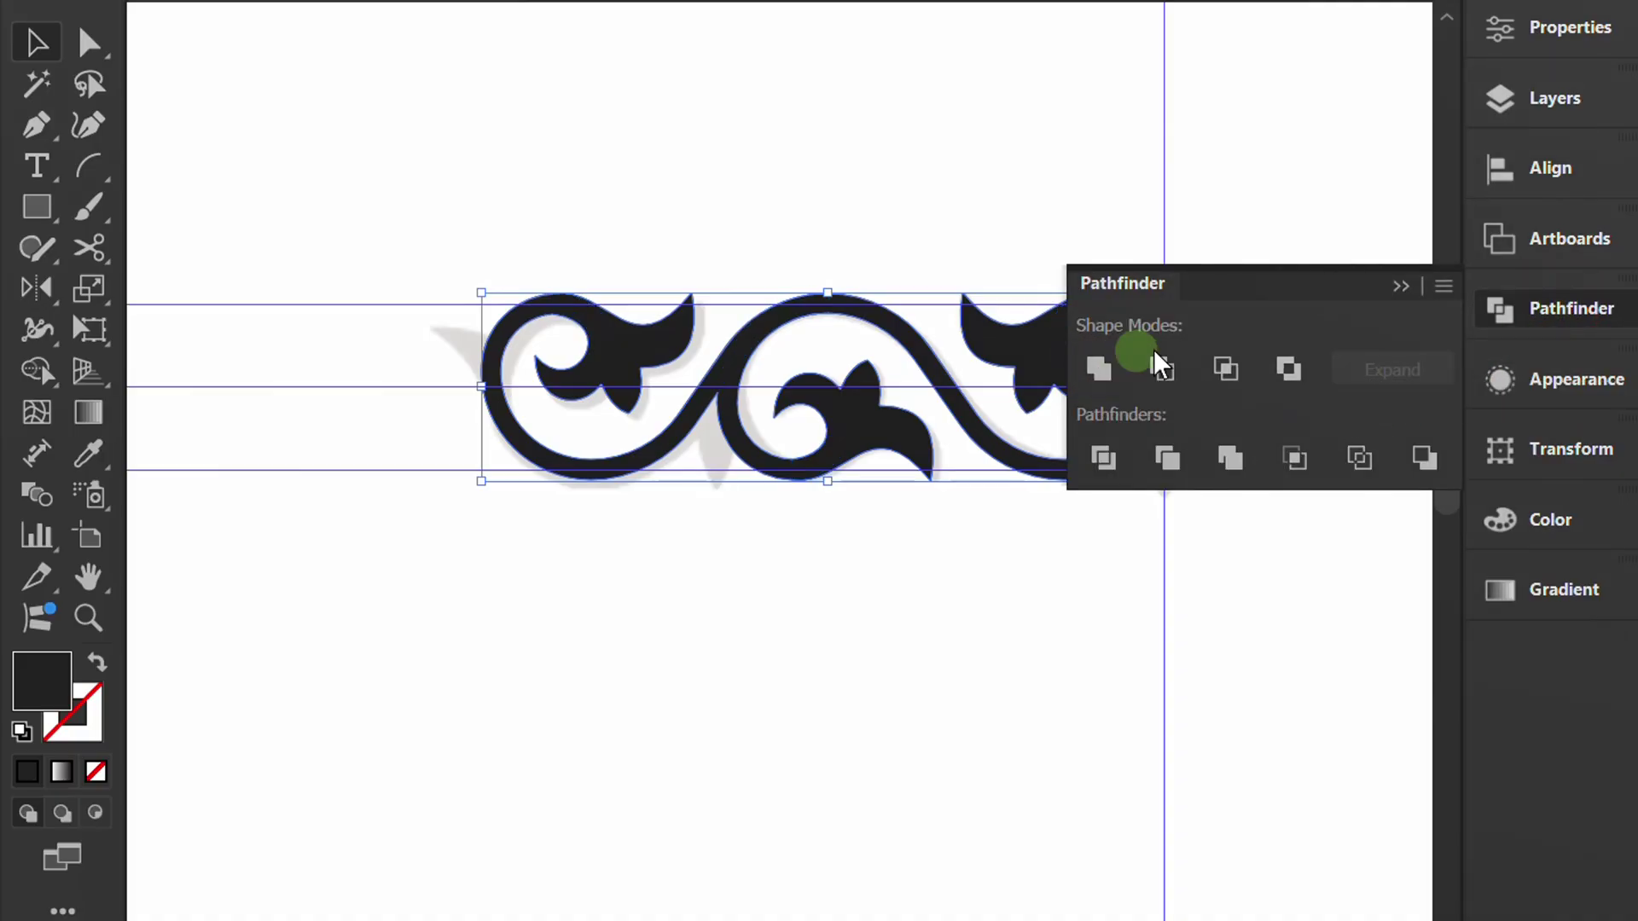
pyautogui.click(1395, 283)
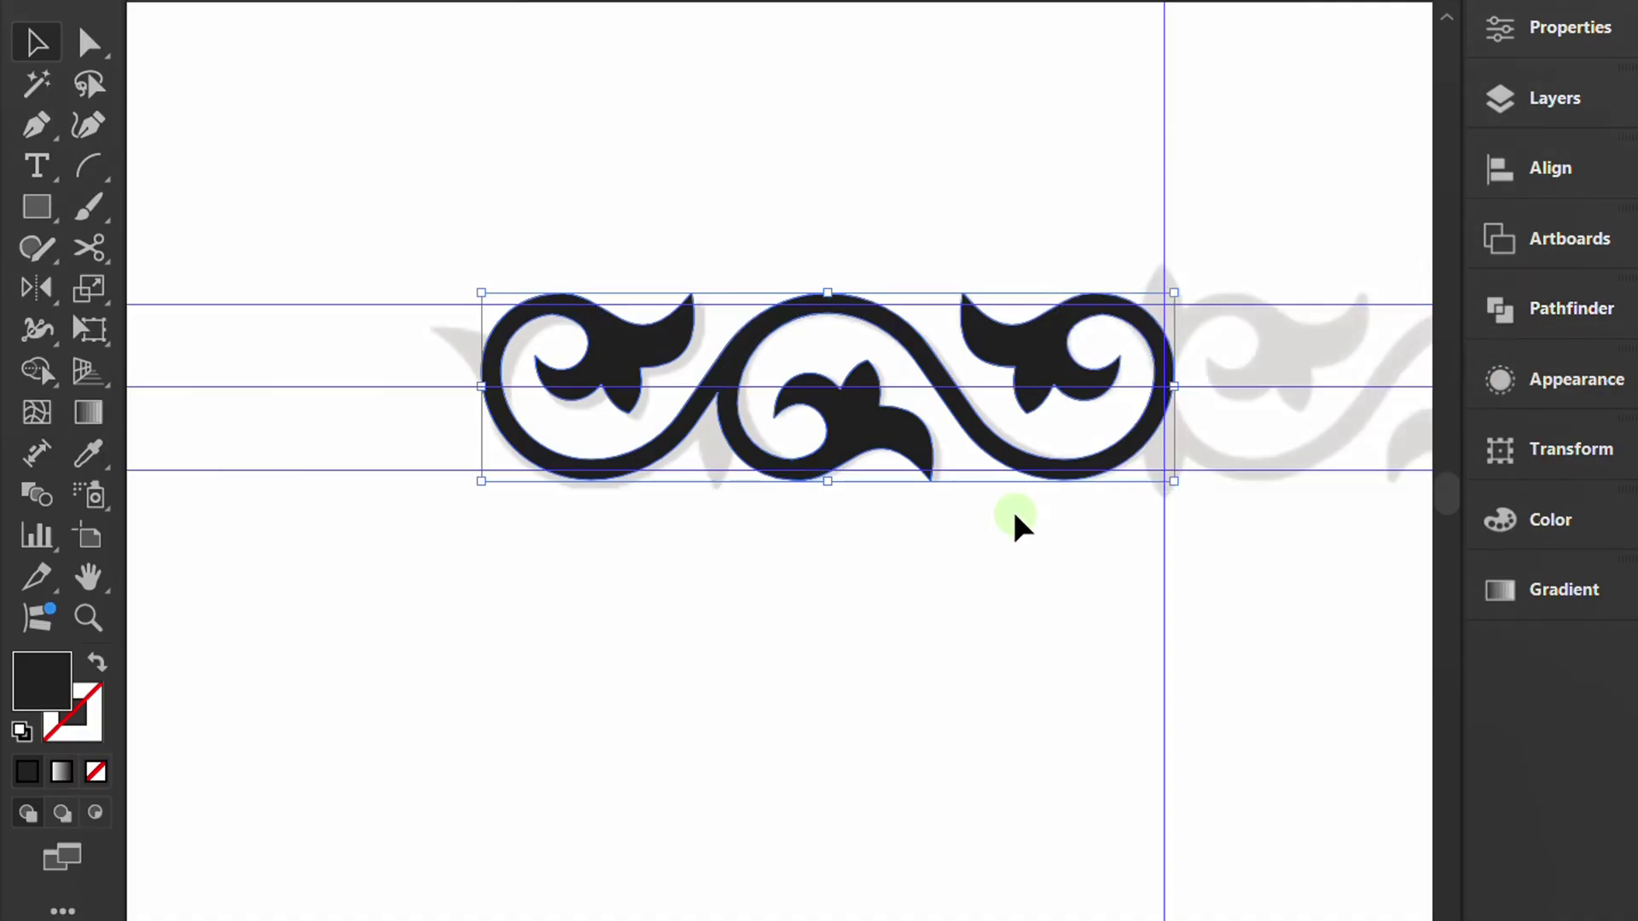
# Reflect a copy of the ornament joined to its right end.
pyautogui.press('o')
pyautogui.scroll(-1, 949, 517)
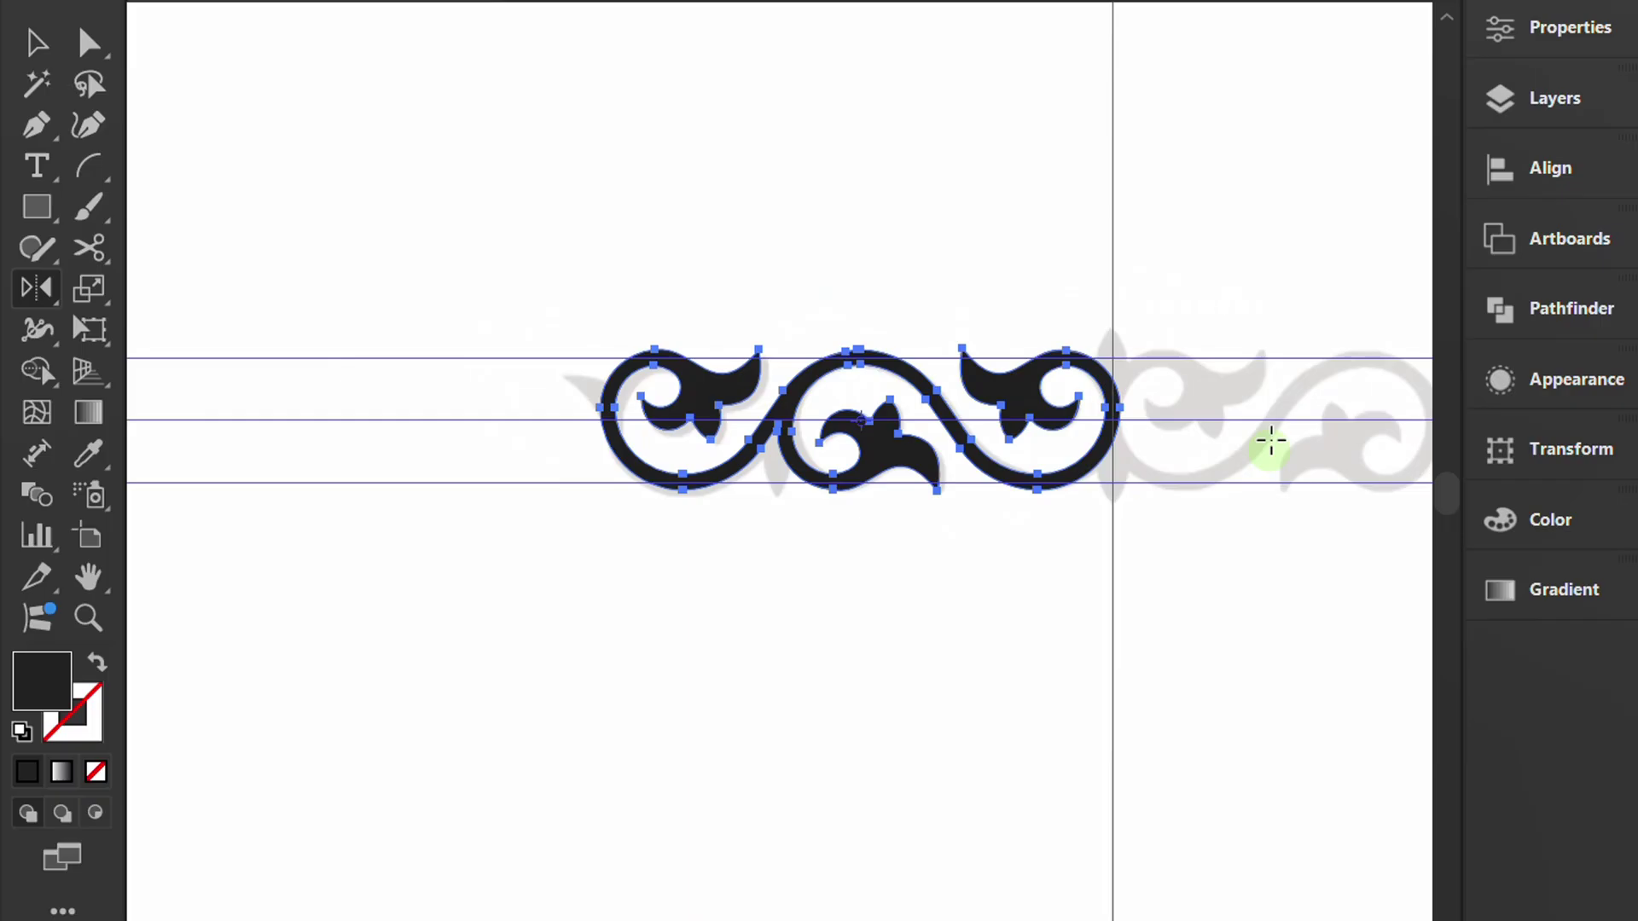
pyautogui.scroll(2, 1159, 433)
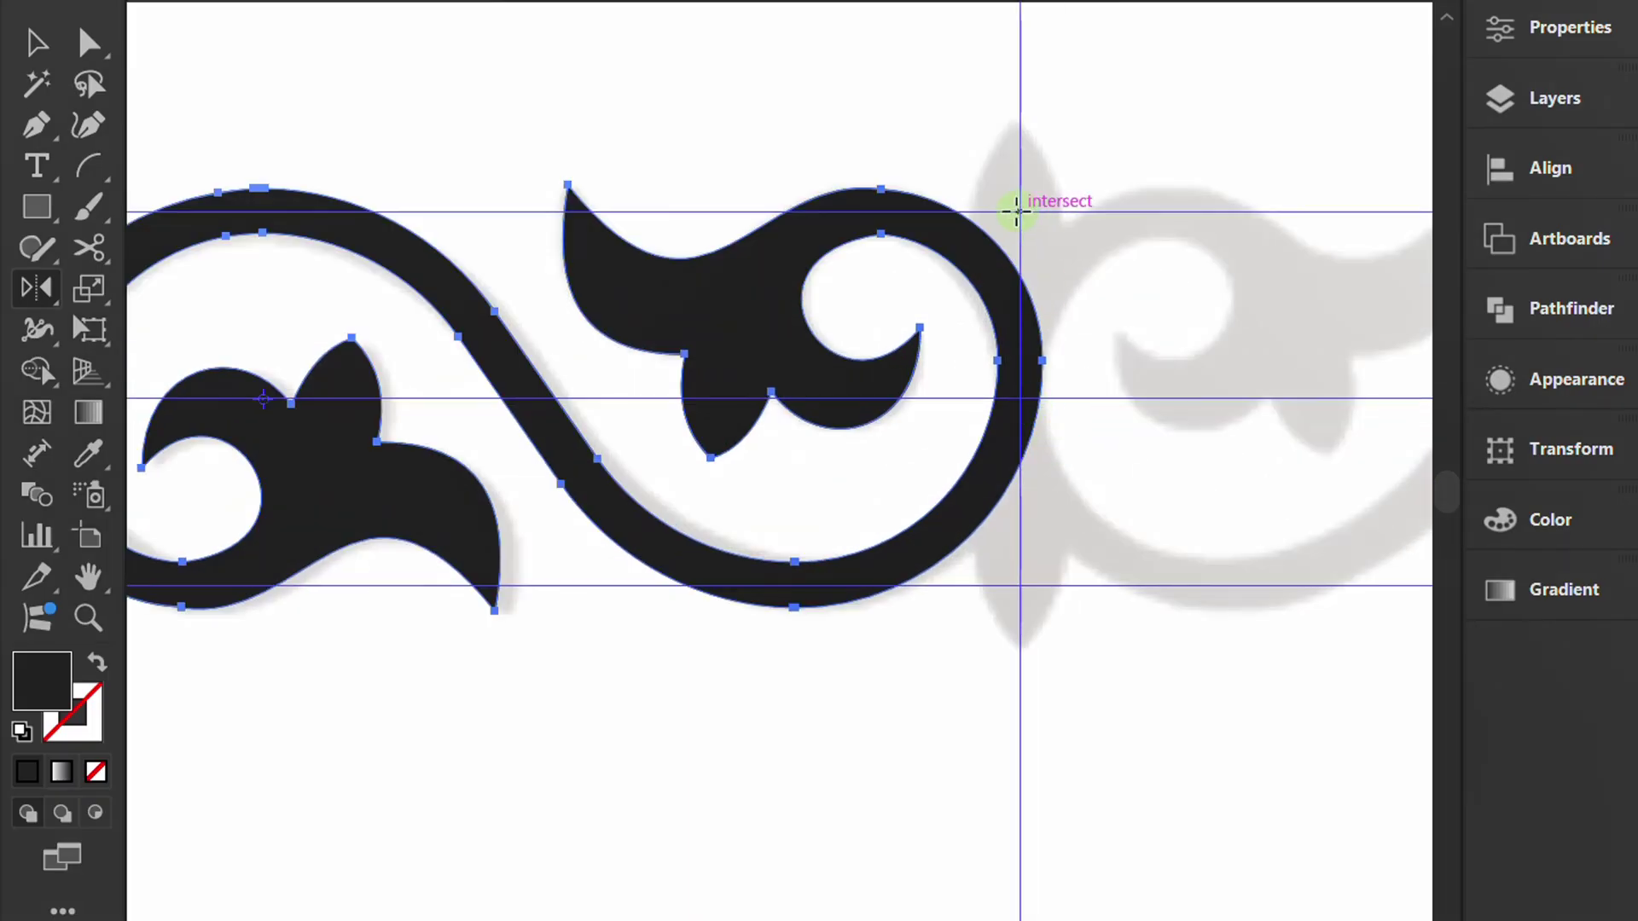
pyautogui.scroll(-2, 997, 256)
pyautogui.moveTo(730, 441); pyautogui.dragTo(1043, 477)
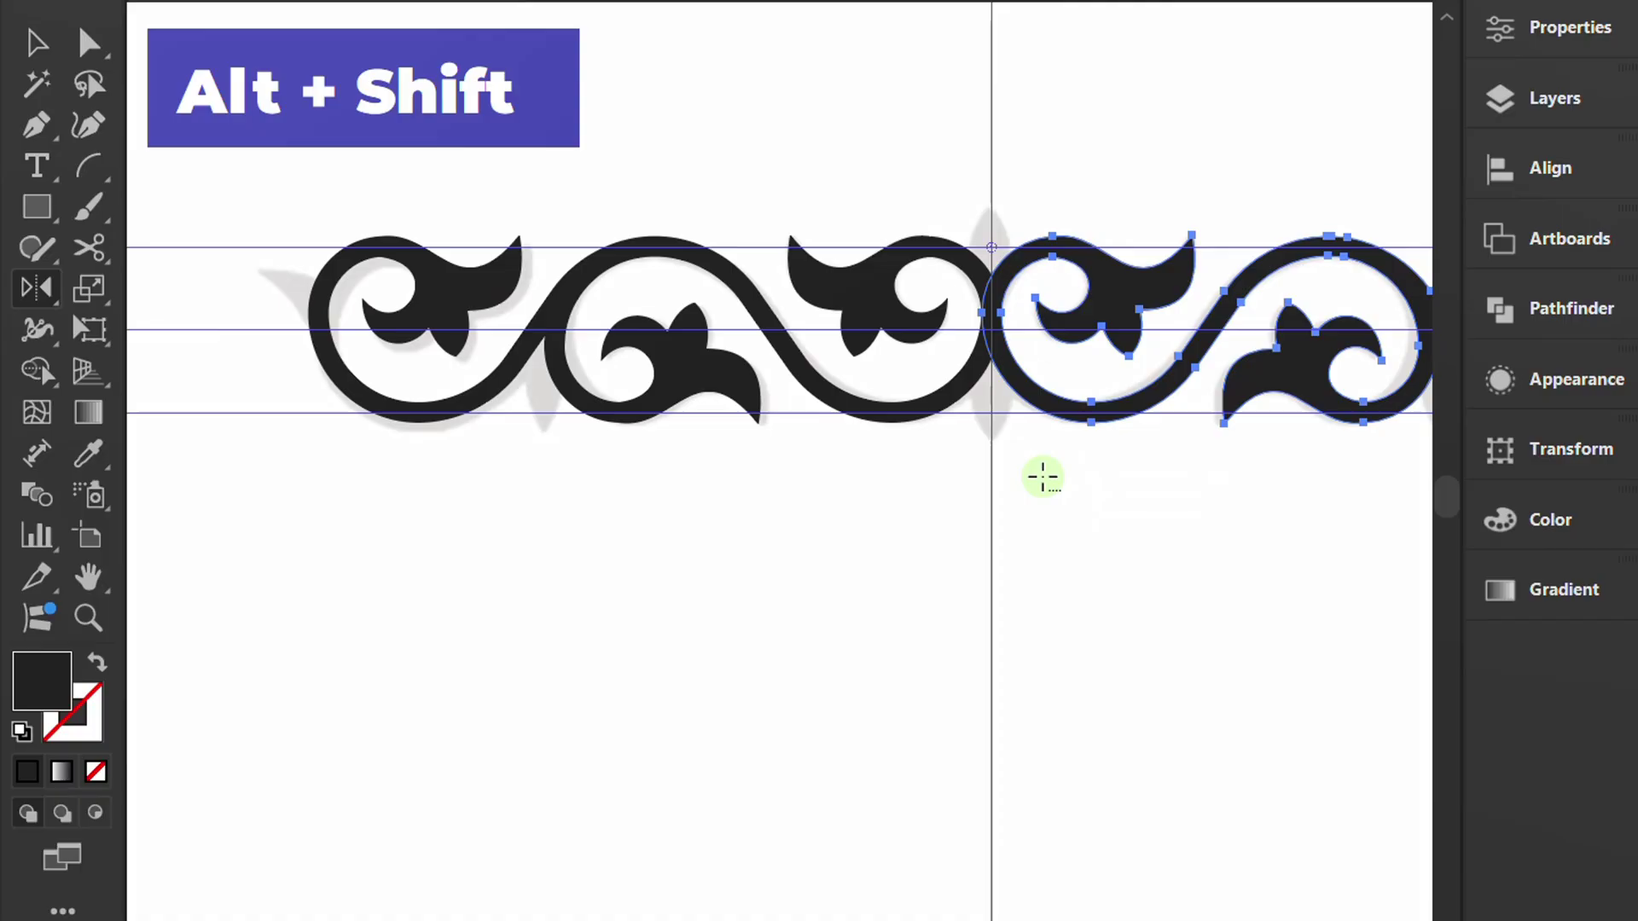
pyautogui.press('v')
pyautogui.click(924, 517)
pyautogui.scroll(-2, 1116, 128)
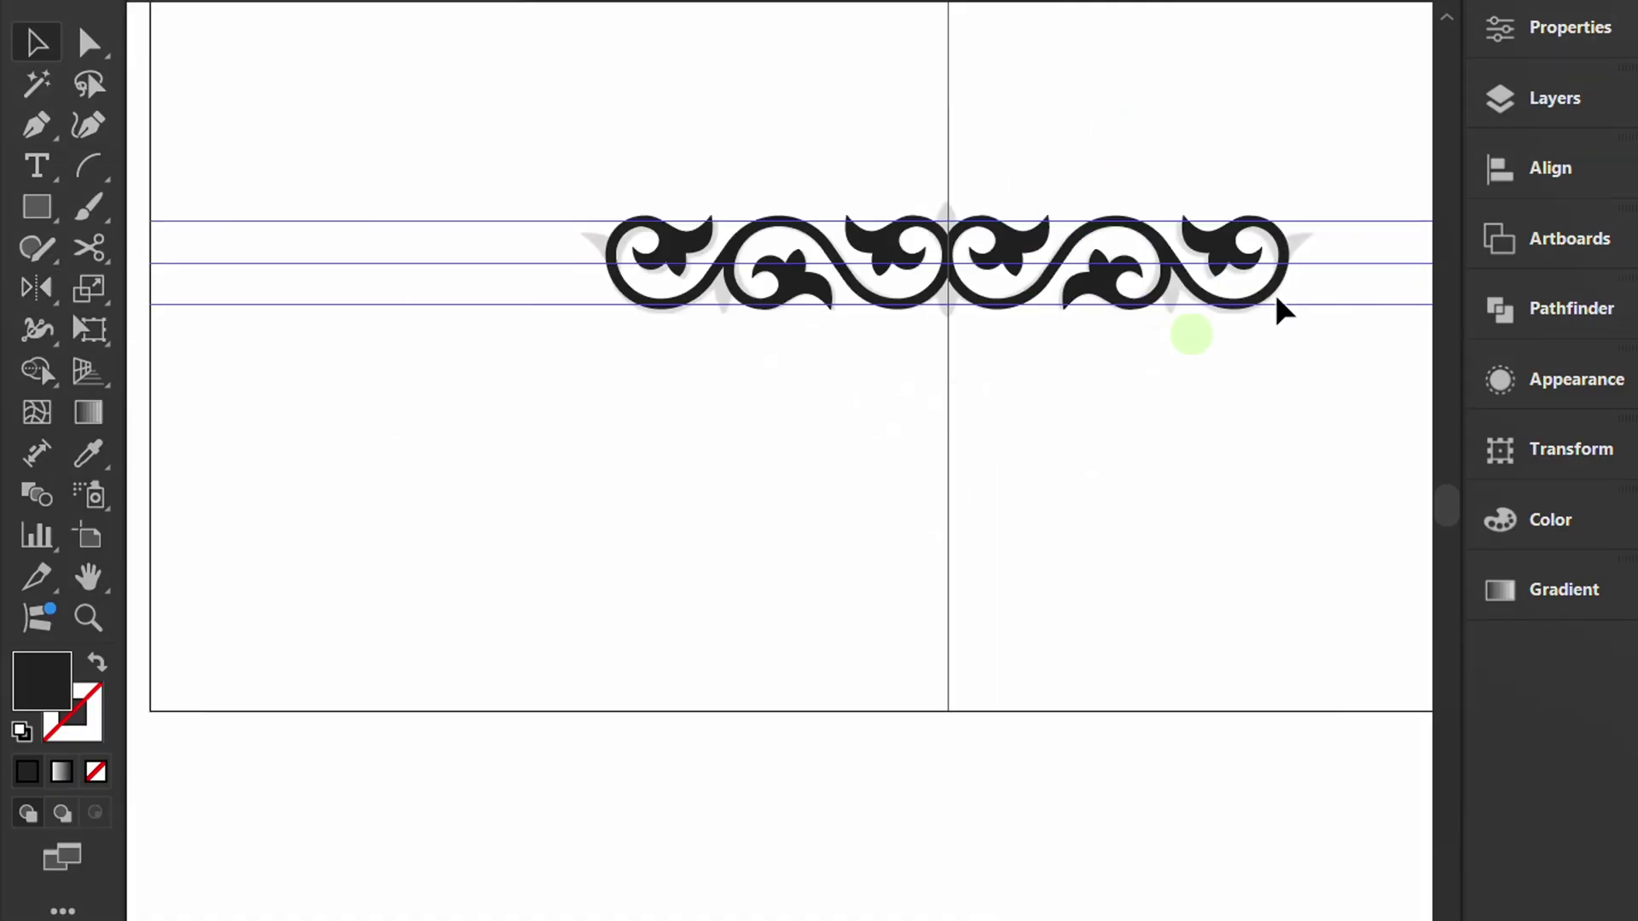
# In the Layers panel, hide the Group and the Linked File reference image.
pyautogui.click(1544, 95)
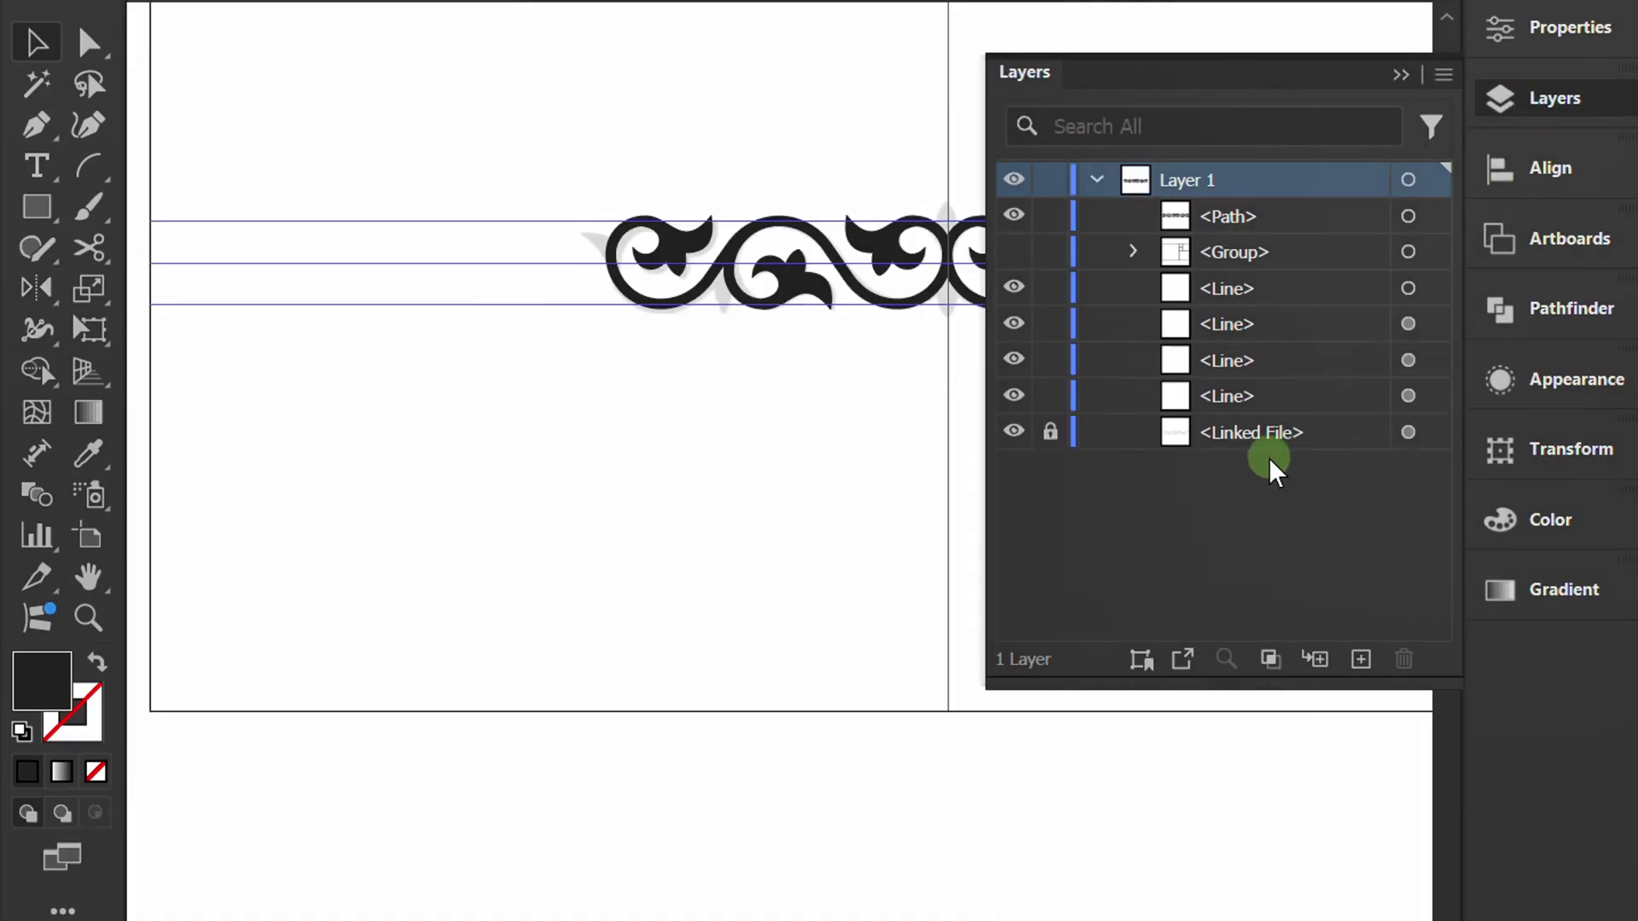
pyautogui.click(1015, 216)
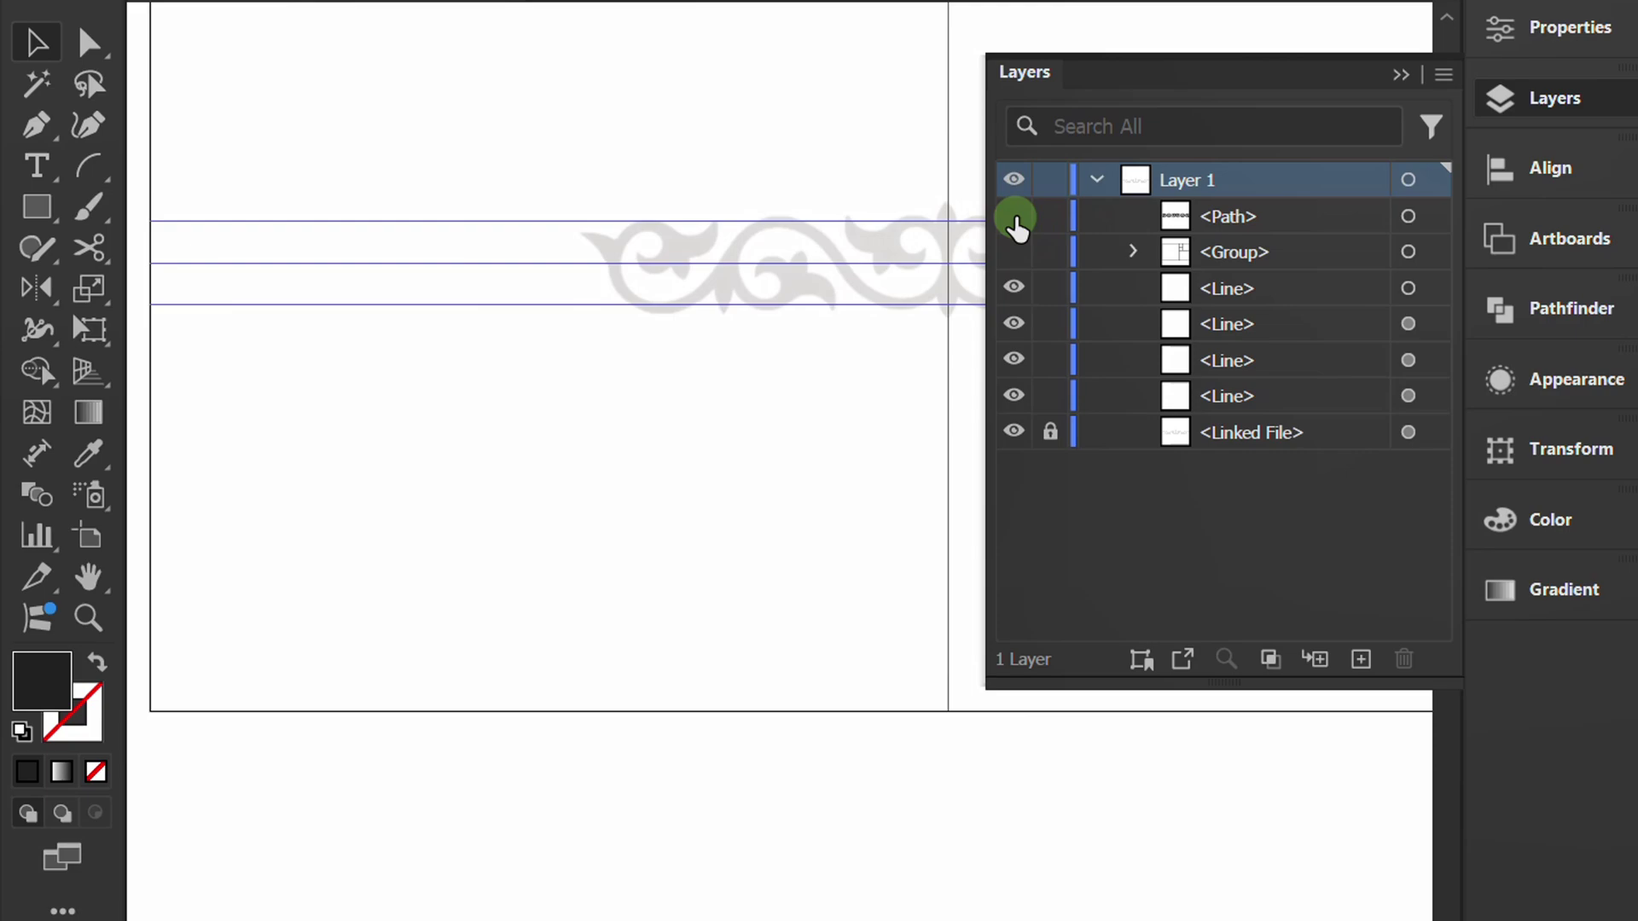
pyautogui.click(1015, 217)
pyautogui.click(1015, 251)
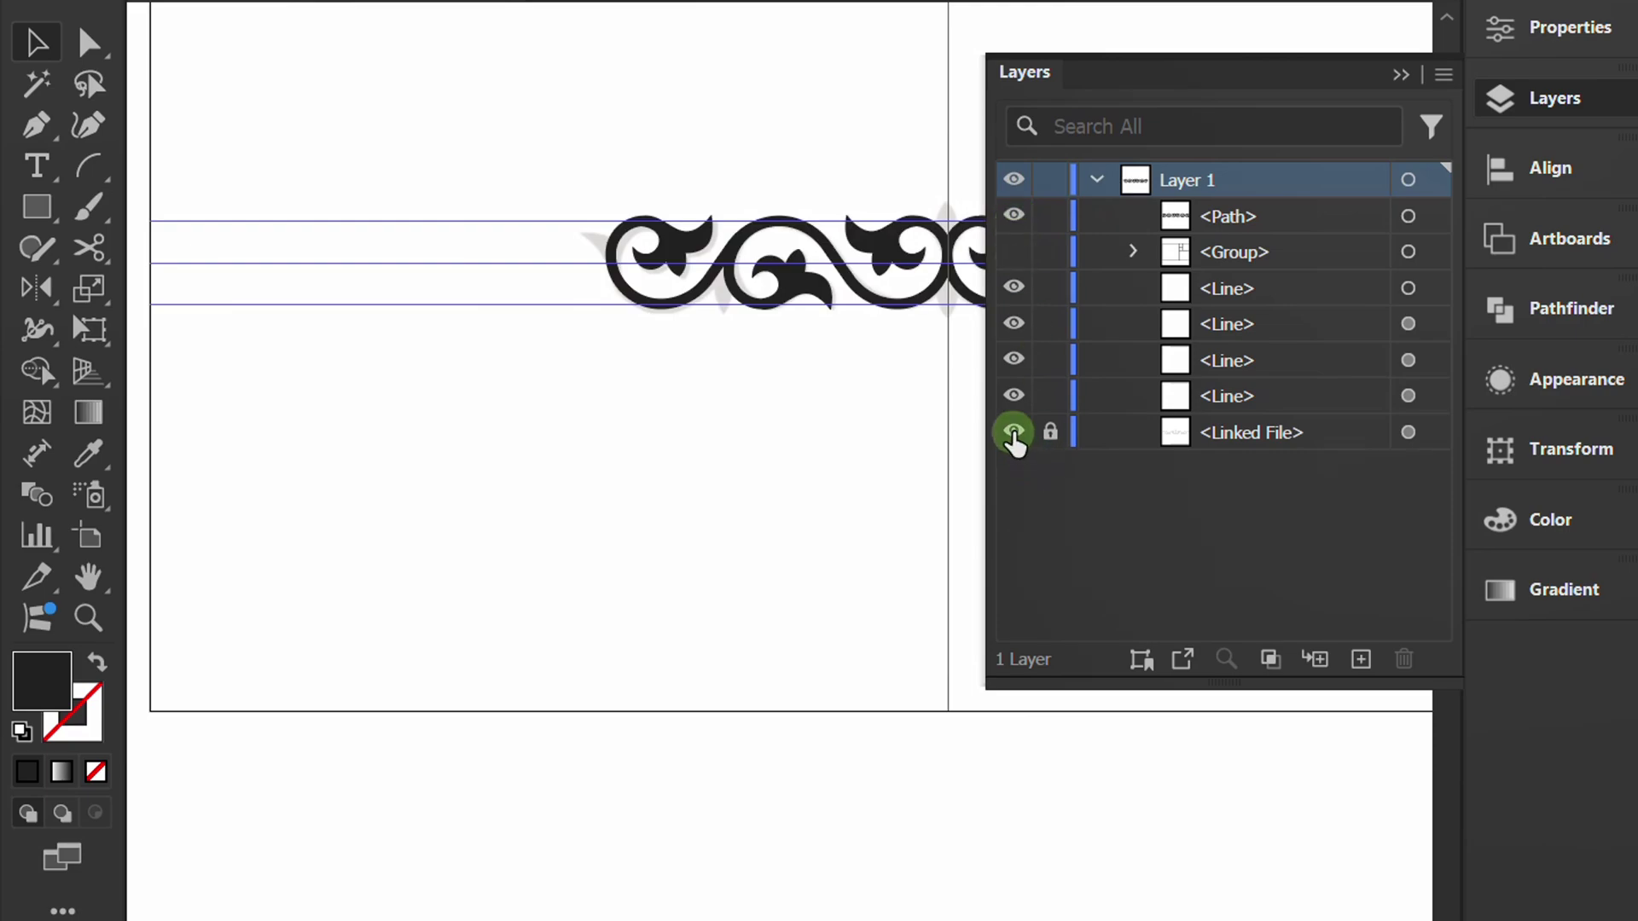
pyautogui.click(1015, 436)
pyautogui.click(1336, 206)
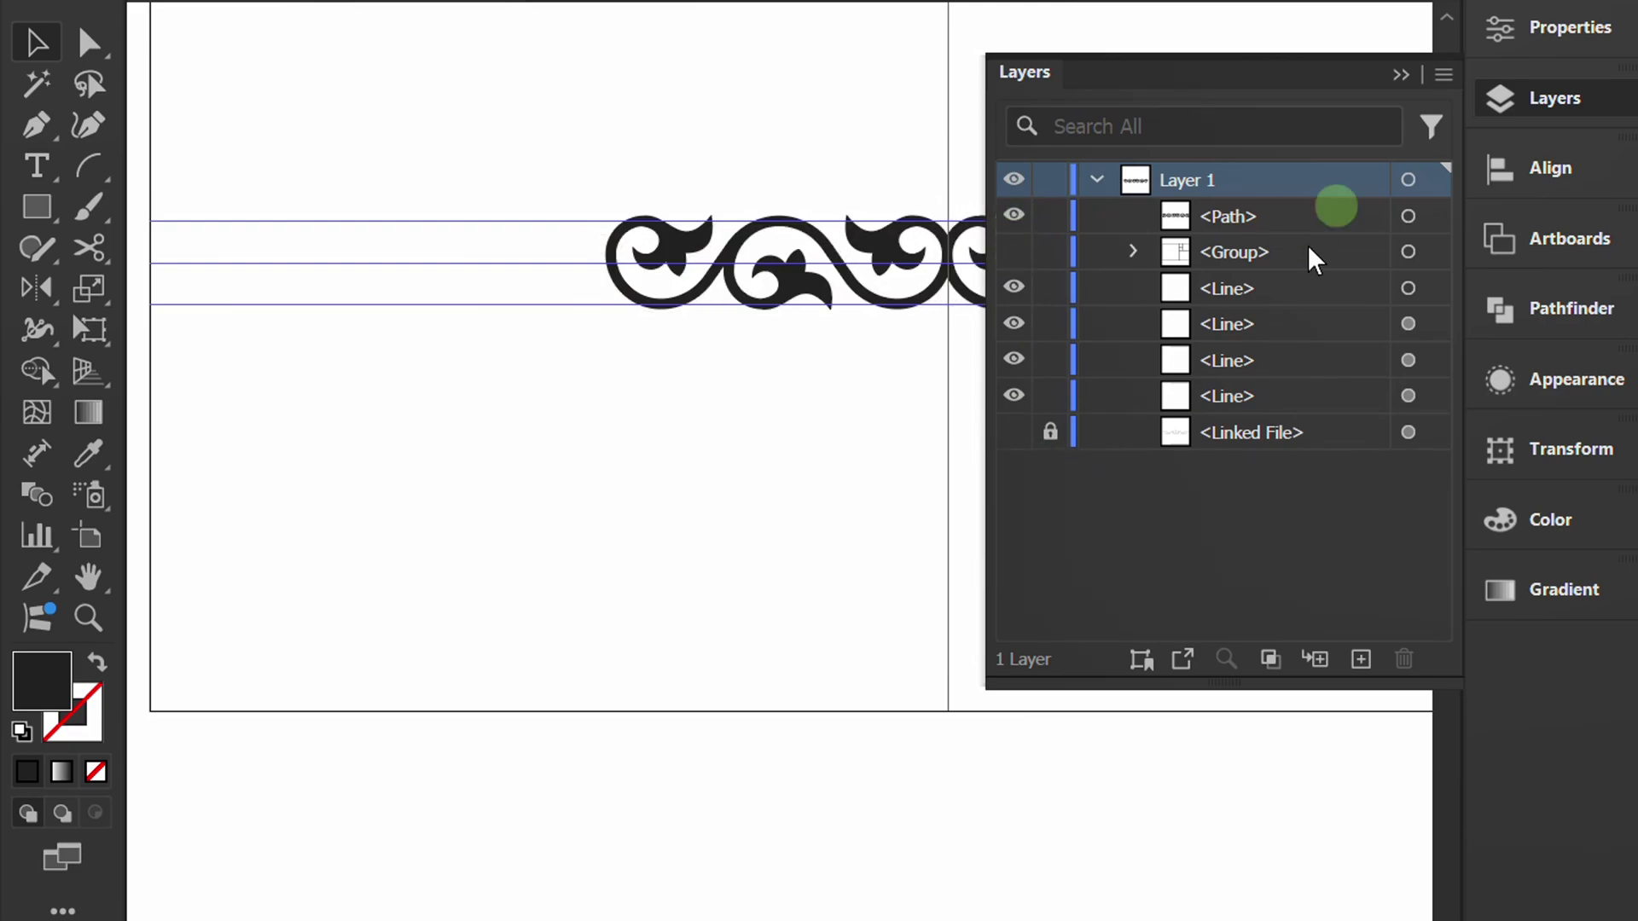
pyautogui.click(1399, 75)
# Hide the guides from the canvas context menu.
pyautogui.rightClick(839, 352)
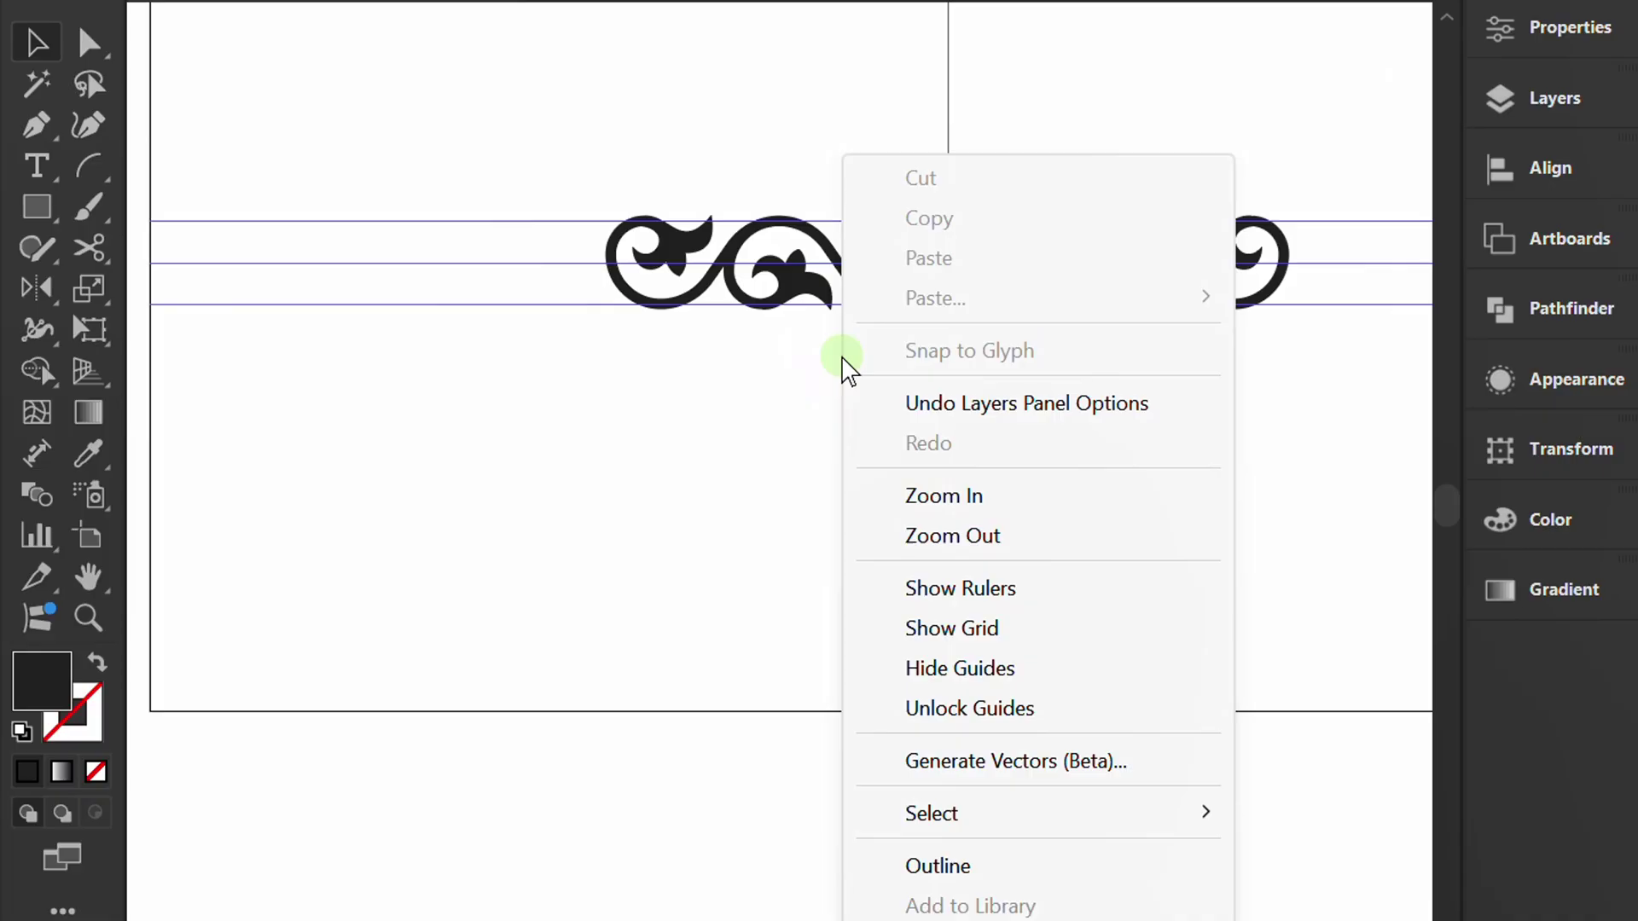
pyautogui.click(1042, 674)
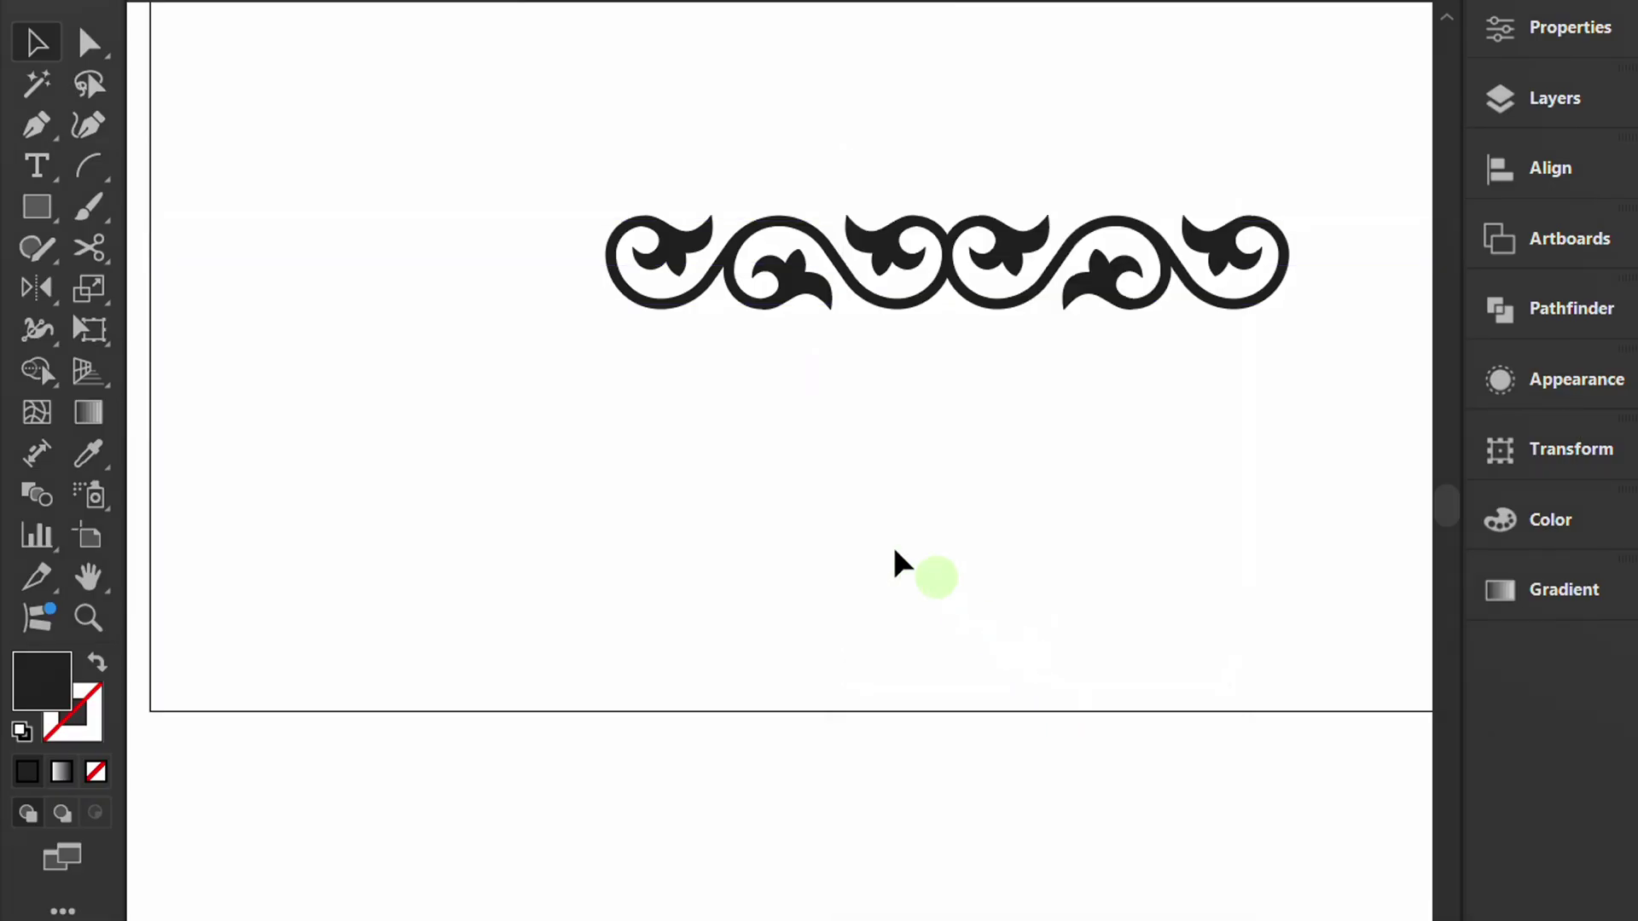
pyautogui.scroll(-2, 855, 288)
# Duplicate the black ornament border below the artboard and pan to the copy.
pyautogui.moveTo(912, 290); pyautogui.dragTo(887, 607)
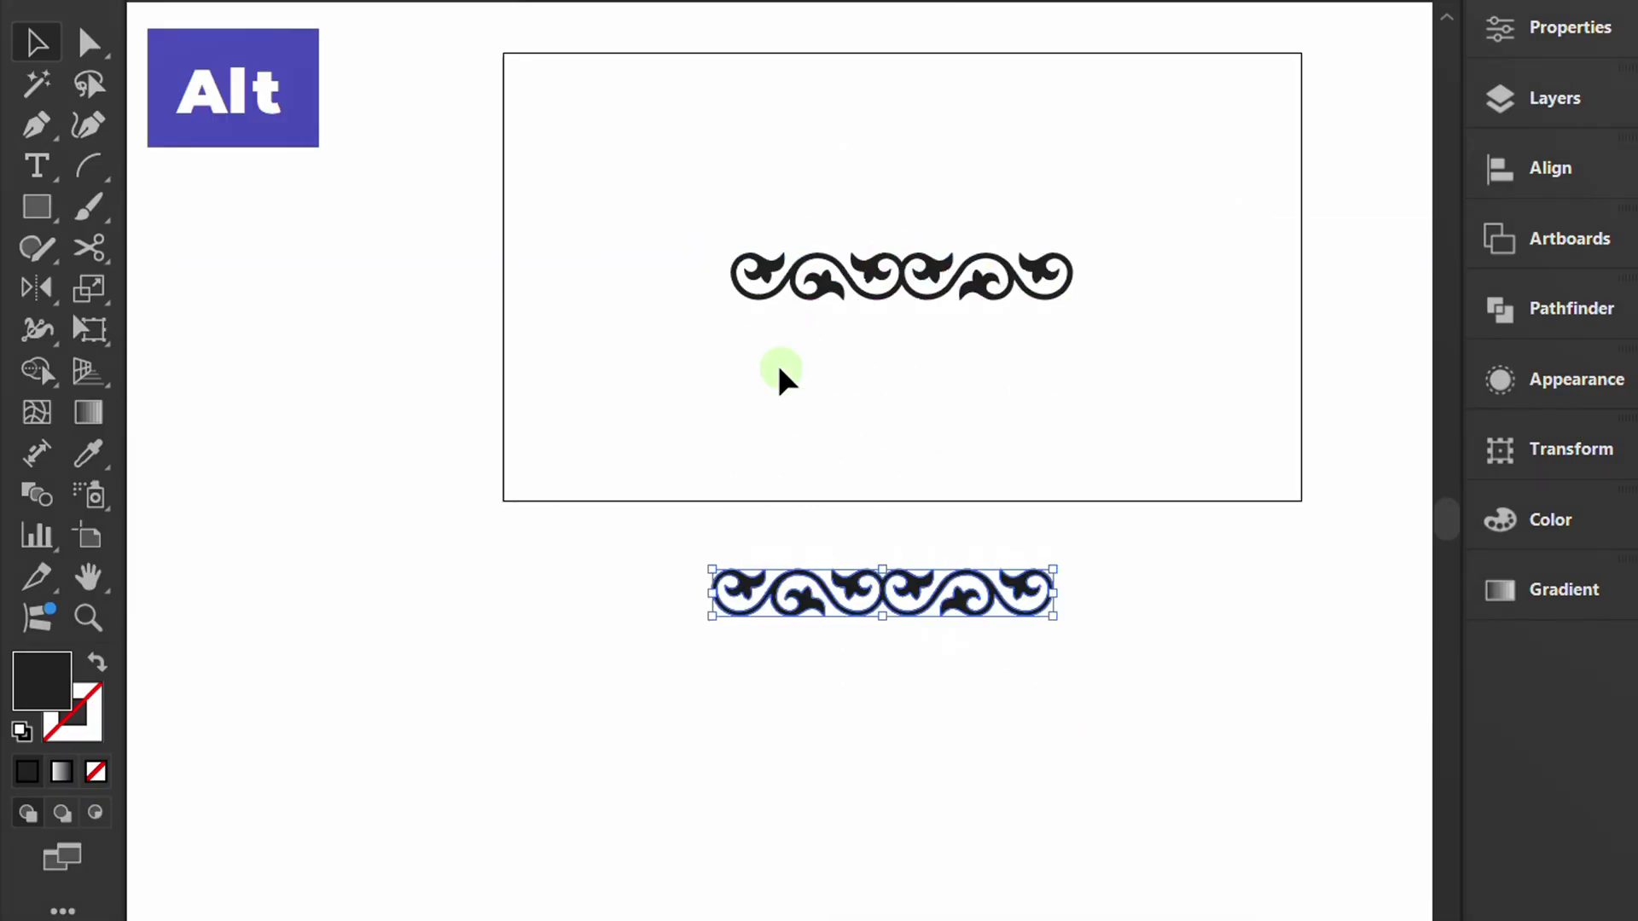
pyautogui.scroll(-2, 947, 615)
pyautogui.scroll(3, 887, 597)
pyautogui.click(668, 497)
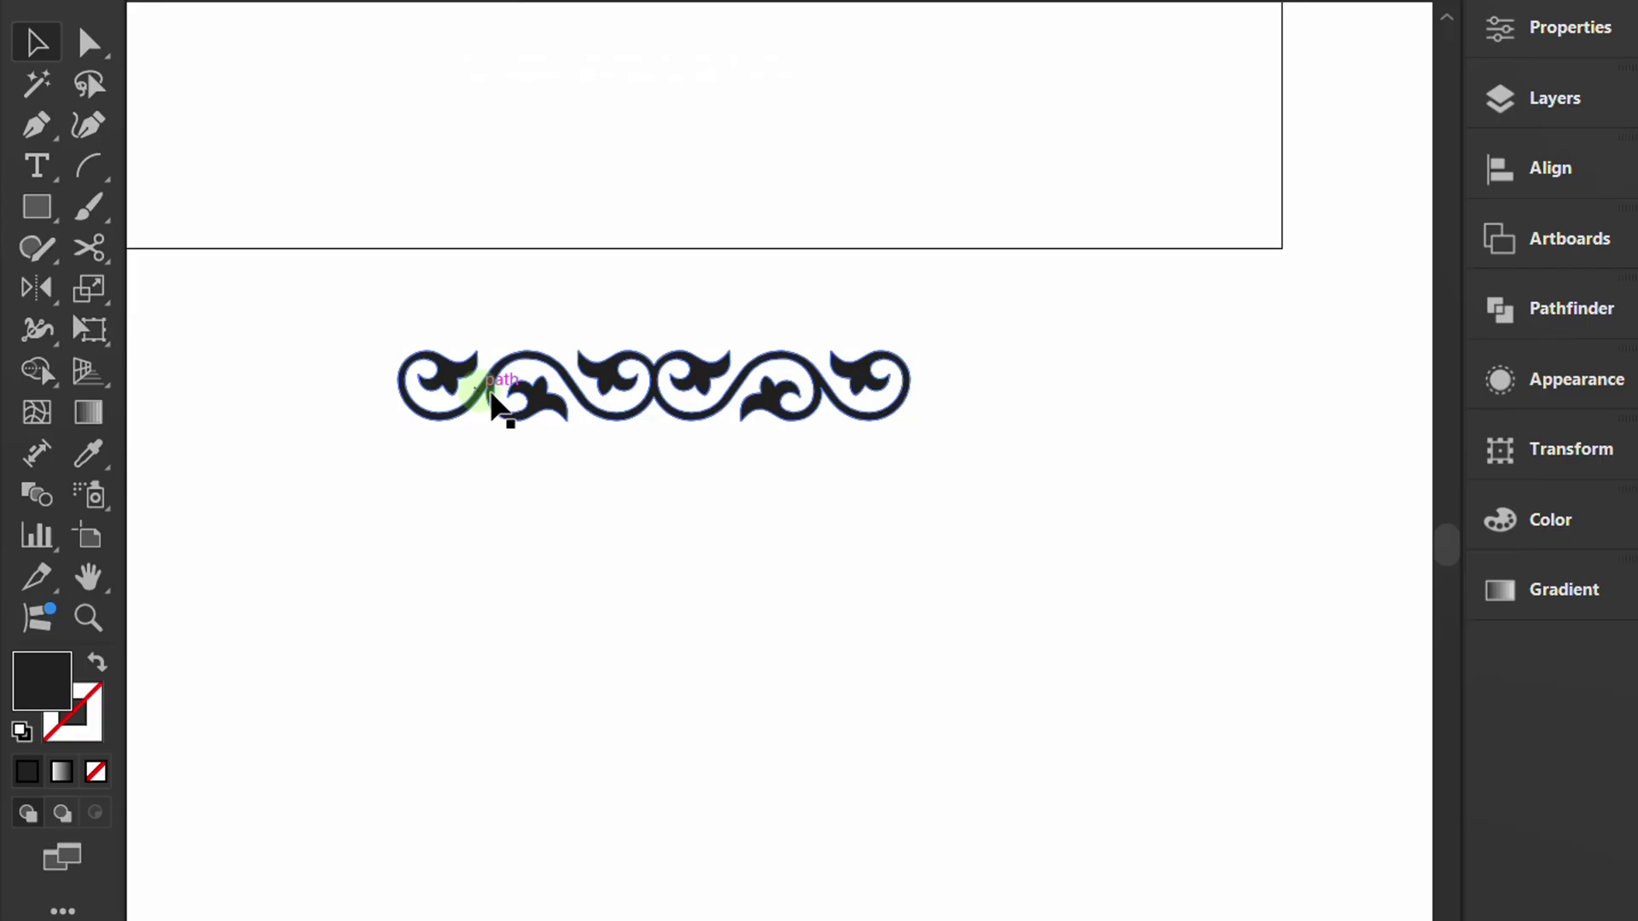
pyautogui.scroll(2, 494, 402)
pyautogui.press('space')
pyautogui.moveTo(705, 585); pyautogui.dragTo(642, 574)
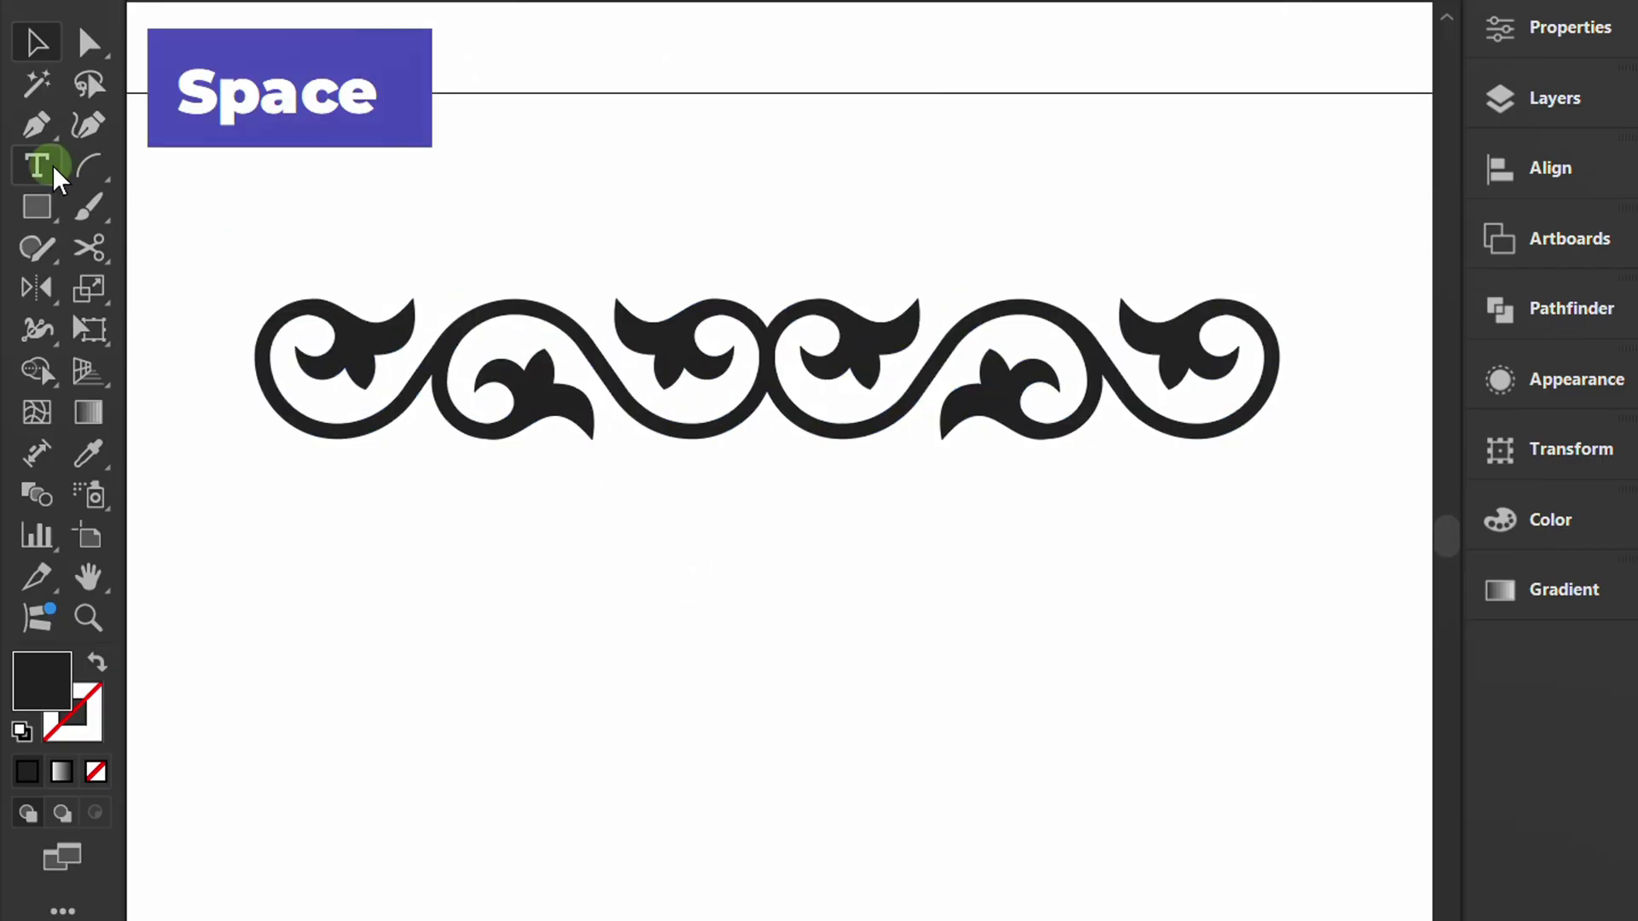
# Draw an unfilled, blue-stroked rectangle over the ornament copy and align its left edge with the ornament's end.
pyautogui.click(37, 206)
pyautogui.moveTo(273, 274)
pyautogui.mouseDown()
pyautogui.moveTo(474, 361)
pyautogui.moveTo(987, 443)
pyautogui.moveTo(1268, 463)
pyautogui.mouseUp()
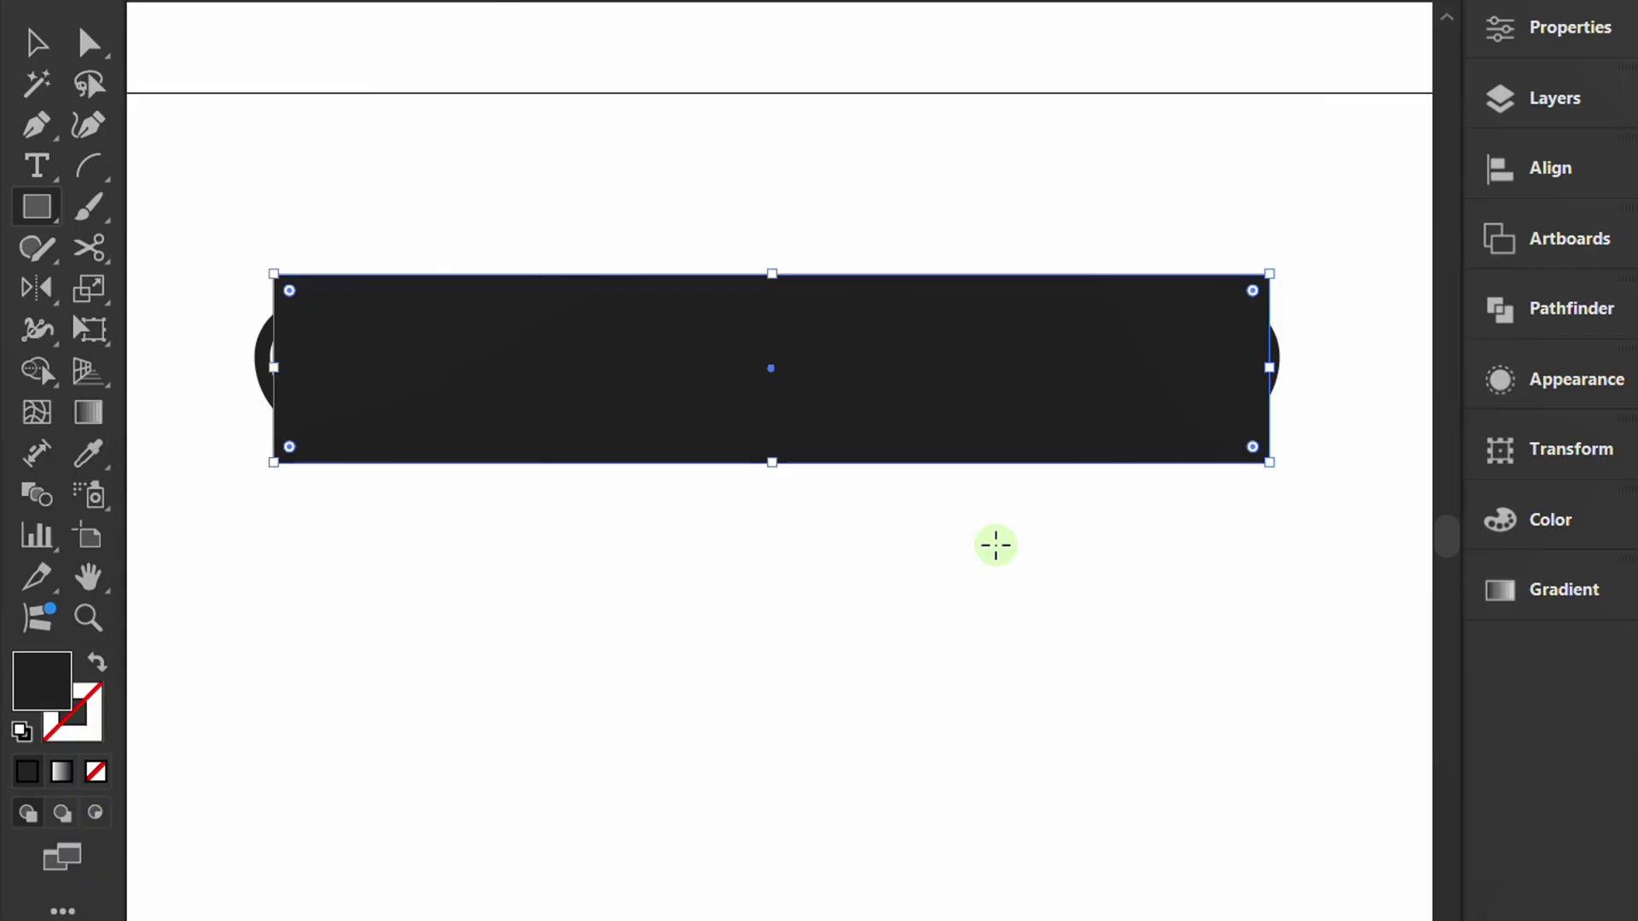
pyautogui.hotkey('shift', 'x')
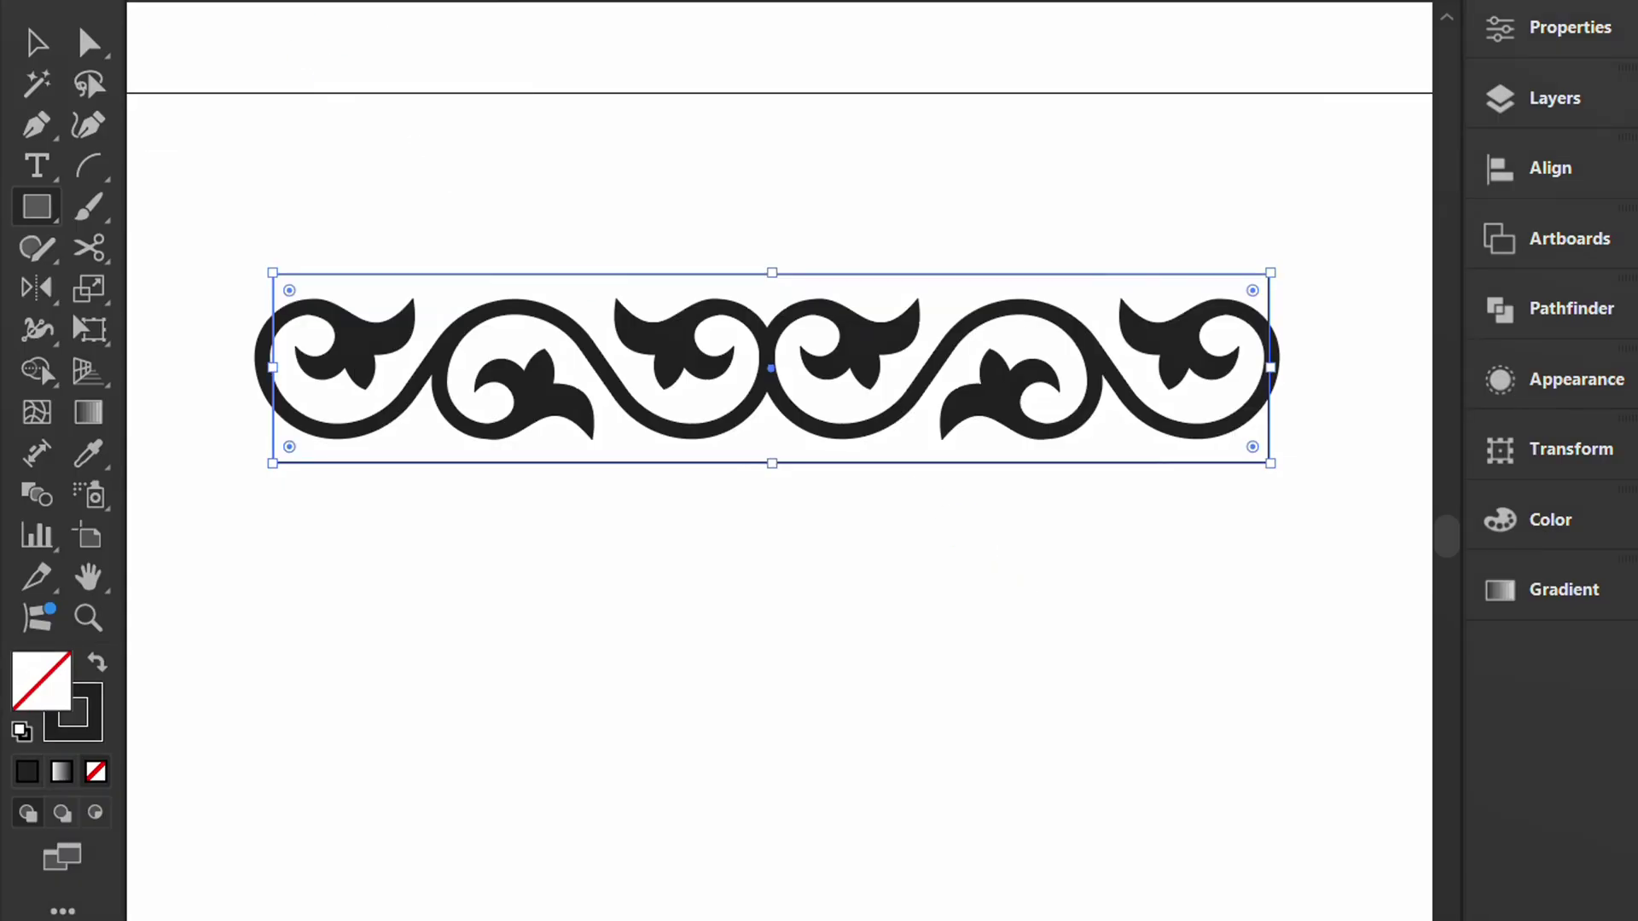
pyautogui.click(36, 4)
pyautogui.click(217, 69)
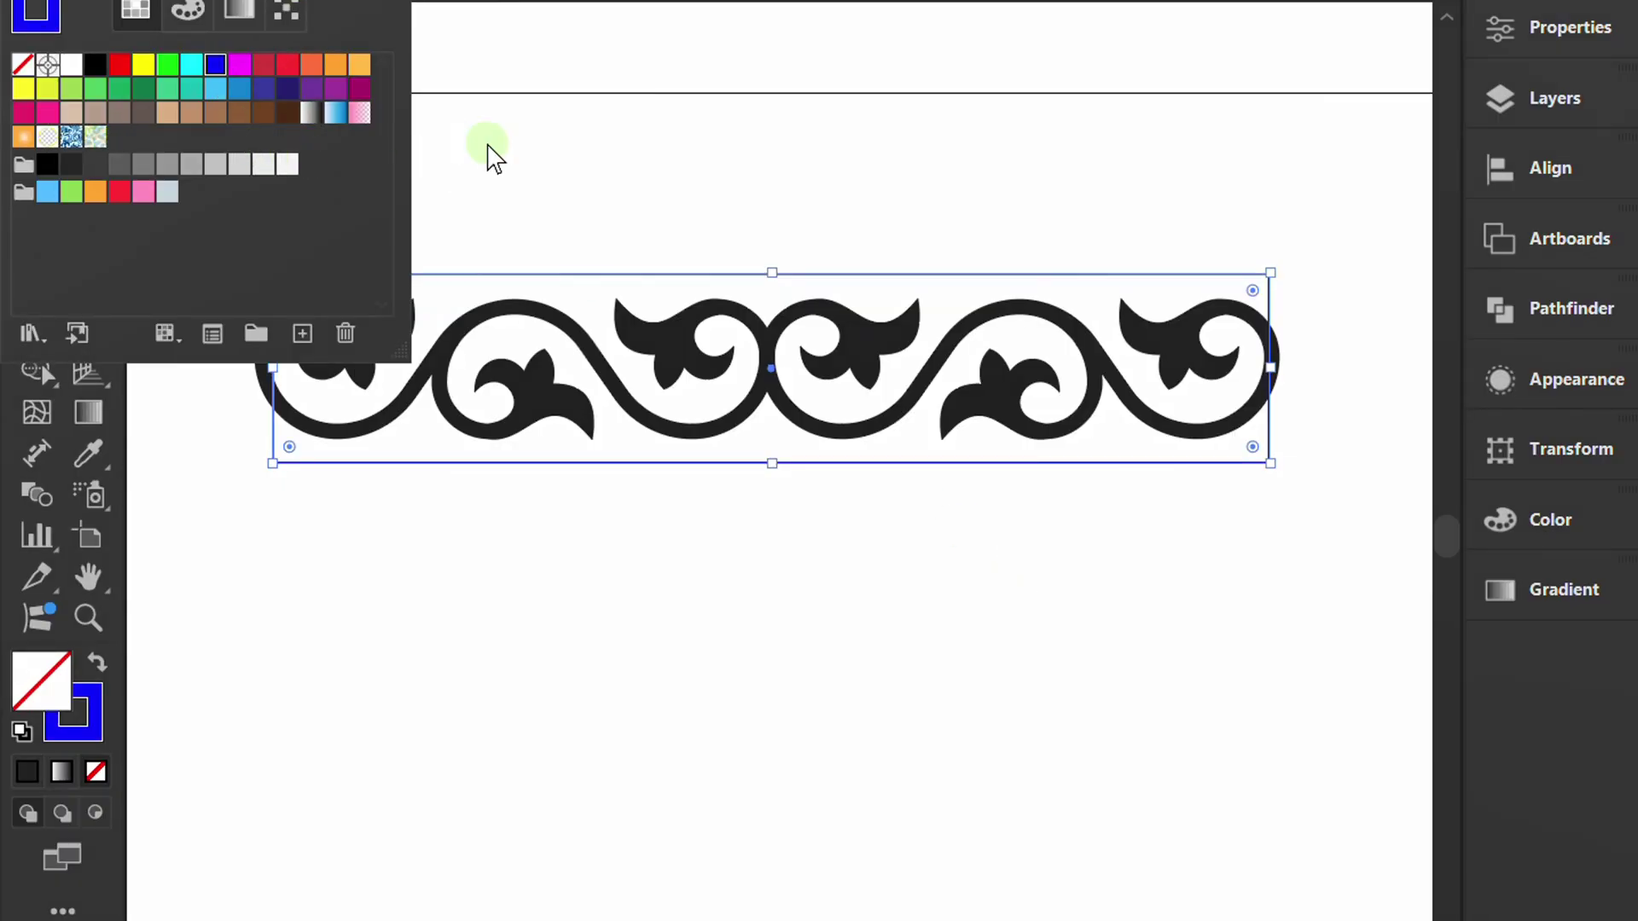
pyautogui.press('v')
pyautogui.scroll(3, 208, 336)
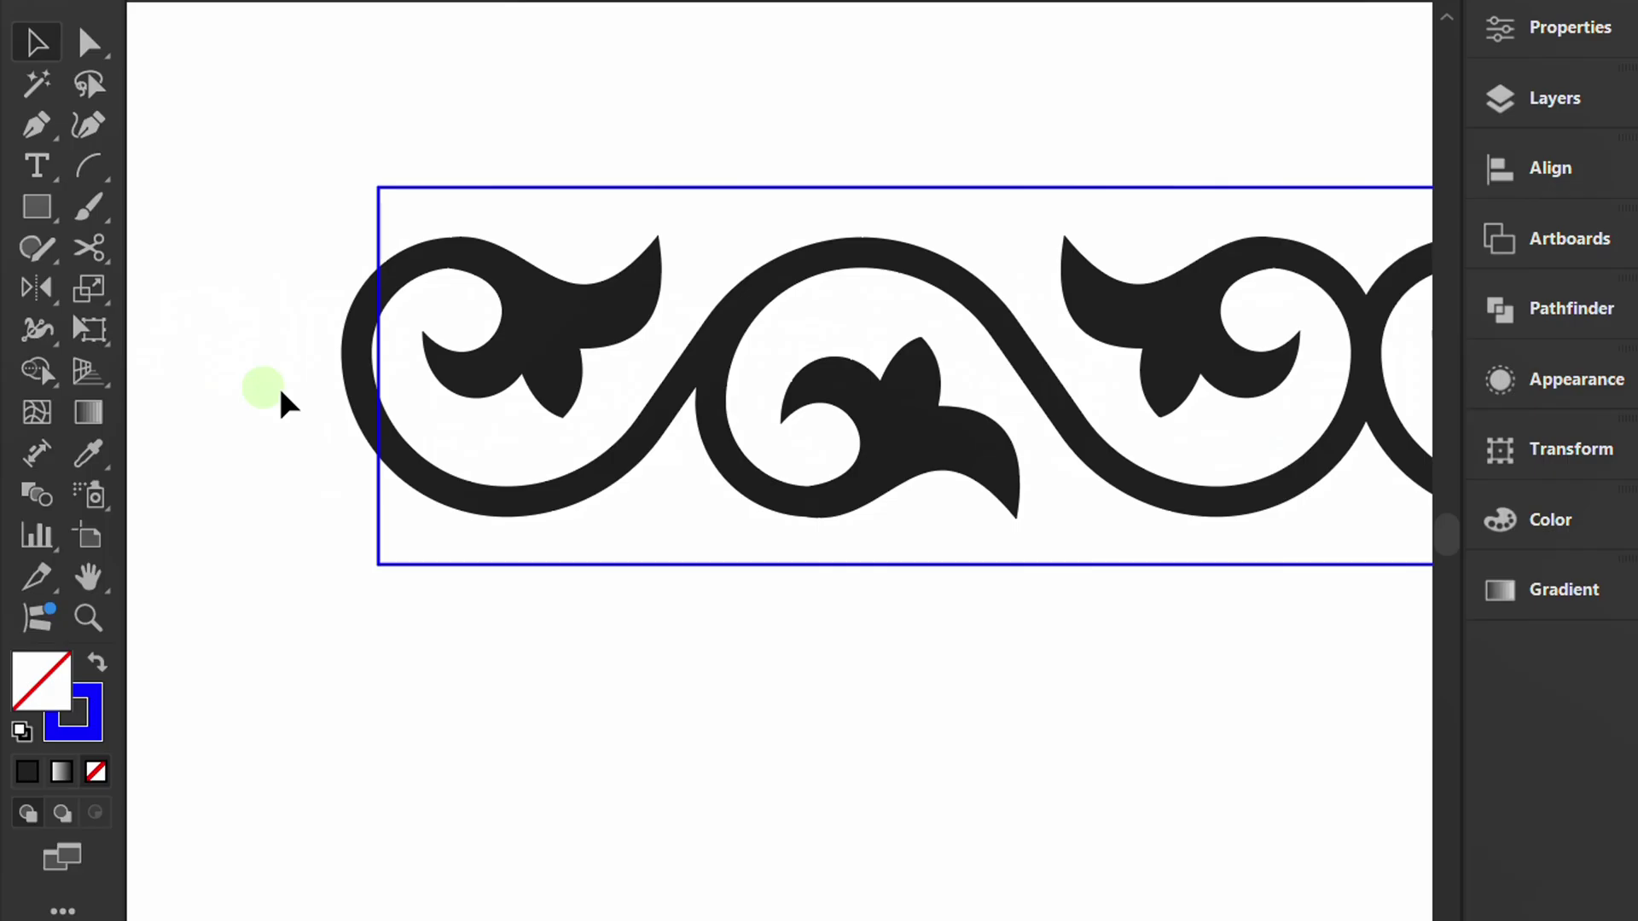
pyautogui.moveTo(421, 367); pyautogui.dragTo(1020, 401)
pyautogui.scroll(3, 391, 341)
pyautogui.hotkey('ctrl', '0')
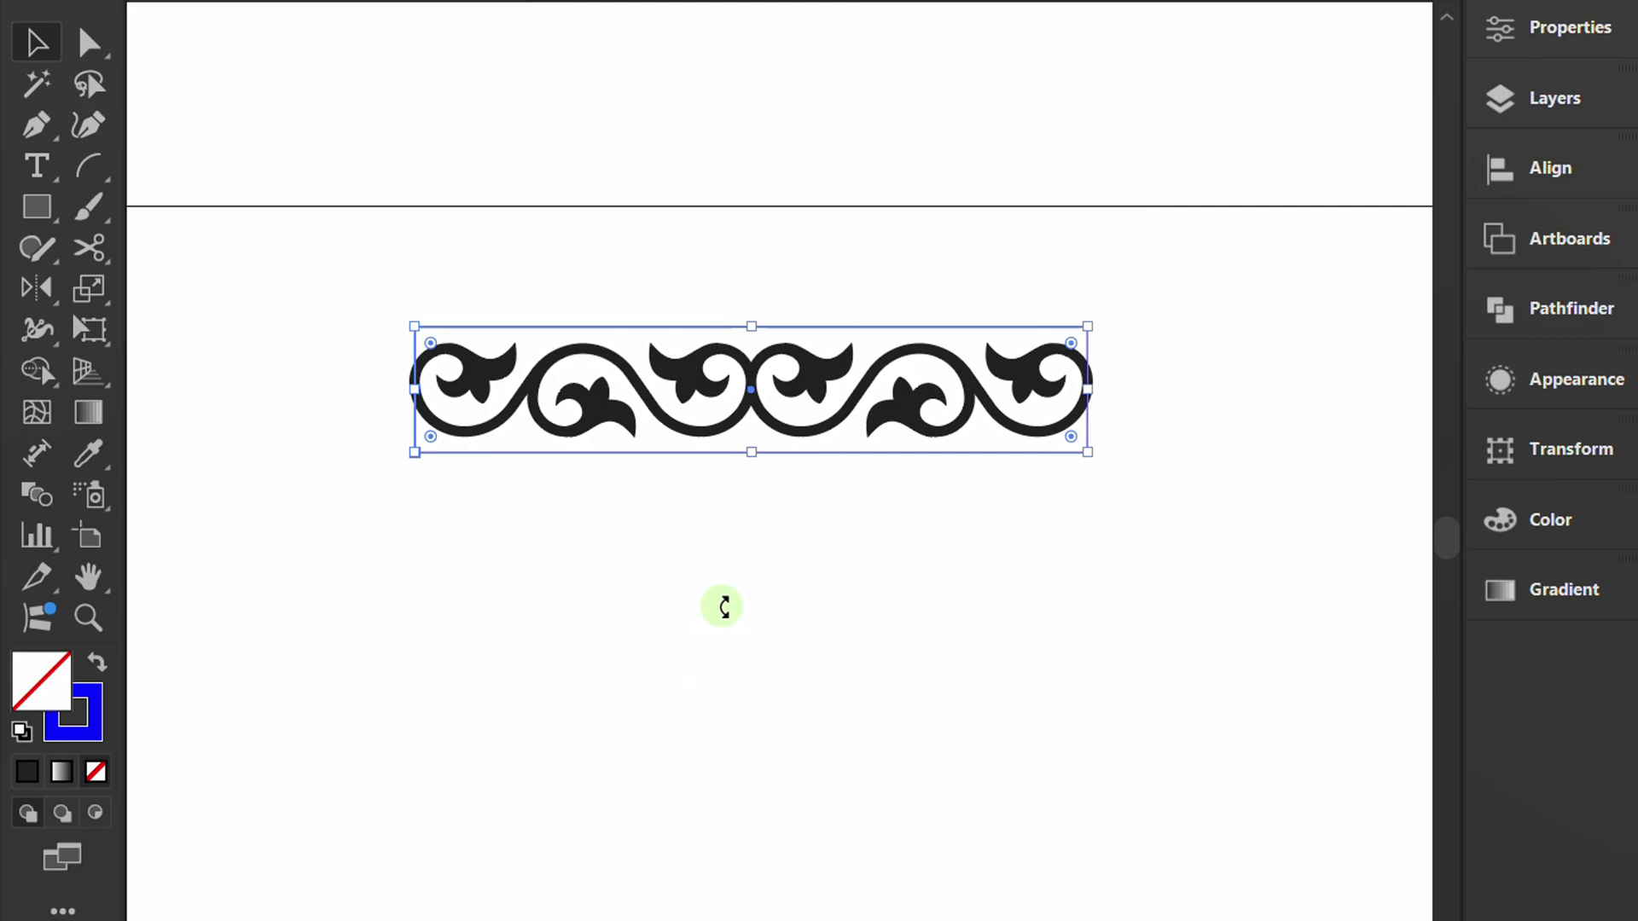
# Select the ornament and rectangle together and set the stroke to black.
pyautogui.click(724, 606)
pyautogui.moveTo(1165, 367)
pyautogui.mouseDown()
pyautogui.moveTo(1058, 388)
pyautogui.moveTo(358, 409)
pyautogui.mouseUp()
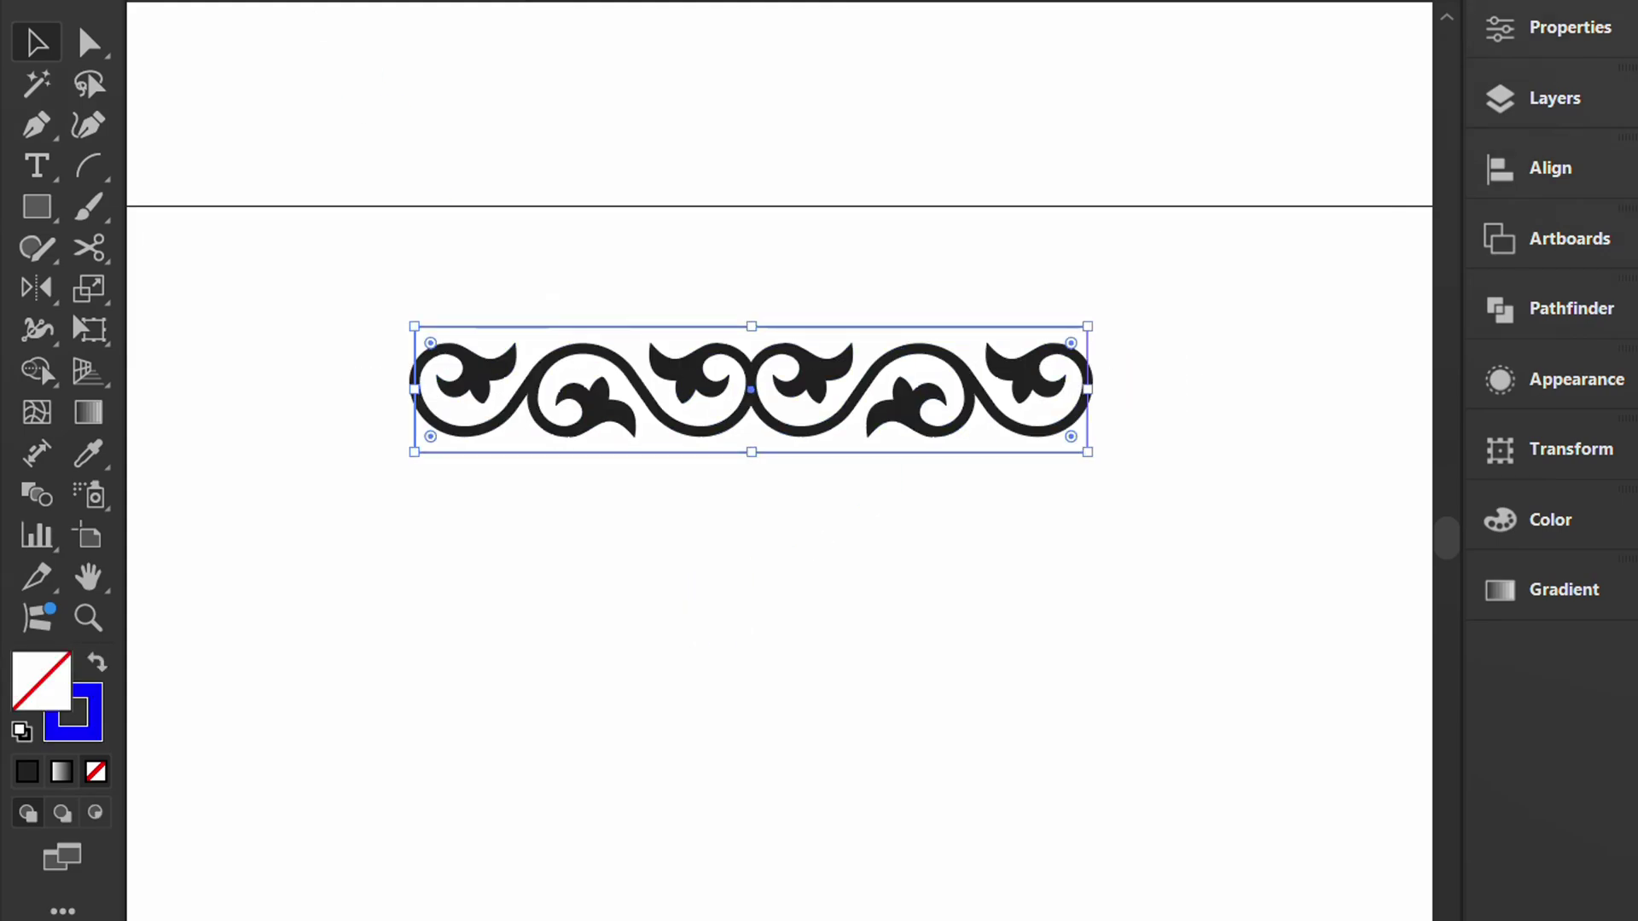
pyautogui.click(35, 13)
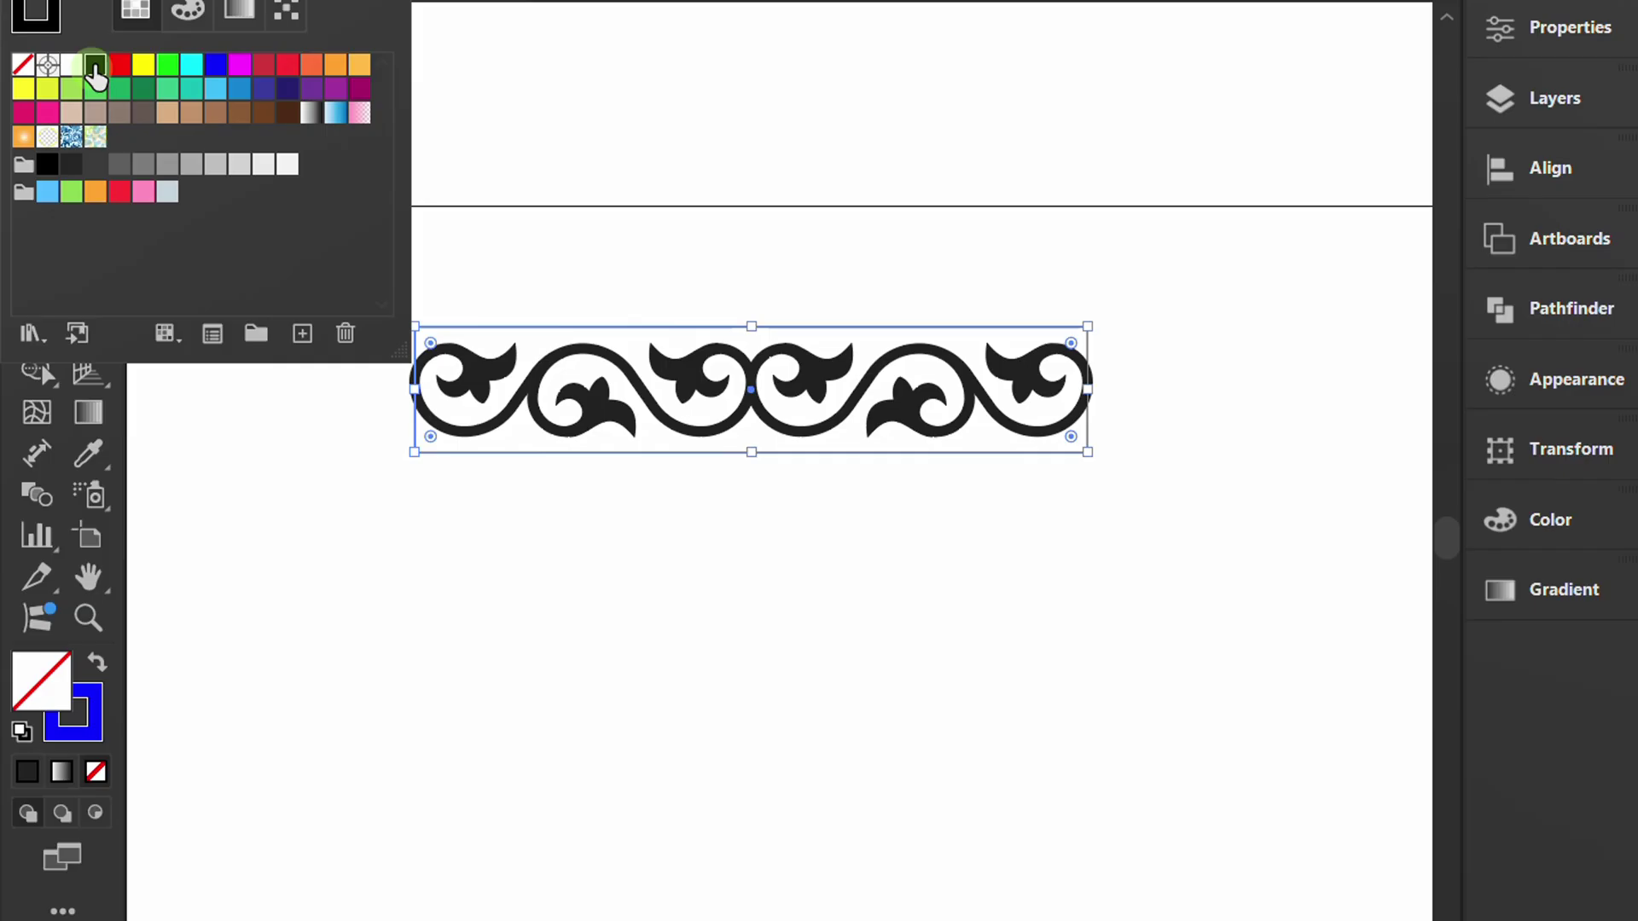
pyautogui.click(94, 63)
pyautogui.click(388, 401)
pyautogui.click(359, 469)
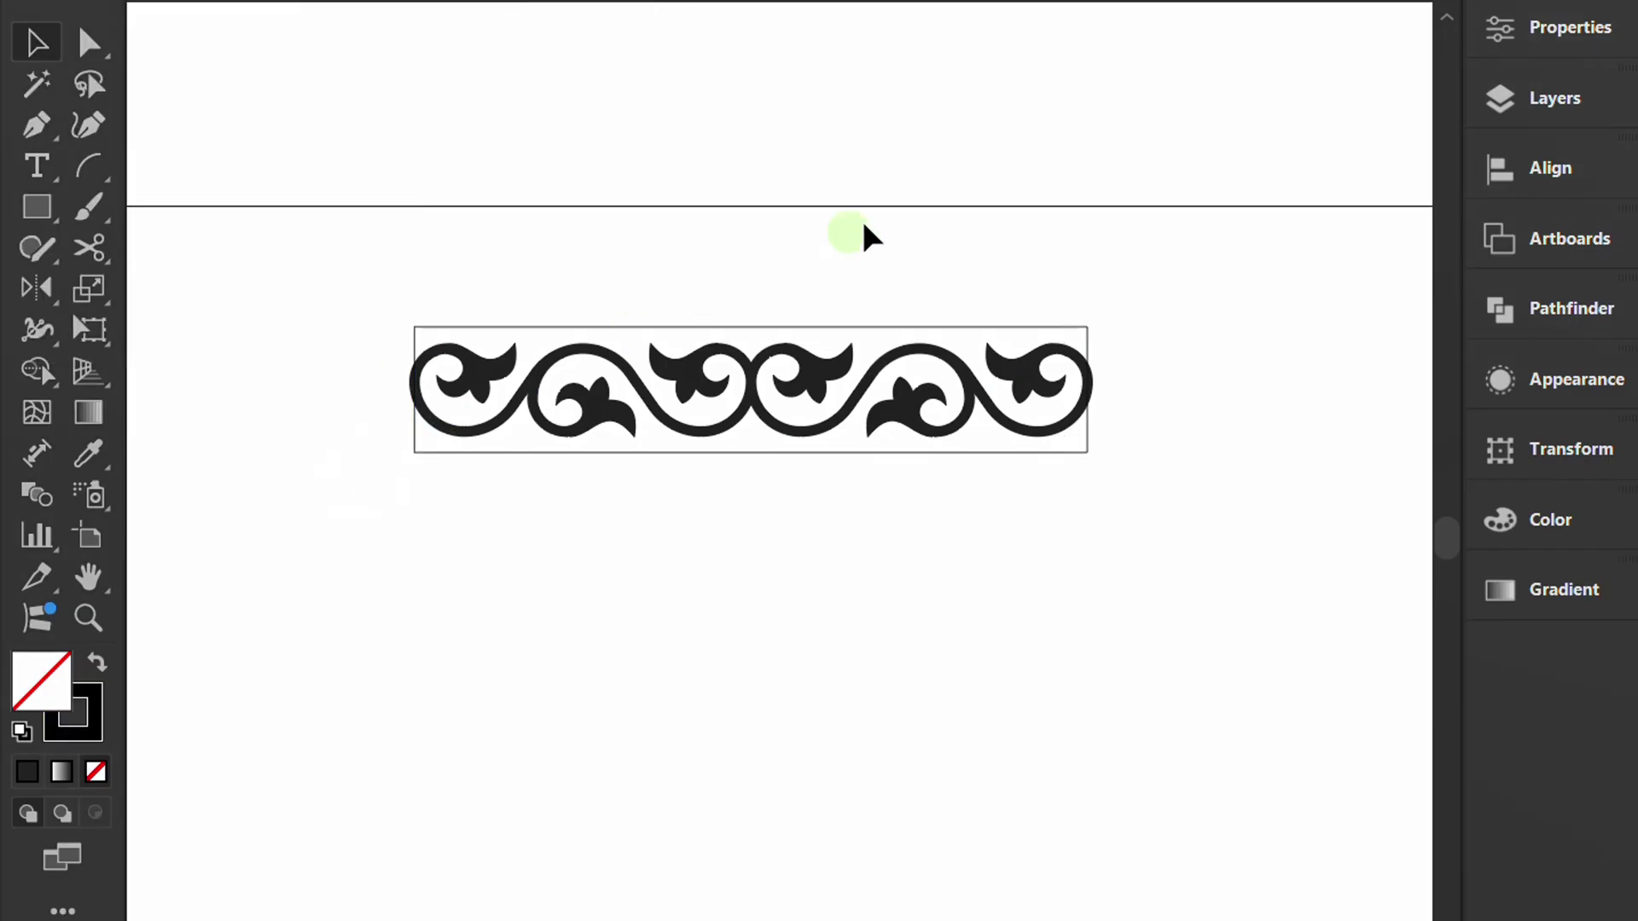
pyautogui.moveTo(879, 230); pyautogui.dragTo(708, 476)
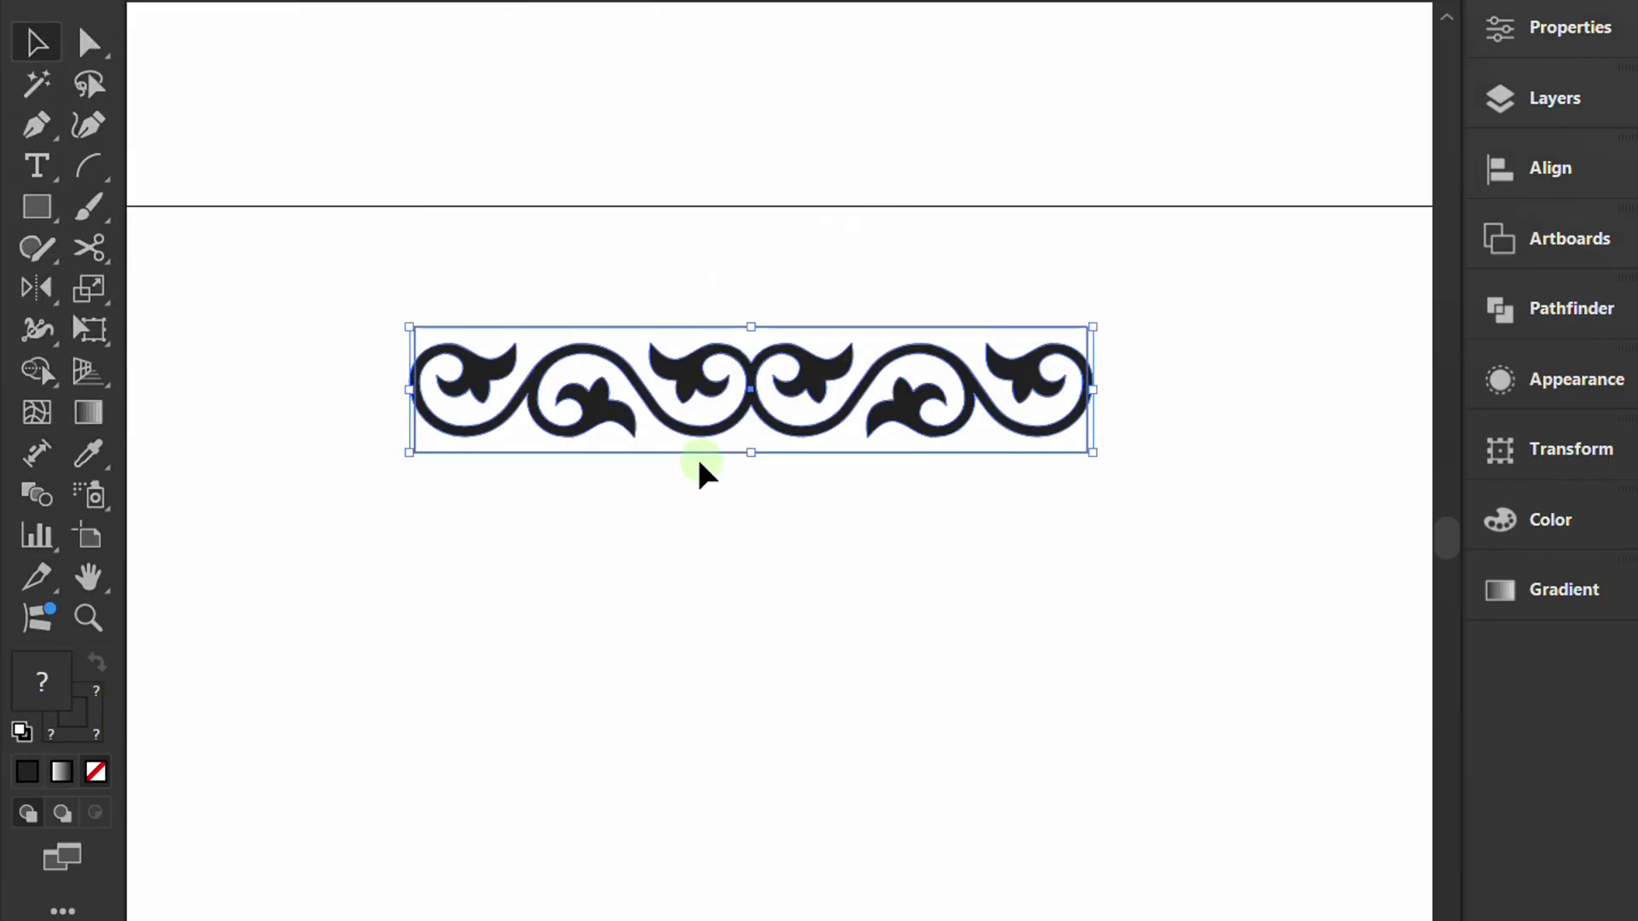
# Trim off the ornament slivers past the rectangle's left and right edges with the Shape Builder.
pyautogui.scroll(6, 380, 406)
pyautogui.click(36, 371)
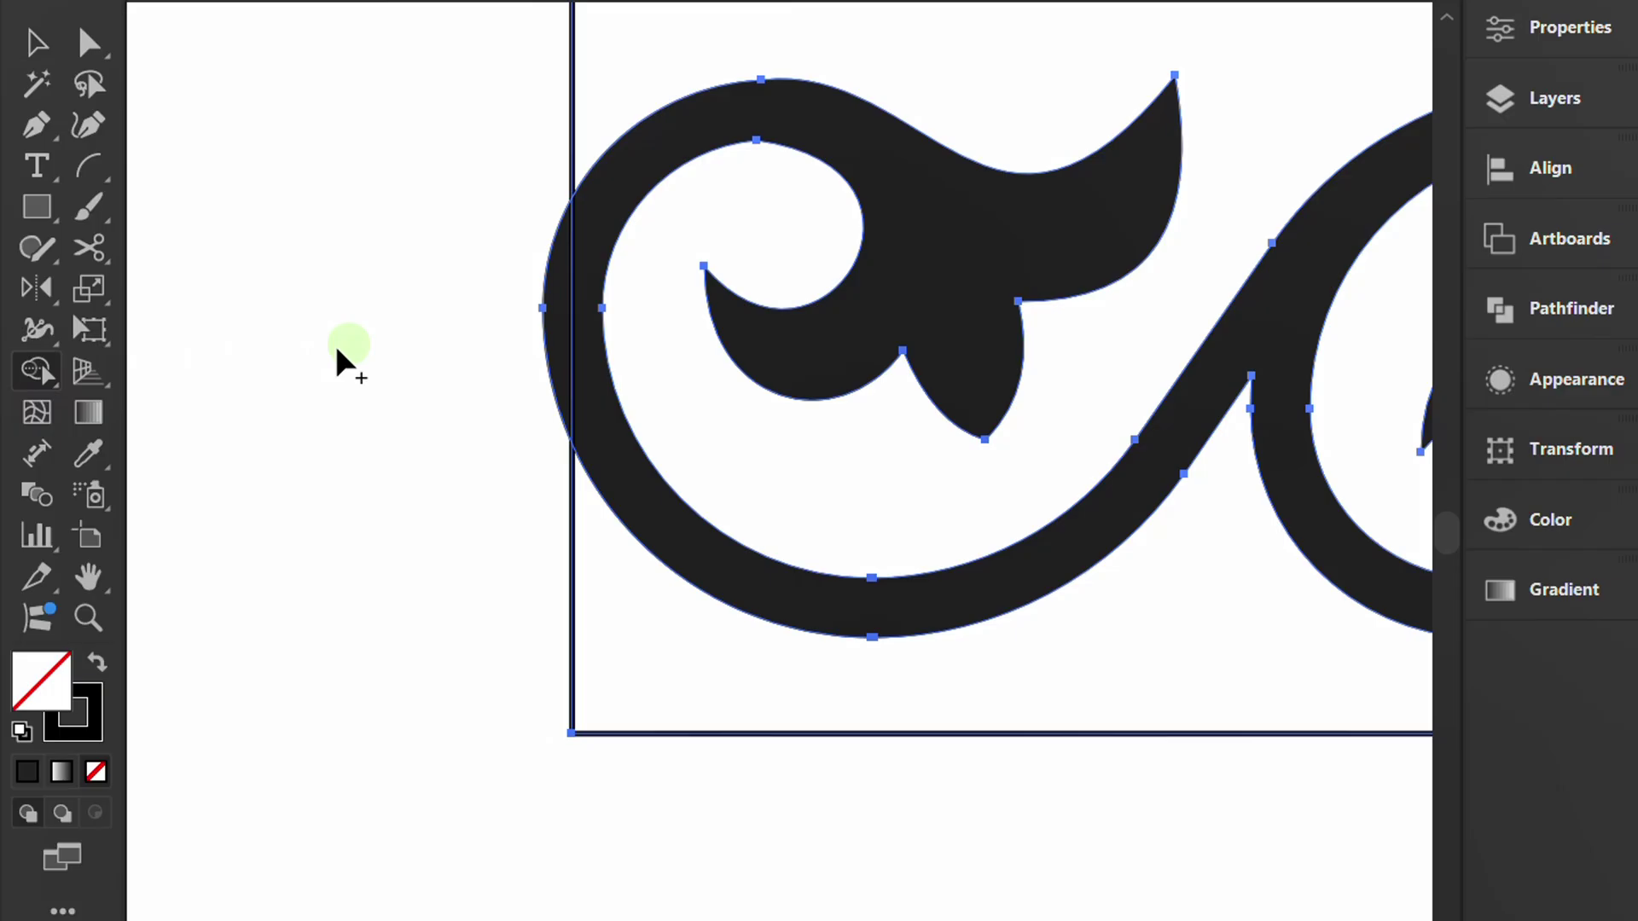
pyautogui.keyDown('alt'); pyautogui.click(545, 317); pyautogui.keyUp('alt')
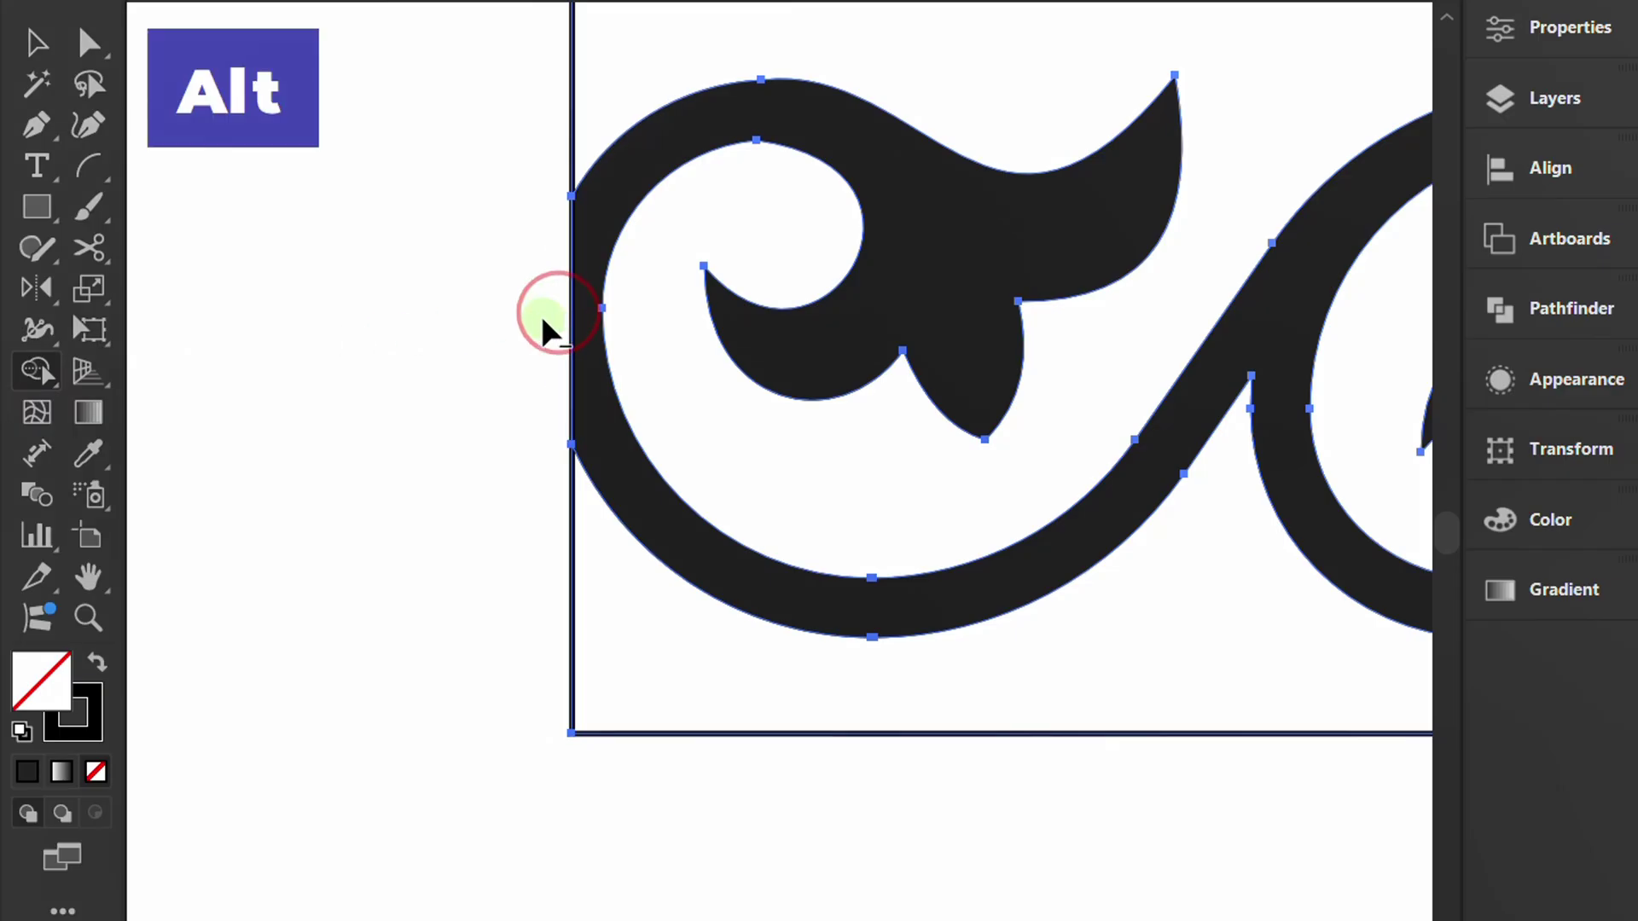
pyautogui.scroll(-5, 366, 391)
pyautogui.scroll(5, 1097, 392)
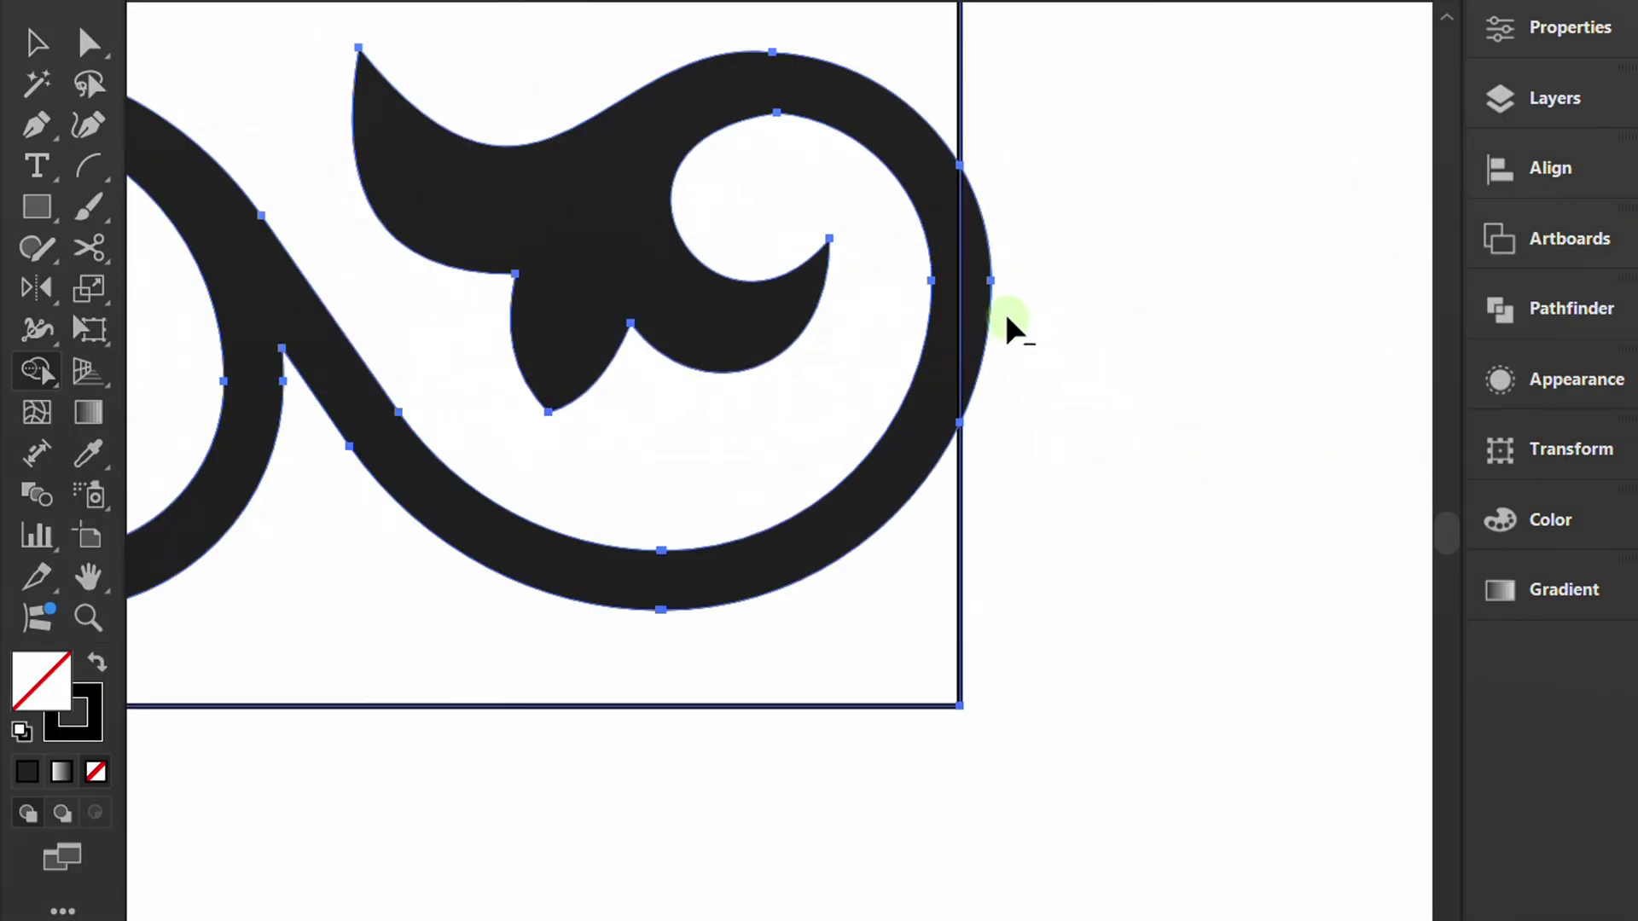
pyautogui.keyDown('alt'); pyautogui.click(980, 282); pyautogui.keyUp('alt')
pyautogui.scroll(-2, 1139, 509)
pyautogui.scroll(-4, 1140, 510)
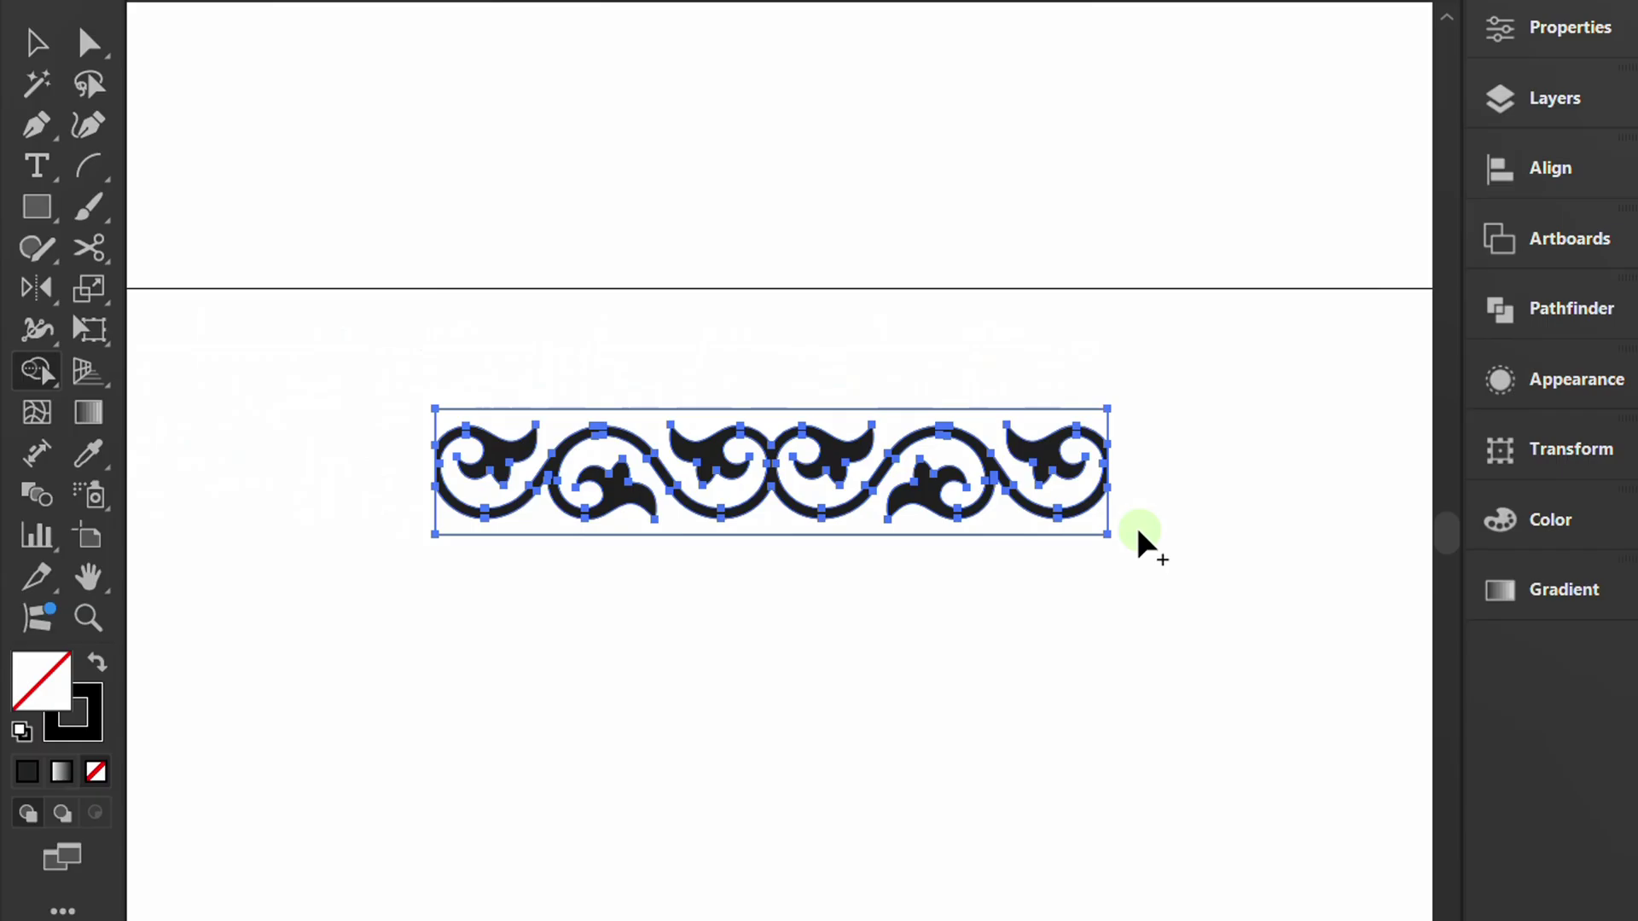
pyautogui.scroll(2, 711, 559)
# Delete the boundary rectangle around the ornament.
pyautogui.press('v')
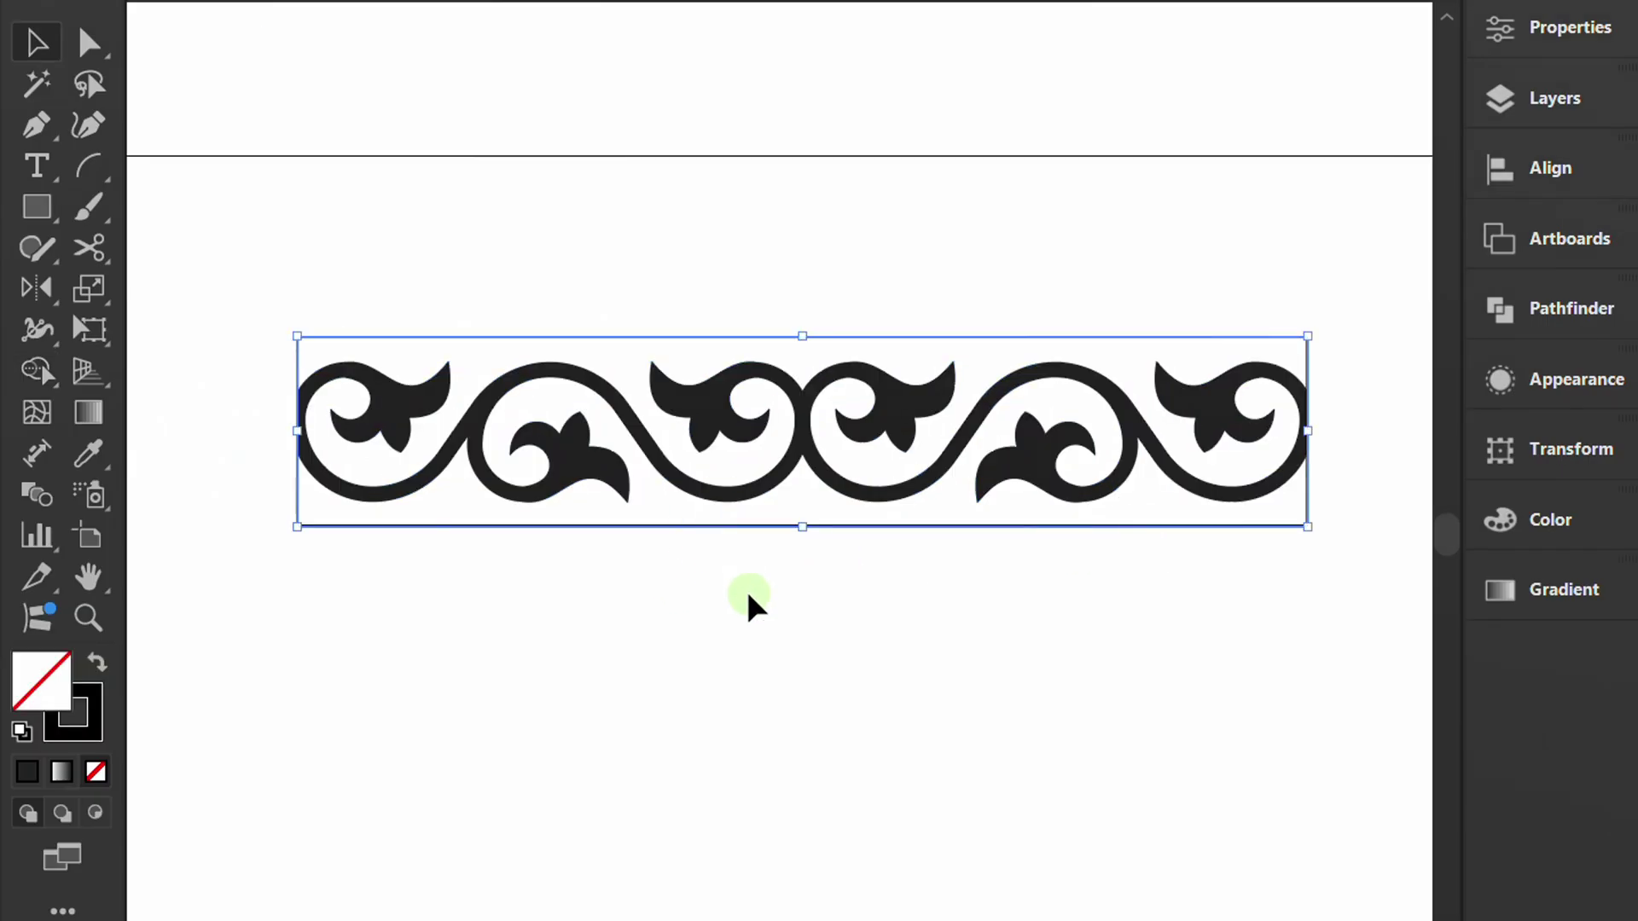
pyautogui.press('Delete')
pyautogui.scroll(-3, 585, 432)
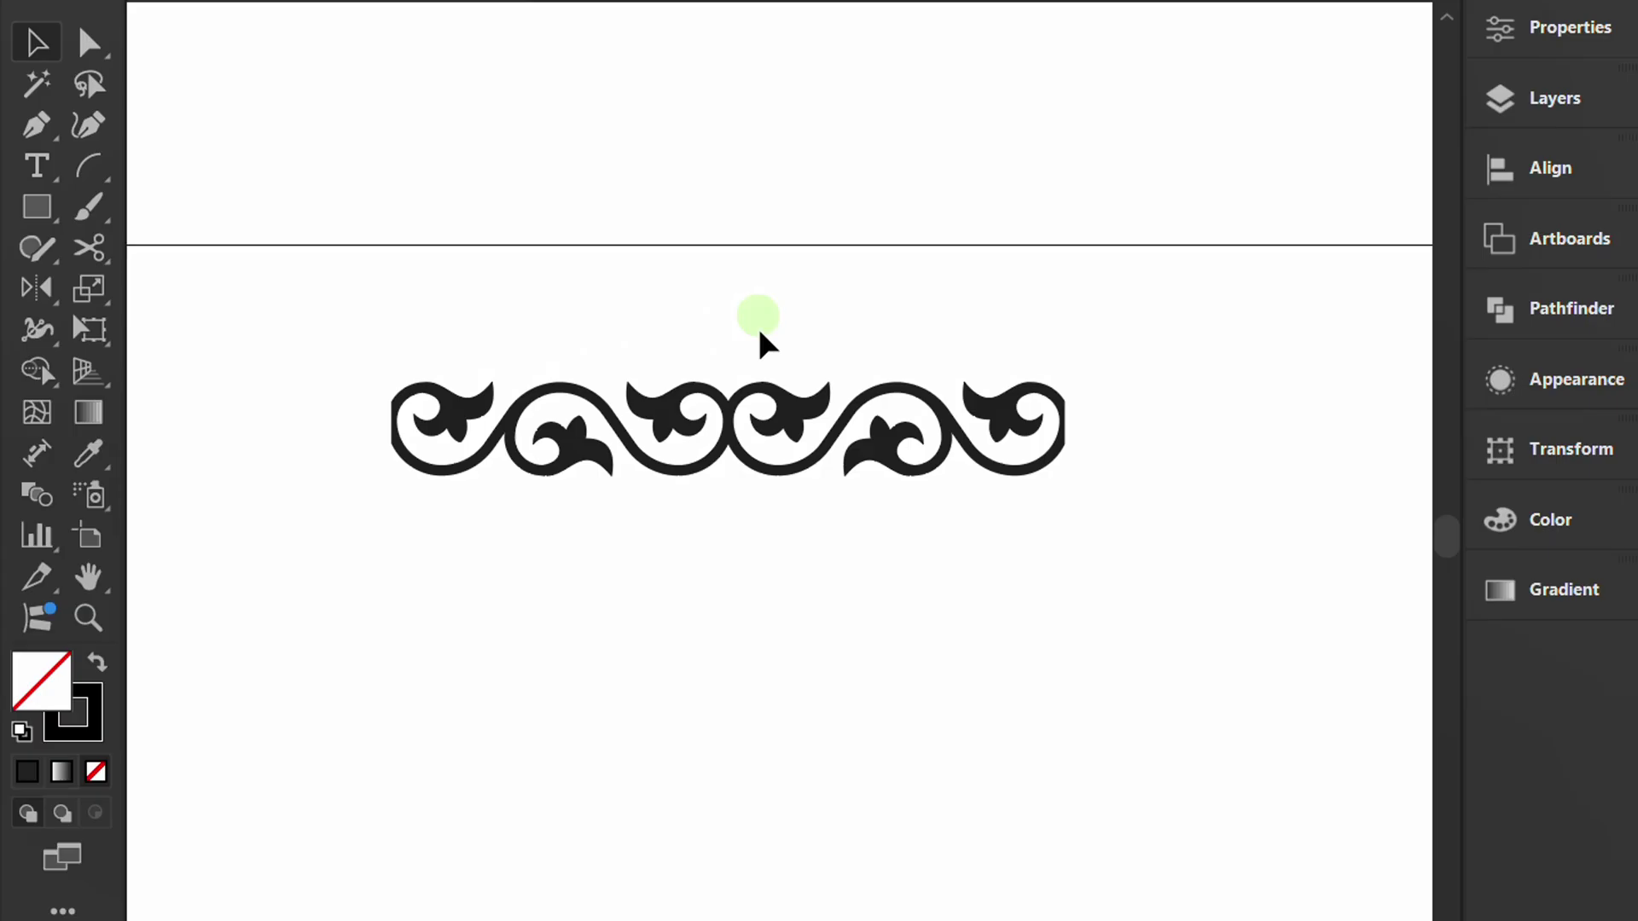
# Select the finished ornament strip and bring up the Brushes panel beside the artwork.
pyautogui.click(727, 452)
pyautogui.hotkey('ctrl', '-')
pyautogui.click(693, 25)
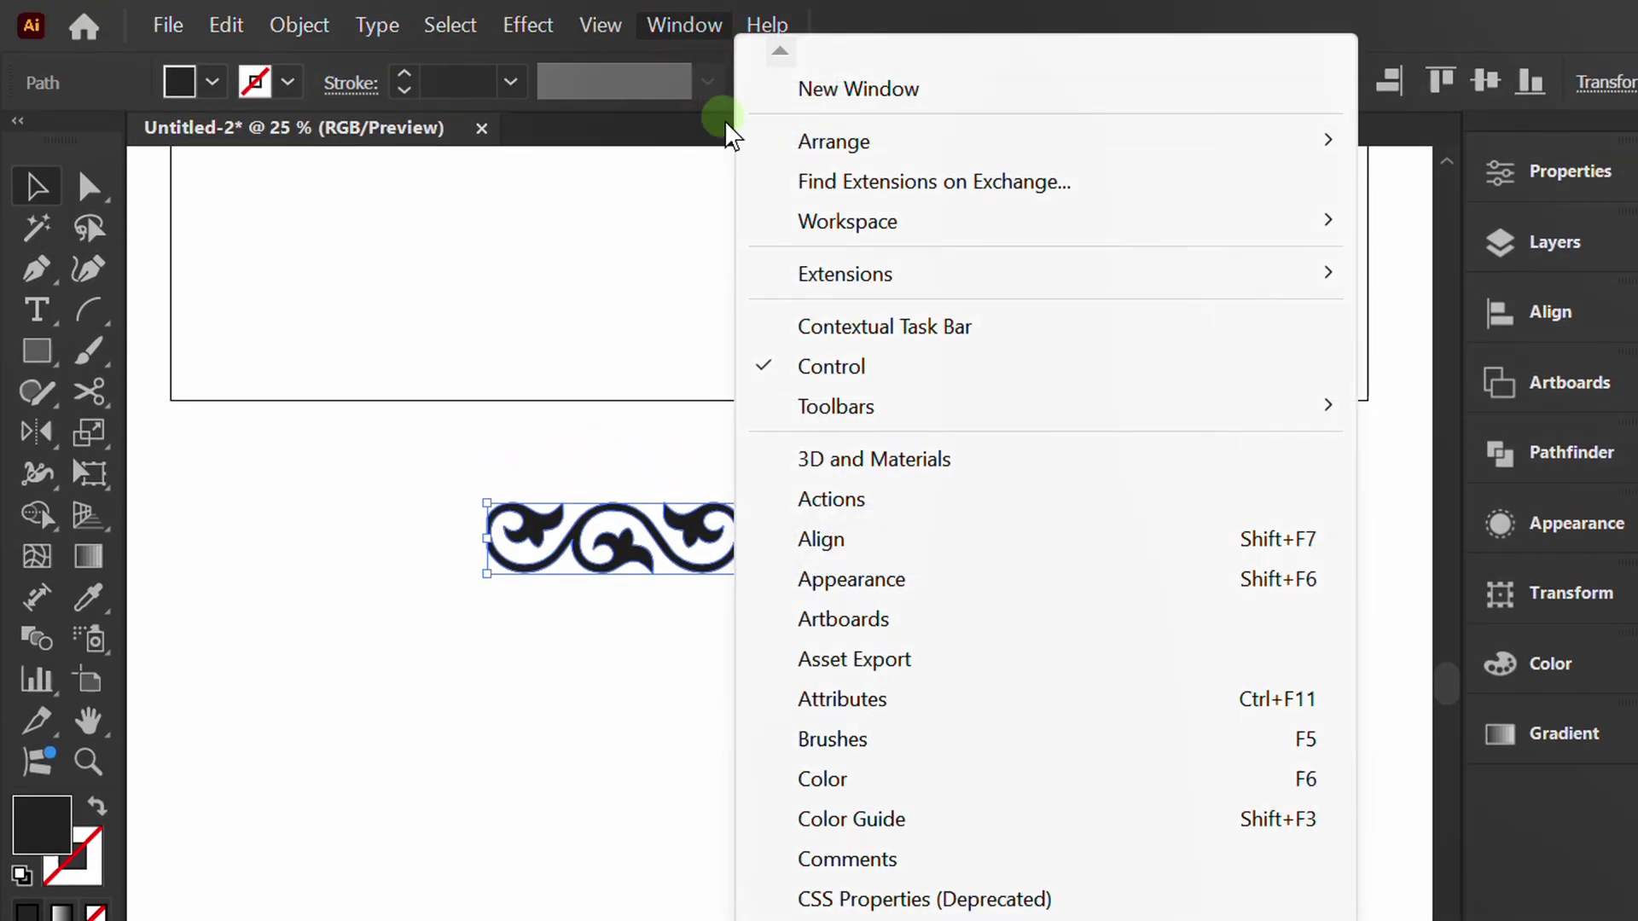
pyautogui.click(896, 739)
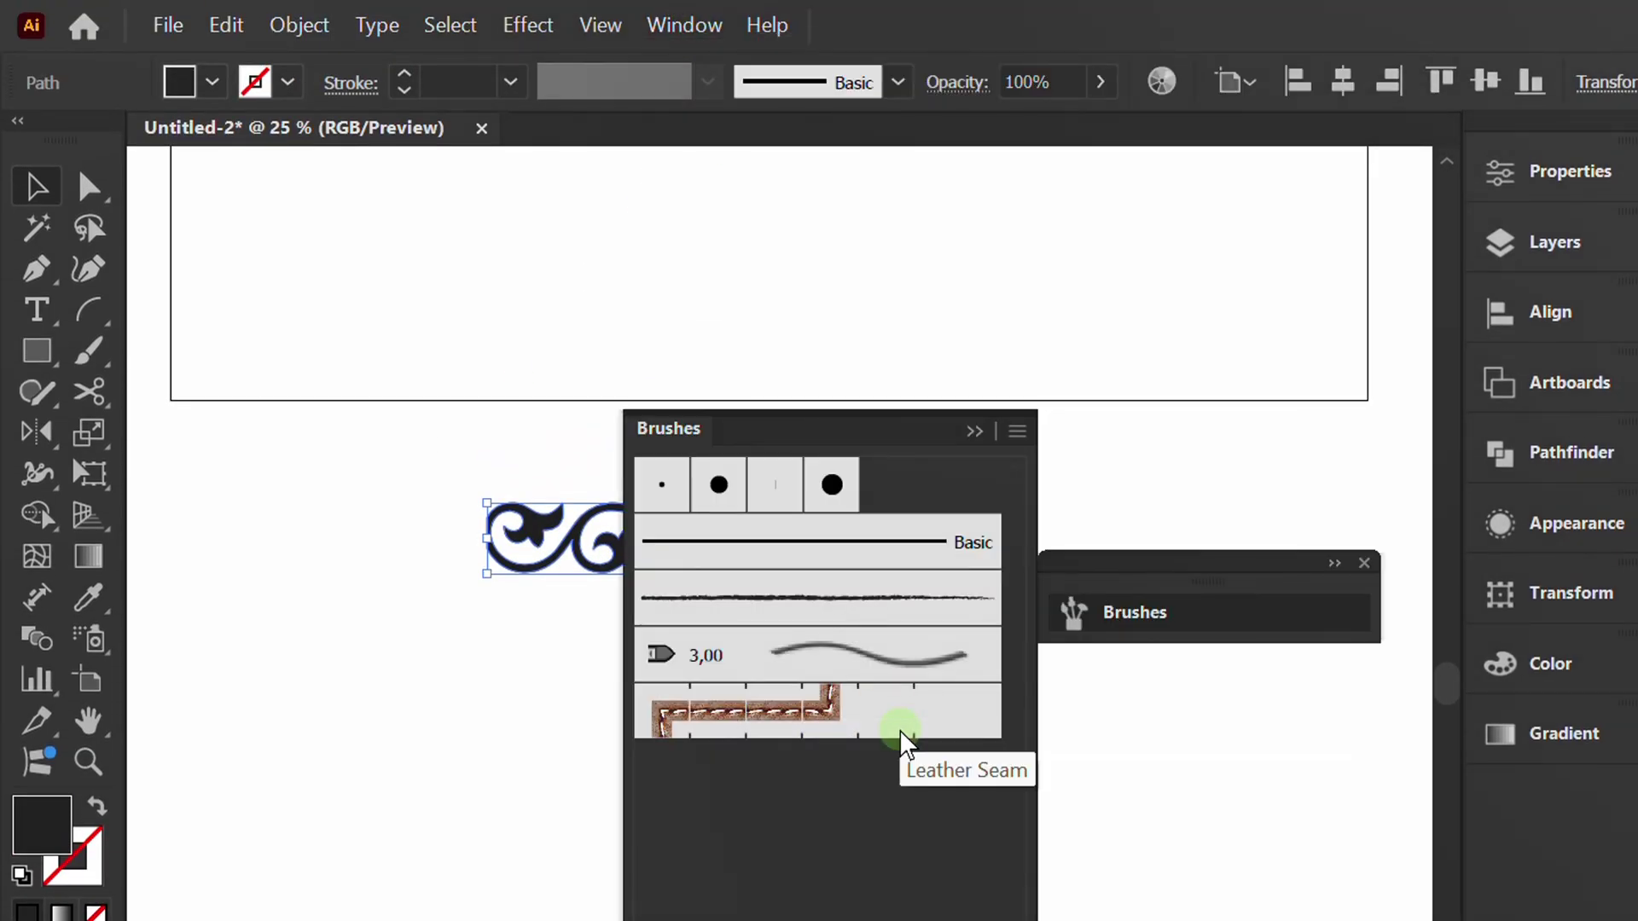
pyautogui.moveTo(767, 431)
pyautogui.mouseDown()
pyautogui.moveTo(1090, 305)
pyautogui.moveTo(1195, 213)
pyautogui.mouseUp()
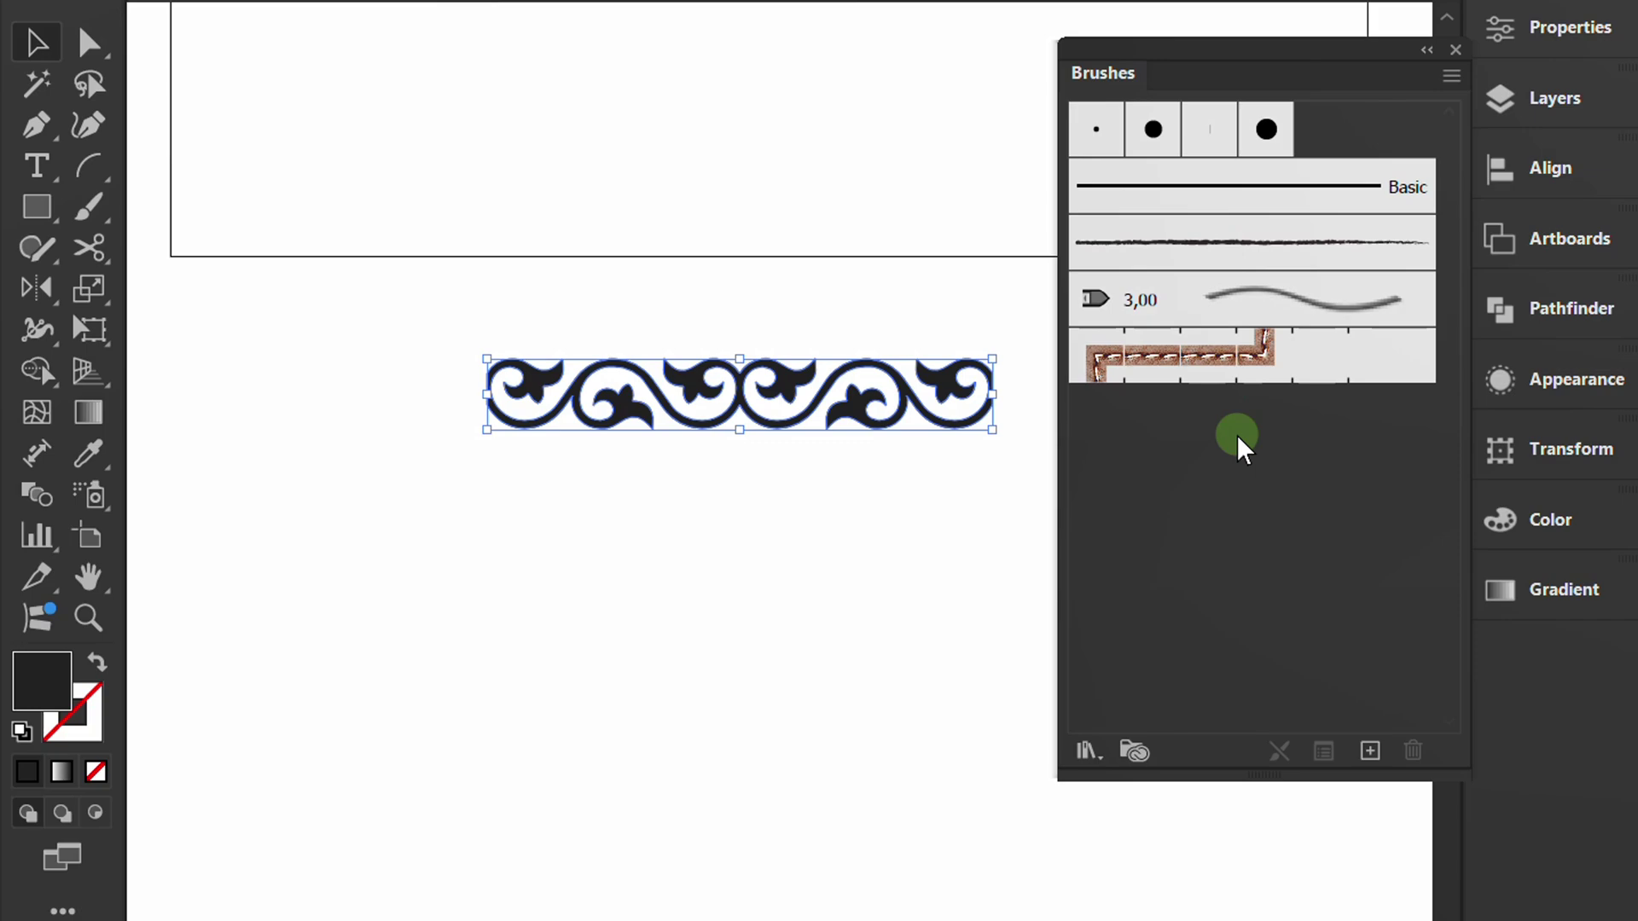
# Turn the ornament into Pattern Brush 1 with Tints colorization and dock the Brushes panel.
pyautogui.moveTo(748, 382)
pyautogui.mouseDown()
pyautogui.moveTo(1184, 500)
pyautogui.moveTo(1232, 482)
pyautogui.mouseUp()
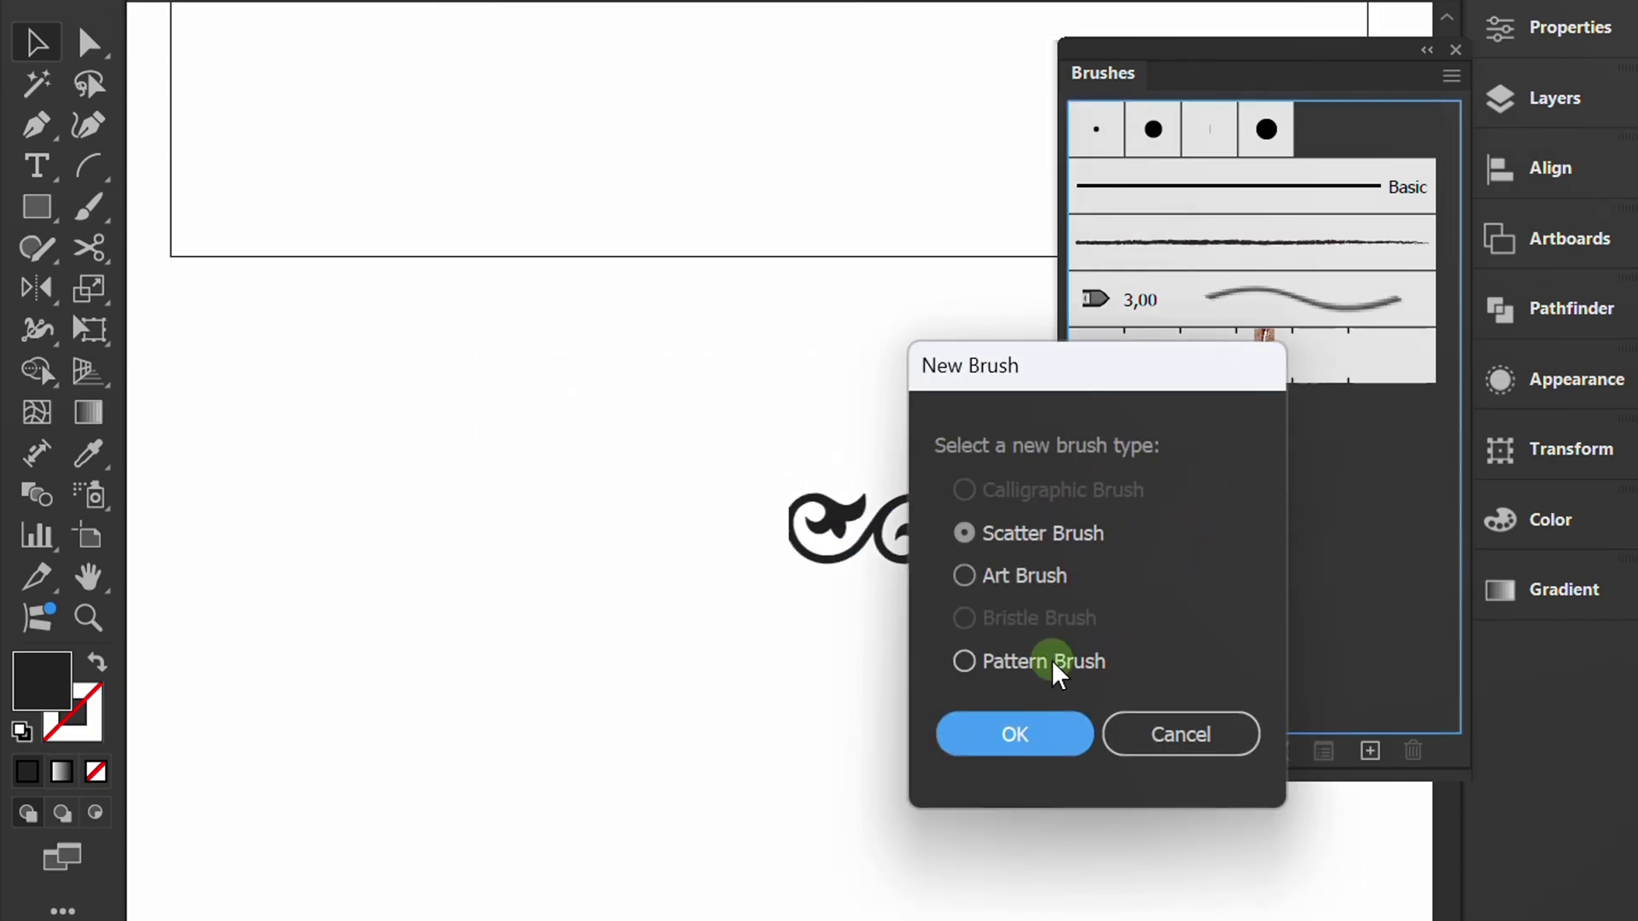
pyautogui.click(1046, 672)
pyautogui.click(1024, 732)
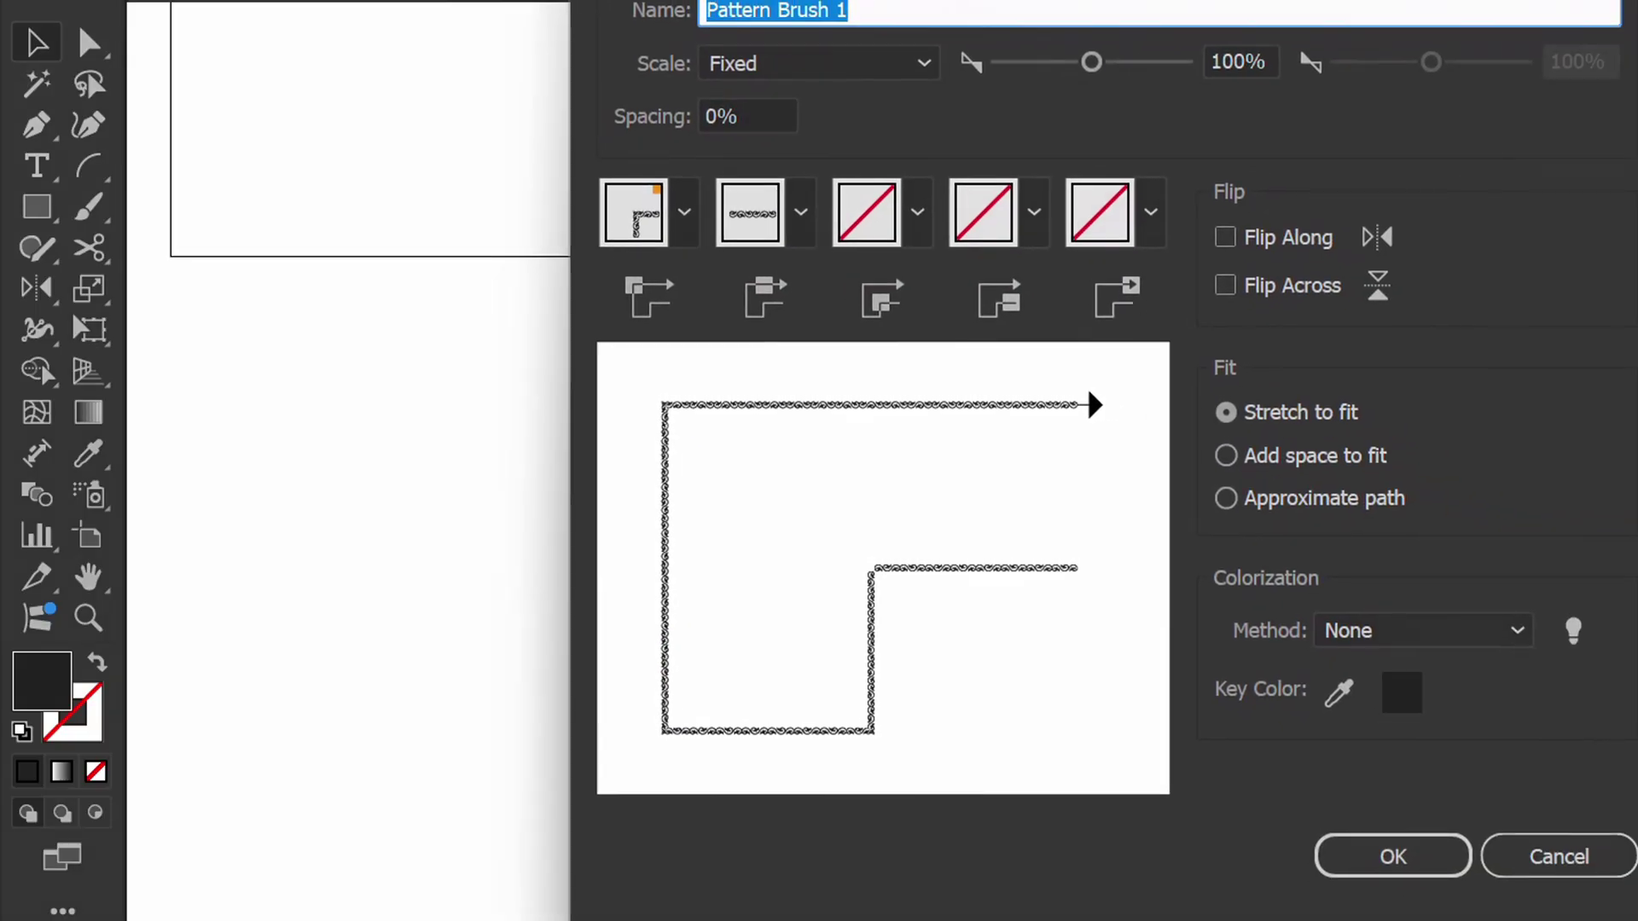
pyautogui.click(1514, 638)
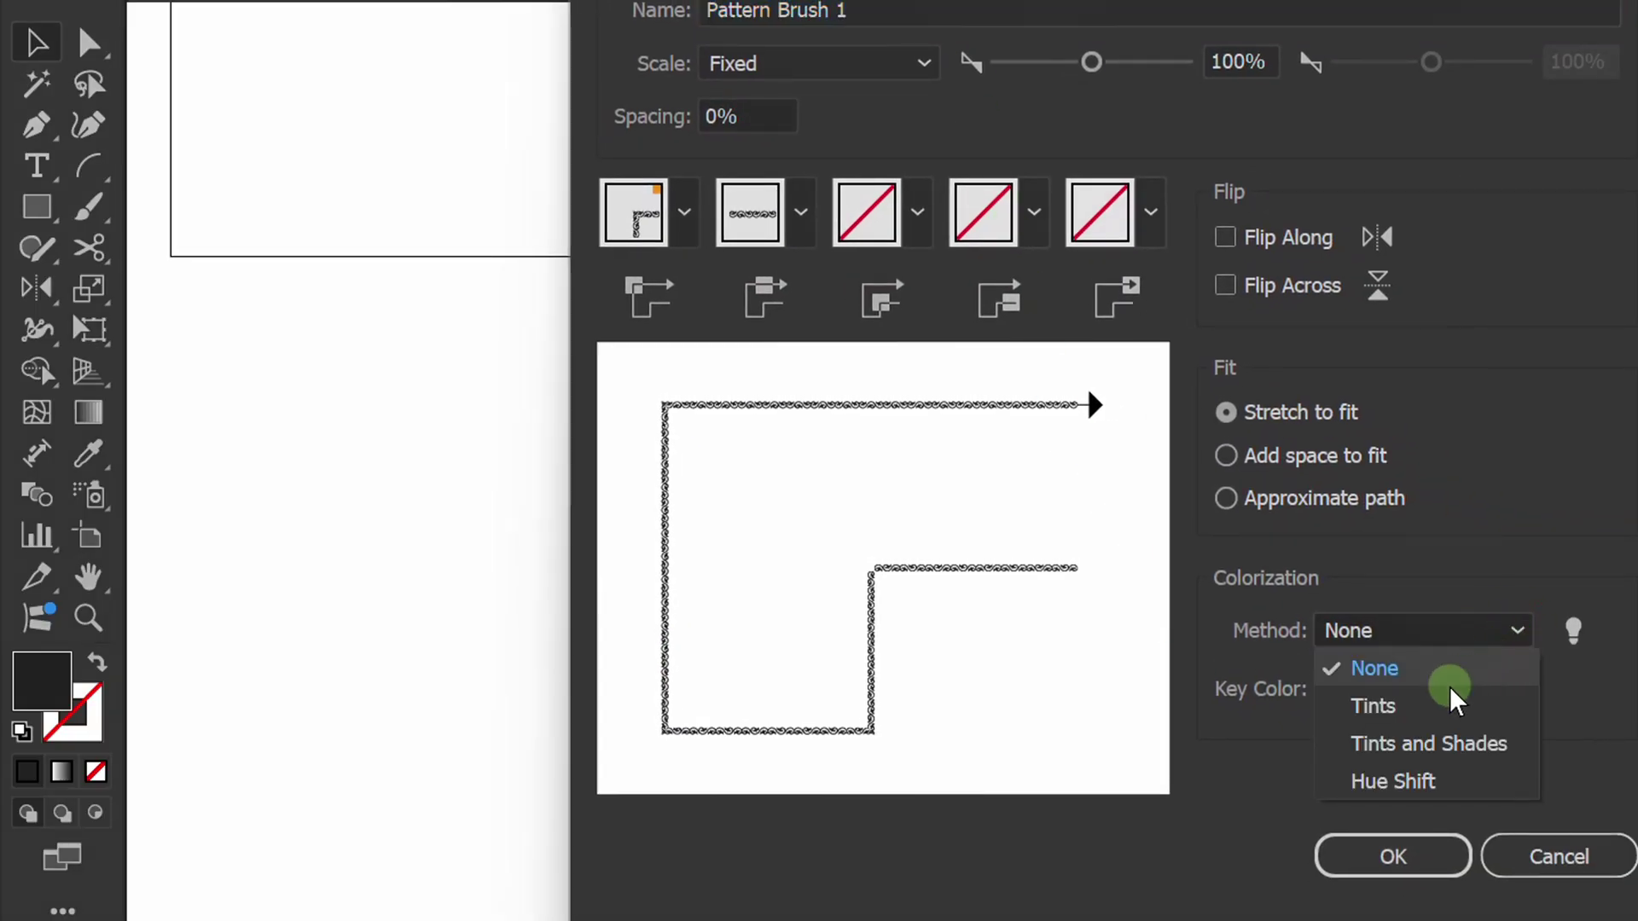
pyautogui.click(1446, 675)
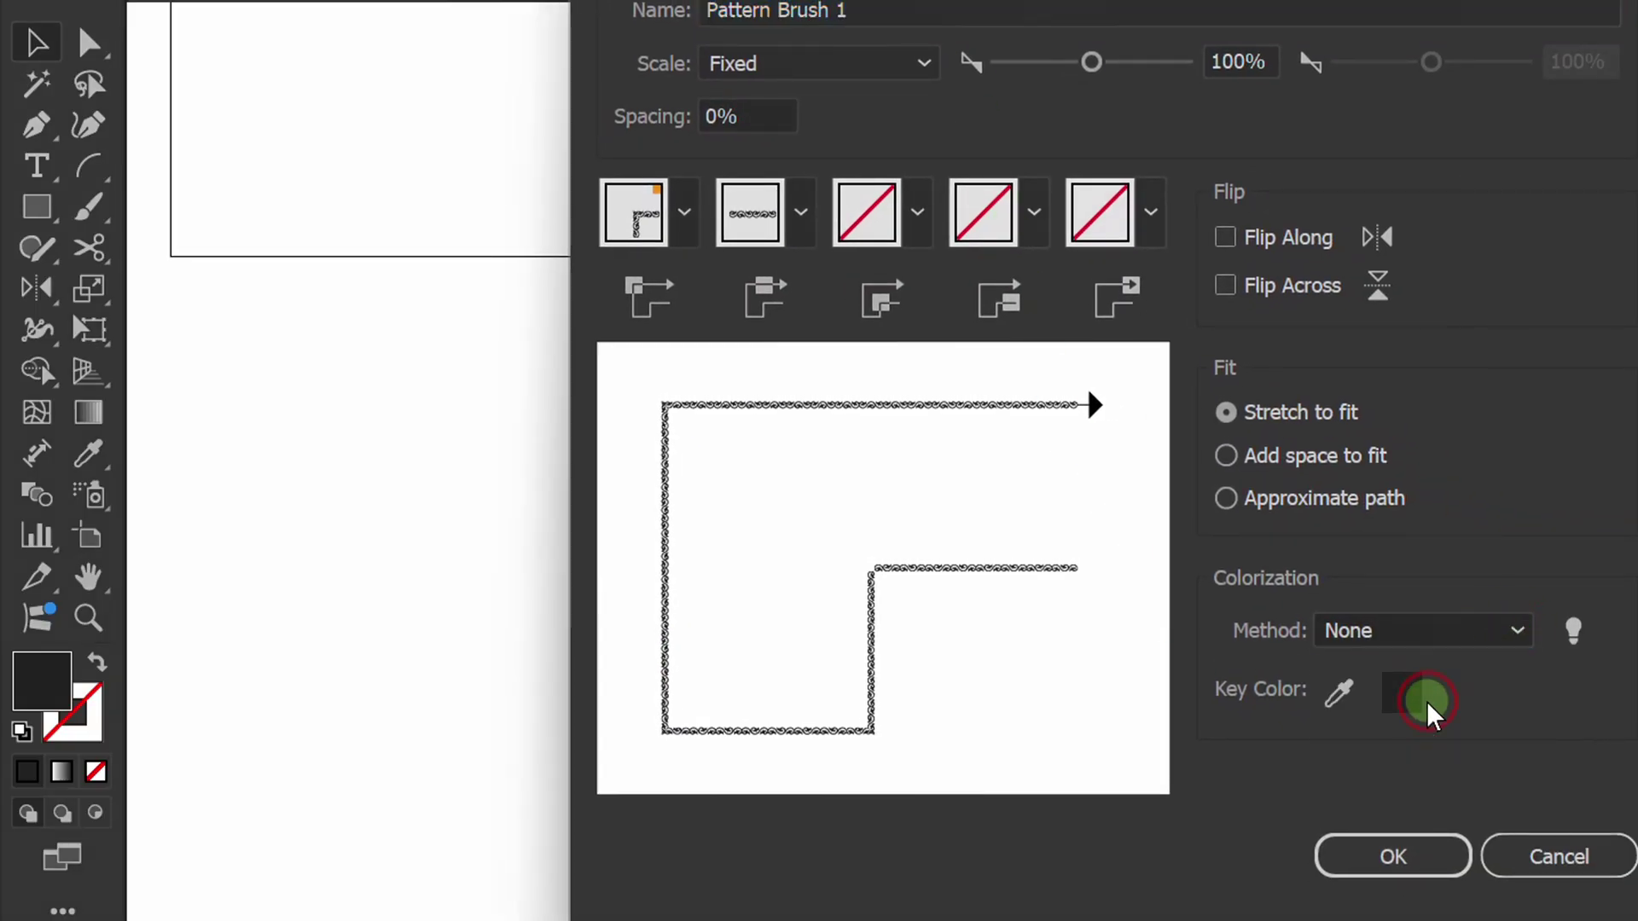
pyautogui.click(1395, 856)
pyautogui.click(1276, 751)
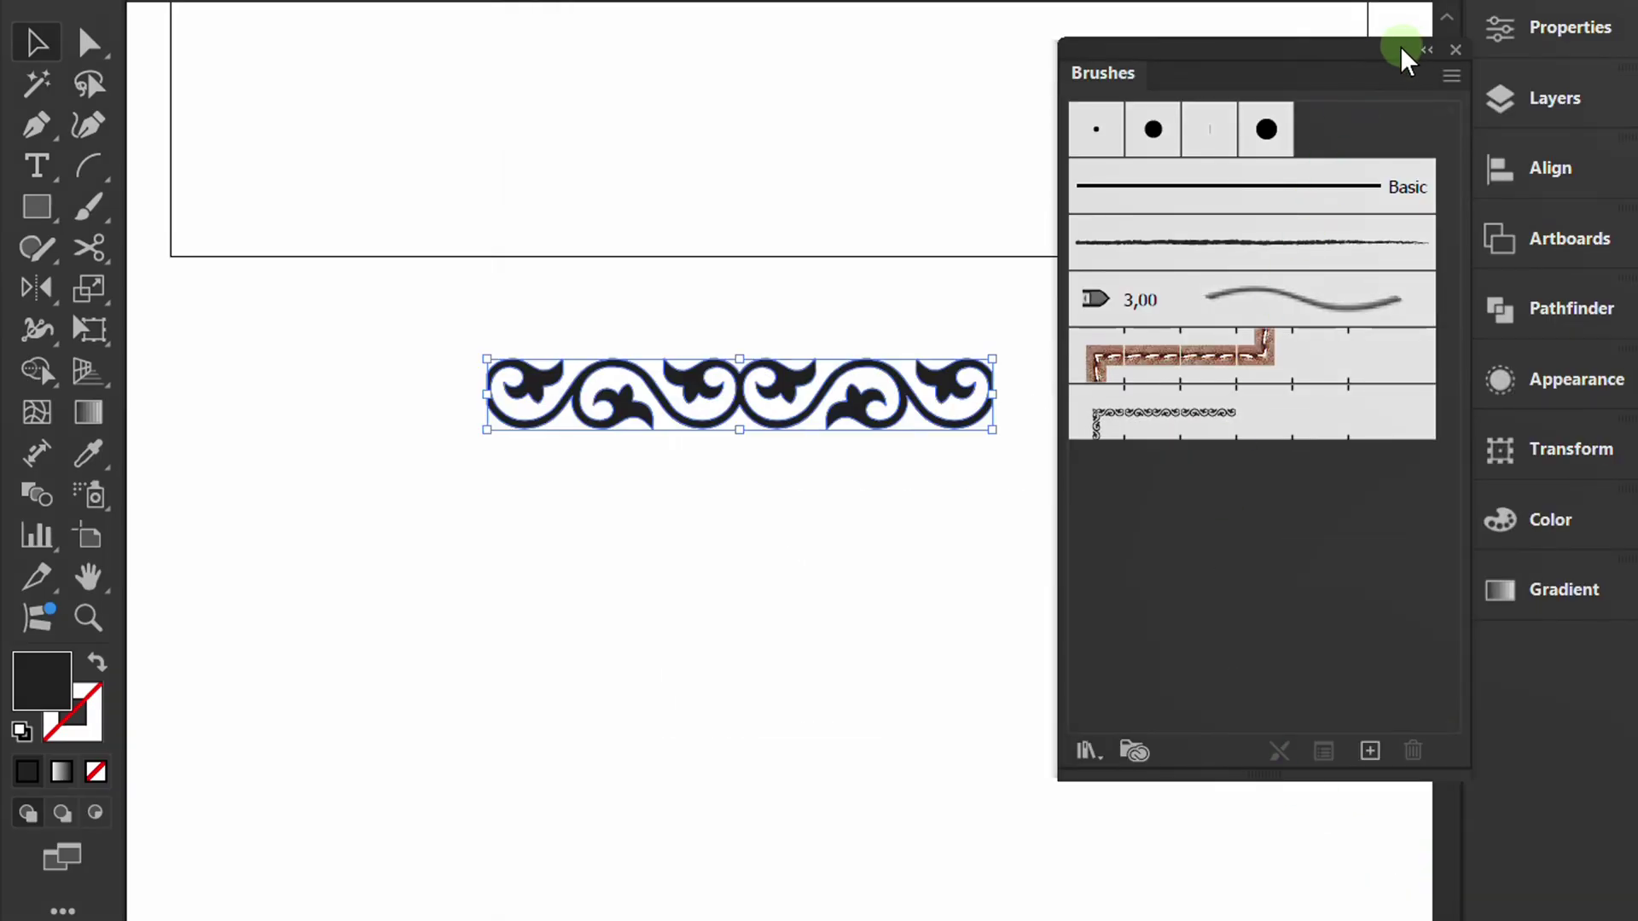
pyautogui.moveTo(1342, 60)
pyautogui.mouseDown()
pyautogui.moveTo(1499, 669)
pyautogui.moveTo(1612, 662)
pyautogui.mouseUp()
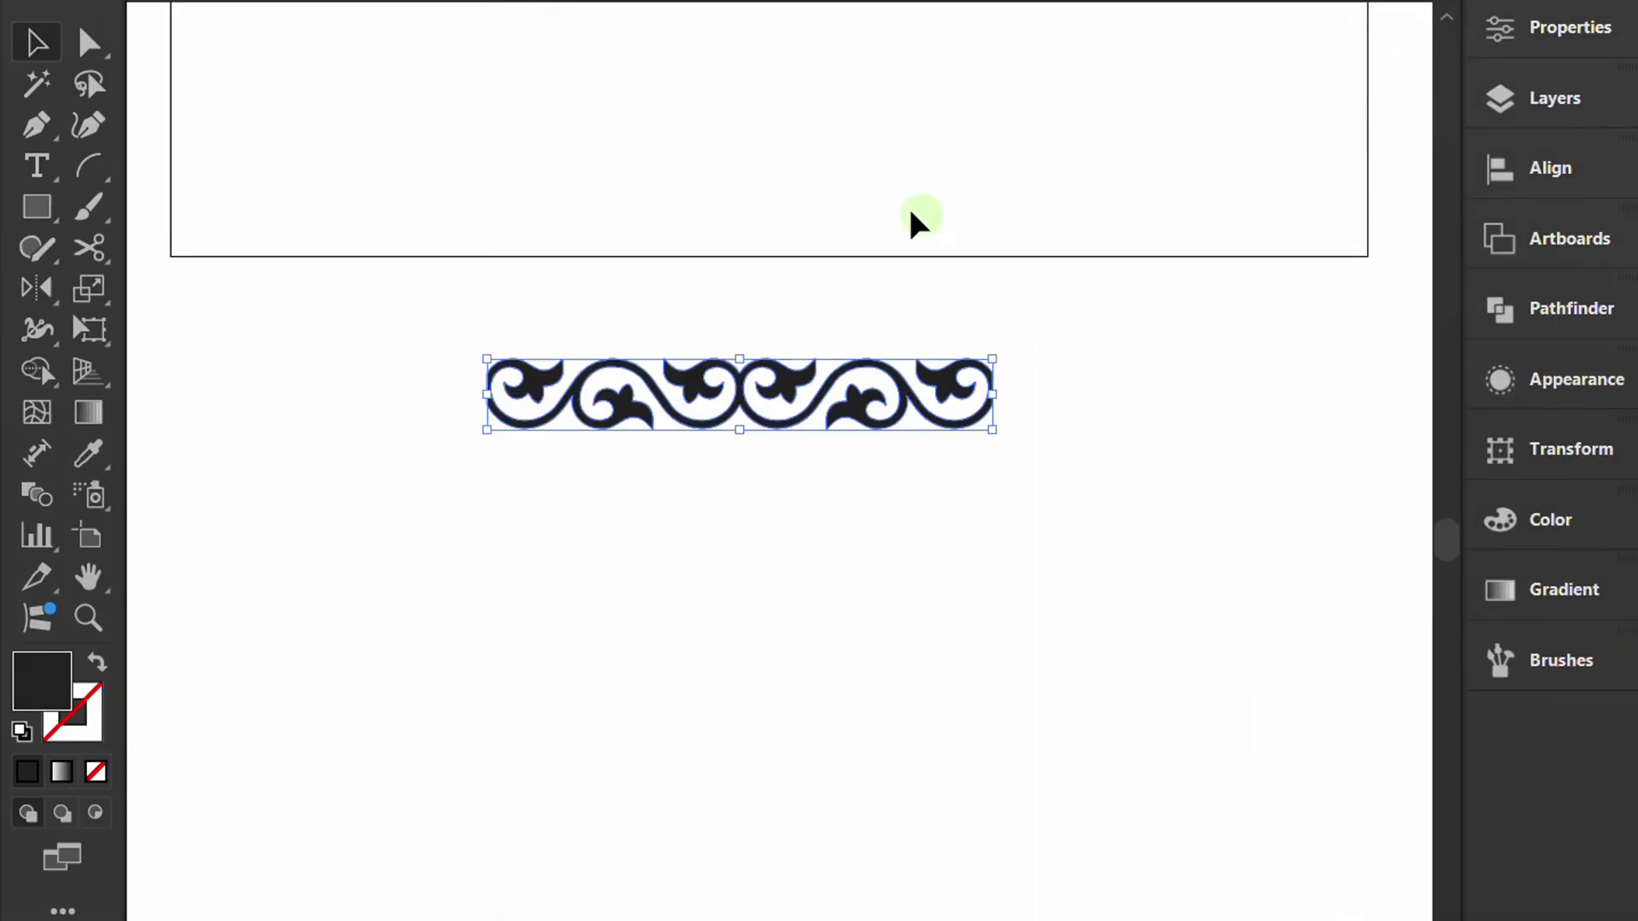
# Draw an unfilled circle from its centre in empty space right of the ornament.
pyautogui.scroll(-3, 913, 223)
pyautogui.click(1134, 227)
pyautogui.scroll(3, 1155, 201)
pyautogui.moveTo(1057, 219); pyautogui.dragTo(1012, 267)
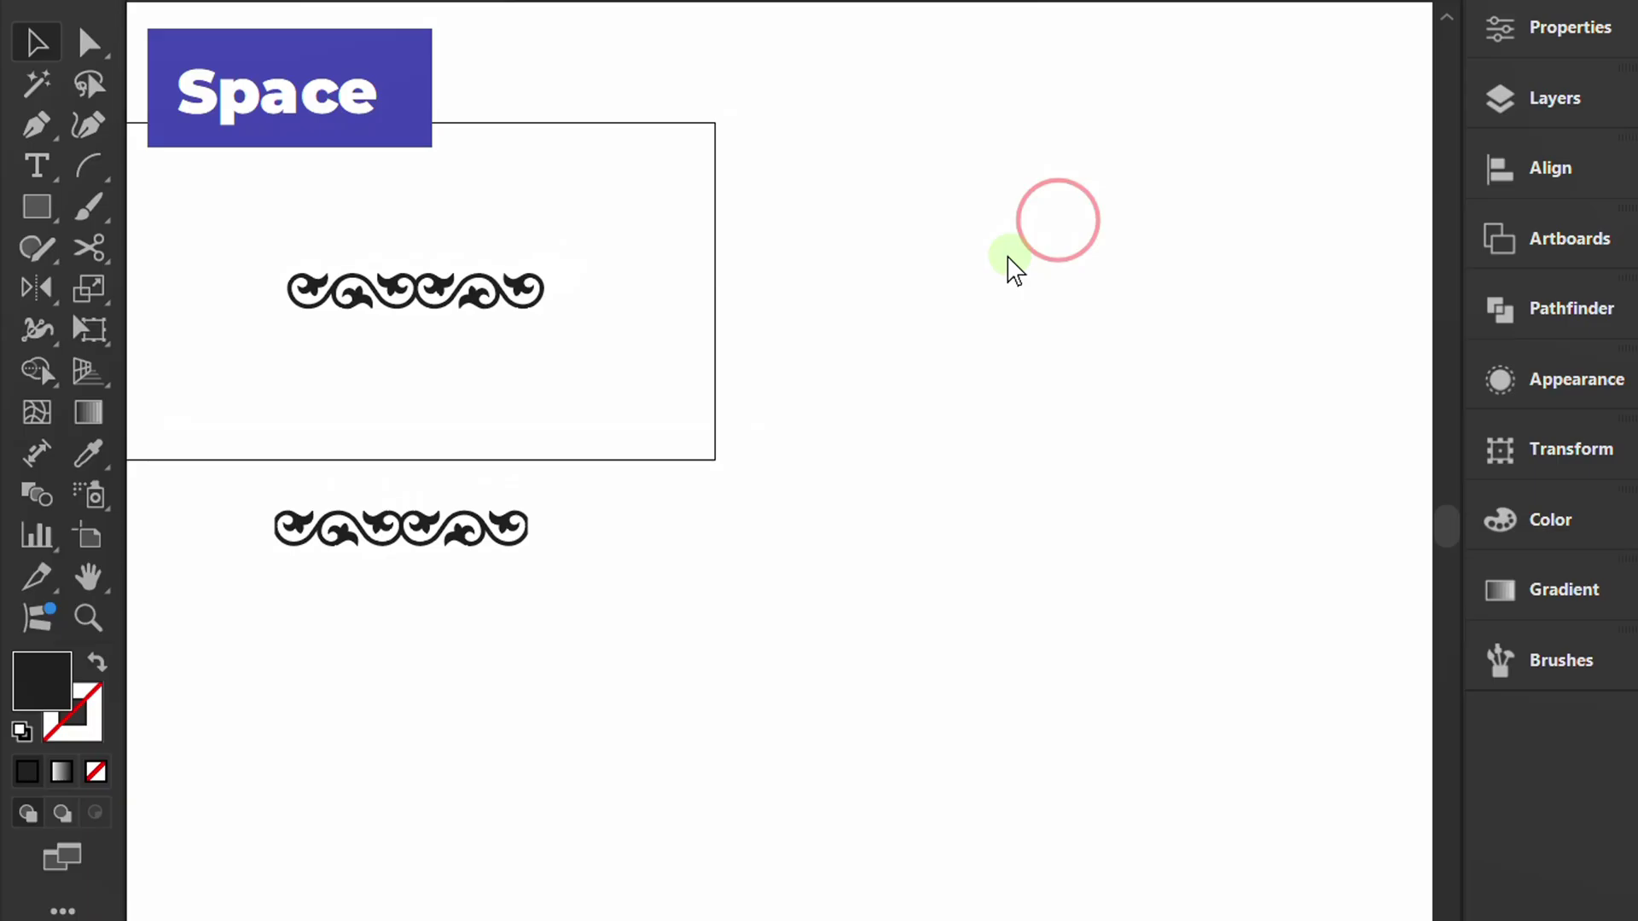
pyautogui.click(38, 206)
pyautogui.click(183, 291)
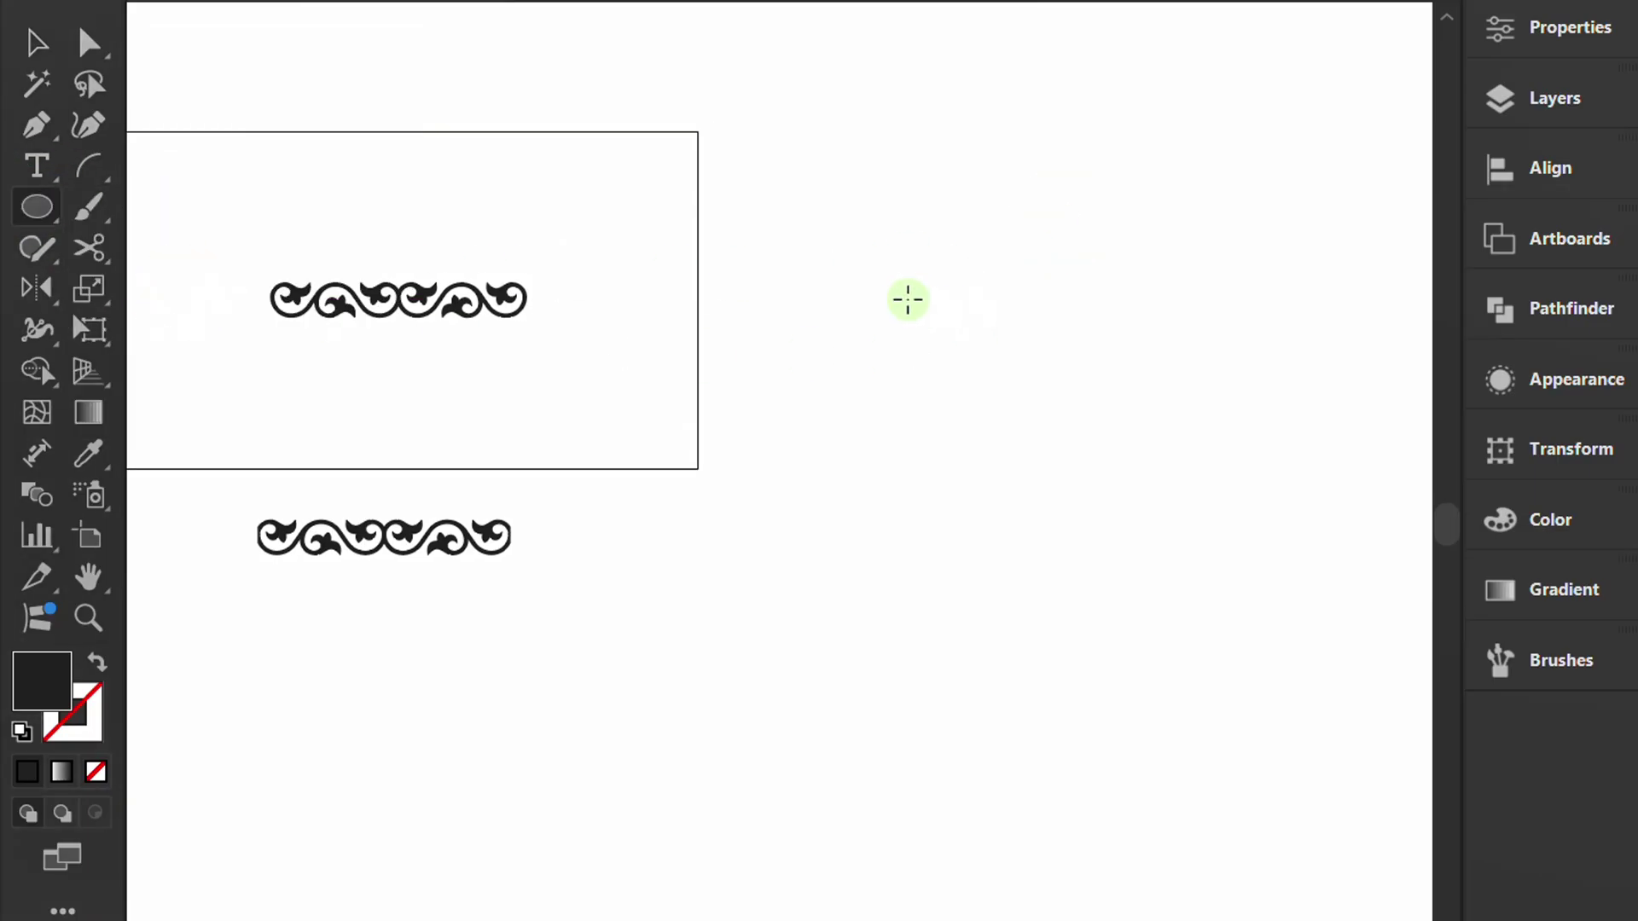
pyautogui.press('shift')
pyautogui.moveTo(886, 291); pyautogui.dragTo(1052, 506)
pyautogui.press('alt')
pyautogui.hotkey('shift', 'x')
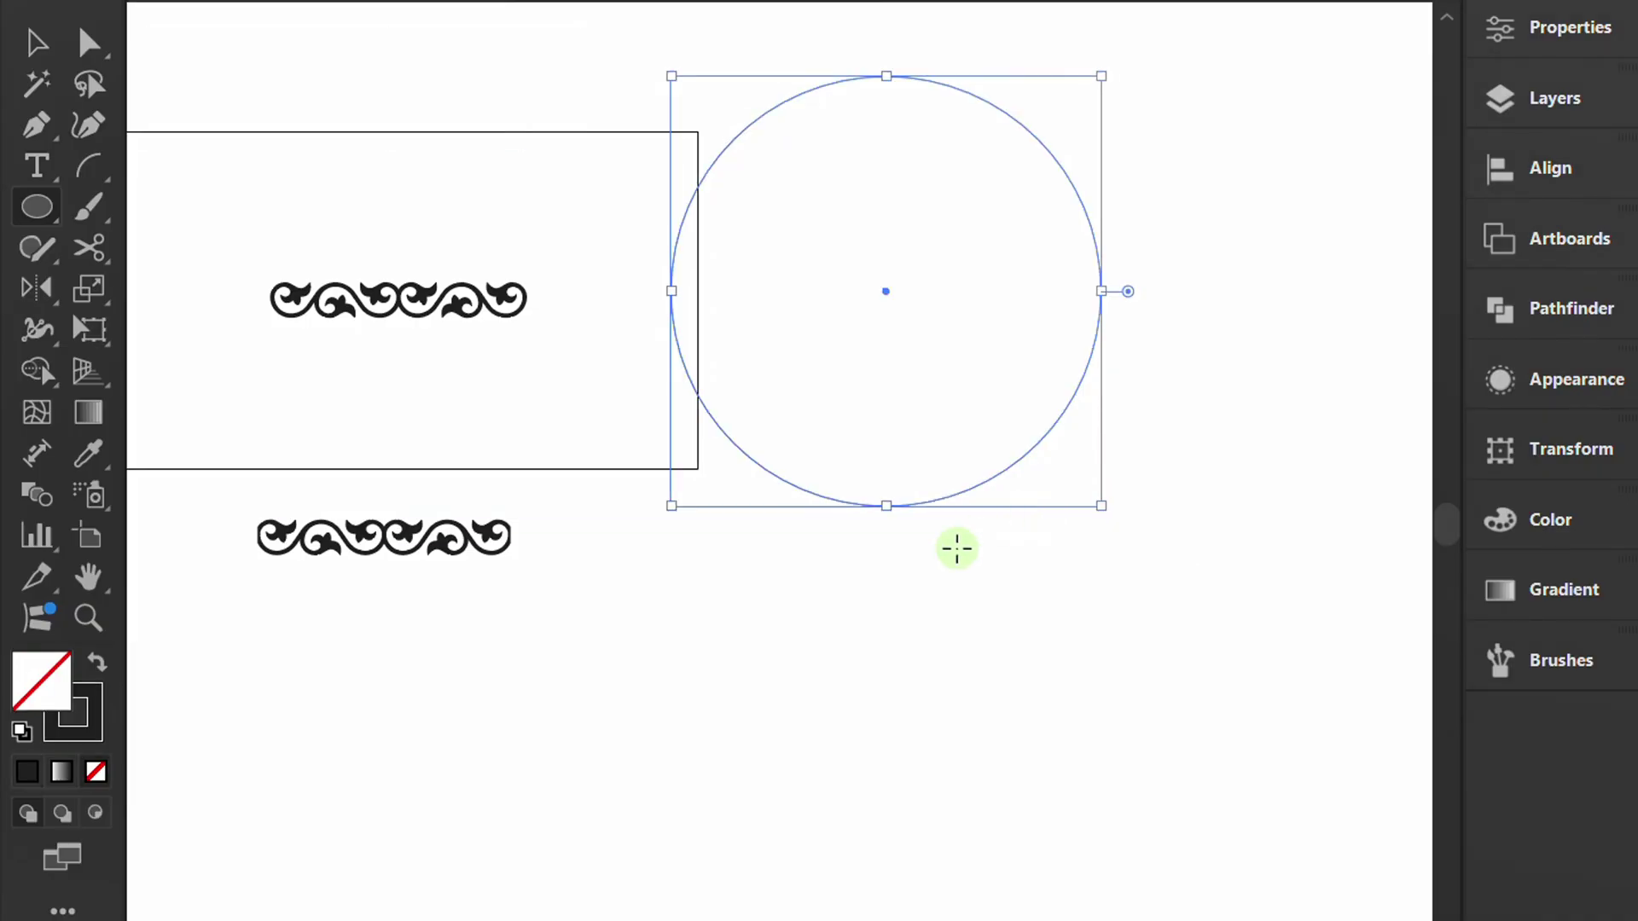
# Apply the scroll pattern brush to the circle's stroke and move the frame into place.
pyautogui.click(1553, 665)
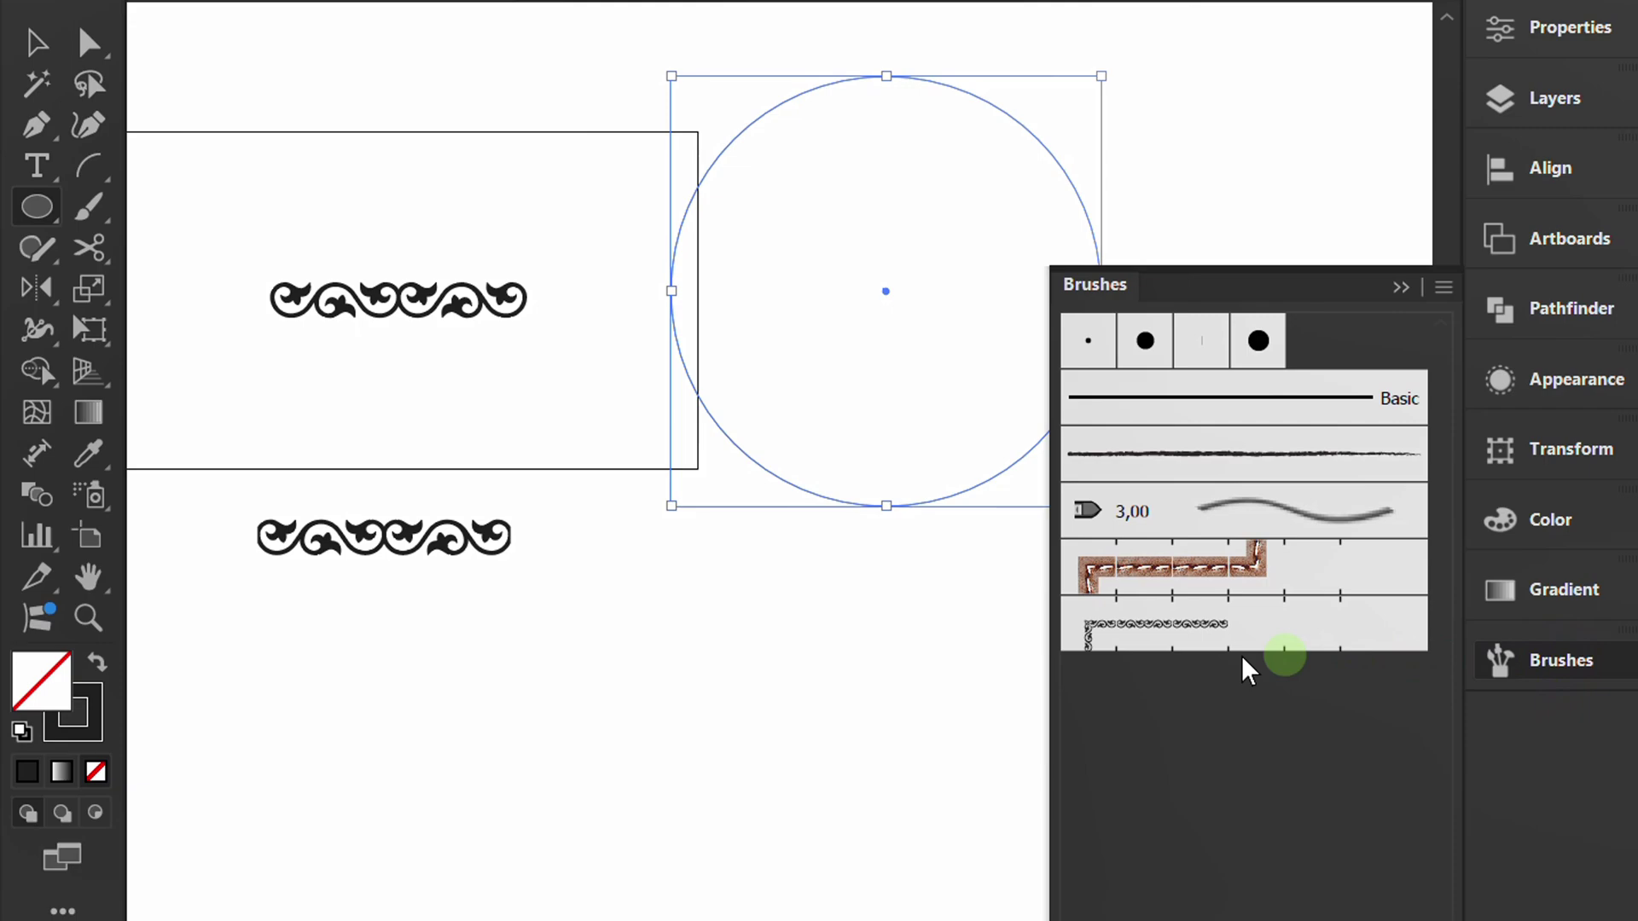
pyautogui.click(1143, 638)
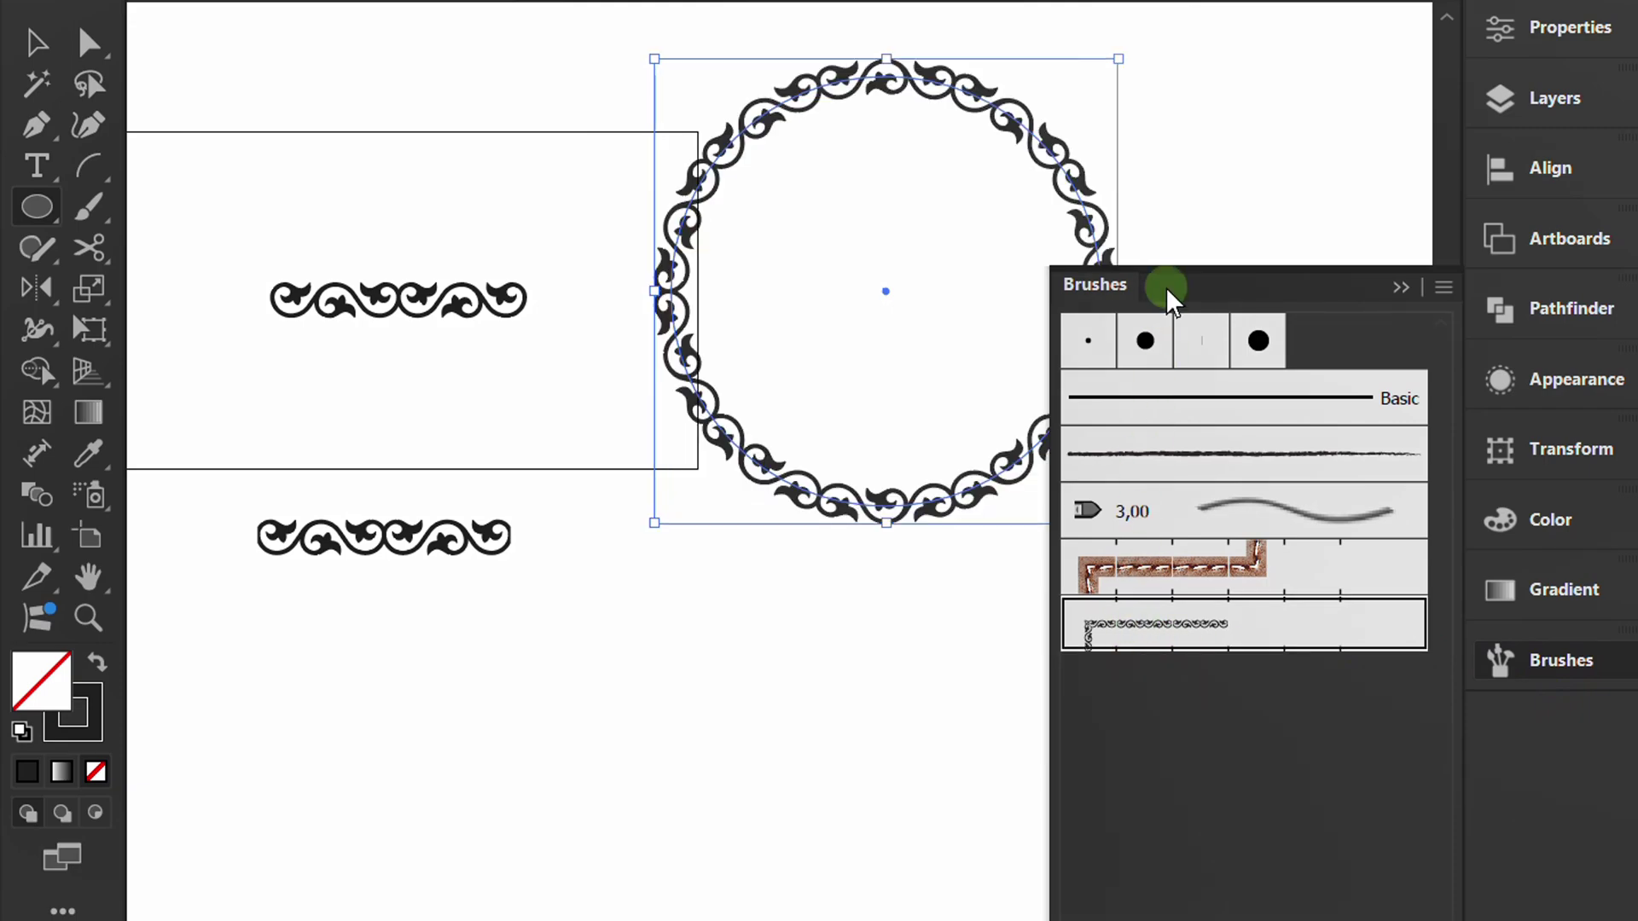
pyautogui.click(1401, 287)
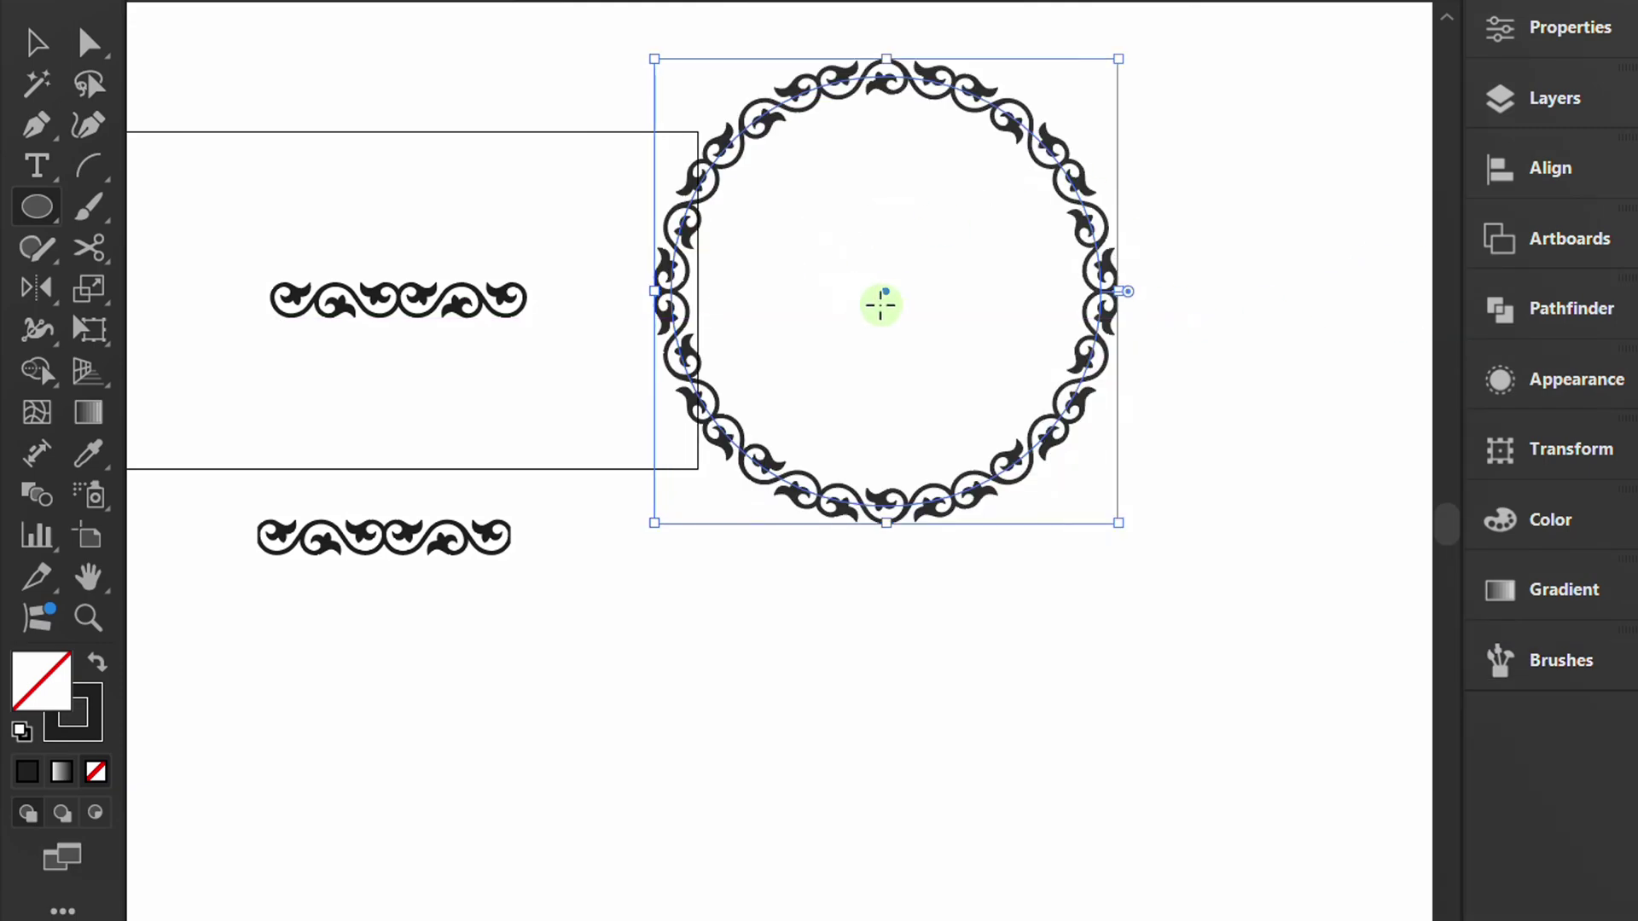
pyautogui.moveTo(881, 305); pyautogui.dragTo(983, 369)
pyautogui.press('v')
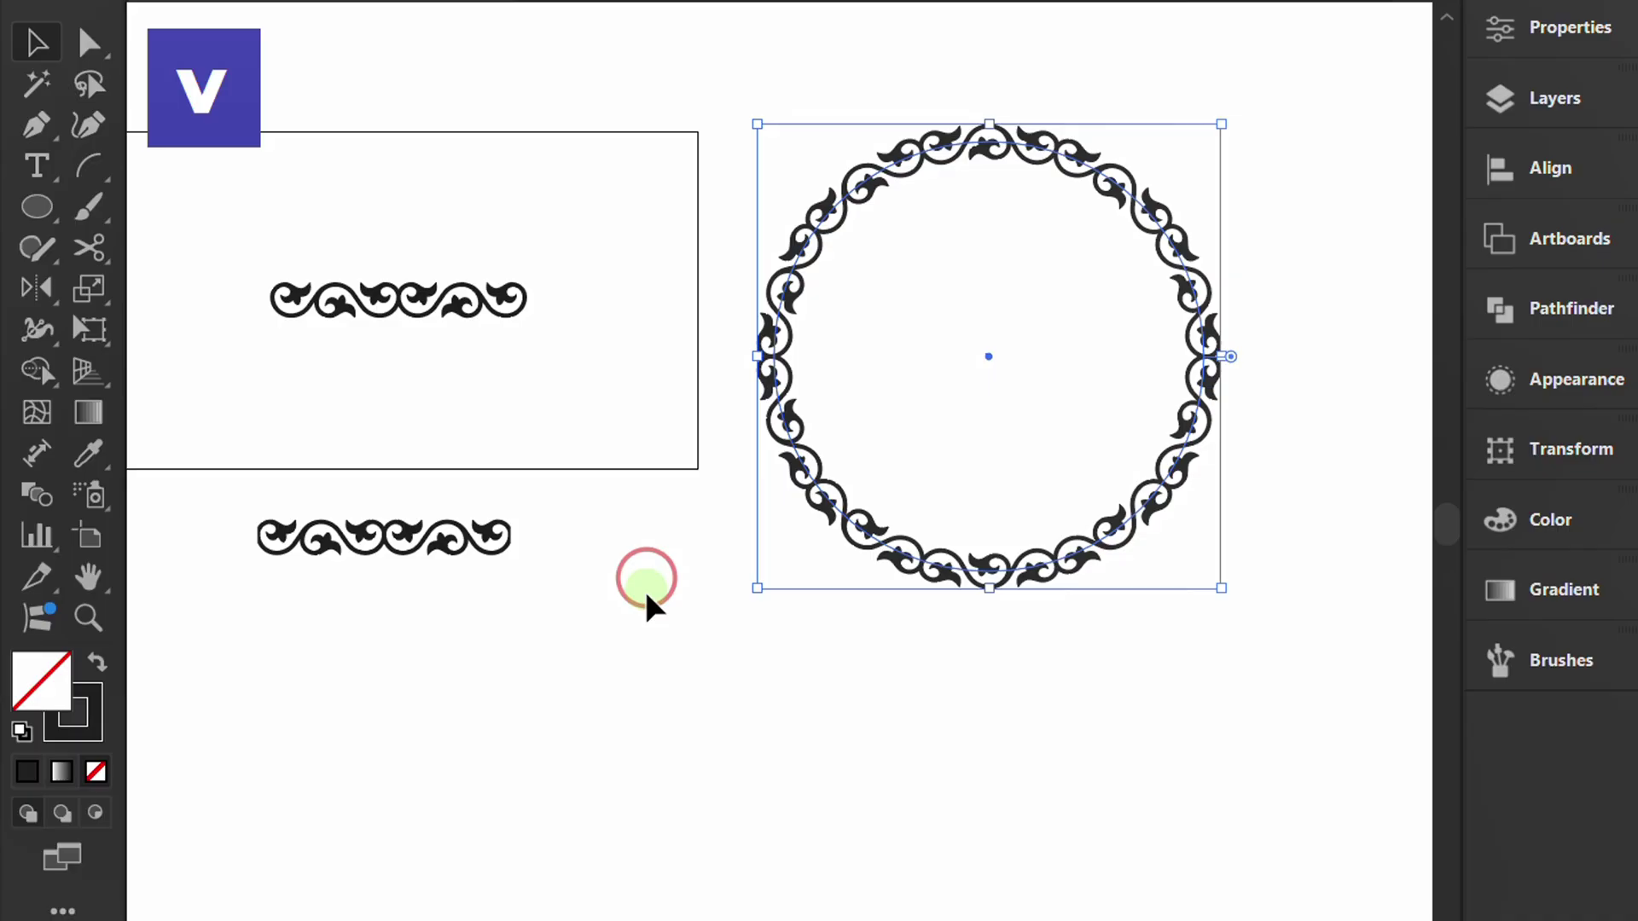
pyautogui.click(646, 606)
pyautogui.scroll(2, 1302, 230)
pyautogui.press('space')
pyautogui.moveTo(1302, 230); pyautogui.dragTo(1285, 232)
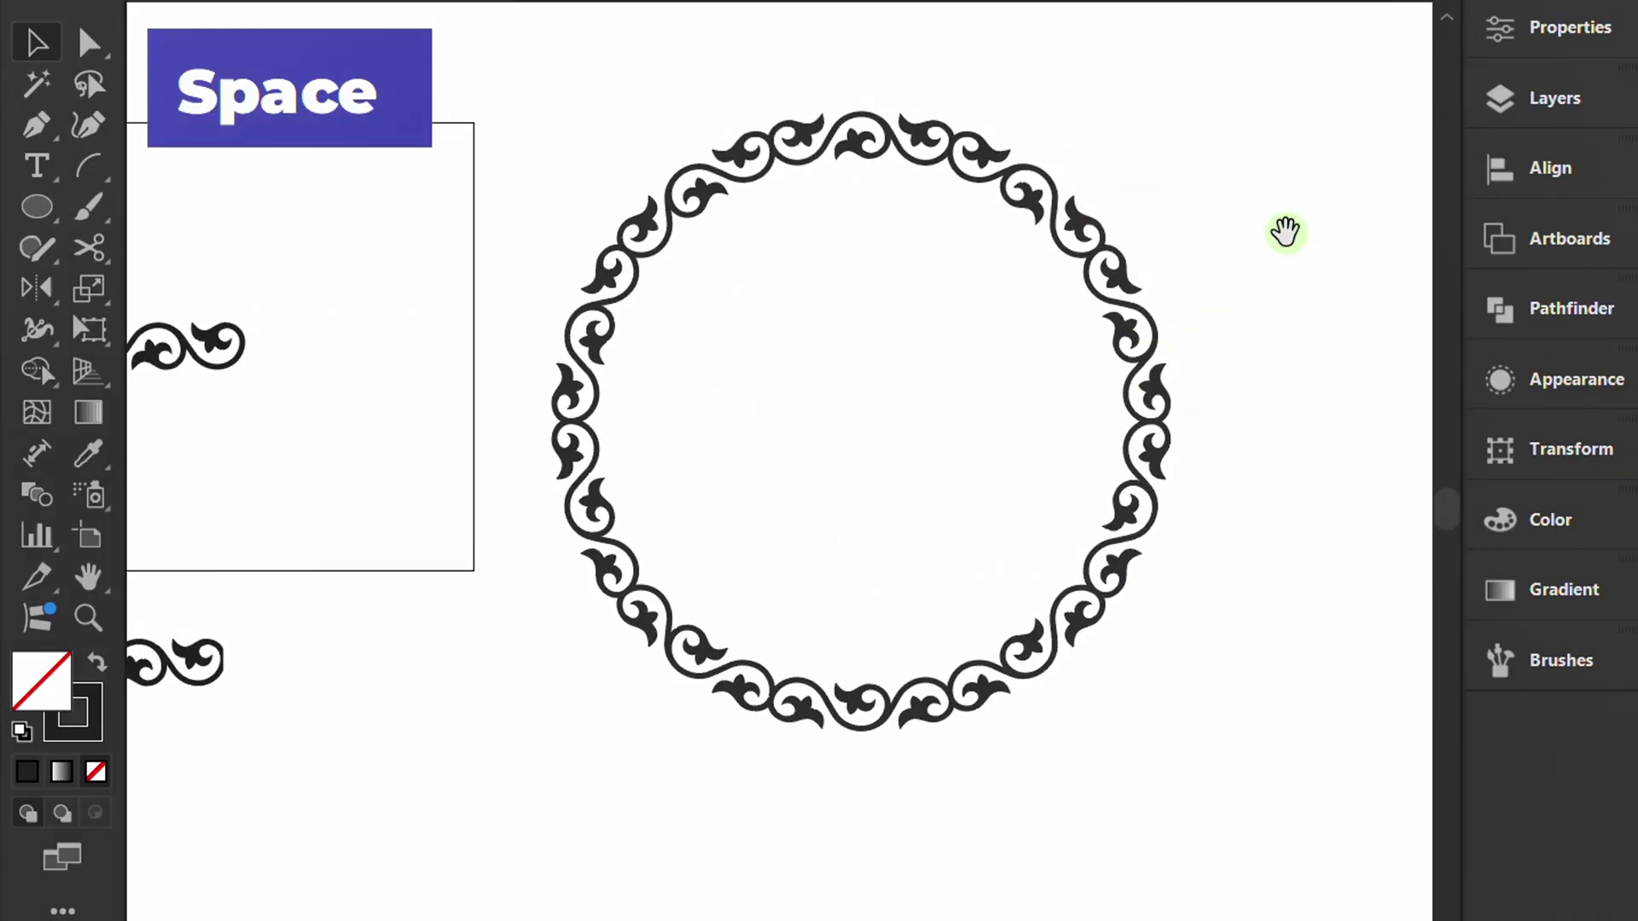
# Set the ornamental circle's stroke weight to 1,5 px.
pyautogui.click(1034, 246)
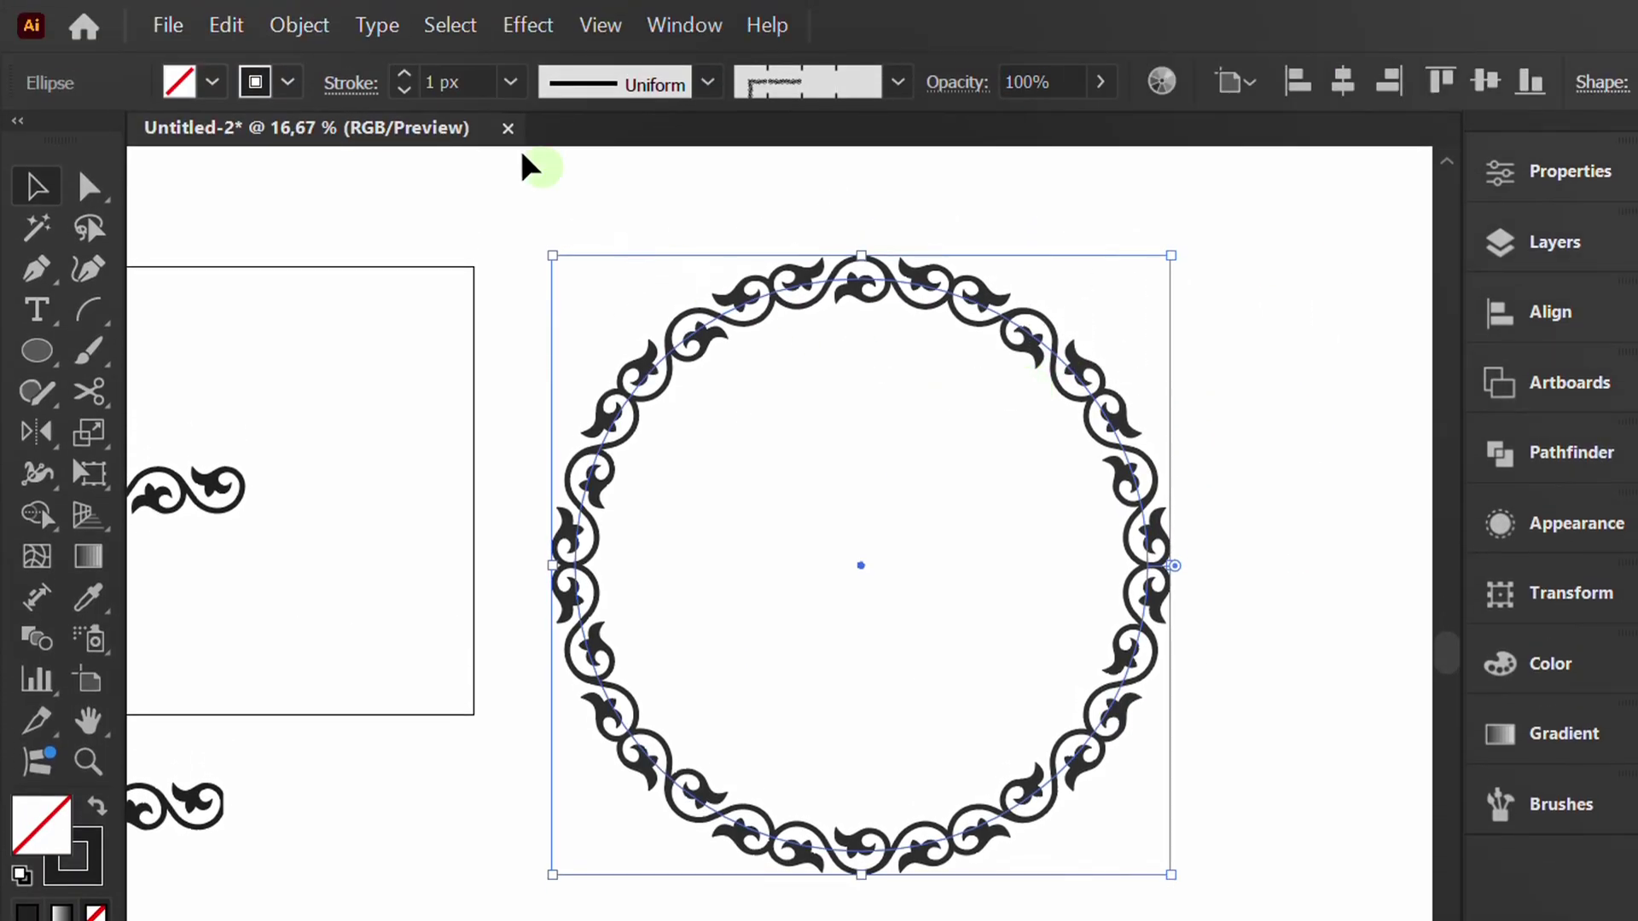
pyautogui.click(469, 81)
pyautogui.scroll(2, 469, 81)
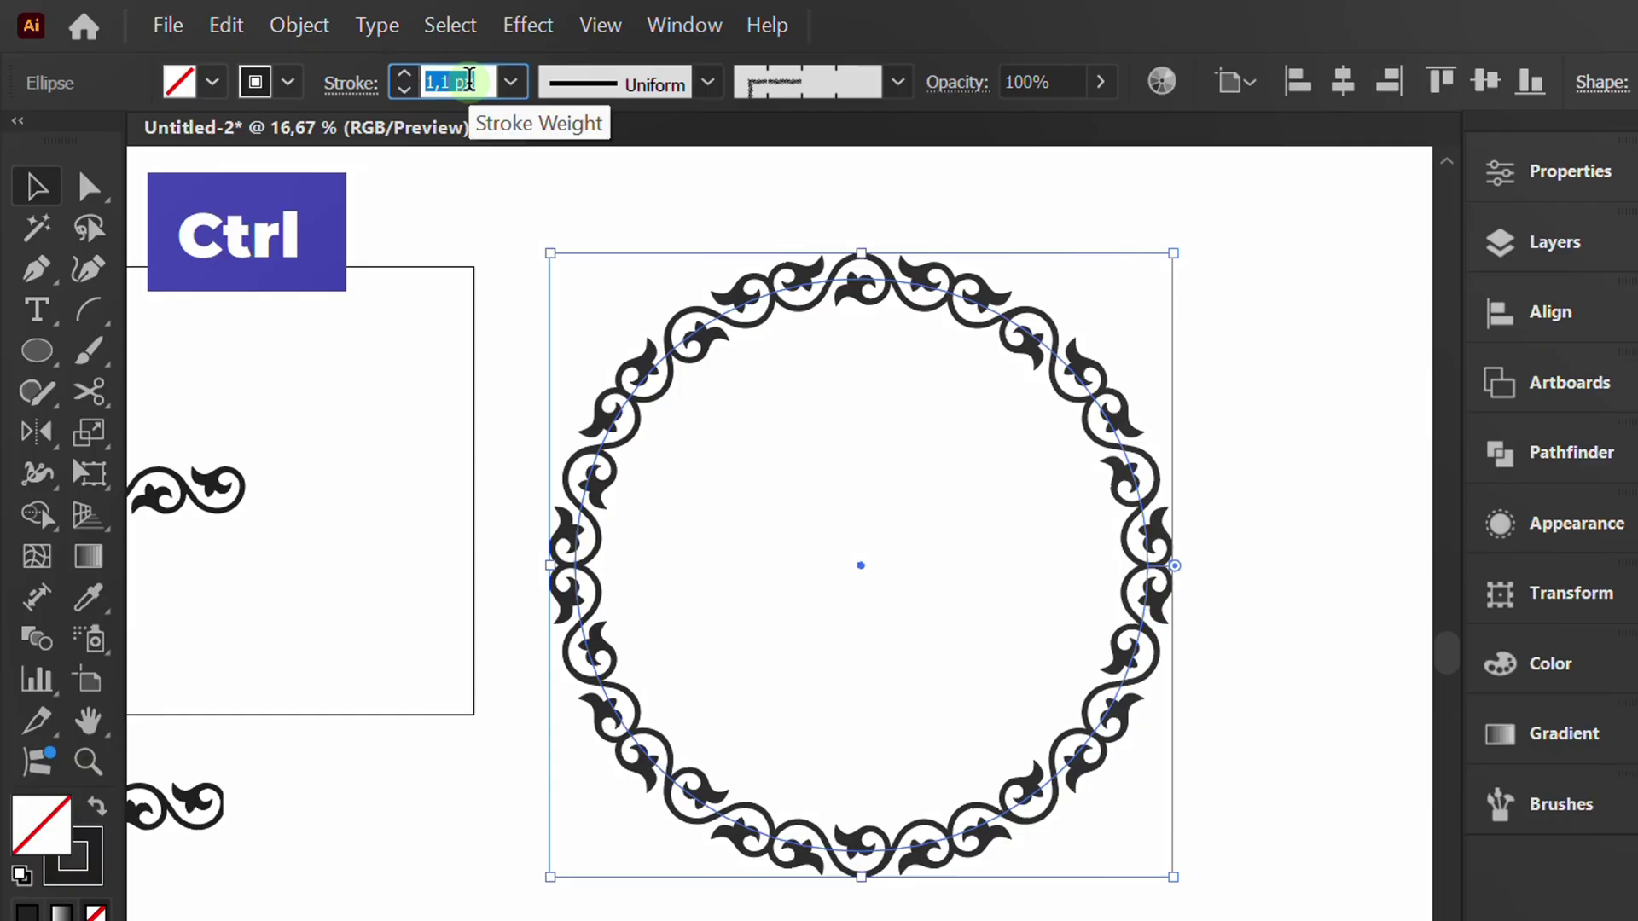
pyautogui.scroll(3, 470, 81)
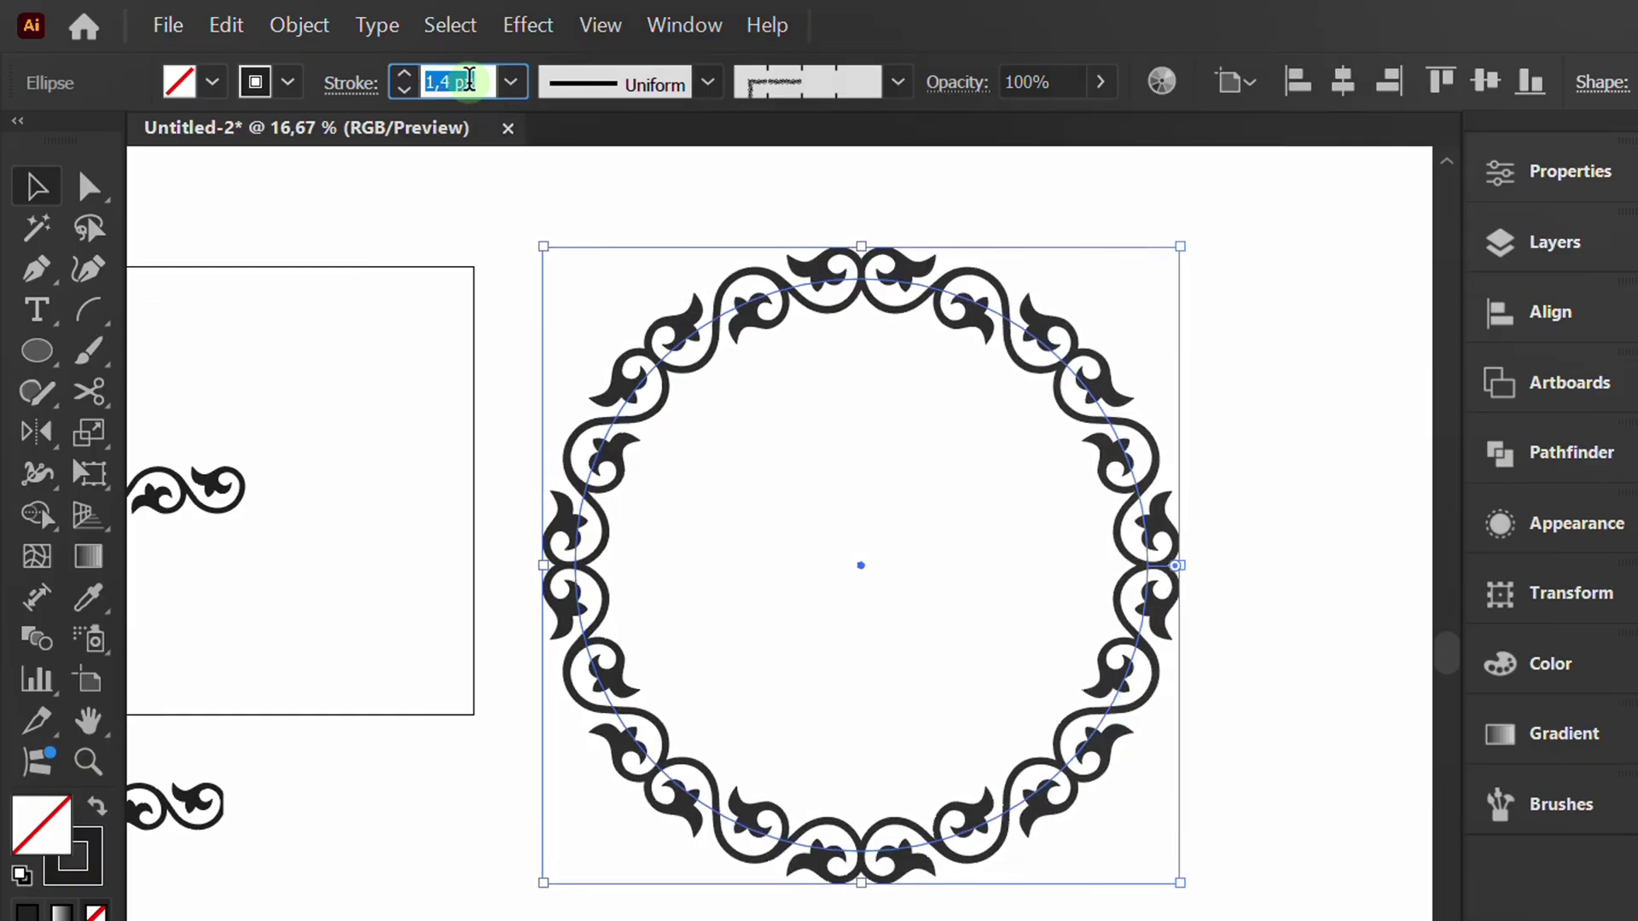
pyautogui.scroll(1, 470, 81)
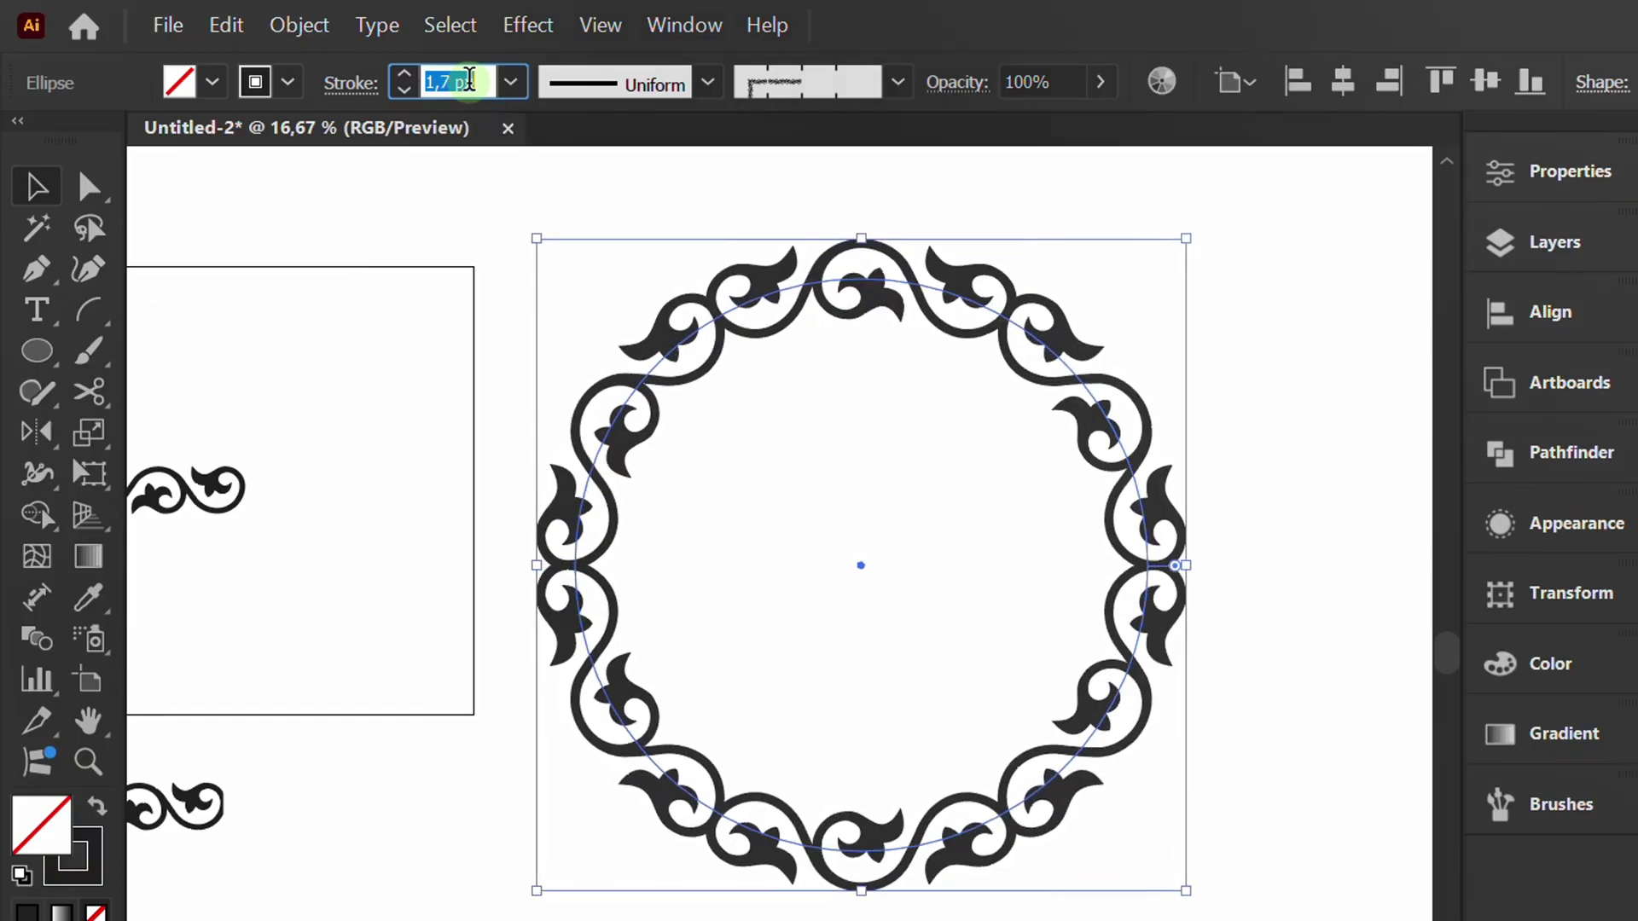
pyautogui.scroll(-1, 469, 81)
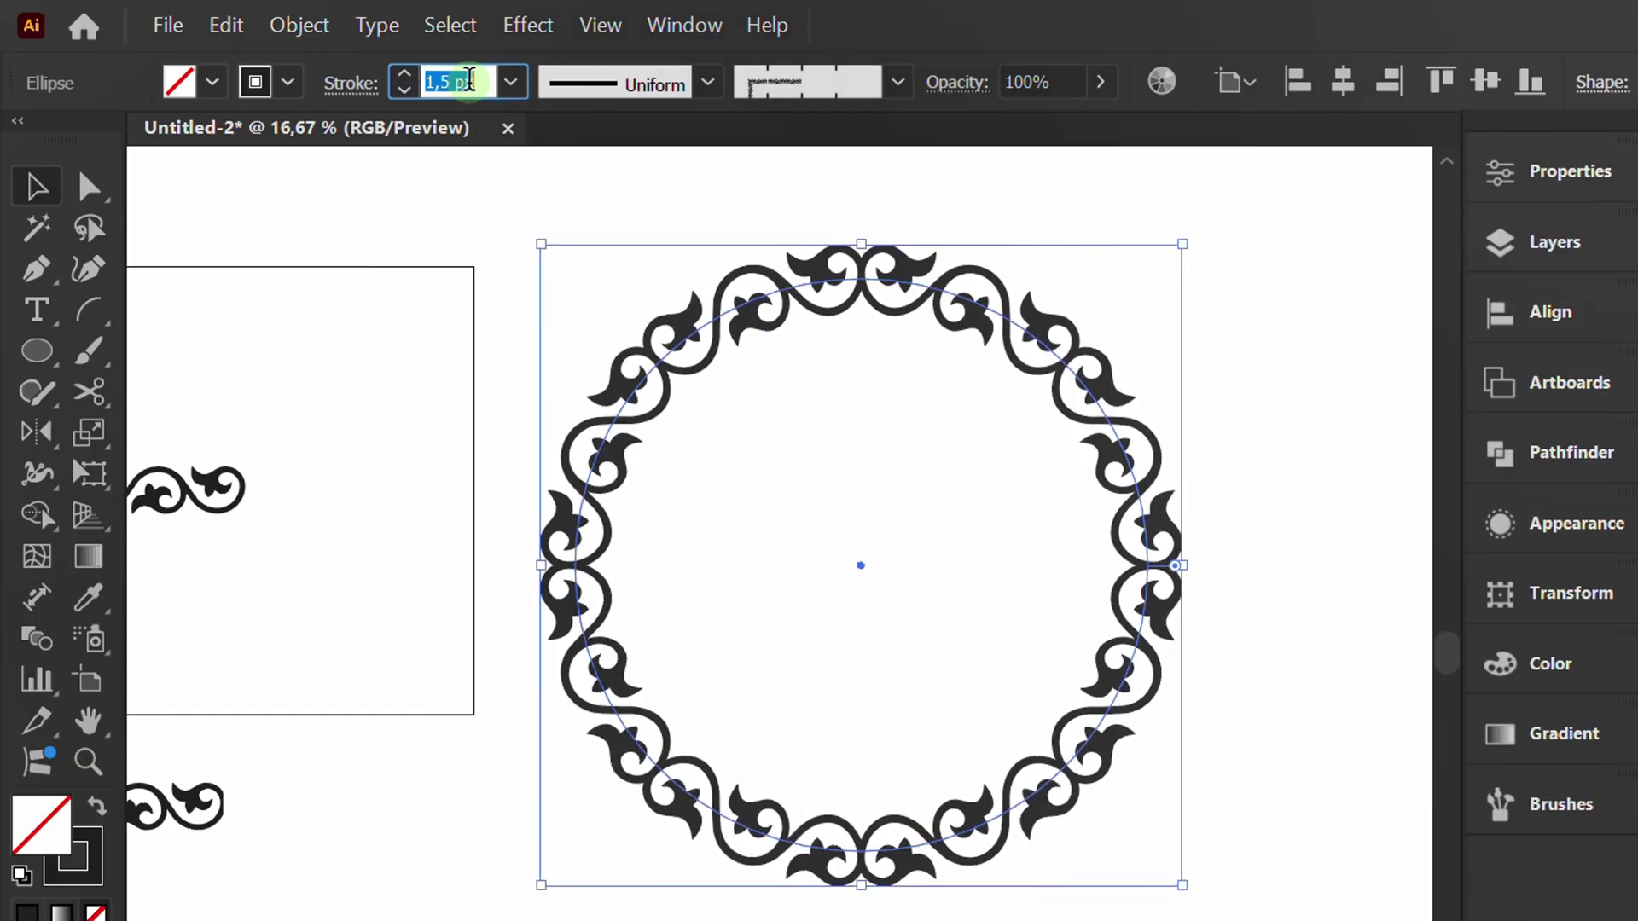
pyautogui.click(409, 256)
# After trying green, pink and red, colour the frame's stroke taupe brown.
pyautogui.click(960, 343)
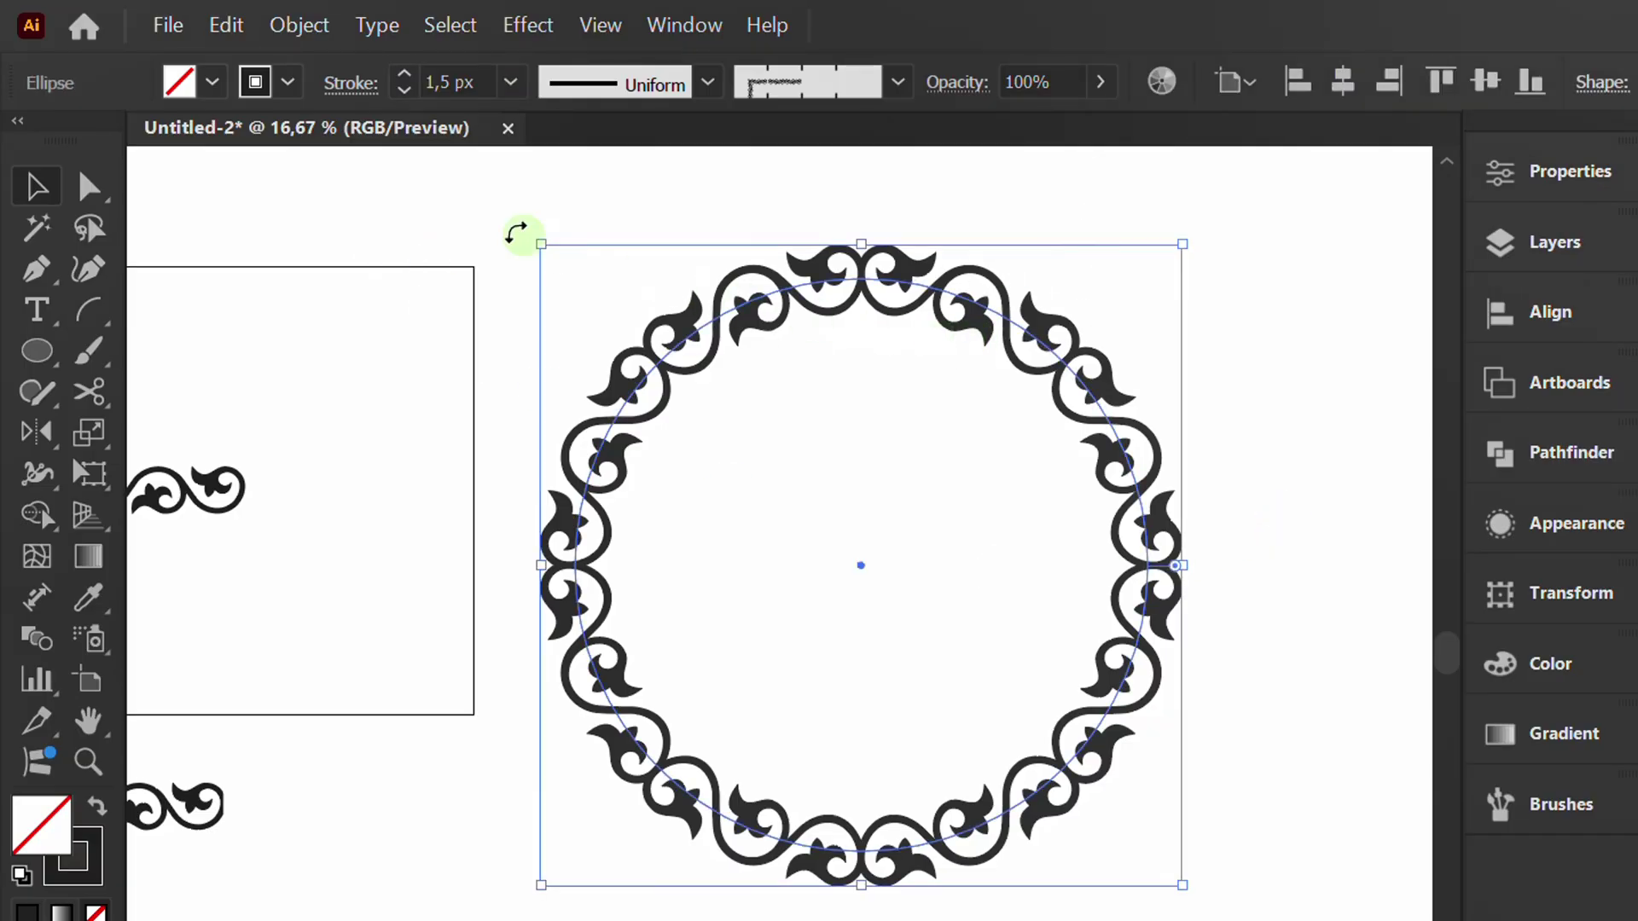
pyautogui.click(287, 82)
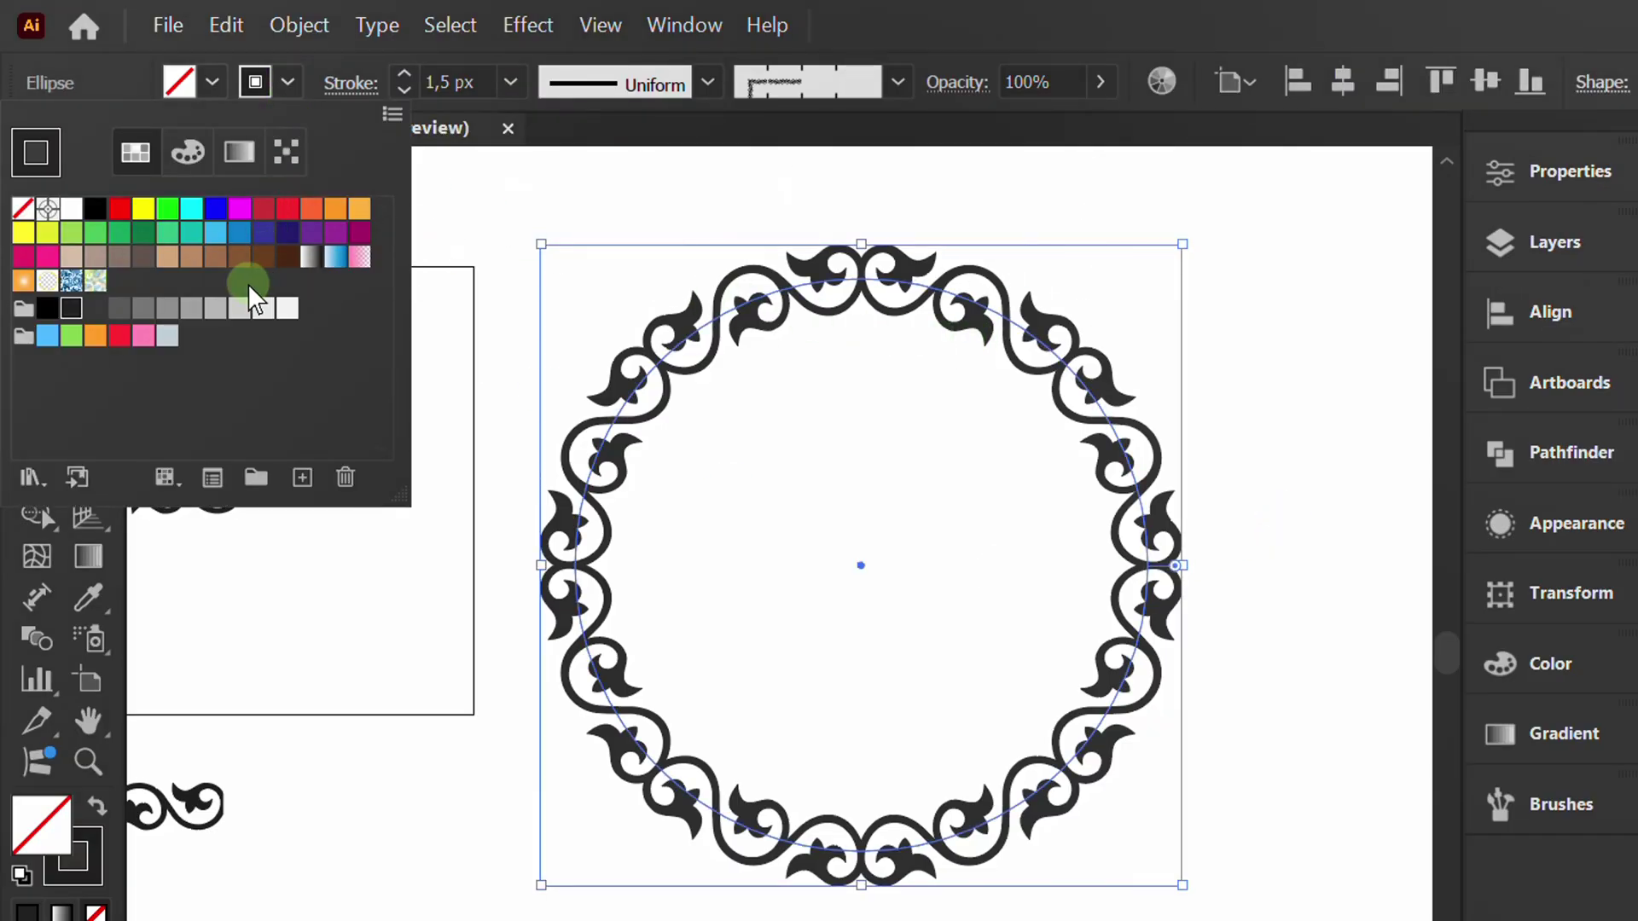
pyautogui.click(144, 232)
pyautogui.click(143, 335)
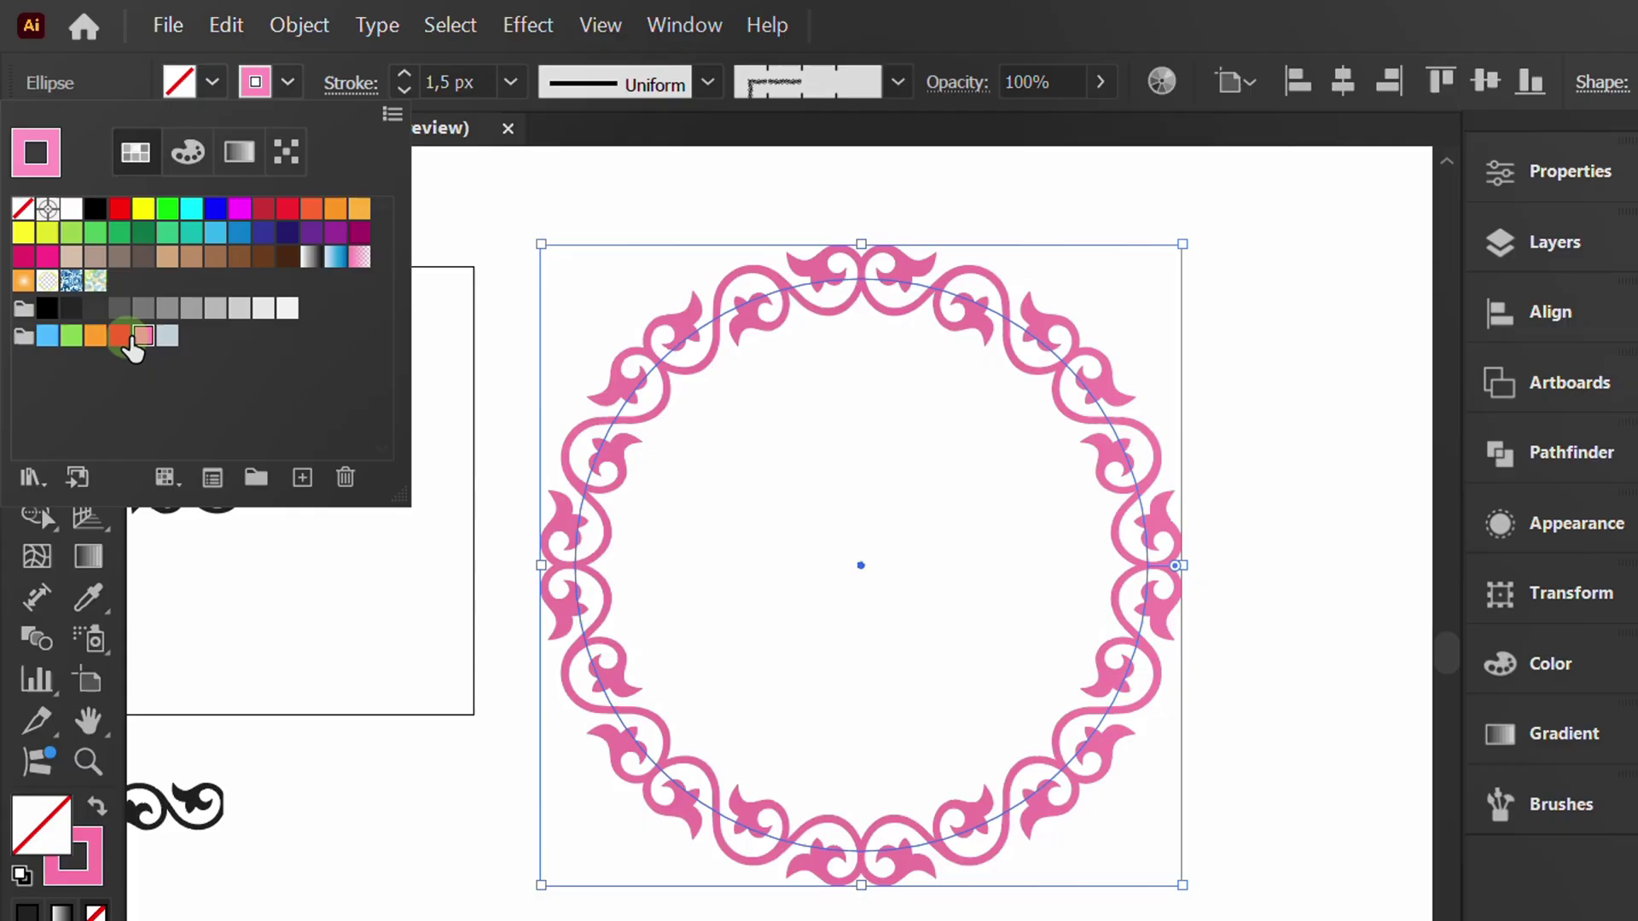
pyautogui.click(119, 335)
pyautogui.click(143, 256)
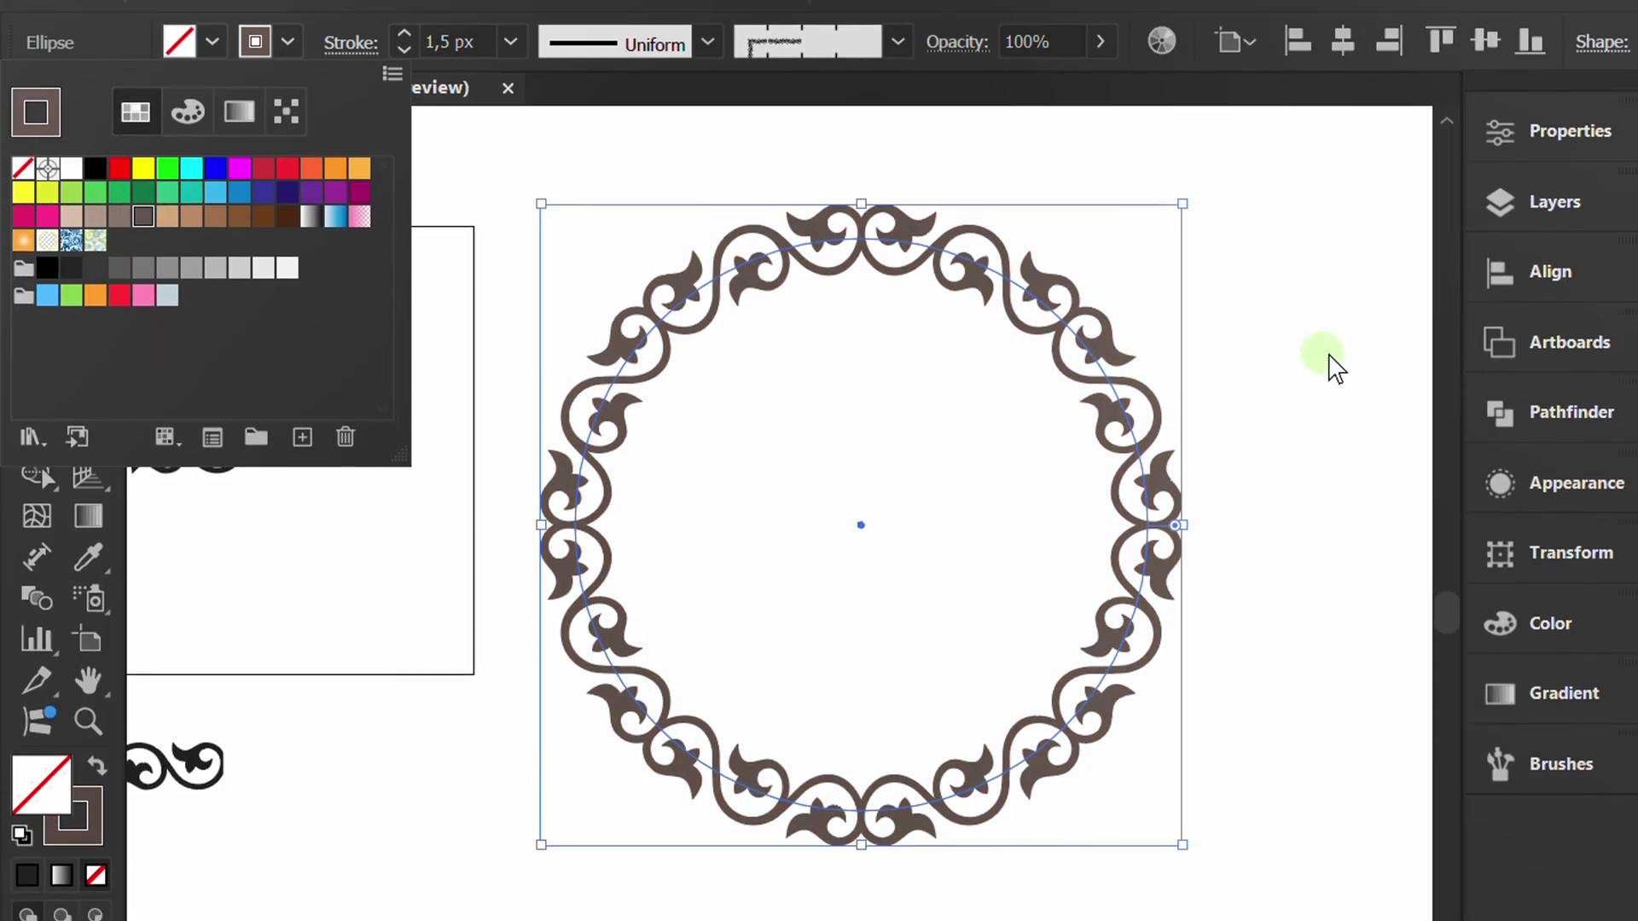
pyautogui.click(1295, 408)
pyautogui.click(1272, 436)
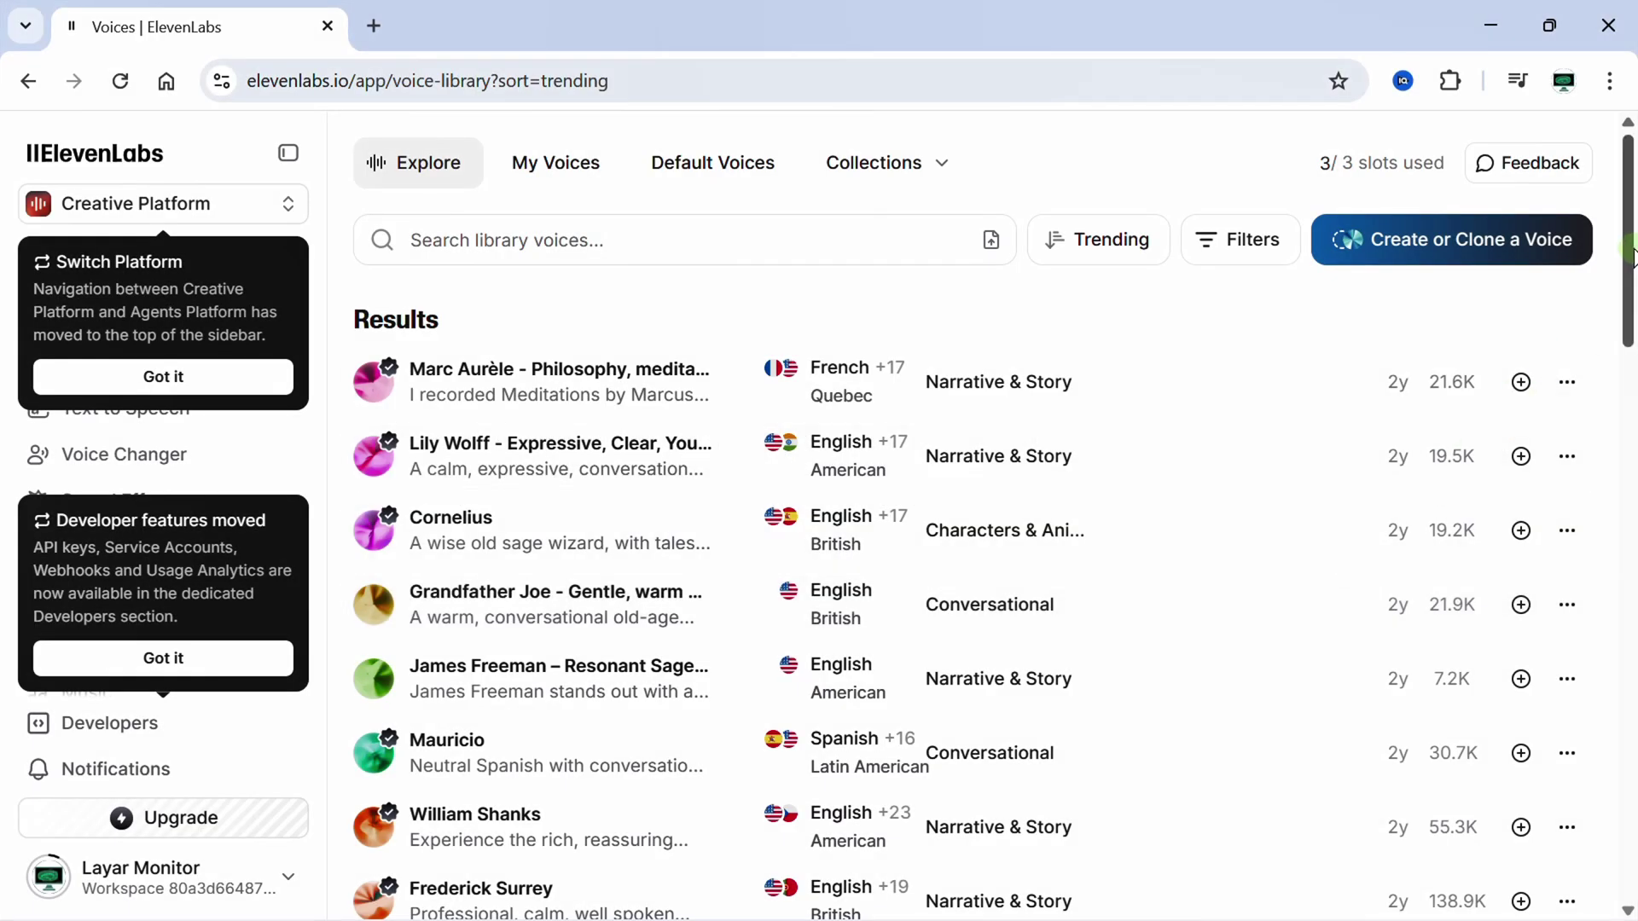
# Scroll down the ElevenLabs trending voice list to see more voices.
pyautogui.moveTo(1631, 250); pyautogui.dragTo(1626, 809)
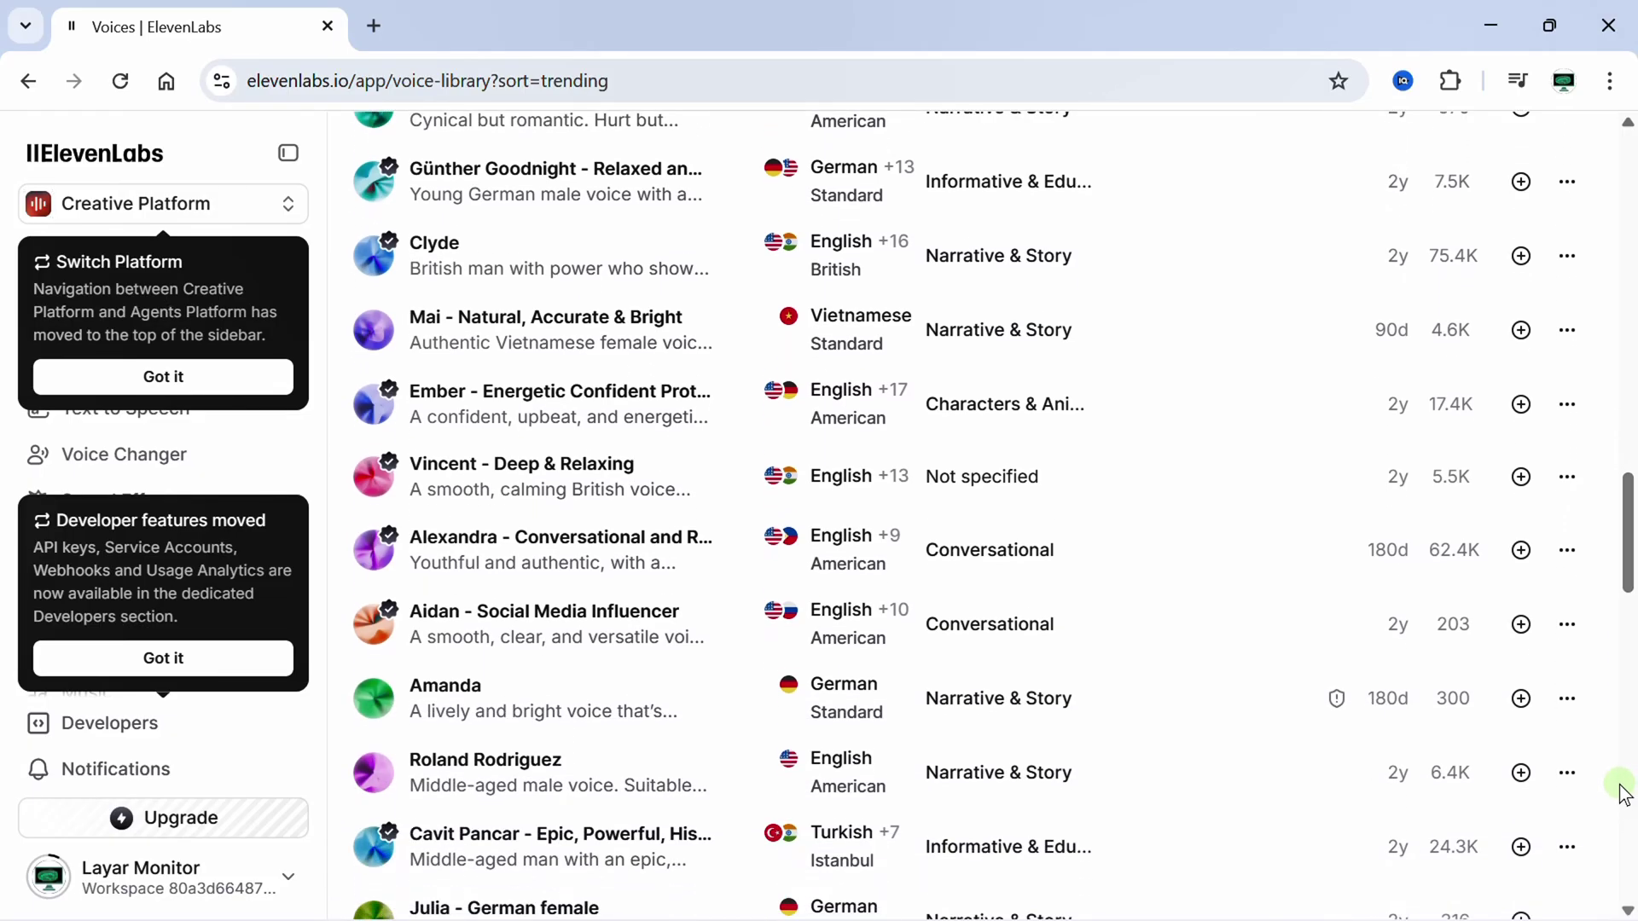